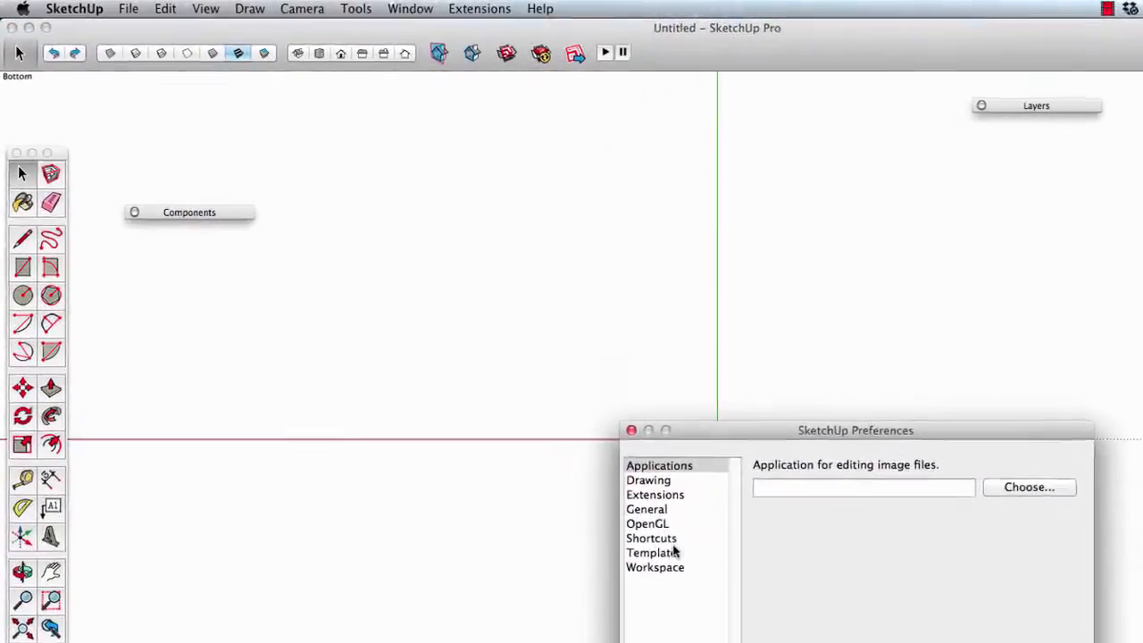
# - Filter the shortcut preferences by "hide" and select the Edit/Hide function to view its key
pyautogui.click(525, 420)
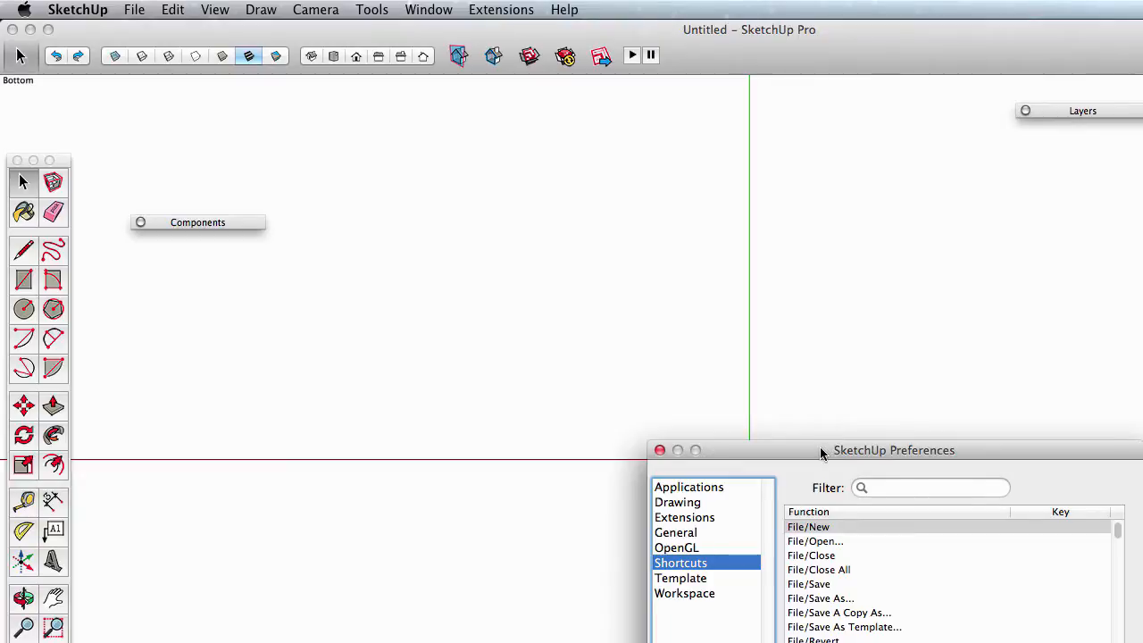
pyautogui.moveTo(821, 452); pyautogui.dragTo(632, 228)
pyautogui.click(716, 259)
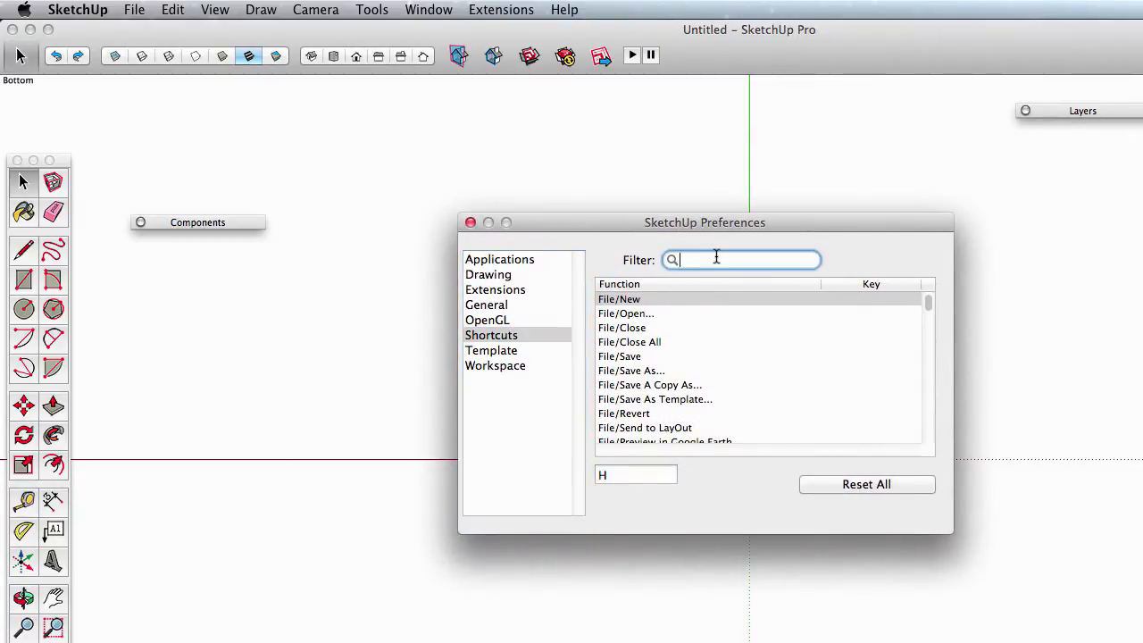
pyautogui.press('Down')
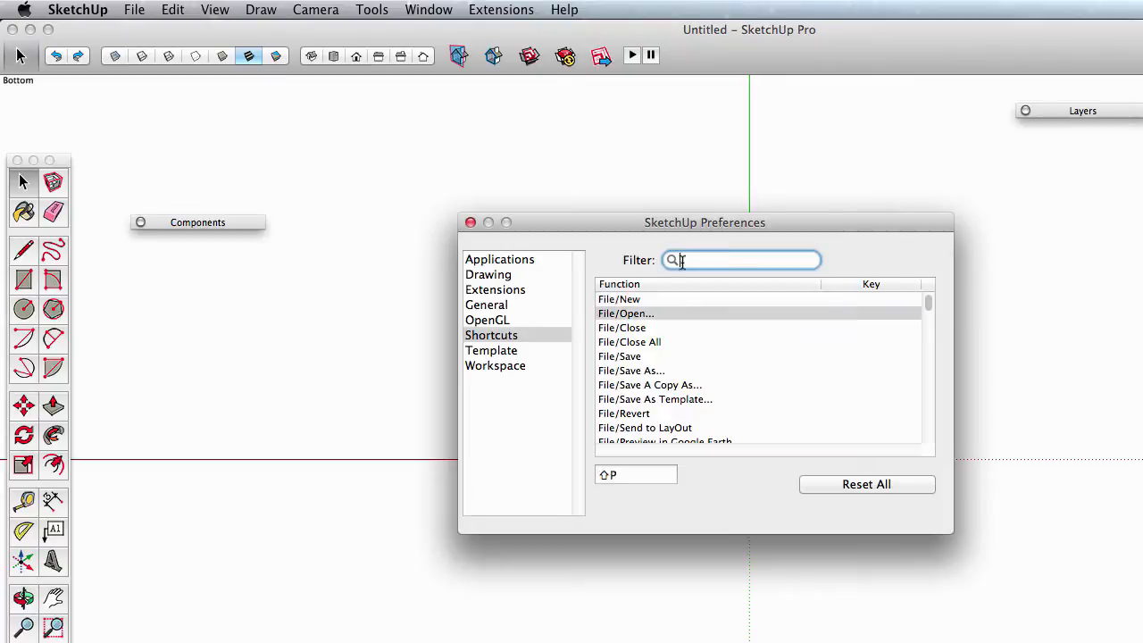
pyautogui.write('hide')
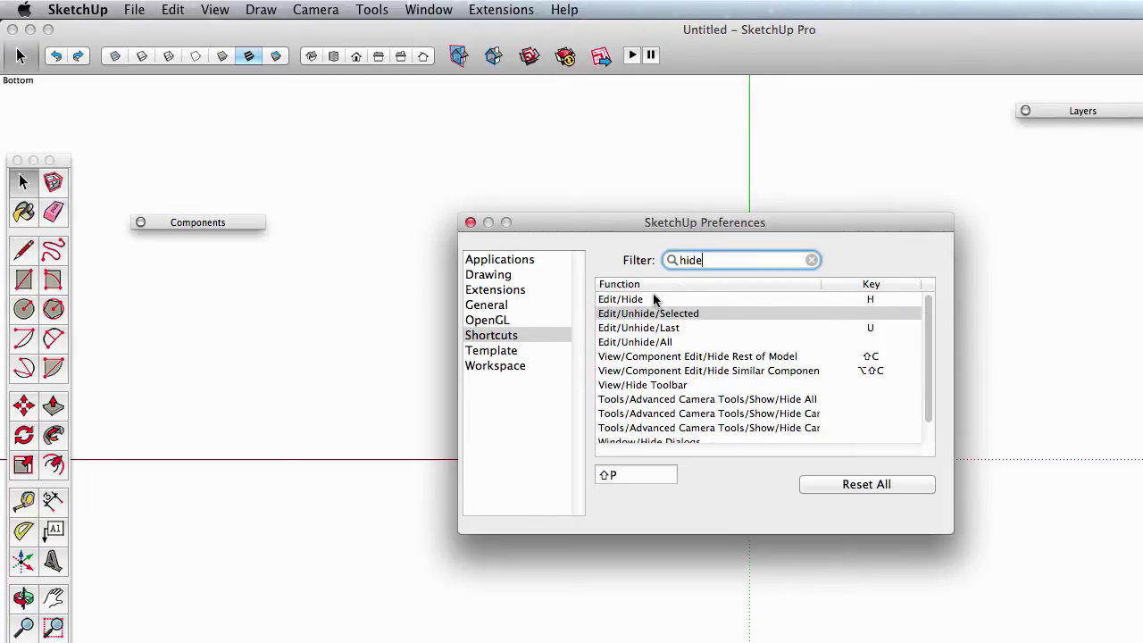
pyautogui.click(651, 300)
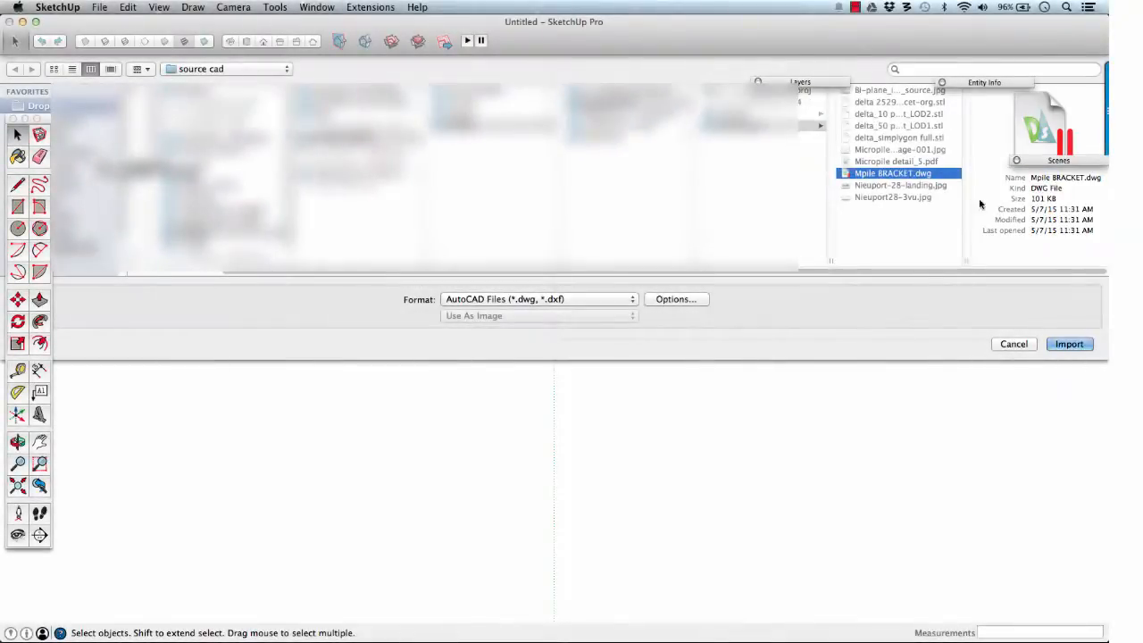
# - Import the AutoCAD file Mpile BRACKET.dwg and fit all of its geometry in the view
pyautogui.click(1062, 344)
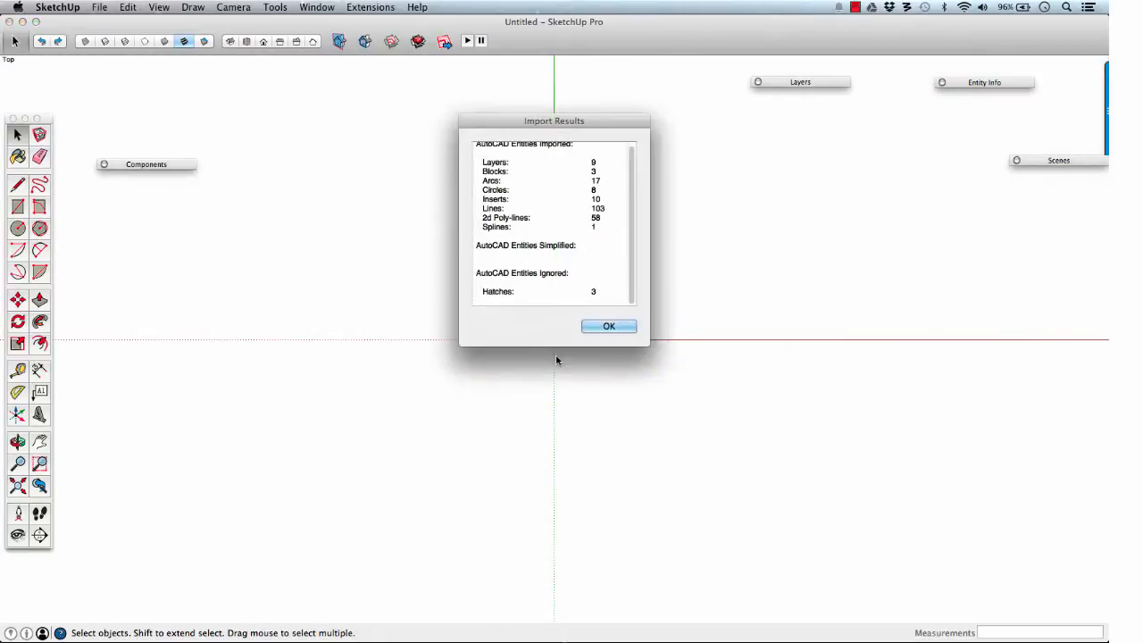
pyautogui.click(612, 326)
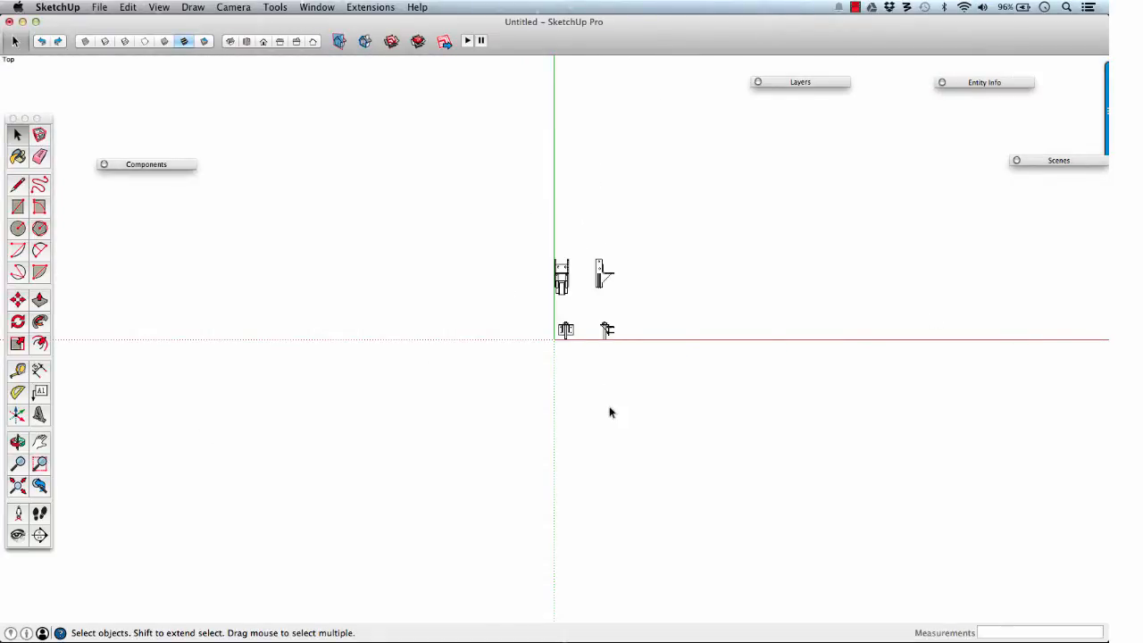
pyautogui.hotkey('shift', 'z')
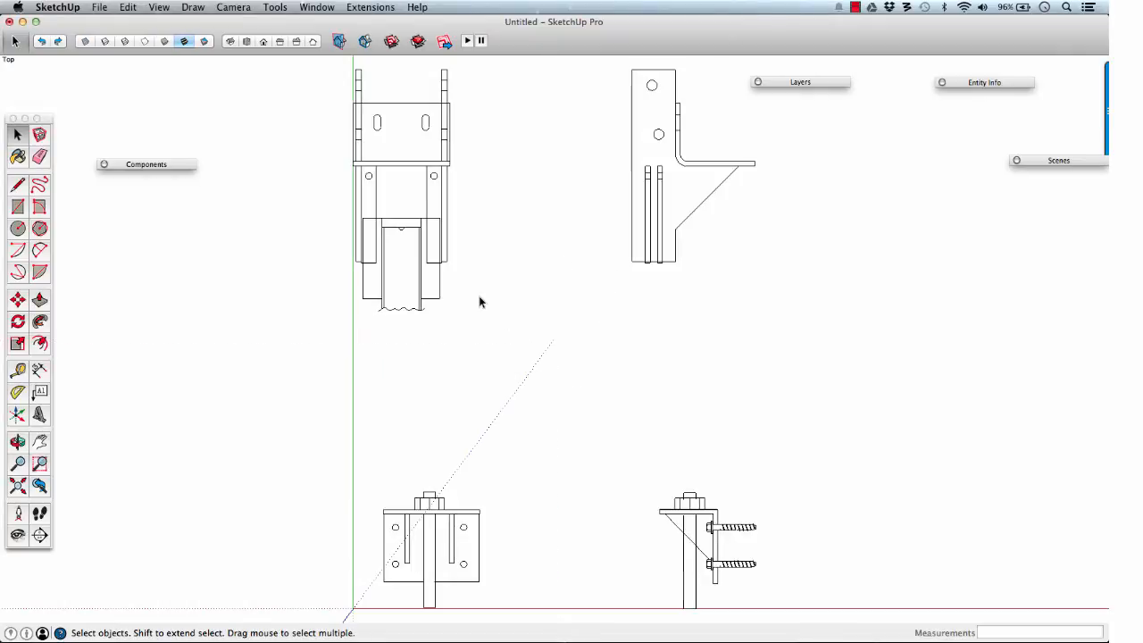
# - Group the linework of the upper front view and of the upper side view as two separate groups
pyautogui.moveTo(319, 355)
pyautogui.mouseDown()
pyautogui.moveTo(366, 315)
pyautogui.moveTo(494, 63)
pyautogui.mouseUp()
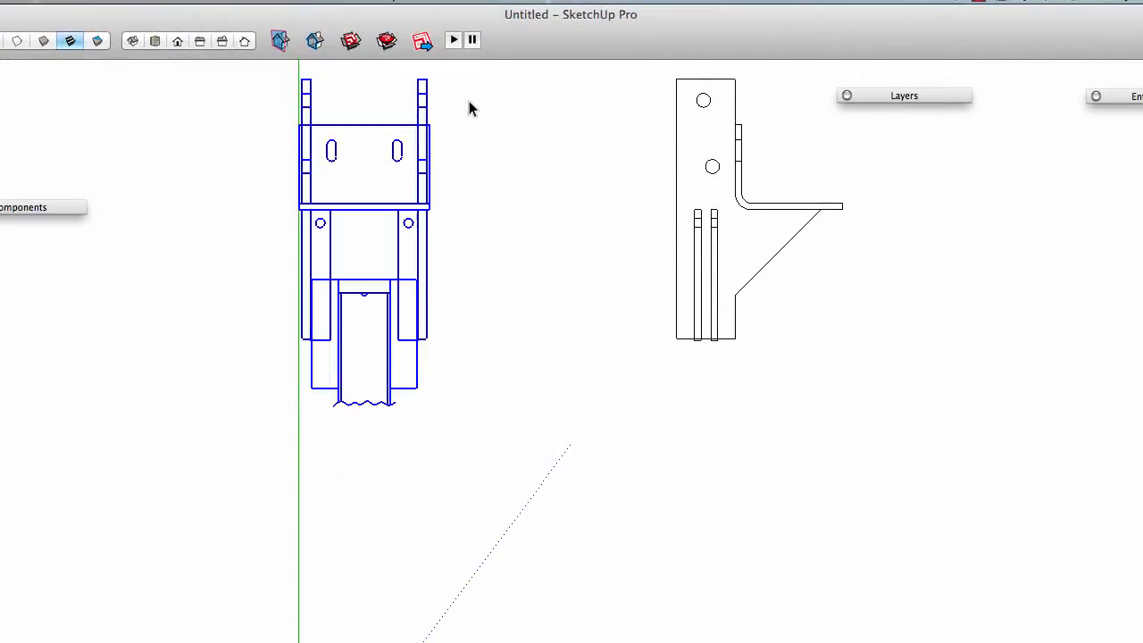
pyautogui.rightClick(424, 131)
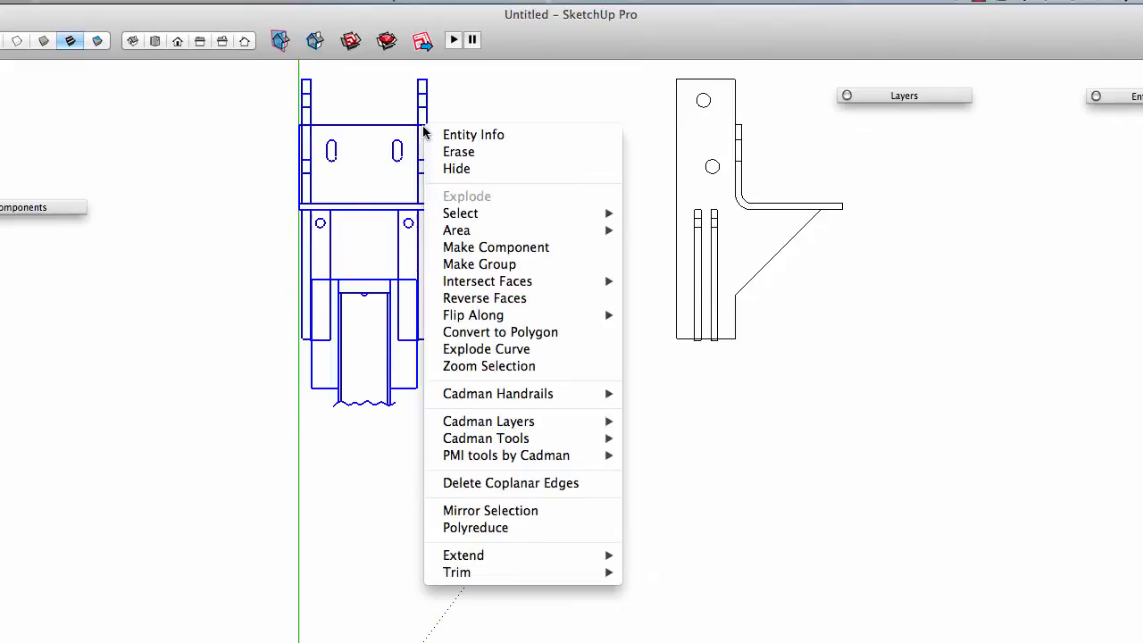
pyautogui.click(513, 265)
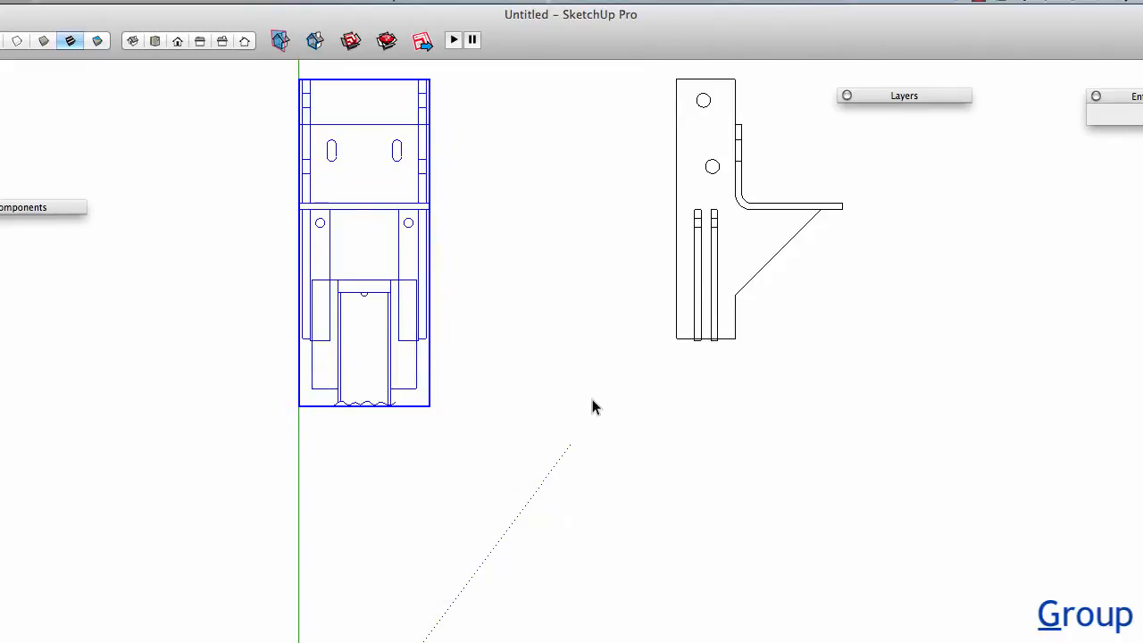
pyautogui.moveTo(592, 399)
pyautogui.mouseDown()
pyautogui.moveTo(849, 140)
pyautogui.moveTo(883, 84)
pyautogui.mouseUp()
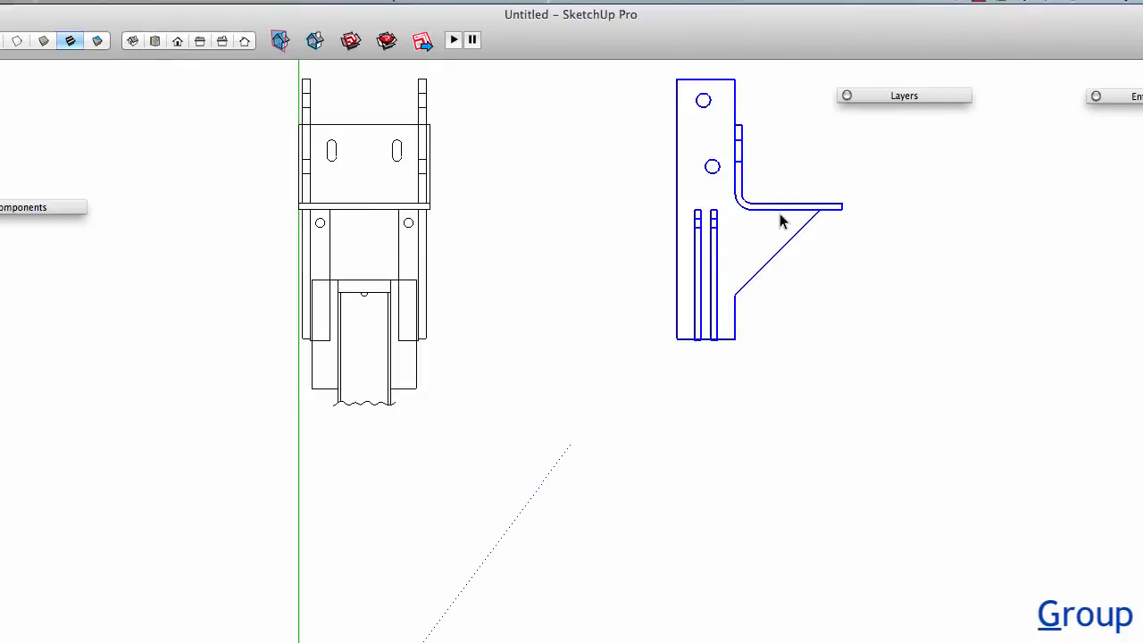
pyautogui.press('g')
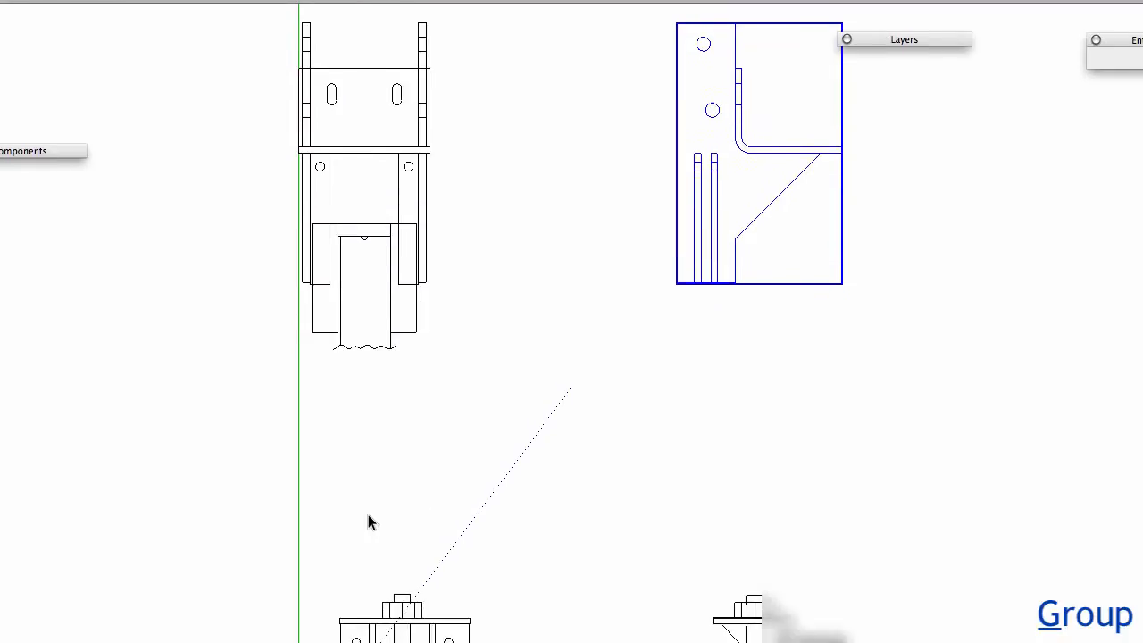
# - Group the linework of the two lower bracket views, each as its own group
pyautogui.moveTo(308, 429); pyautogui.dragTo(523, 607)
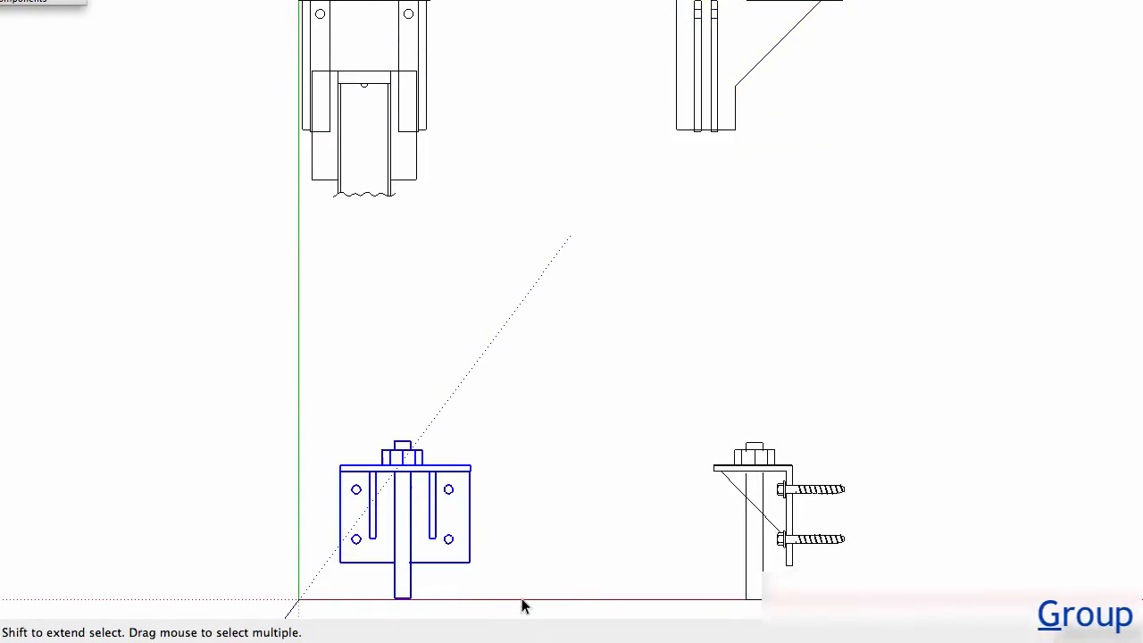
pyautogui.press('g')
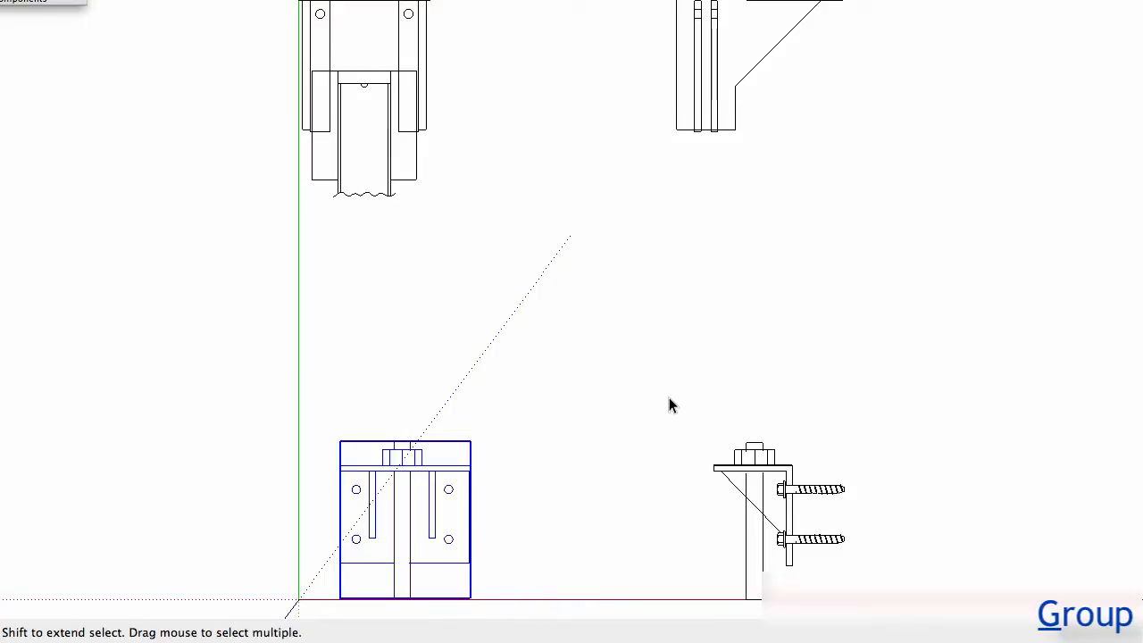
pyautogui.moveTo(672, 405); pyautogui.dragTo(881, 612)
pyautogui.press('g')
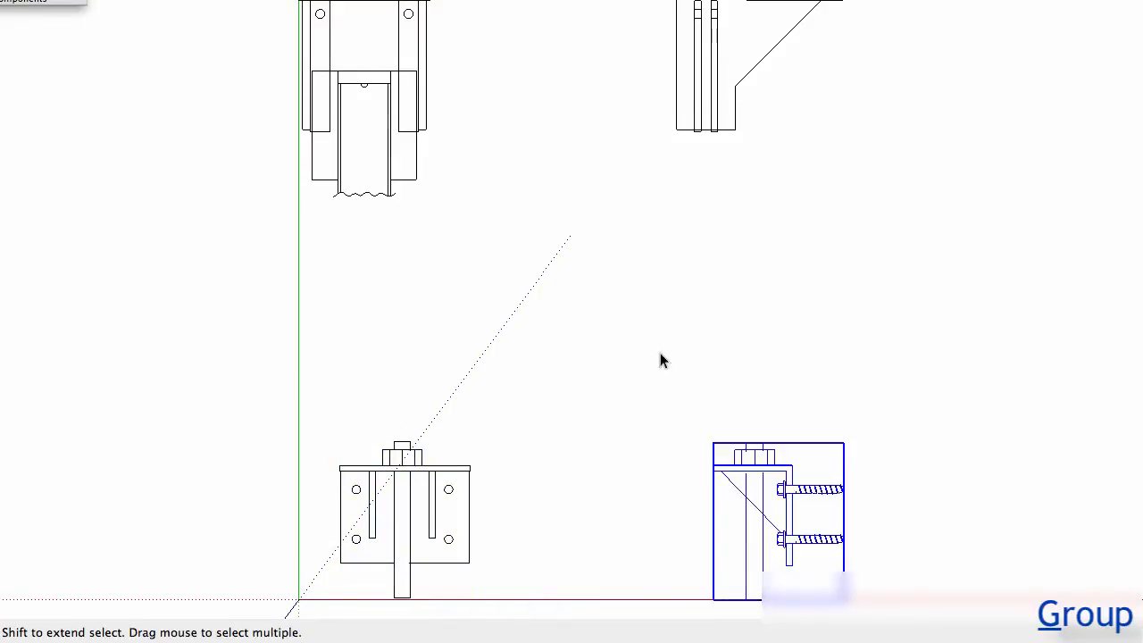
# - Rotate the upper side-view group upright, perpendicular to the ground plane, and move it up along the vertical direction
pyautogui.moveTo(648, 315); pyautogui.dragTo(659, 143, button='middle')
pyautogui.scroll(5, 698, 175)
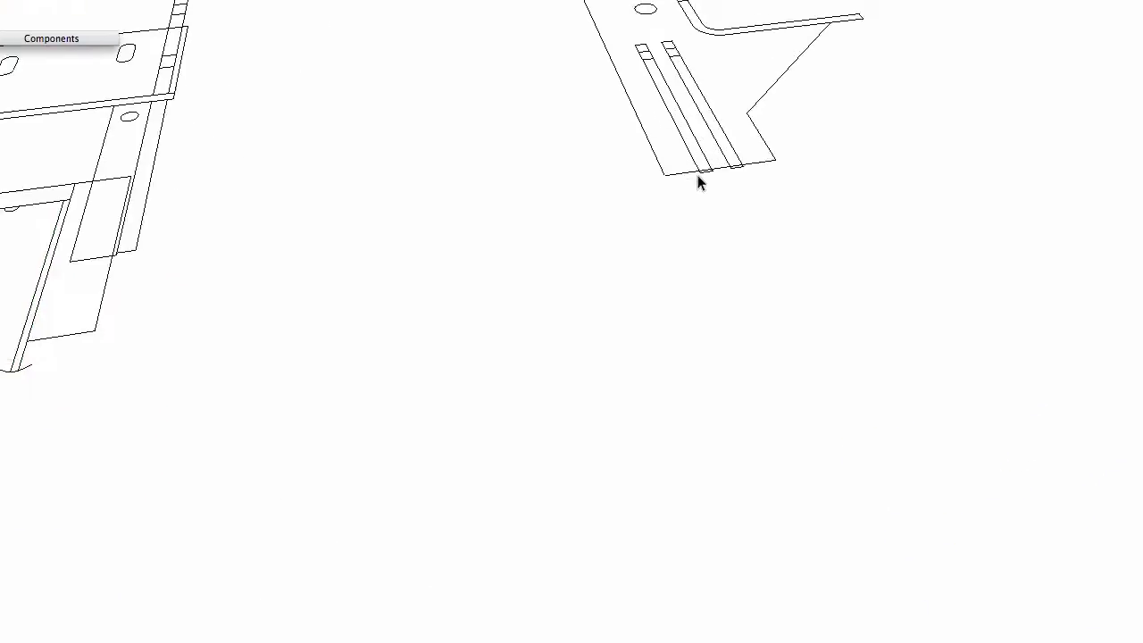
pyautogui.click(695, 178)
pyautogui.press('m')
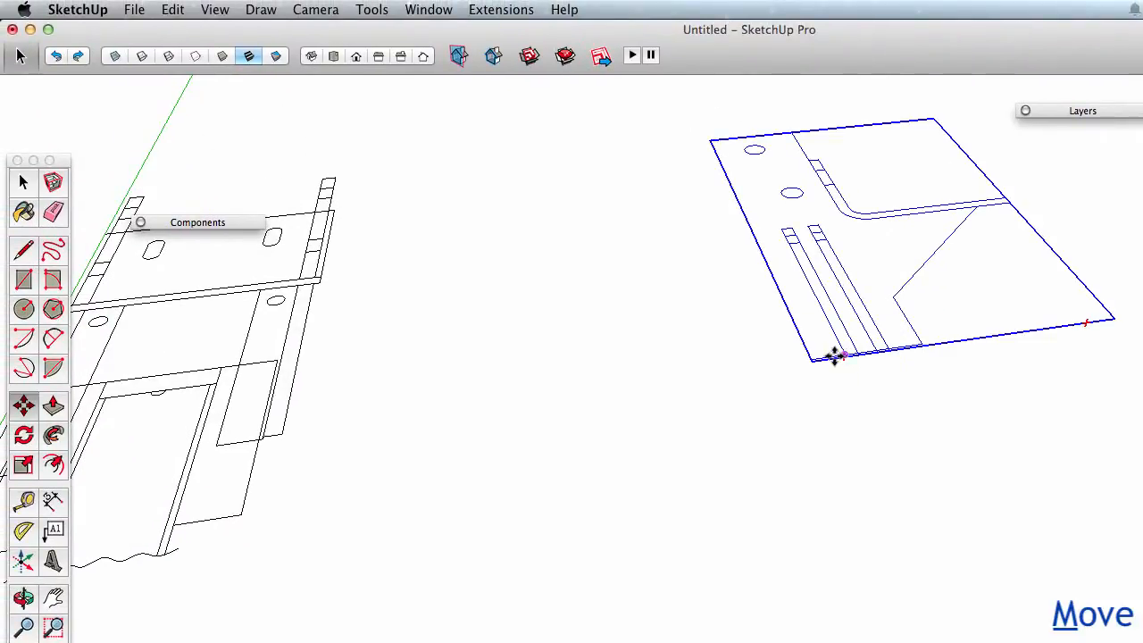
pyautogui.moveTo(840, 357); pyautogui.dragTo(952, 391)
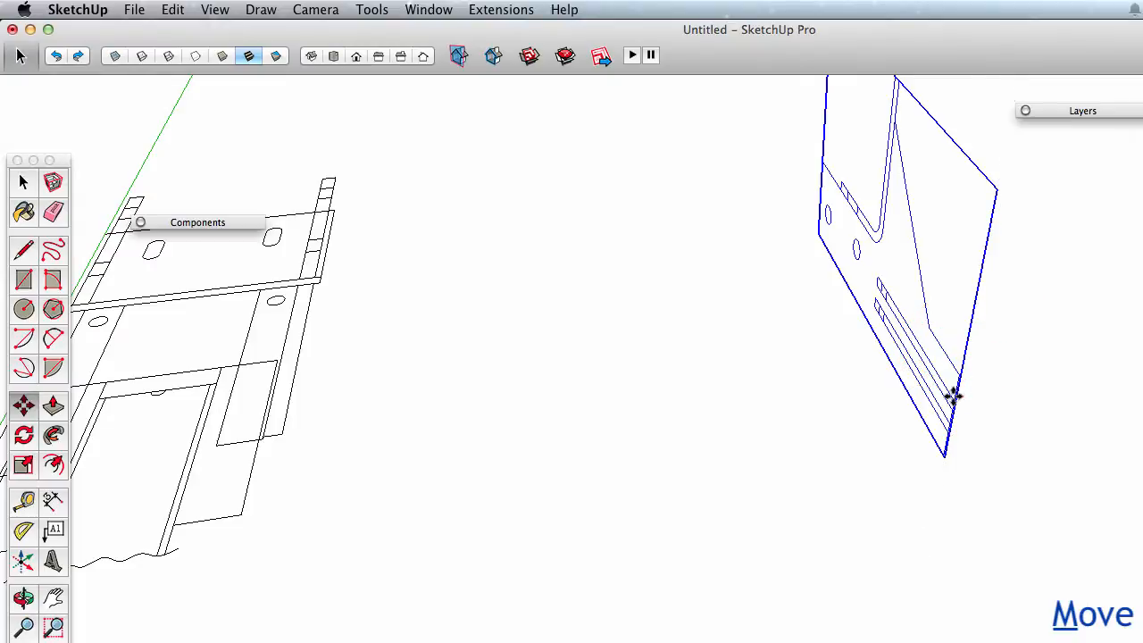
pyautogui.moveTo(945, 458); pyautogui.dragTo(991, 217)
# - Switch to the top view and set the camera to parallel projection
pyautogui.scroll(-5, 528, 497)
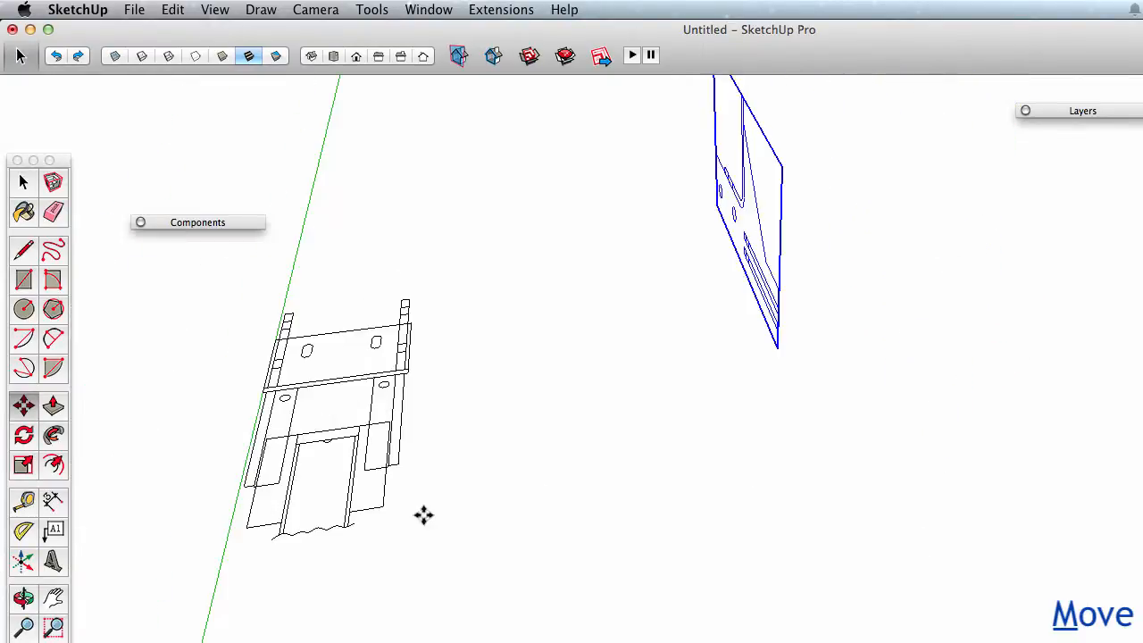
pyautogui.moveTo(423, 515); pyautogui.dragTo(776, 370, button='middle')
pyautogui.moveTo(460, 609); pyautogui.dragTo(637, 634, button='middle')
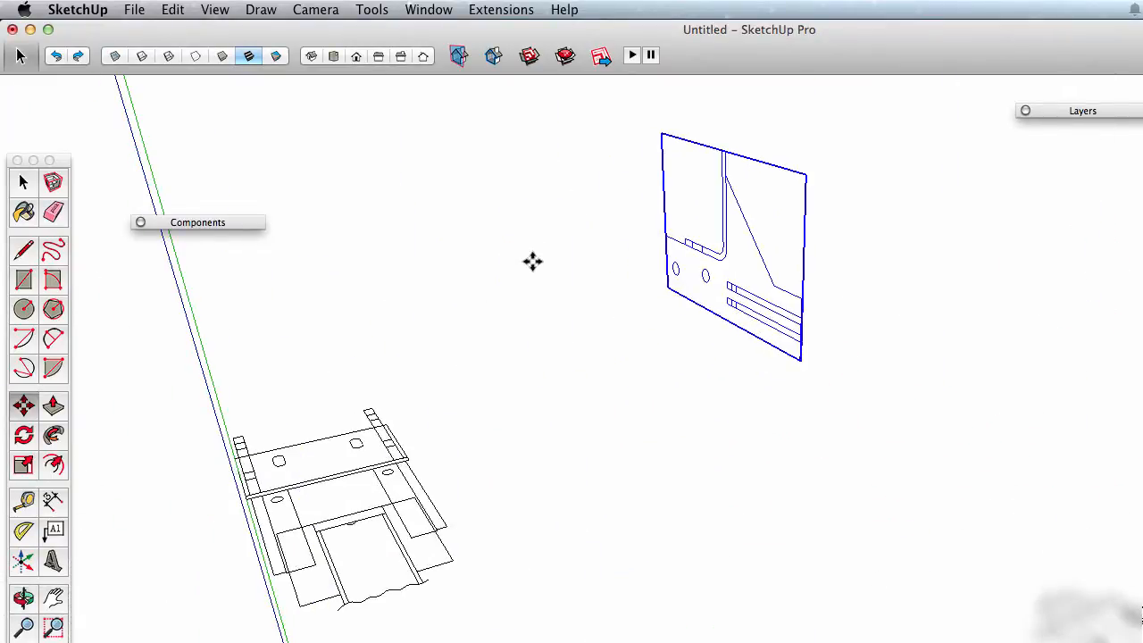
pyautogui.click(333, 56)
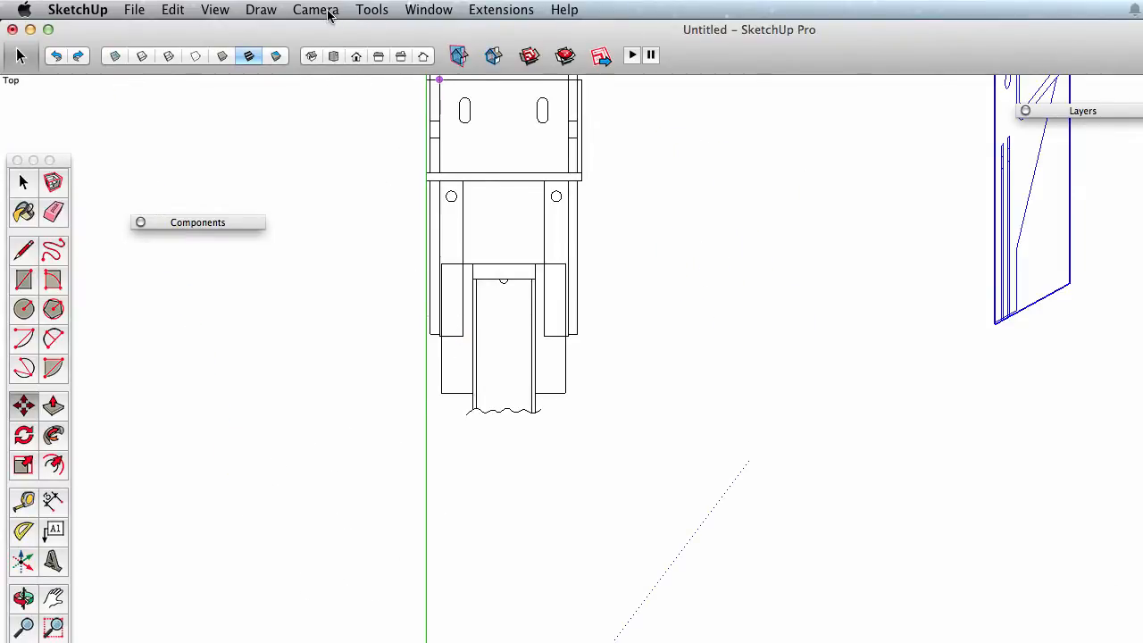
pyautogui.click(328, 13)
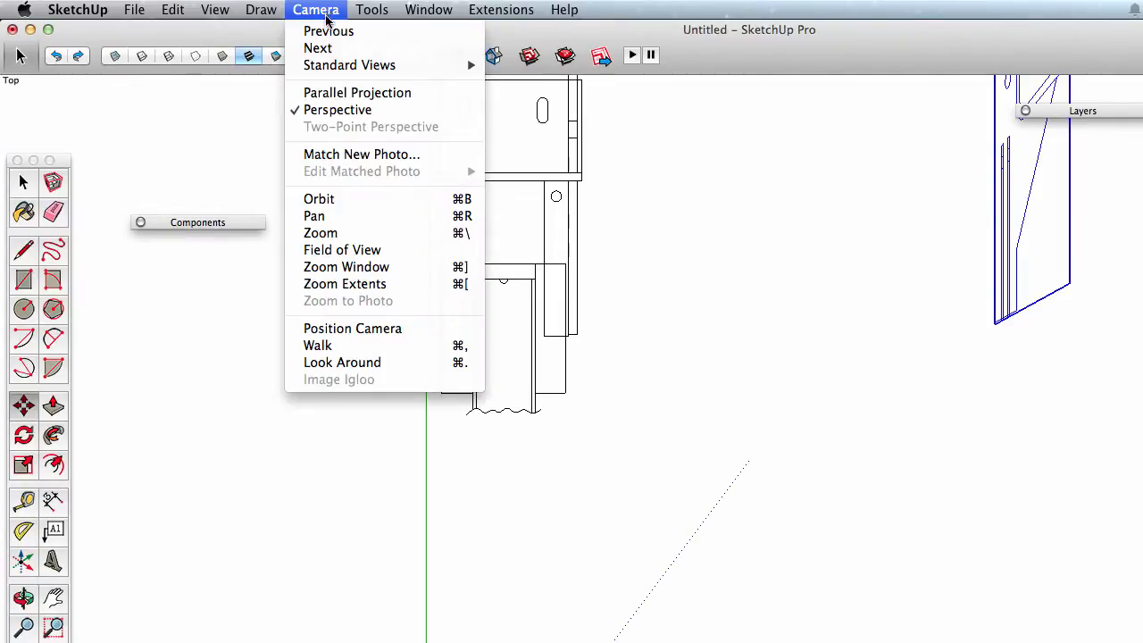
pyautogui.click(351, 93)
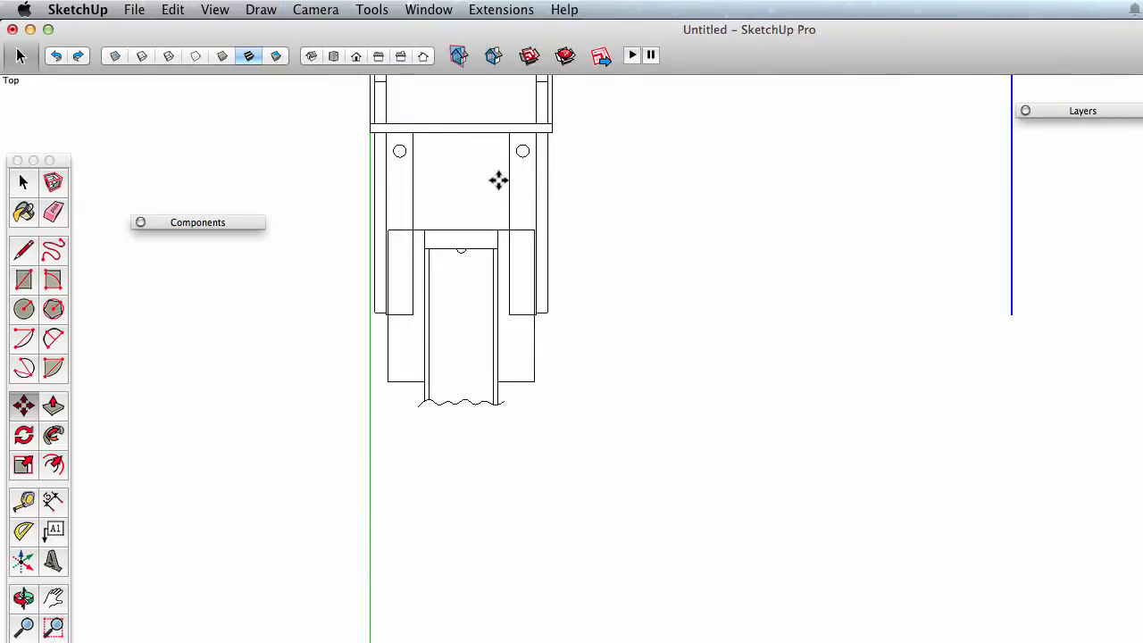
# - Frame the upper front-view drawing and save it as a scene named front, with Hidden Geometry left out of the saved properties
pyautogui.keyDown('shift'); pyautogui.moveTo(498, 181); pyautogui.dragTo(697, 472, button='middle'); pyautogui.keyUp('shift')
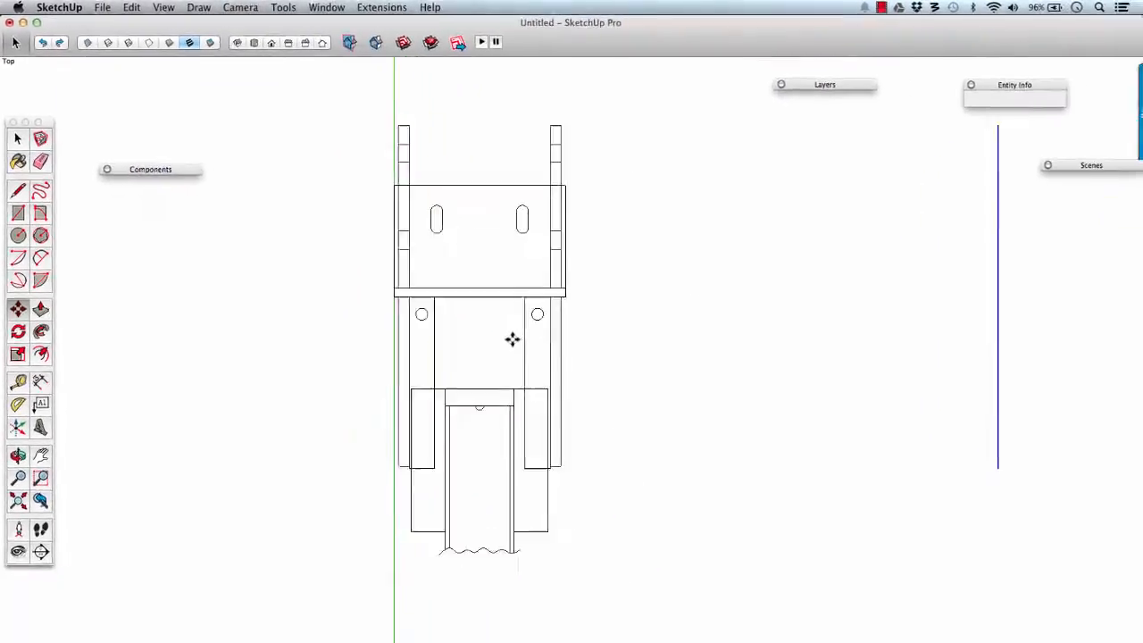
pyautogui.scroll(2, 512, 339)
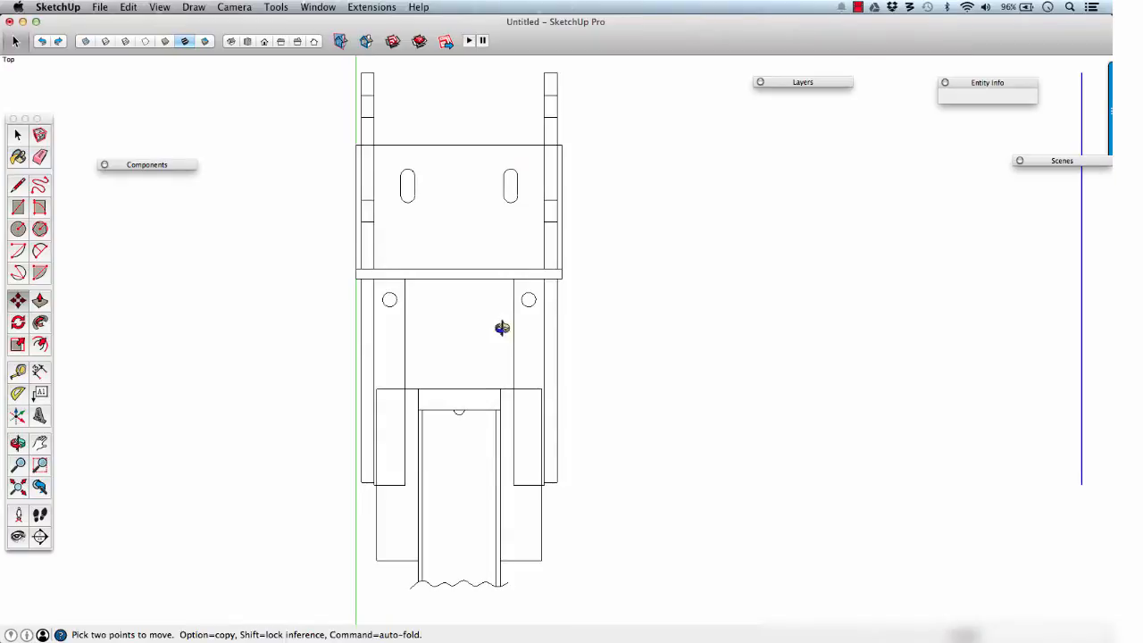
pyautogui.keyDown('shift'); pyautogui.moveTo(501, 329); pyautogui.dragTo(472, 331, button='middle'); pyautogui.keyUp('shift')
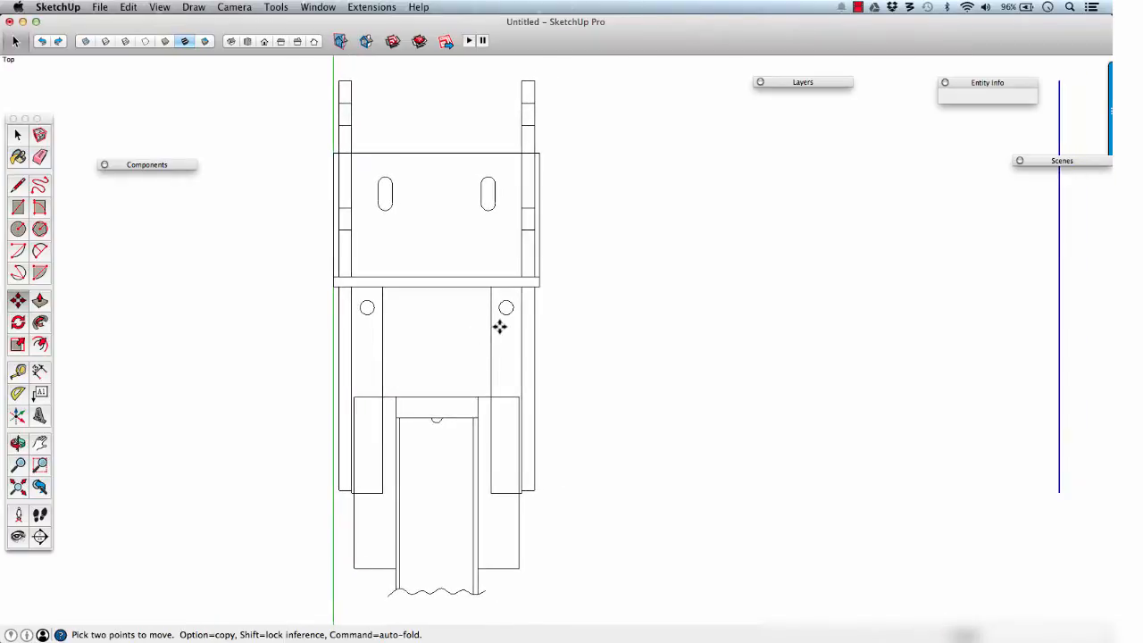
pyautogui.click(1069, 166)
pyautogui.moveTo(1069, 164); pyautogui.dragTo(1083, 83)
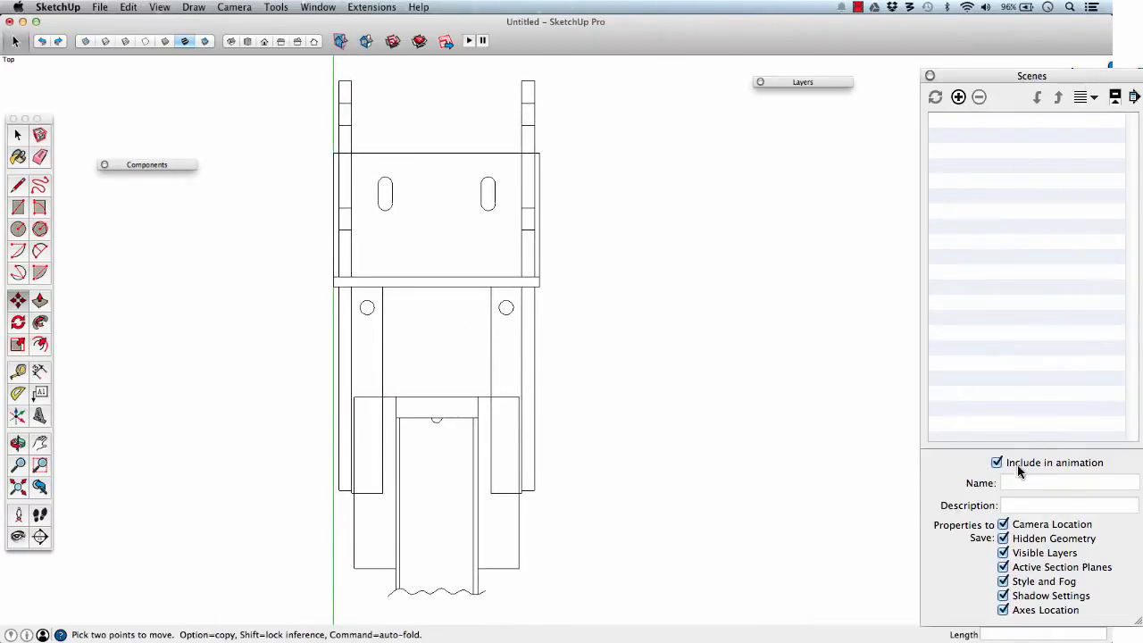
pyautogui.click(958, 96)
pyautogui.click(1061, 481)
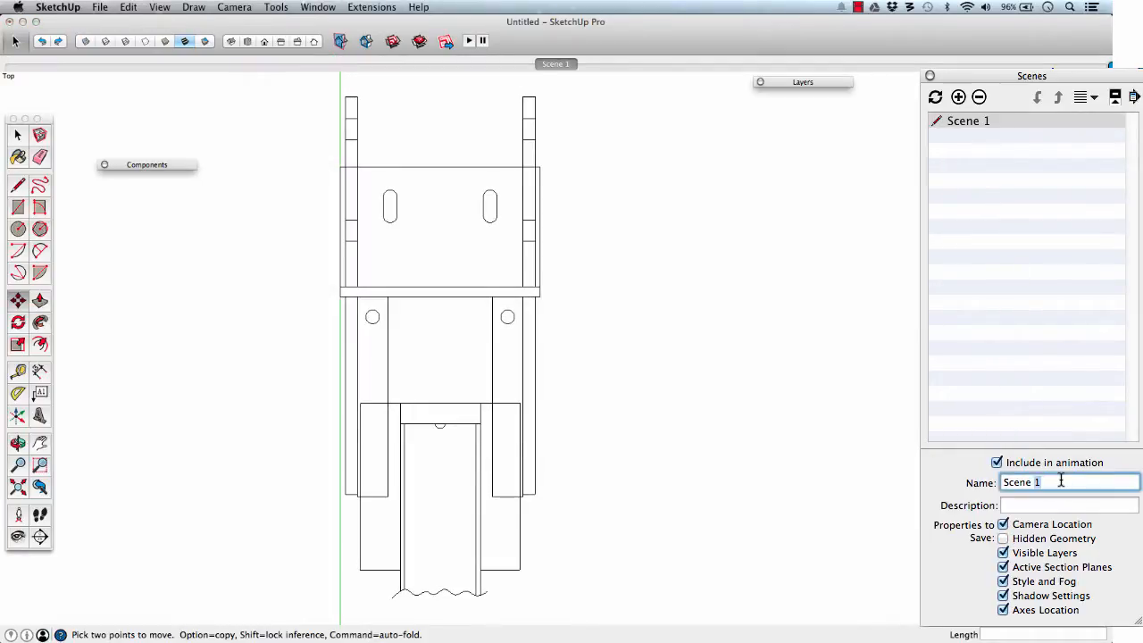
pyautogui.moveTo(1060, 481); pyautogui.dragTo(940, 479)
pyautogui.write('front')
pyautogui.press('Return')
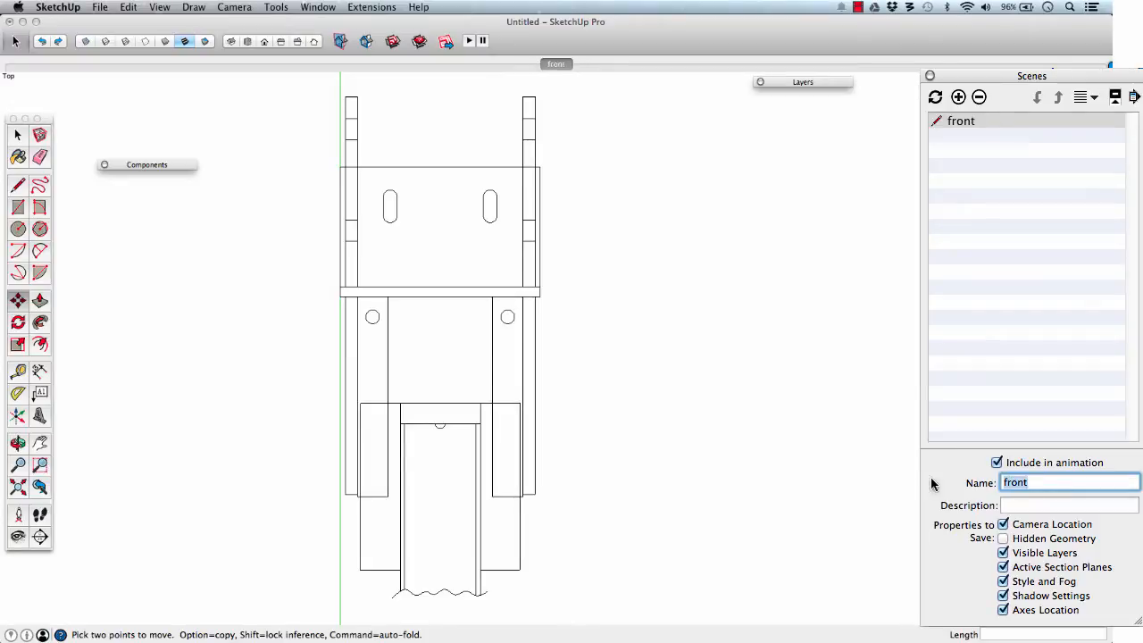
# - Switch to the left view and frame the whole upright side-view group
pyautogui.scroll(2, 422, 187)
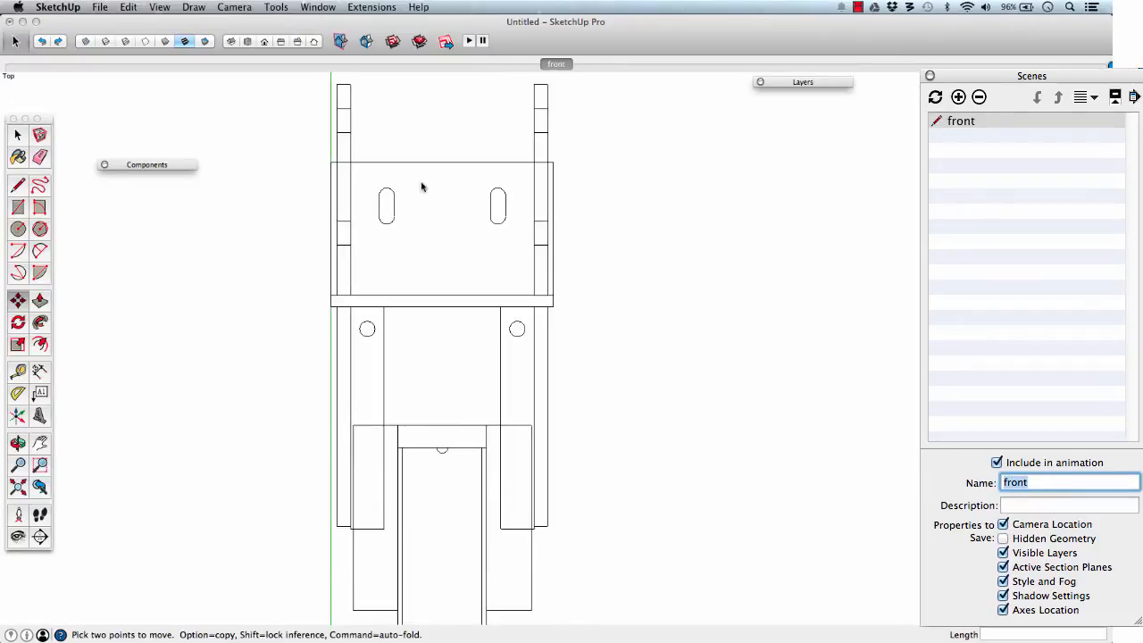
pyautogui.click(280, 42)
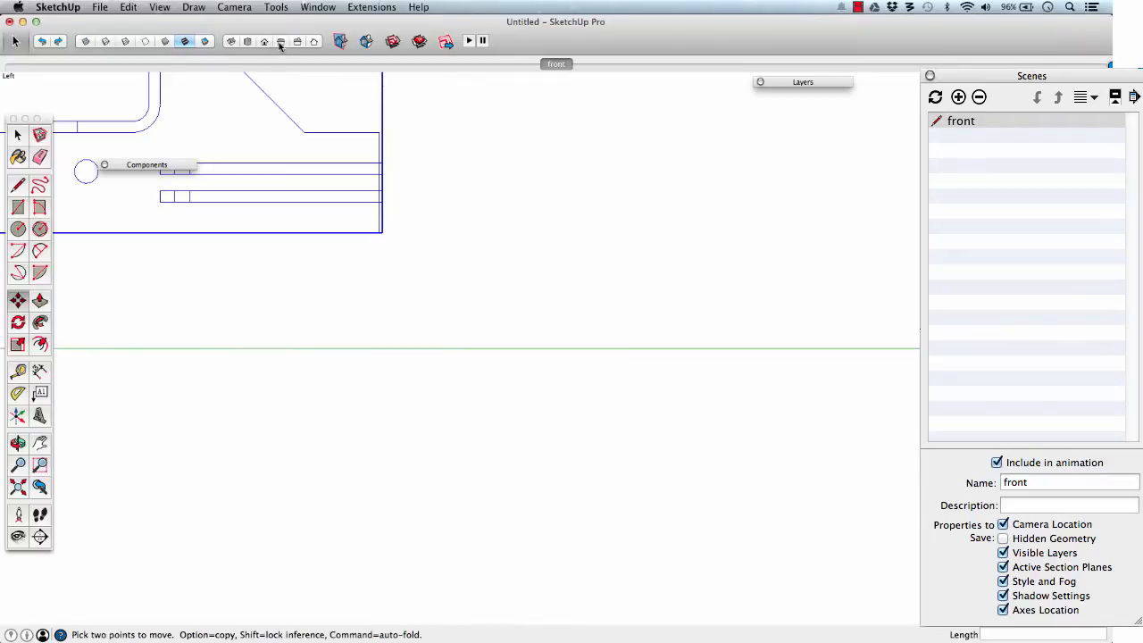
pyautogui.moveTo(263, 183)
pyautogui.keyDown('shift'); pyautogui.mouseDown(button='middle')
pyautogui.moveTo(658, 375)
pyautogui.moveTo(557, 408)
pyautogui.moveTo(592, 398)
pyautogui.moveTo(585, 407)
pyautogui.mouseUp(button='middle'); pyautogui.keyUp('shift')
pyautogui.scroll(3, 585, 395)
pyautogui.scroll(-2, 587, 390)
pyautogui.scroll(-2, 586, 396)
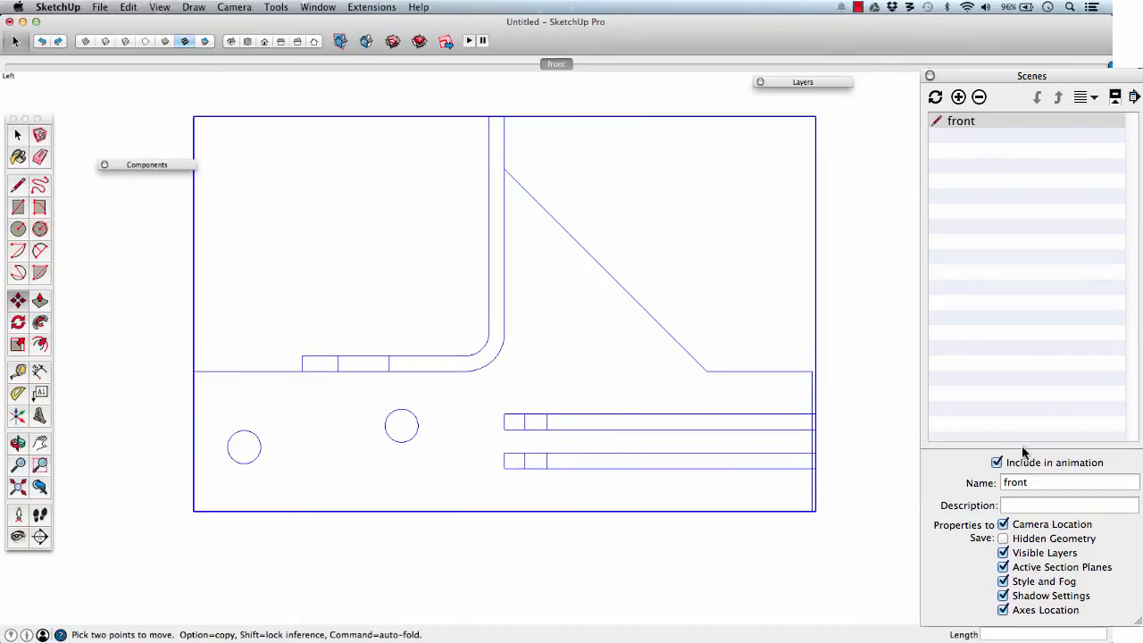
# - Save the current left view of the upright side-view group as a scene named side
pyautogui.click(958, 98)
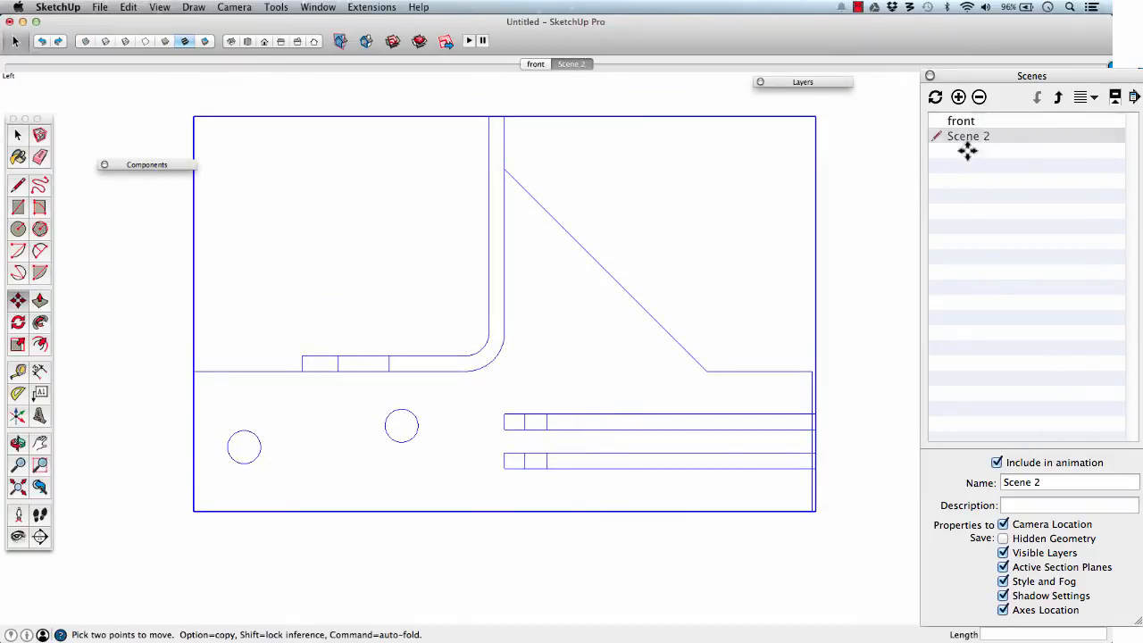
pyautogui.click(1057, 484)
pyautogui.press('super+a')
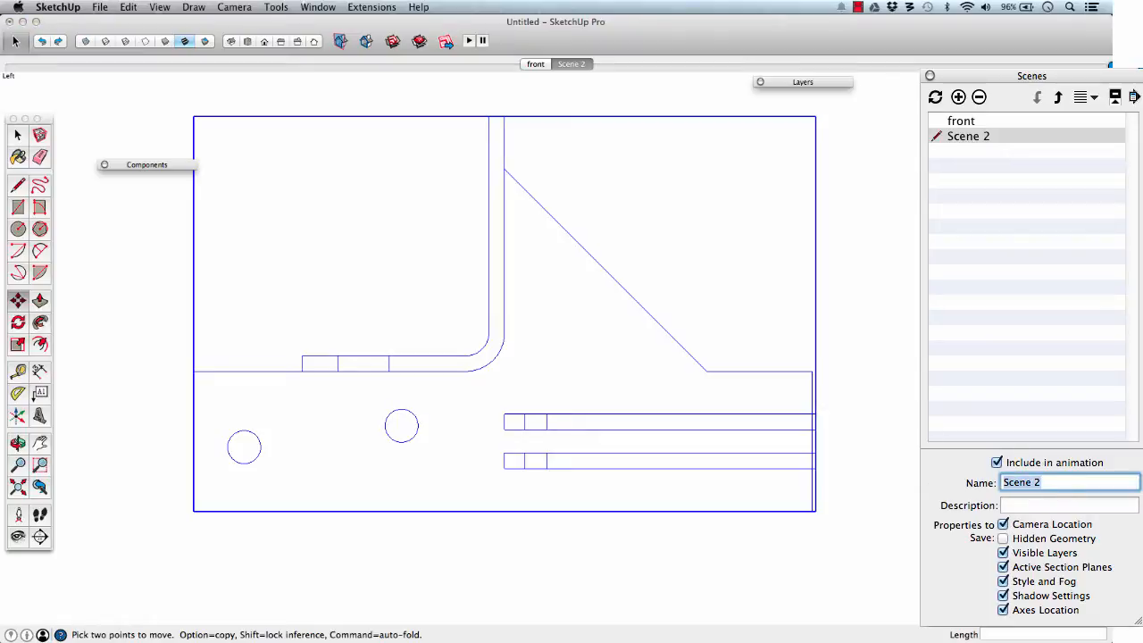
pyautogui.write('side')
pyautogui.press('Return')
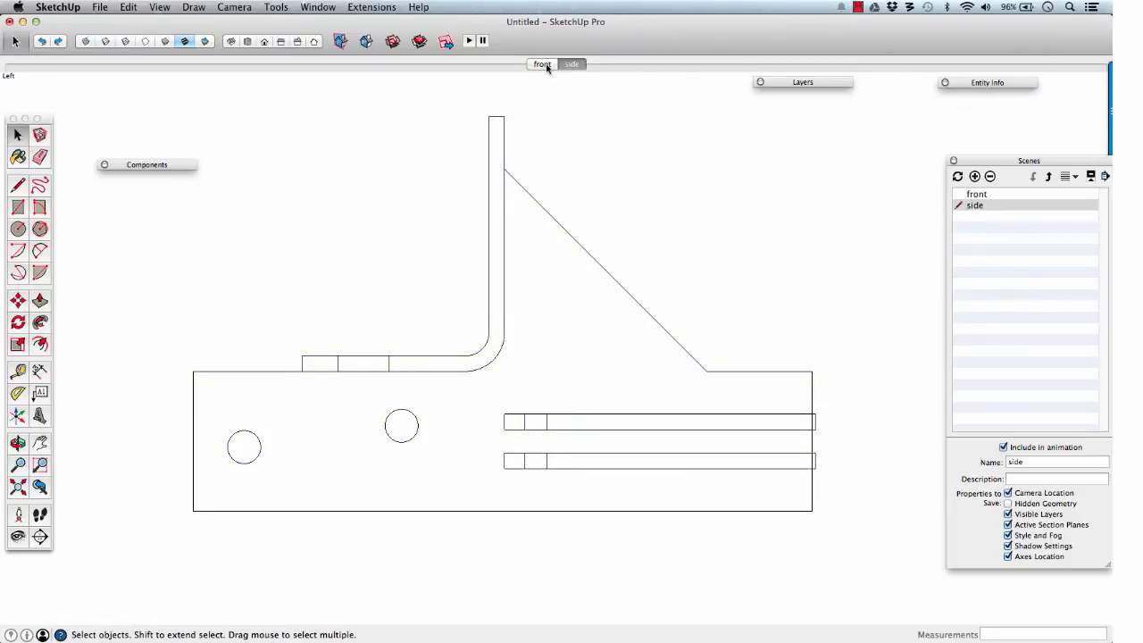
# - Return to the front scene and disable scene transitions in the model's animation settings
pyautogui.click(542, 65)
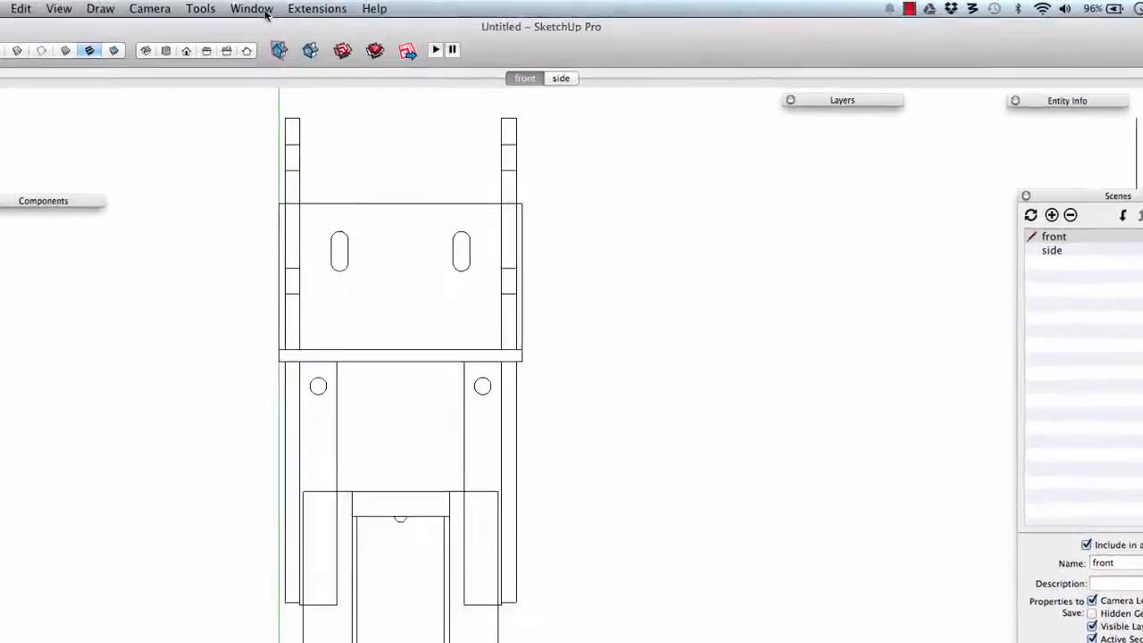
pyautogui.click(212, 10)
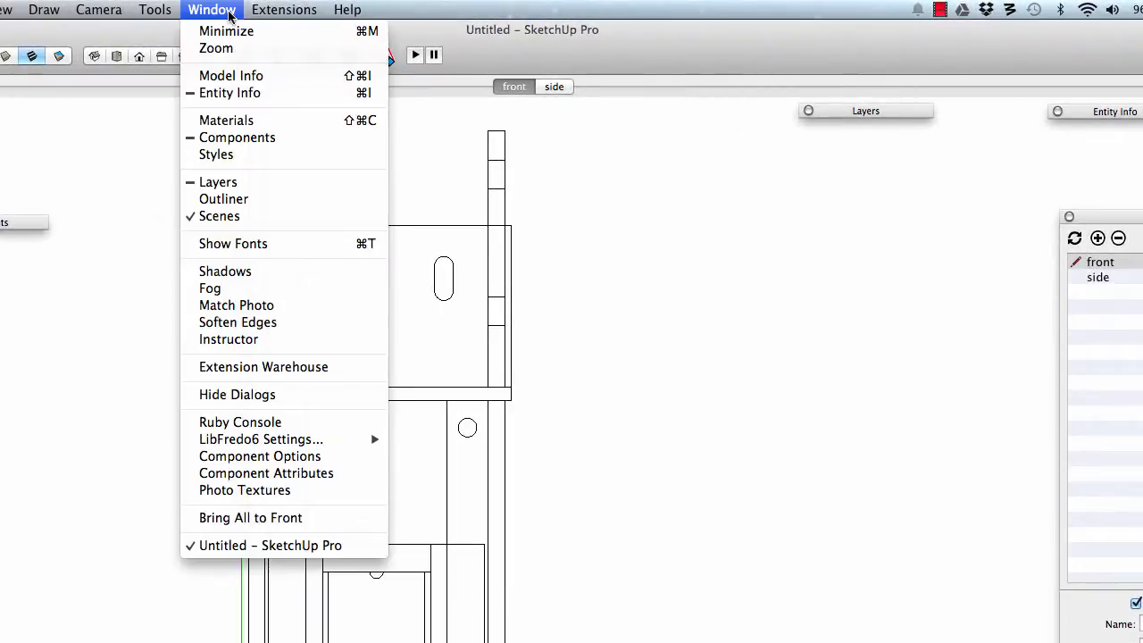
pyautogui.click(234, 76)
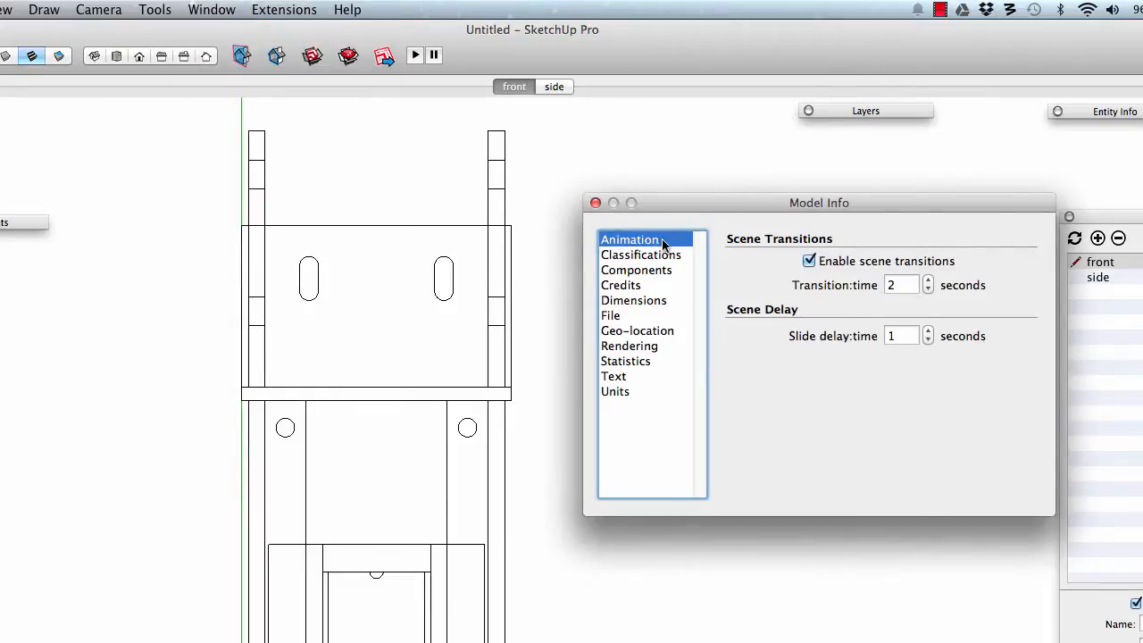
pyautogui.click(808, 262)
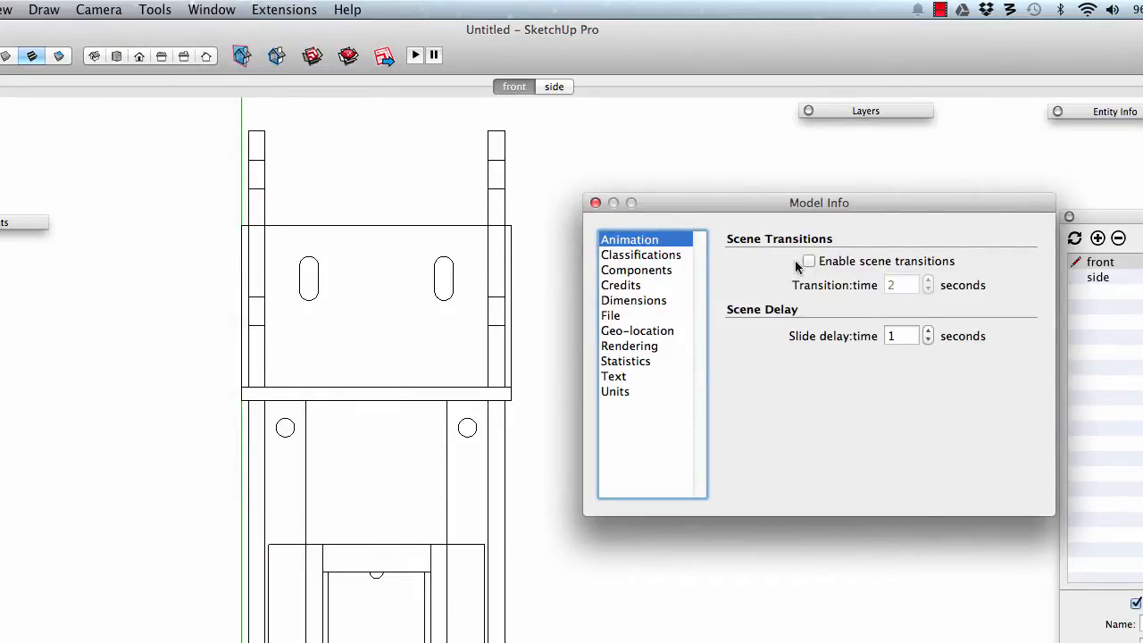
pyautogui.click(595, 204)
# - Switch back and forth between the side and front scenes to check how they change
pyautogui.click(554, 86)
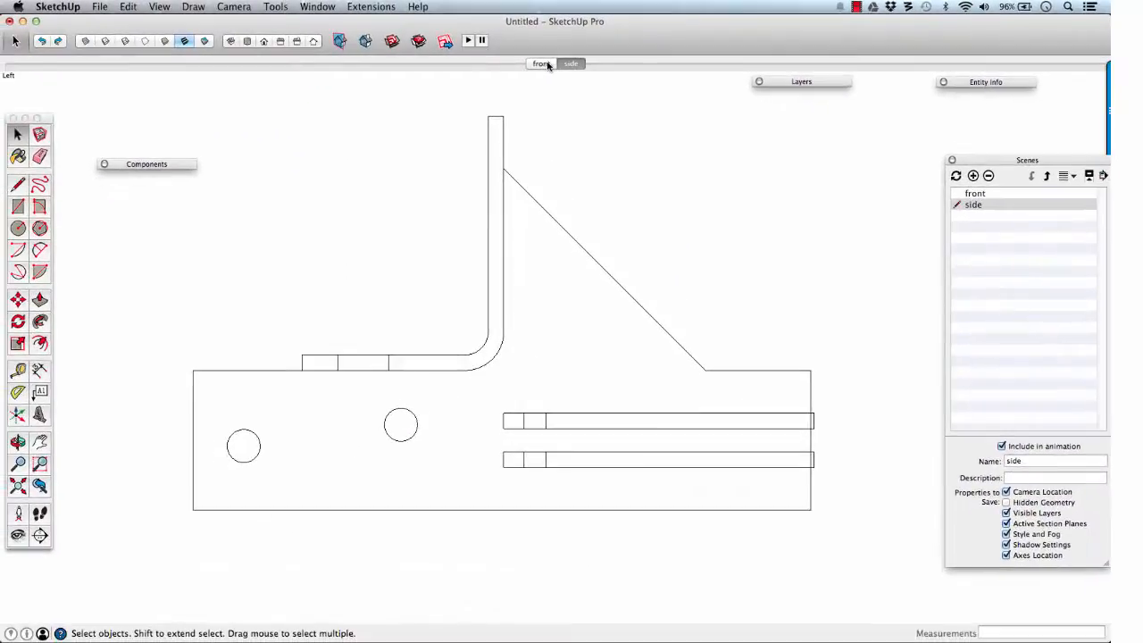
pyautogui.click(547, 65)
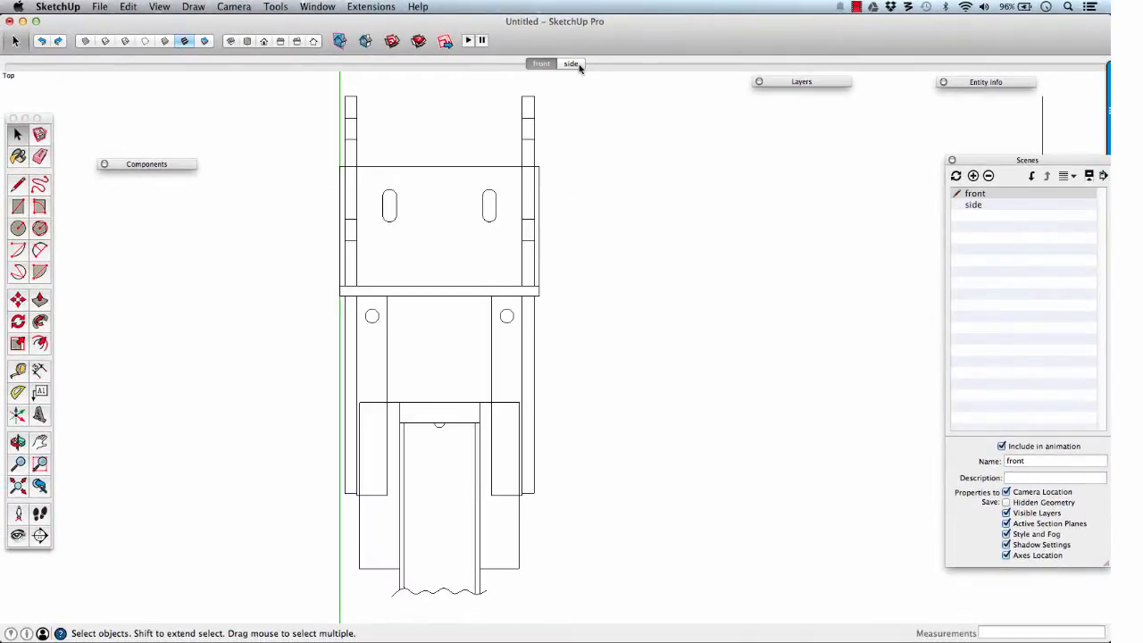
pyautogui.click(571, 64)
pyautogui.click(547, 64)
# - Save an angled 3D view showing both drawing groups as a scene named iso, placed after side in the scene order
pyautogui.moveTo(520, 316); pyautogui.dragTo(587, 282, button='middle')
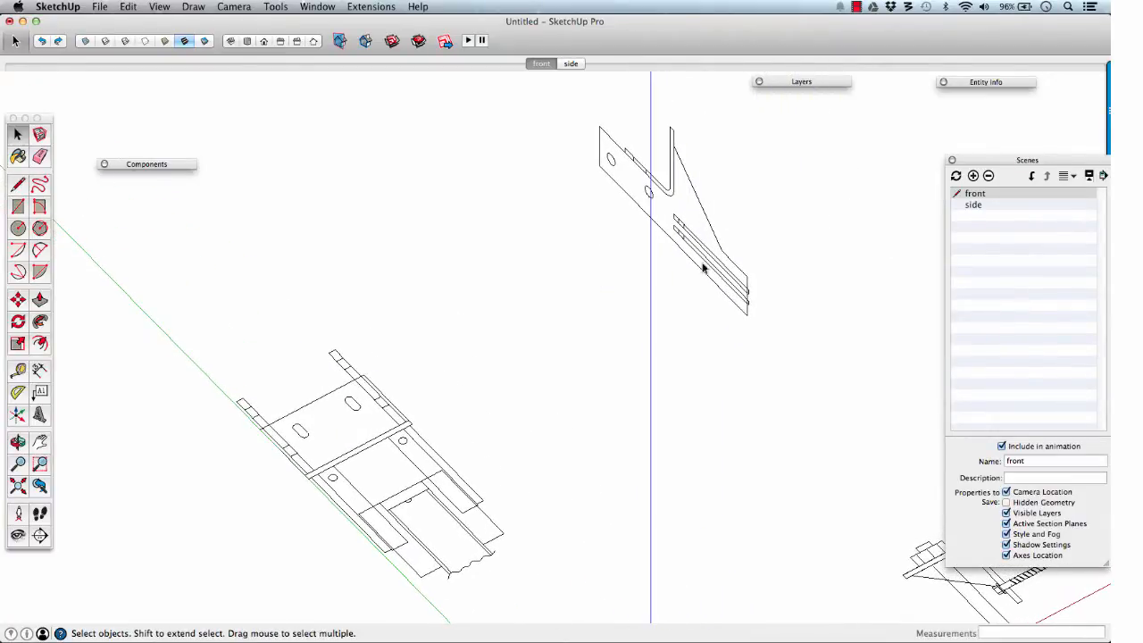
pyautogui.click(957, 97)
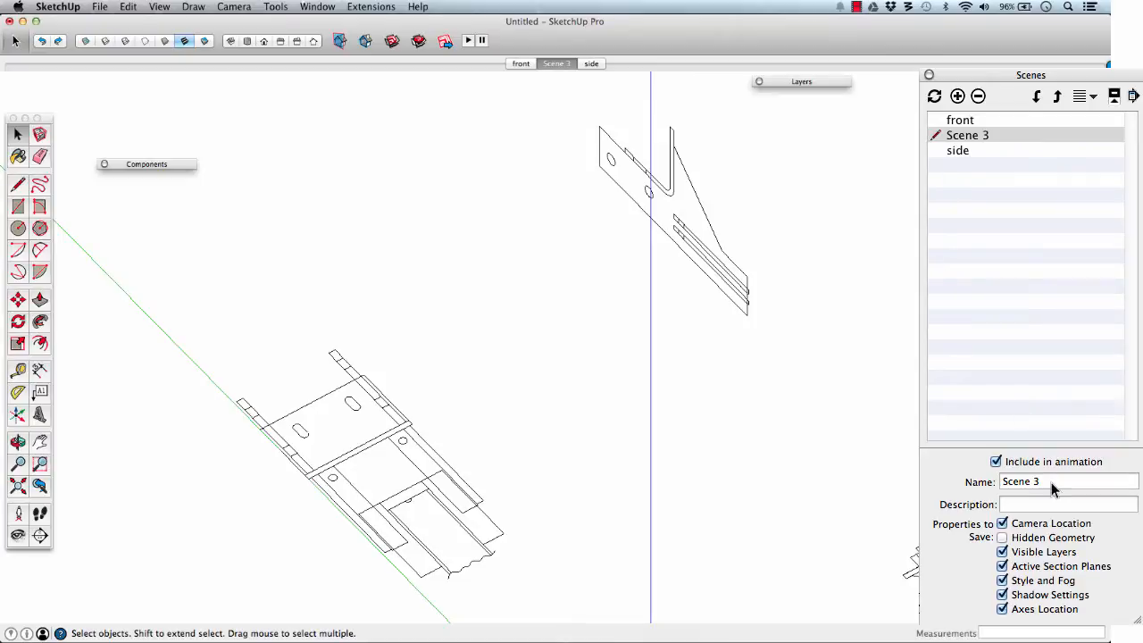
pyautogui.click(1013, 482)
pyautogui.write('iso')
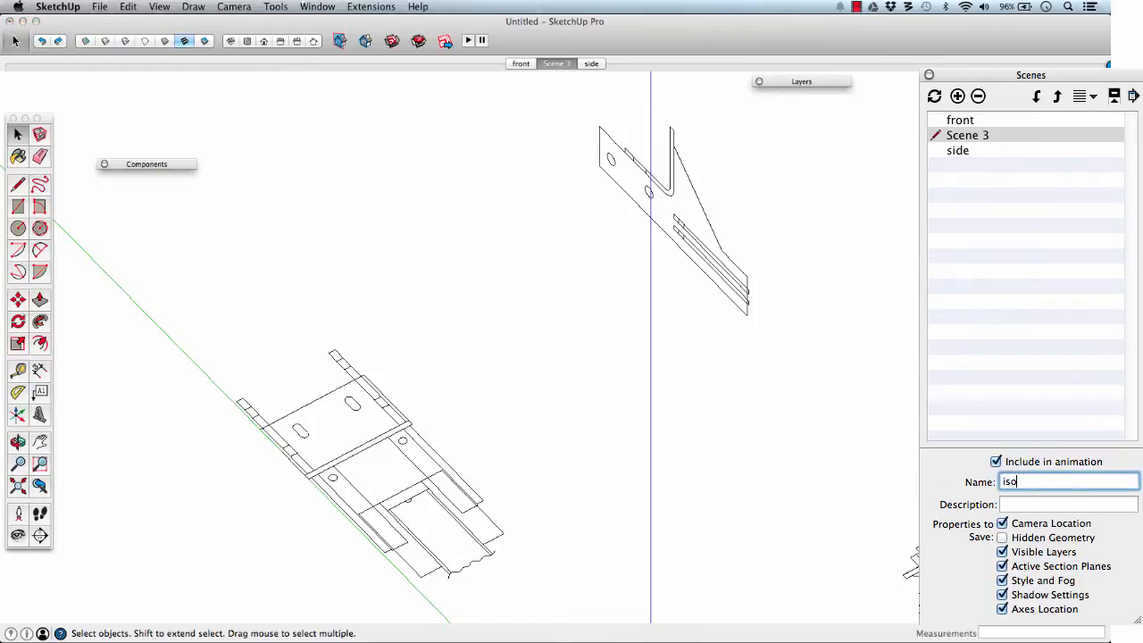
pyautogui.press('Return')
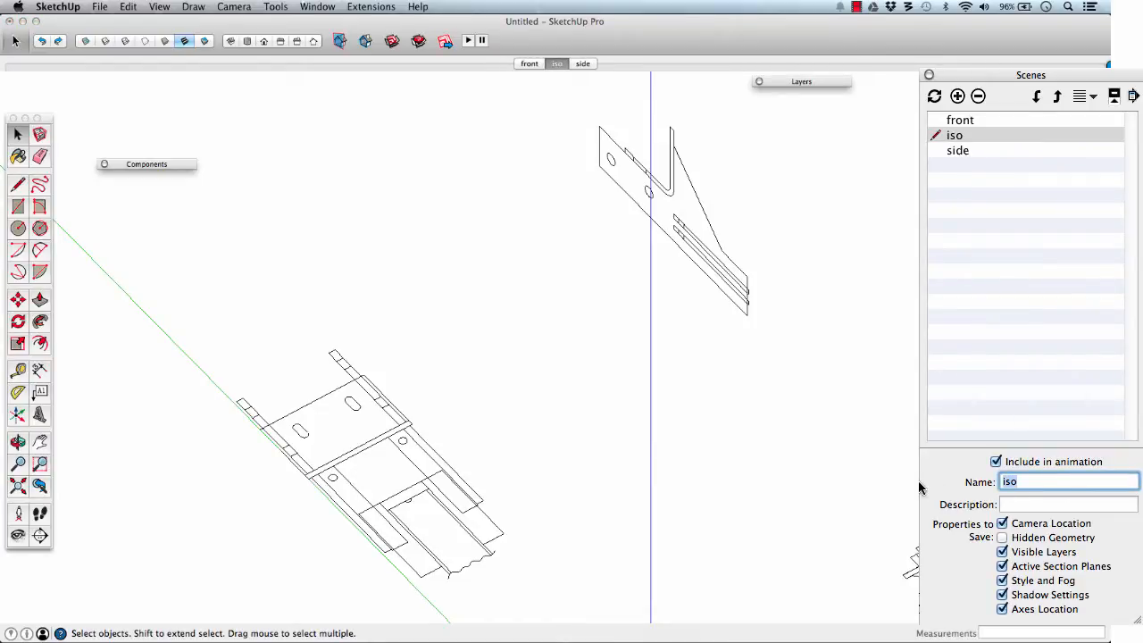
pyautogui.click(1036, 98)
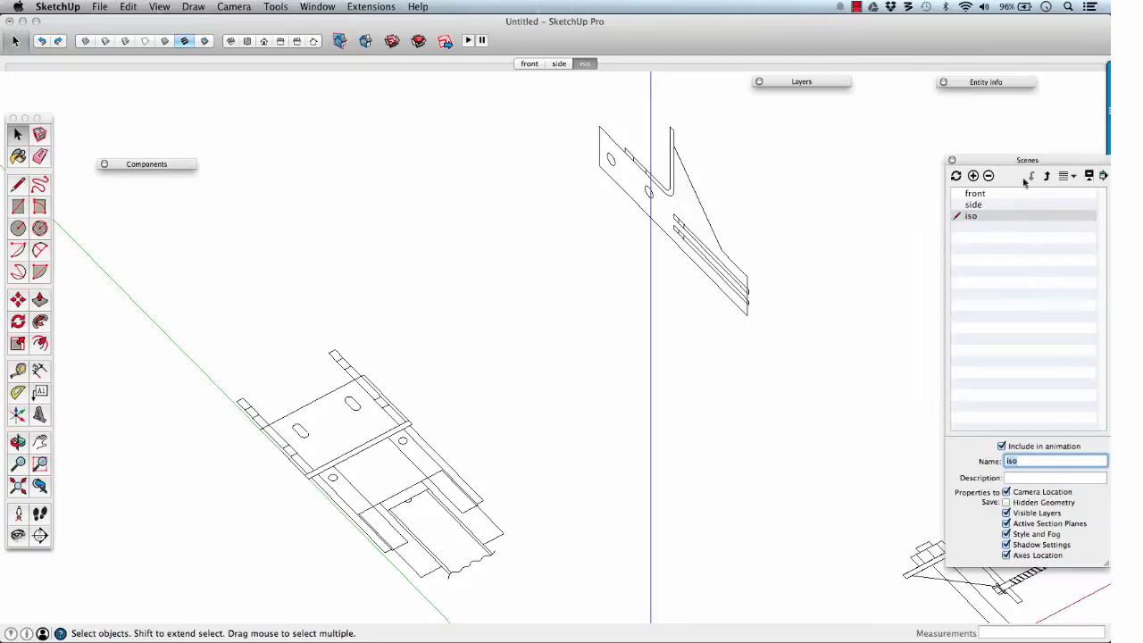
# - In the side scene, trace the bent plate's inner vertical edge with the Line tool and bridge the inner bend with a straight line
pyautogui.click(530, 65)
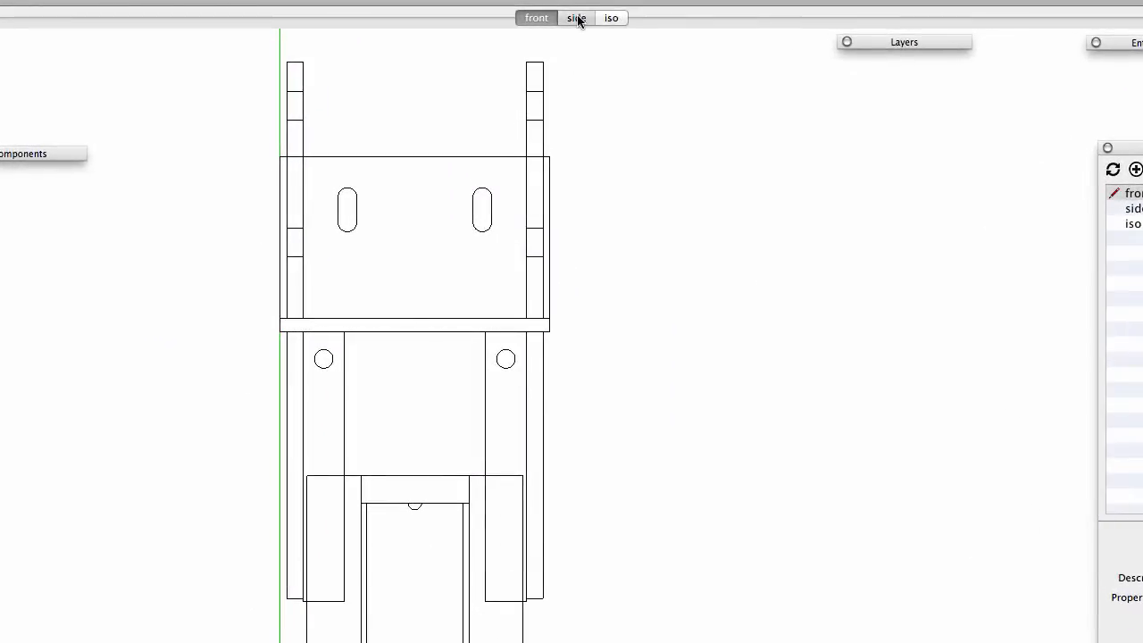
pyautogui.click(576, 18)
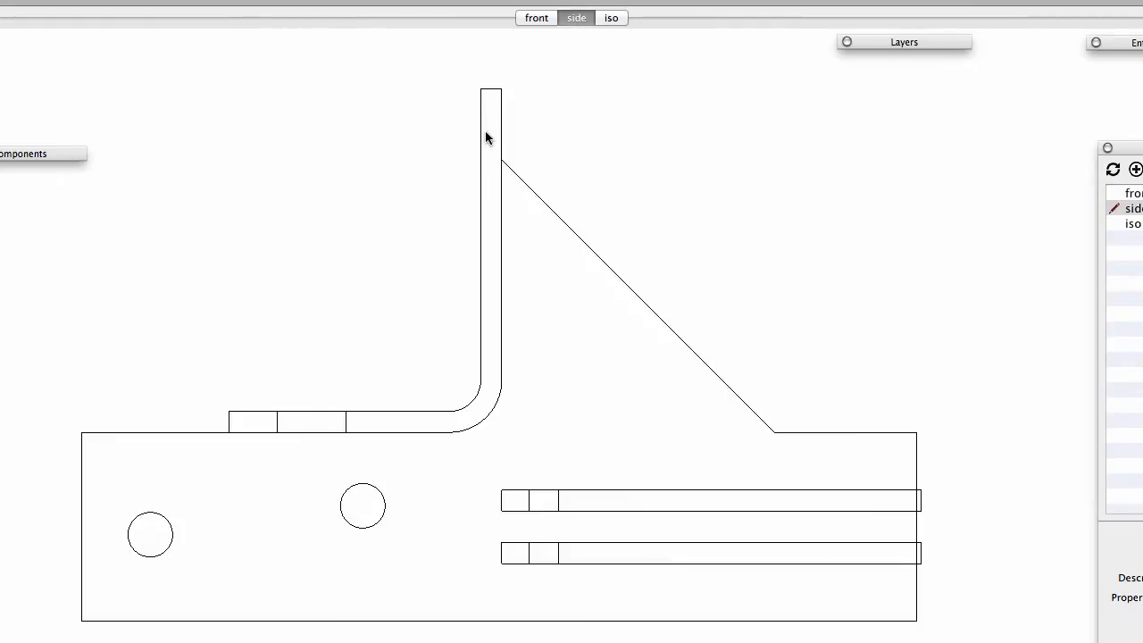
pyautogui.press('l')
pyautogui.click(481, 90)
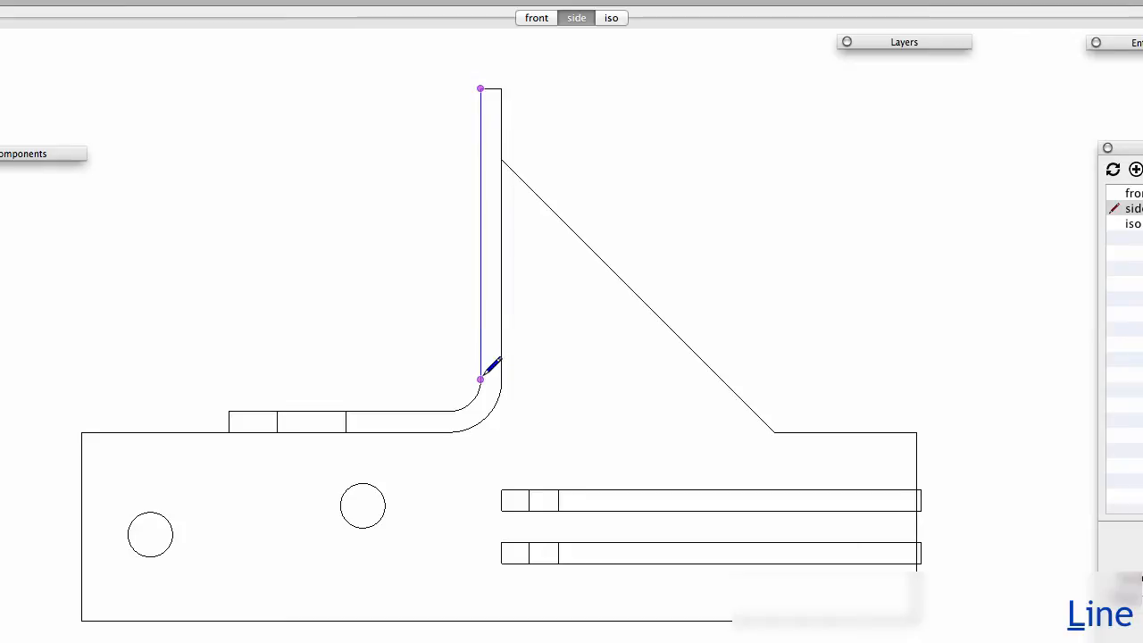
pyautogui.scroll(5, 482, 378)
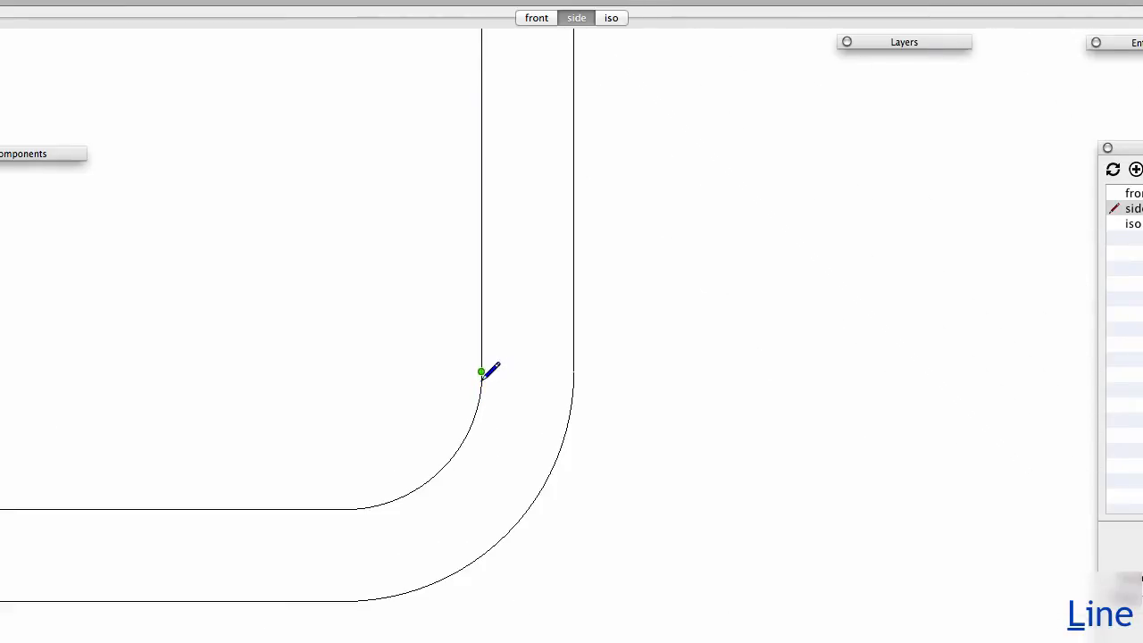
pyautogui.scroll(1, 482, 370)
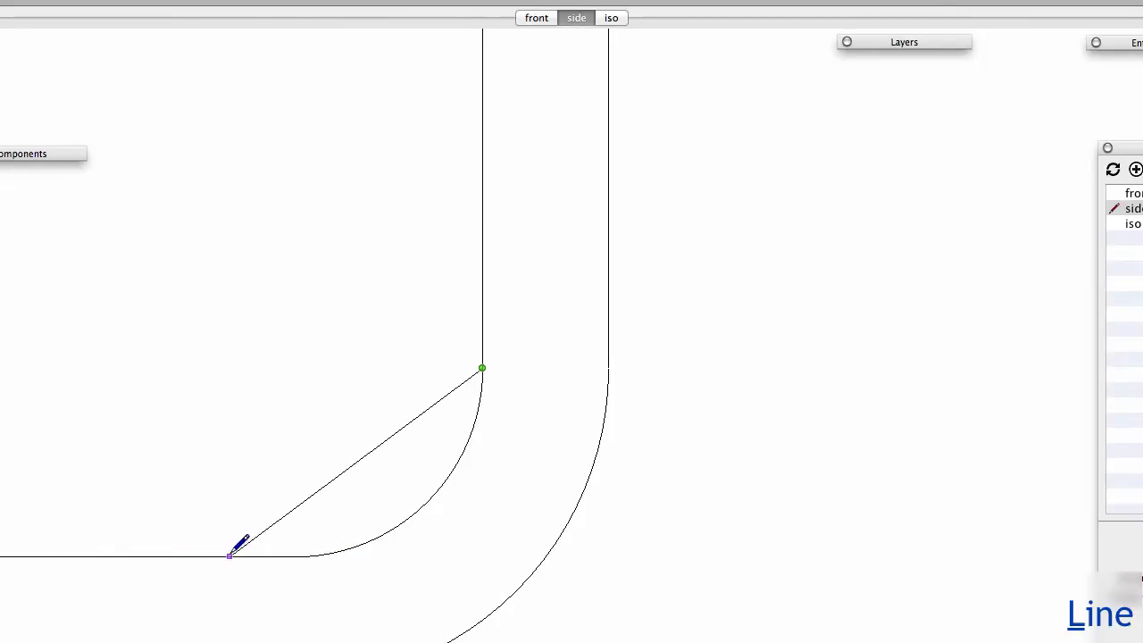
pyautogui.click(294, 556)
# - Continue the outline around the horizontal flange, straight across the outer bend and up the outer vertical edge, closing the profile into a selected face
pyautogui.scroll(-8, 296, 554)
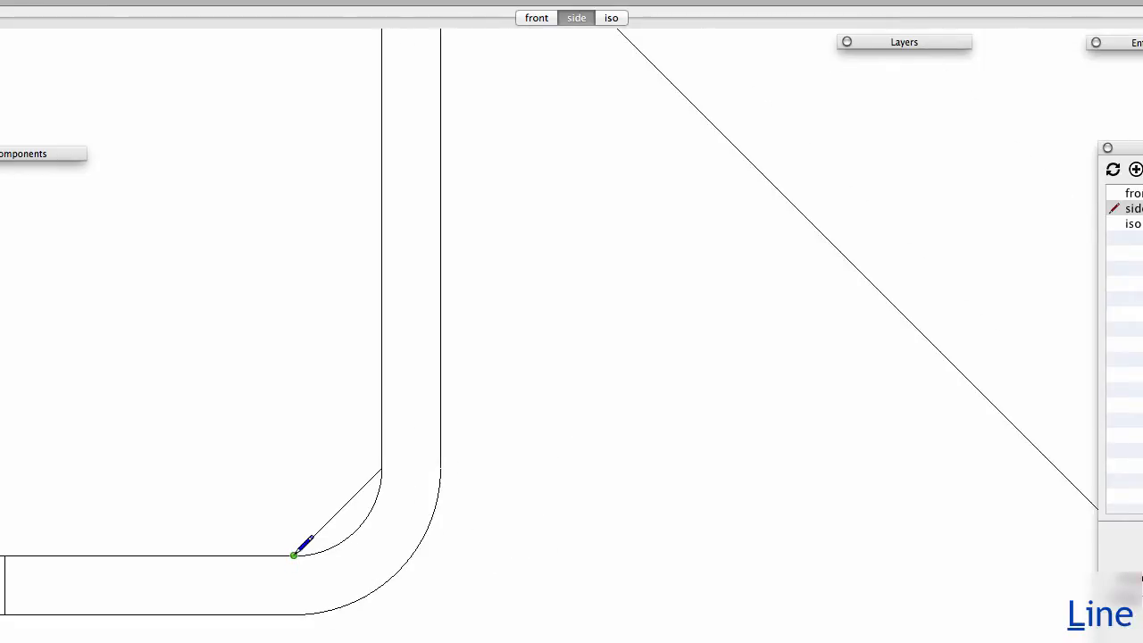
pyautogui.click(98, 554)
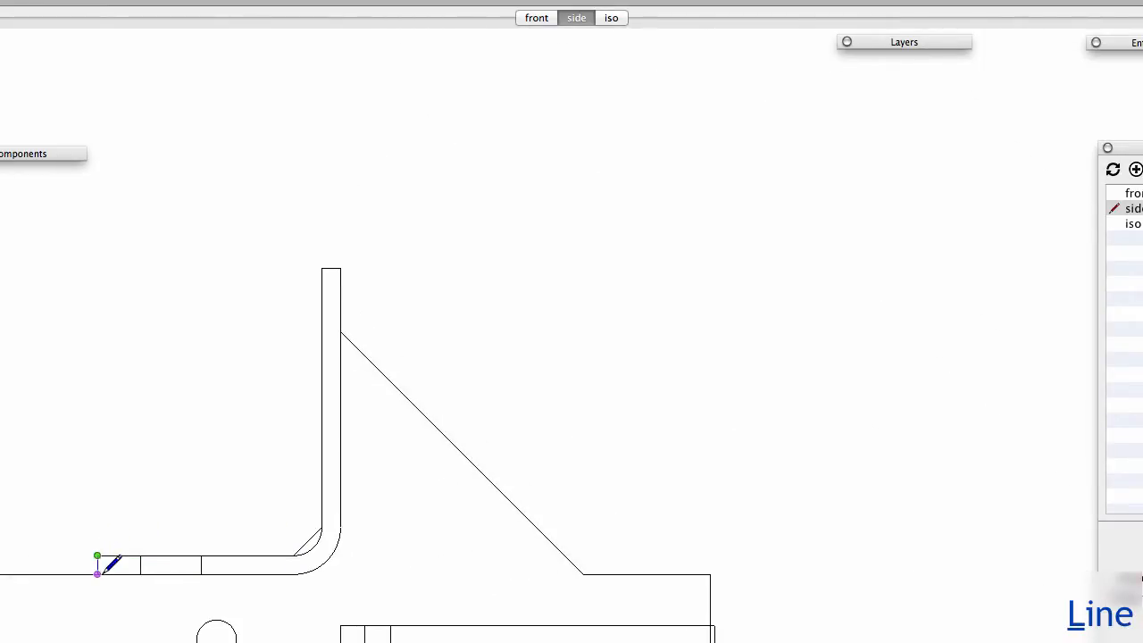
pyautogui.click(97, 574)
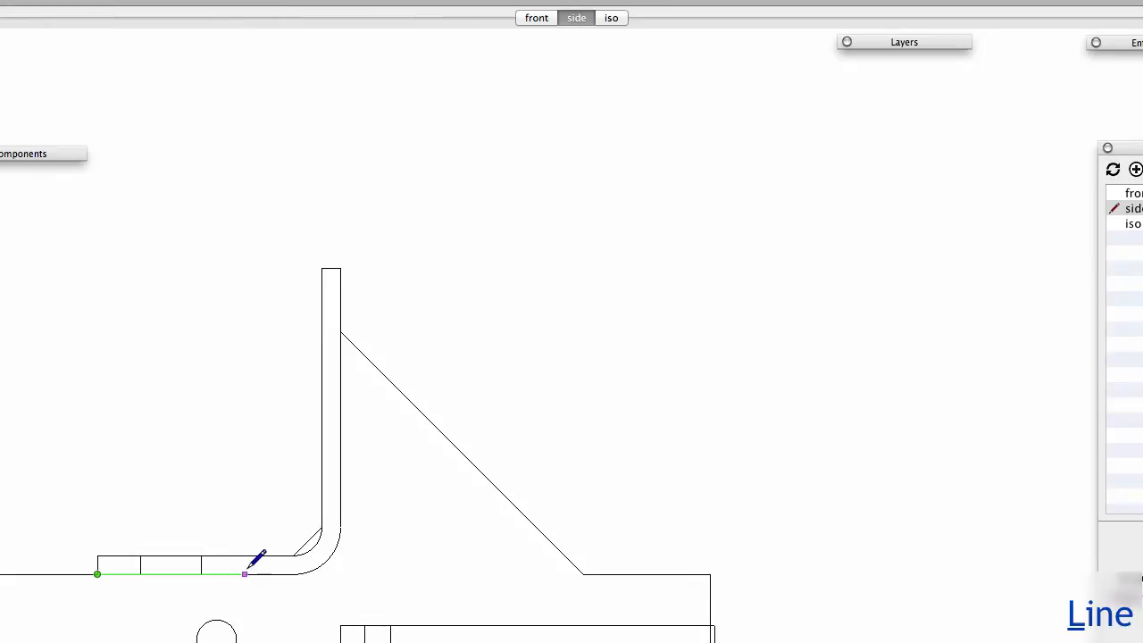
pyautogui.click(293, 574)
pyautogui.click(340, 527)
pyautogui.click(340, 268)
pyautogui.click(330, 317)
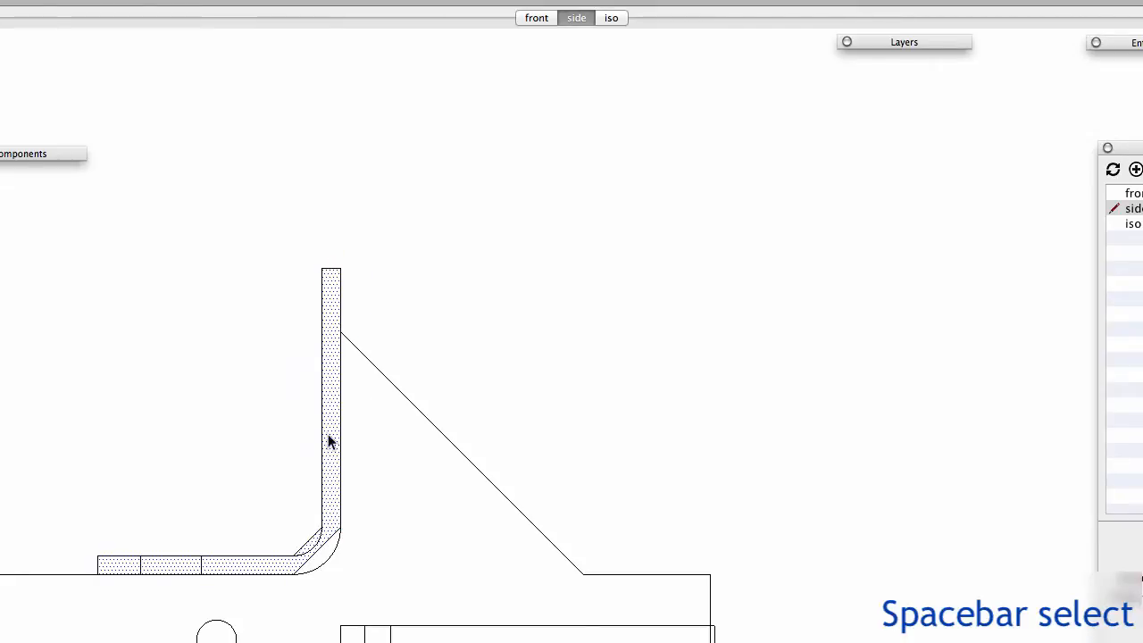
# - Draw four-segment arcs over the plate's inner and outer bends, matching the curves of the reference drawing
pyautogui.scroll(10, 295, 553)
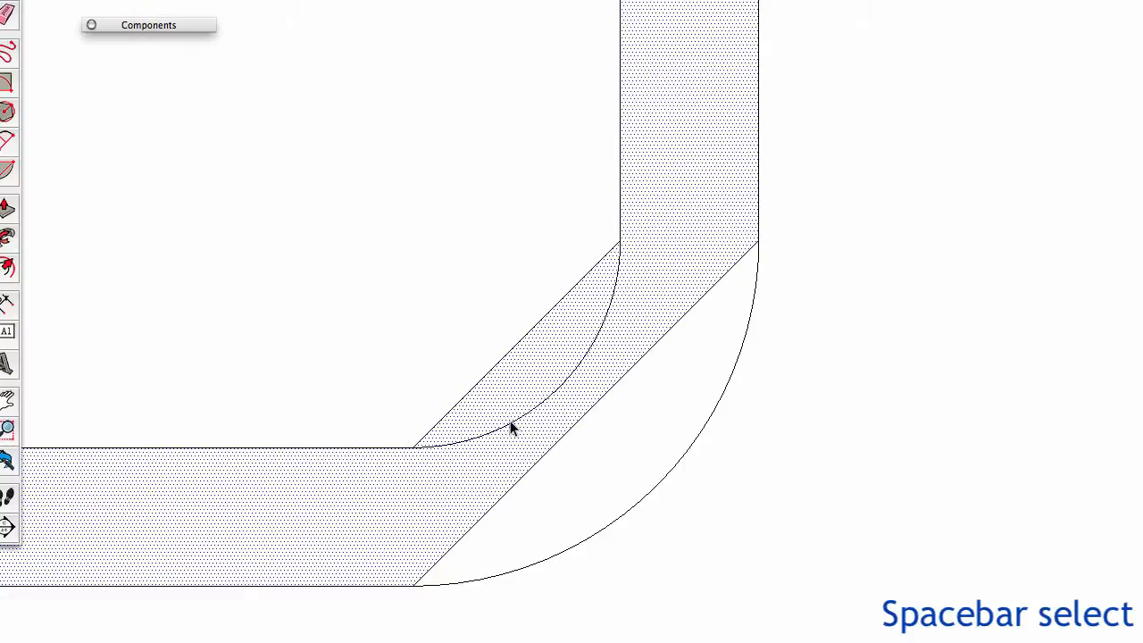
pyautogui.press('a')
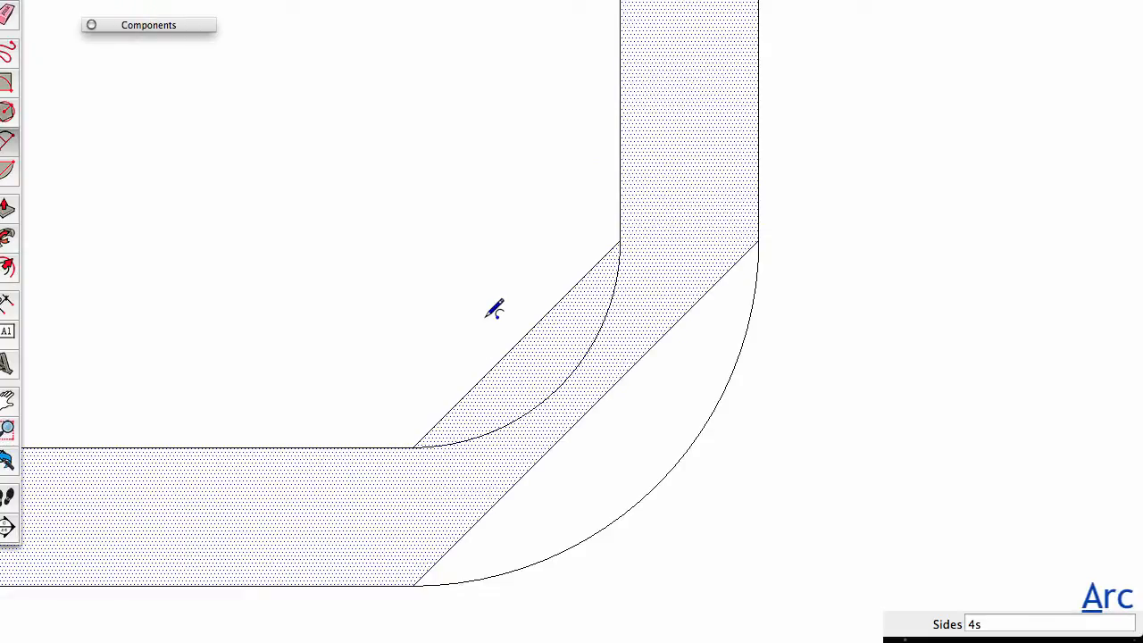
pyautogui.click(412, 446)
pyautogui.click(620, 239)
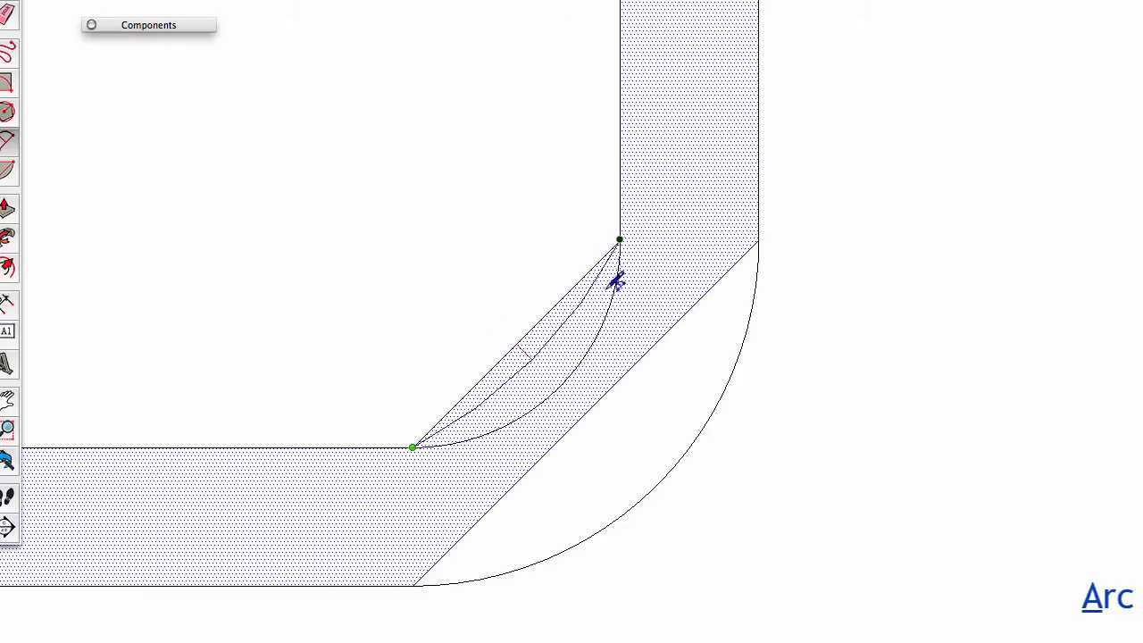
pyautogui.click(569, 378)
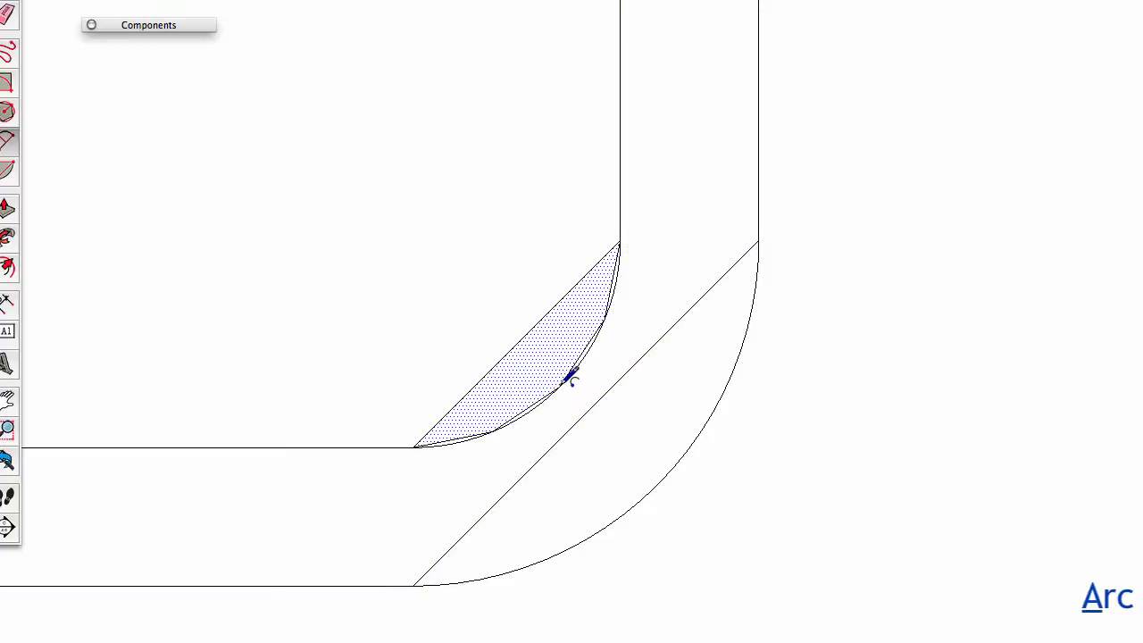
pyautogui.click(414, 585)
pyautogui.click(758, 239)
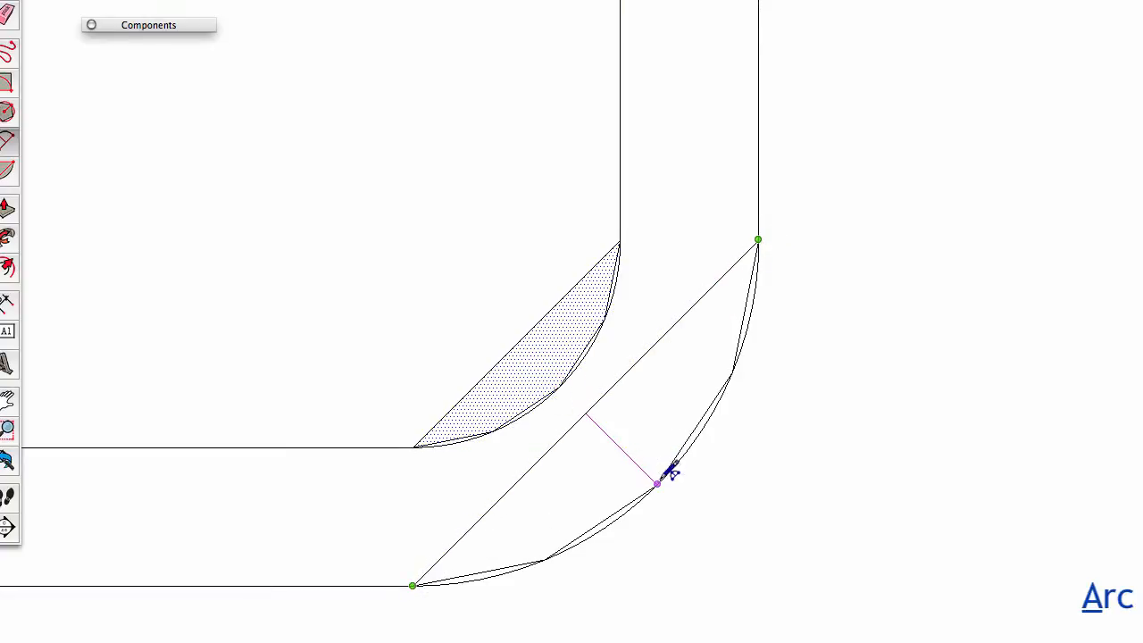
pyautogui.click(664, 478)
# - Erase the straight lines across the inner and outer bends and select the curved plate profile face
pyautogui.press('e')
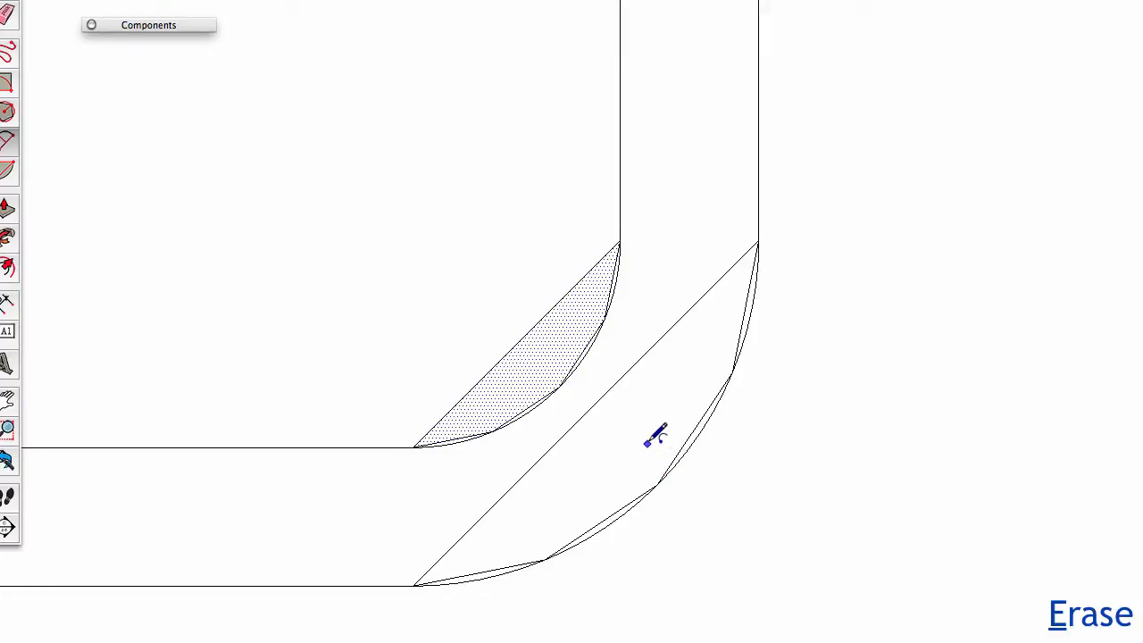
pyautogui.click(634, 365)
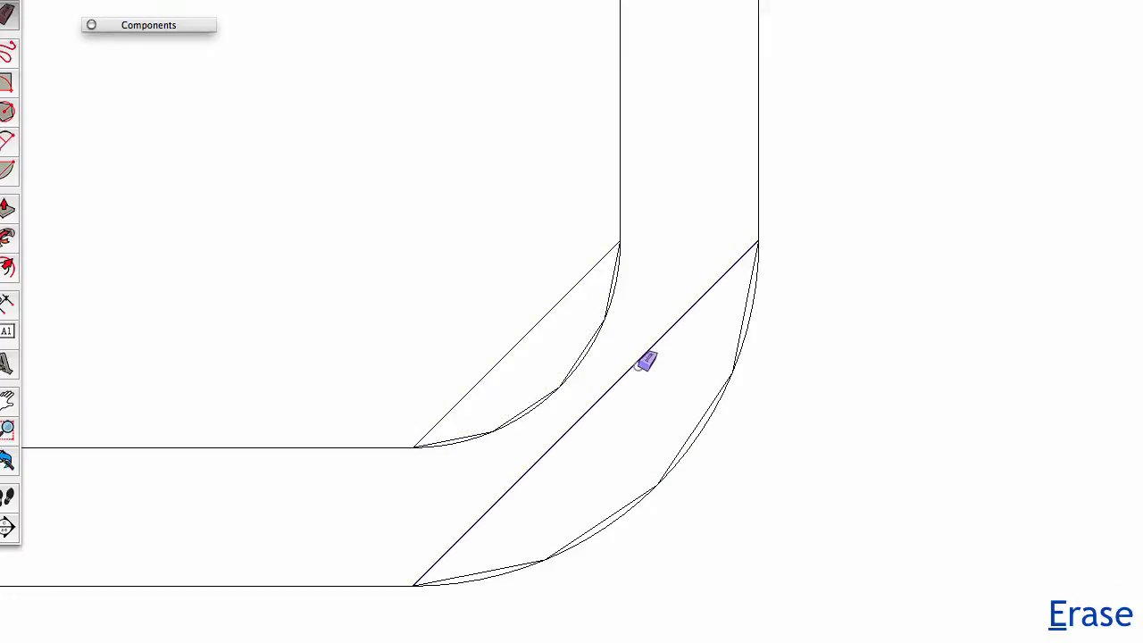
pyautogui.click(574, 284)
pyautogui.press('space')
pyautogui.click(651, 377)
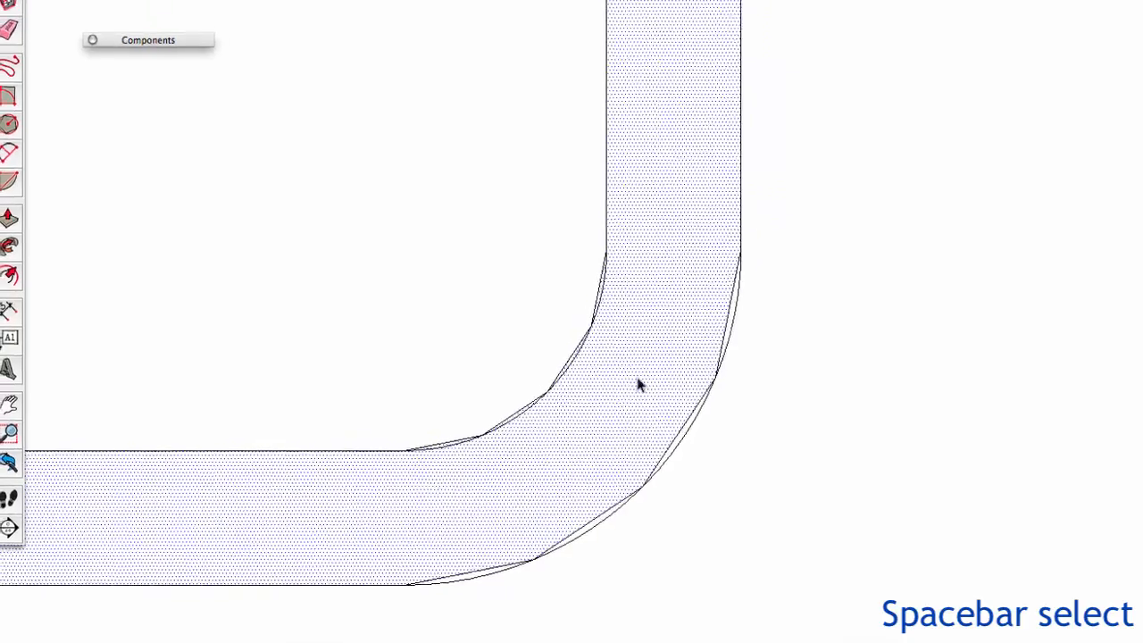
# - Extrude the curved plate profile with Push/Pull to the bracket's outer left edge in the front scene, with X-ray display on
pyautogui.scroll(-10, 639, 385)
pyautogui.scroll(-1, 650, 338)
pyautogui.moveTo(650, 338); pyautogui.dragTo(632, 350, button='middle')
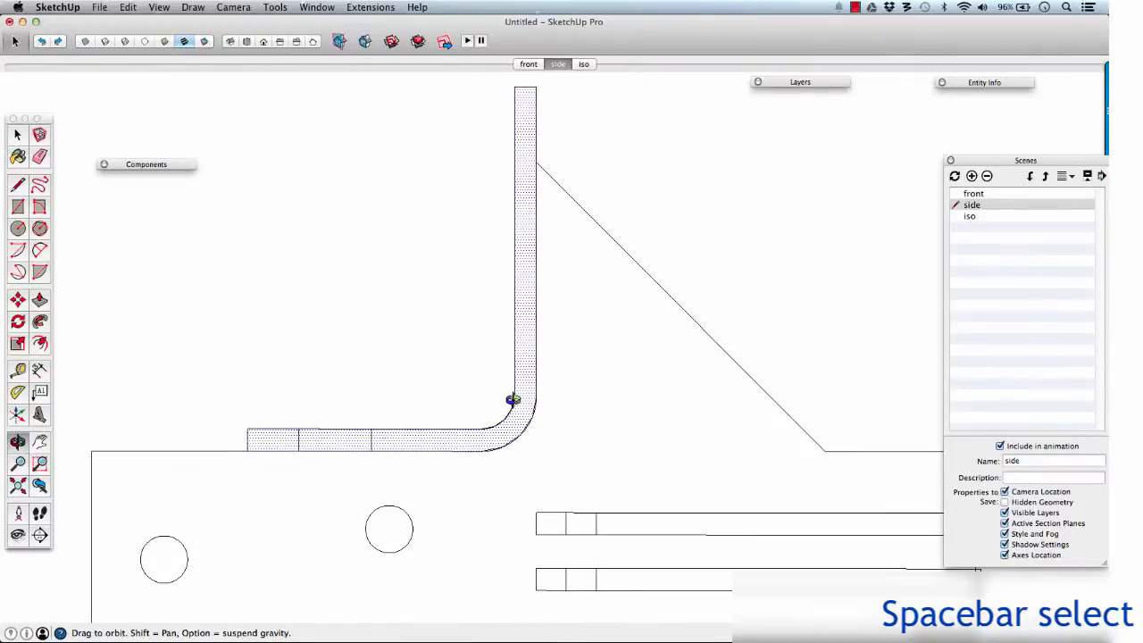
pyautogui.moveTo(513, 399); pyautogui.dragTo(513, 399, button='middle')
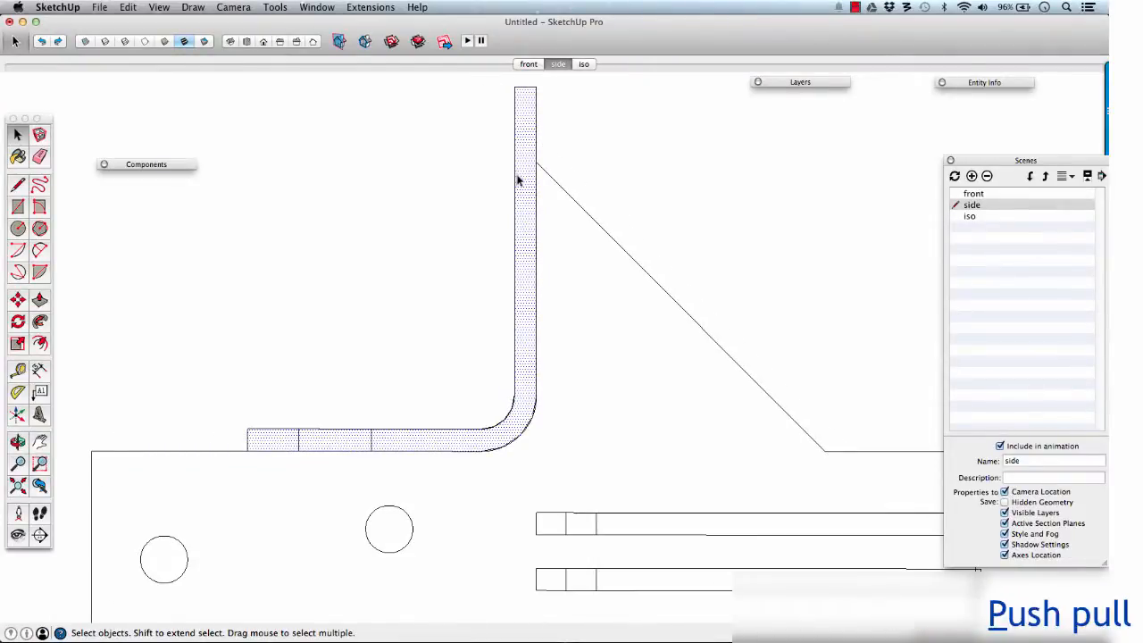
pyautogui.press('p')
pyautogui.click(528, 228)
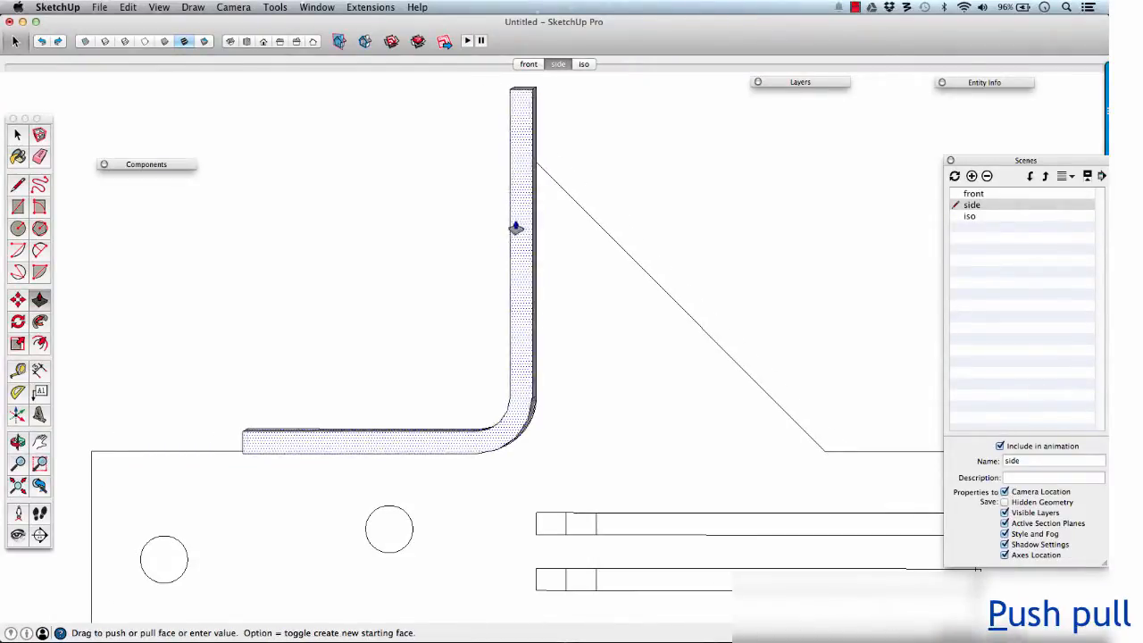
pyautogui.moveTo(515, 227); pyautogui.dragTo(483, 235, button='middle')
pyautogui.moveTo(482, 235); pyautogui.dragTo(534, 66)
pyautogui.click(529, 64)
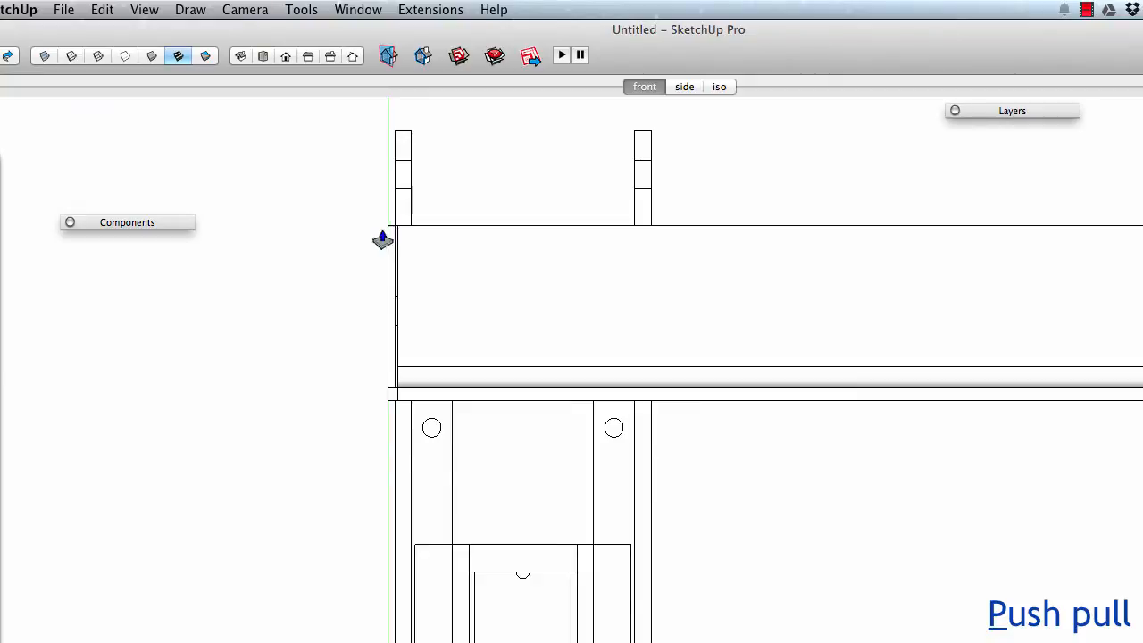
pyautogui.click(44, 56)
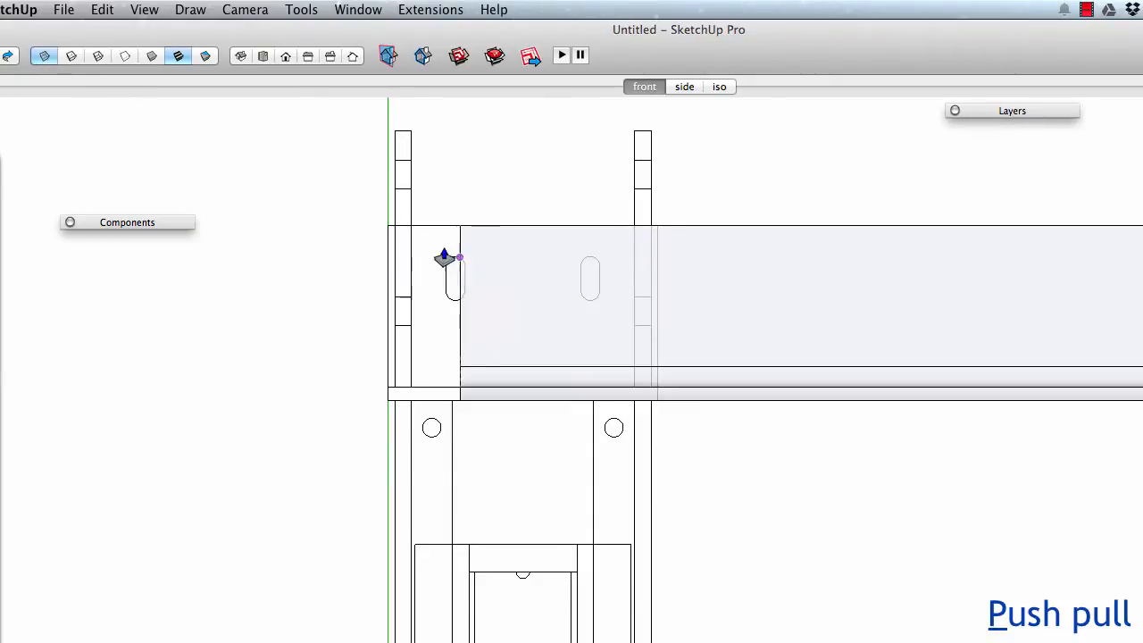
pyautogui.click(387, 234)
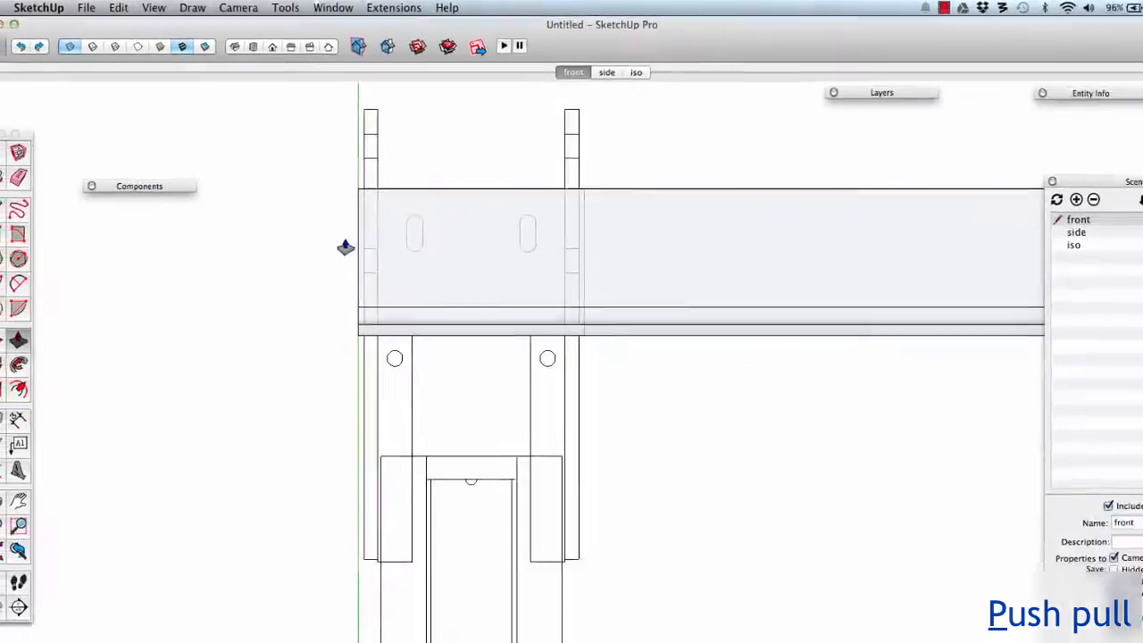
# - Push the plate's opposite end face back to line up with the bracket's other side in the front drawing
pyautogui.moveTo(782, 334); pyautogui.dragTo(700, 278, button='middle')
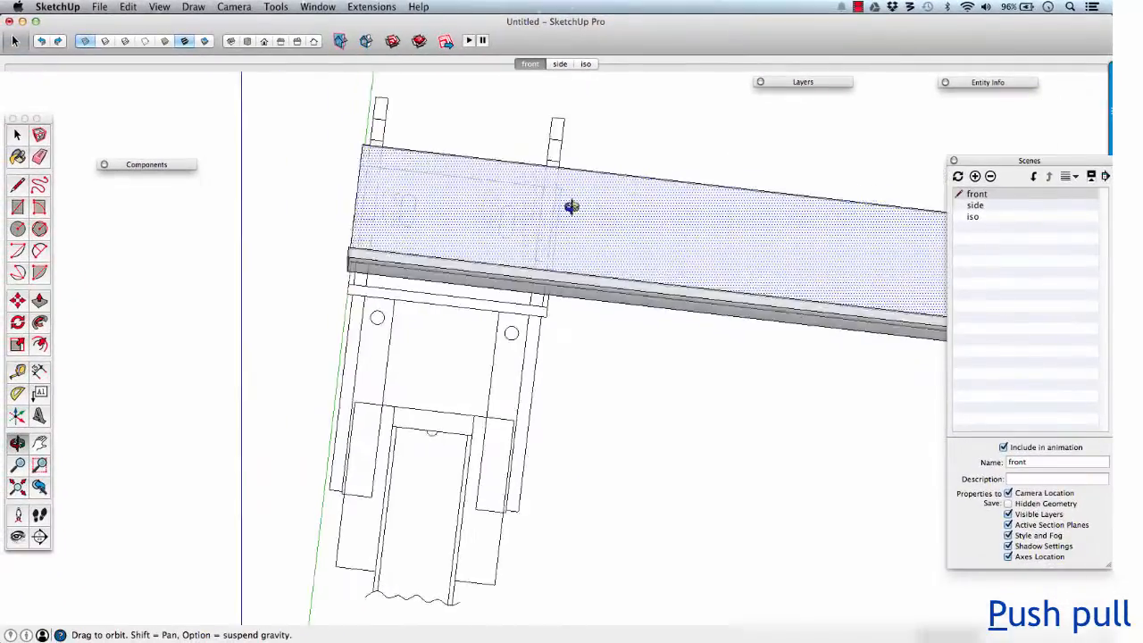
pyautogui.moveTo(571, 206); pyautogui.dragTo(433, 211, button='middle')
pyautogui.press('p')
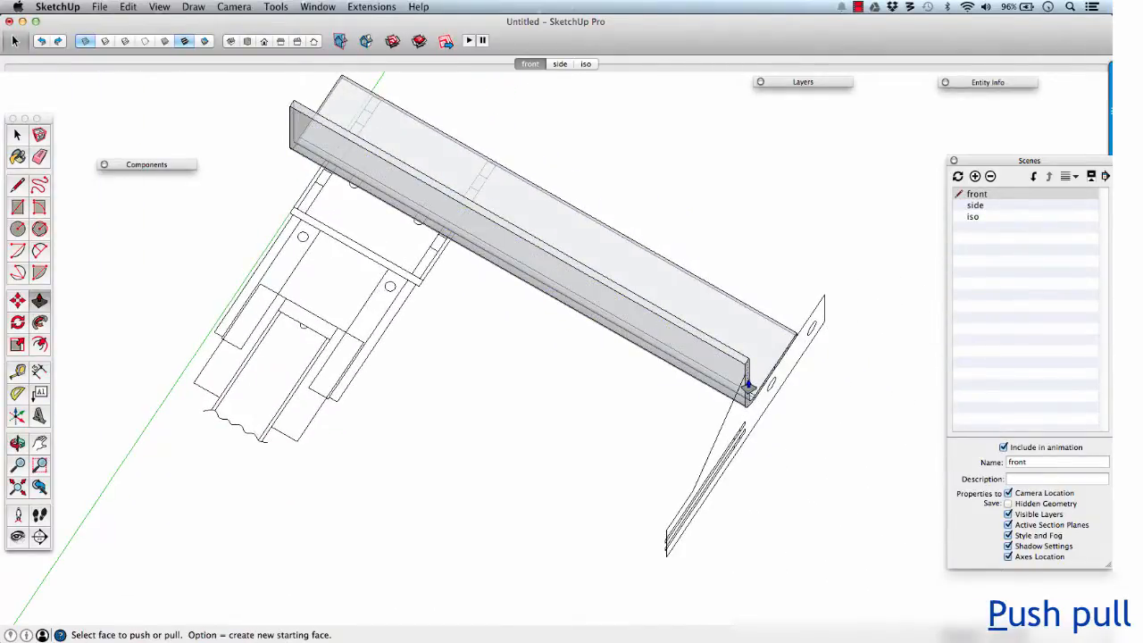
pyautogui.moveTo(748, 386); pyautogui.dragTo(419, 290)
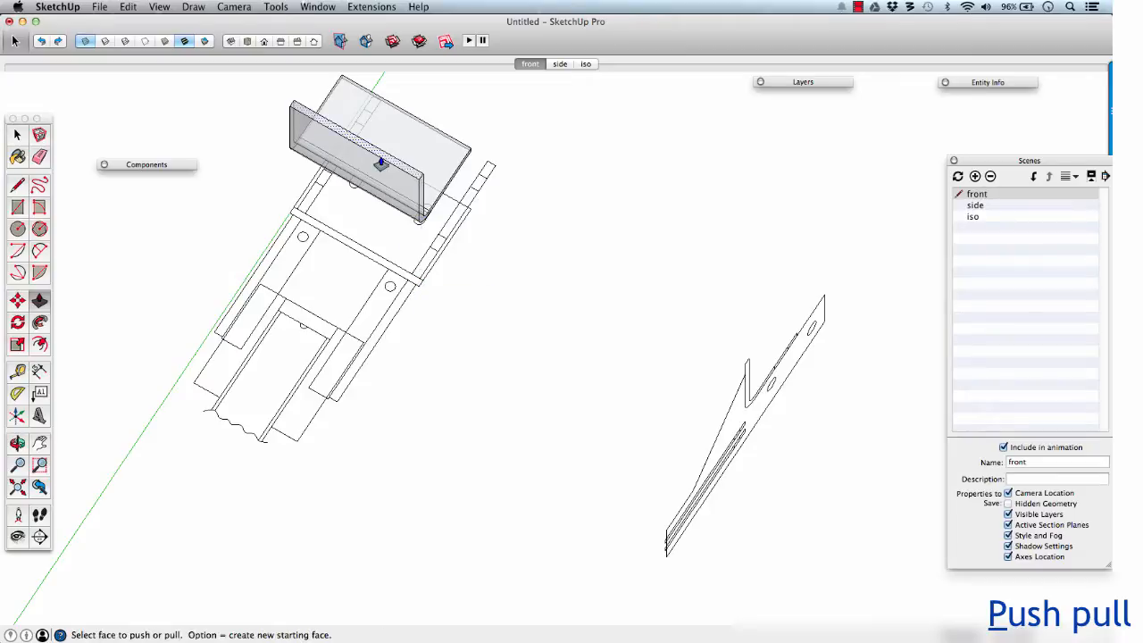
# - Toggle X-ray display to examine the reference slots through the plate's flange, leaving X-ray on
pyautogui.scroll(3, 381, 167)
pyautogui.moveTo(378, 171); pyautogui.dragTo(697, 372, button='middle')
pyautogui.moveTo(407, 341); pyautogui.dragTo(556, 258, button='middle')
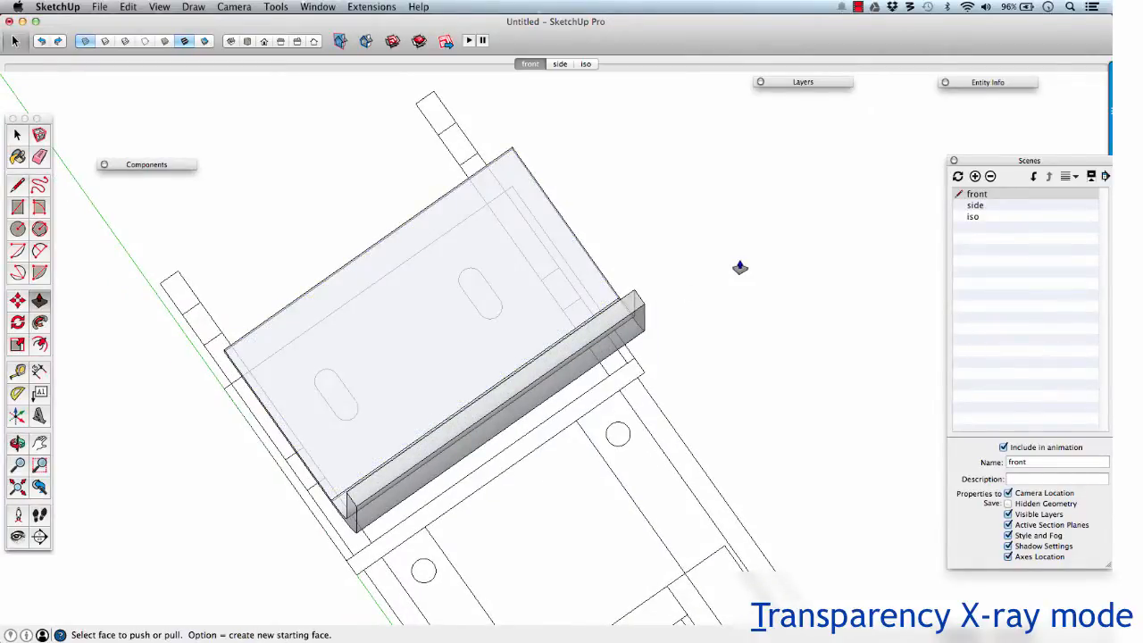
pyautogui.press('t')
pyautogui.press('t')
pyautogui.press('t')
pyautogui.press('t')
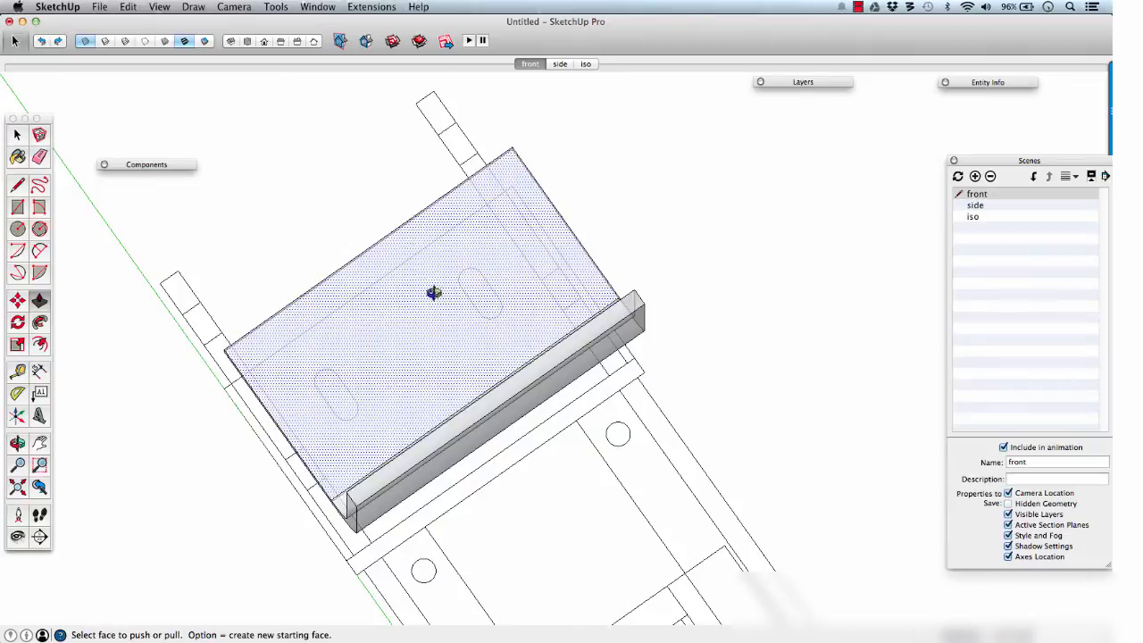
# - Draw two rectangles on the flange face, locked to that face and aligned with the straight sides of the reference slots
pyautogui.moveTo(433, 293); pyautogui.dragTo(409, 312, button='middle')
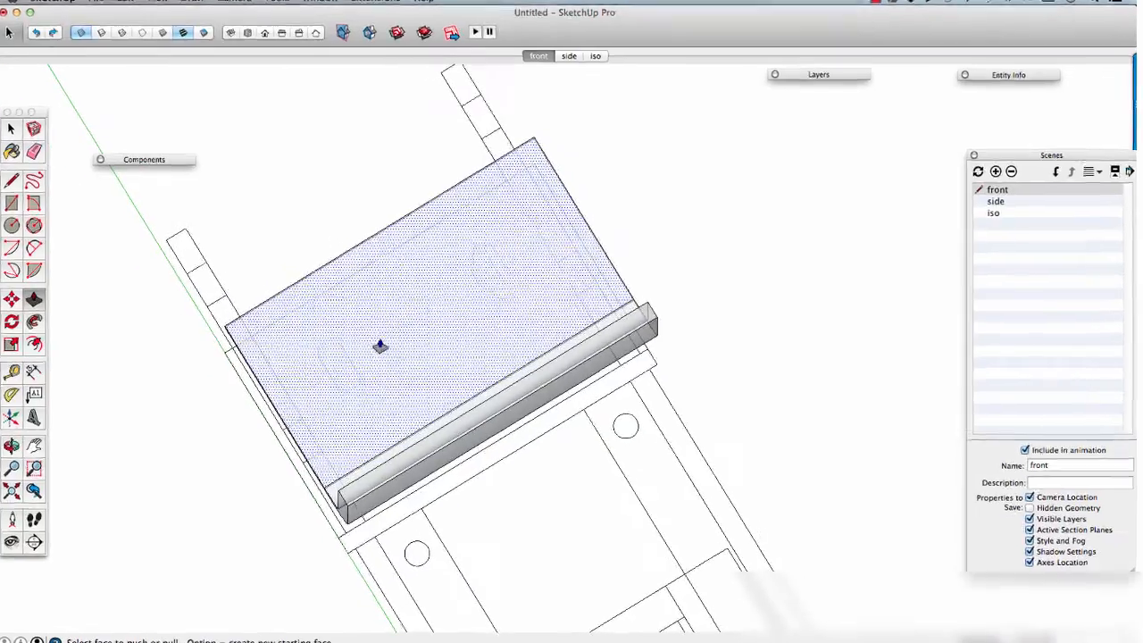
pyautogui.press('r')
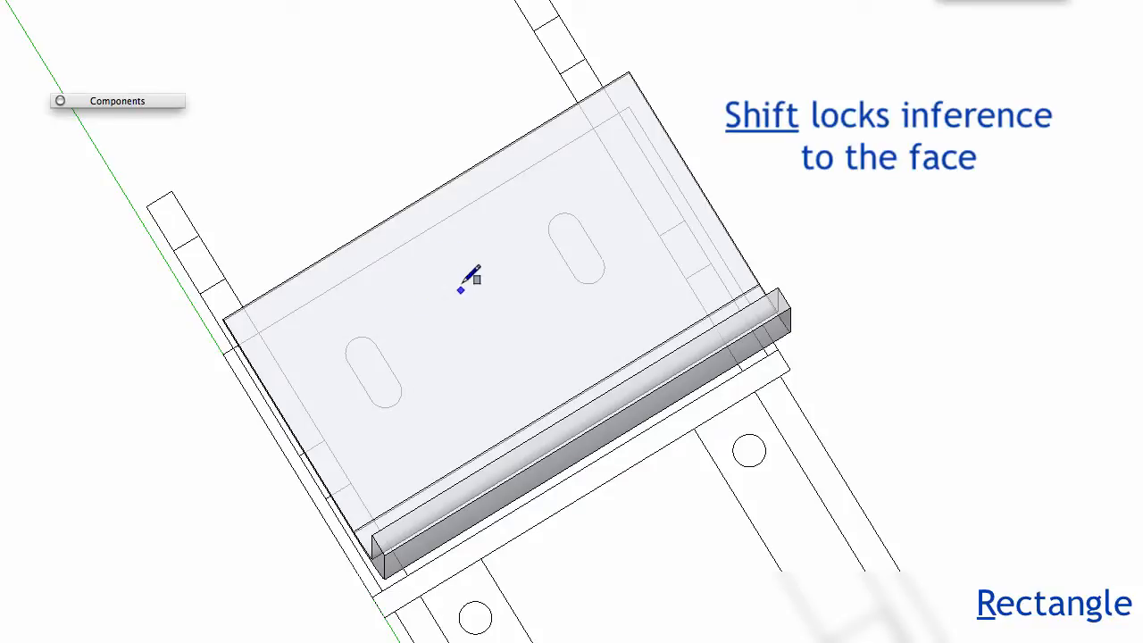
pyautogui.keyDown('shift'); pyautogui.click(348, 361); pyautogui.keyUp('shift')
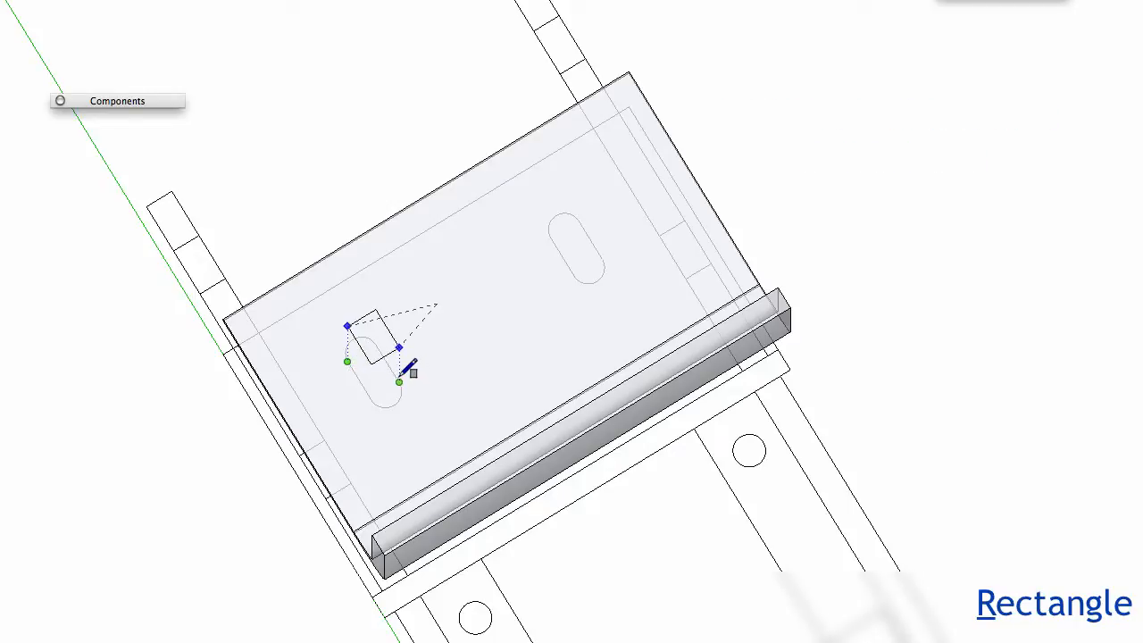
pyautogui.keyDown('shift'); pyautogui.click(551, 236); pyautogui.keyUp('shift')
pyautogui.keyDown('shift'); pyautogui.click(602, 257); pyautogui.keyUp('shift')
# - Add arcs to both short ends of the first slot rectangle, locked to the face and matching the reference slot's rounded ends
pyautogui.press('a')
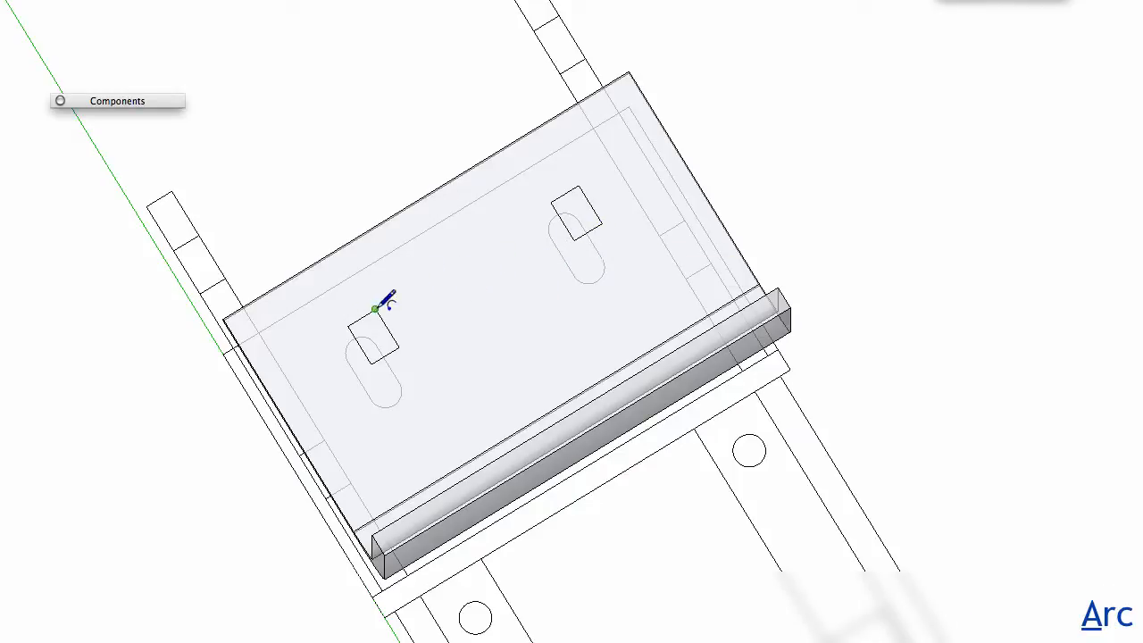
pyautogui.click(347, 325)
pyautogui.click(375, 309)
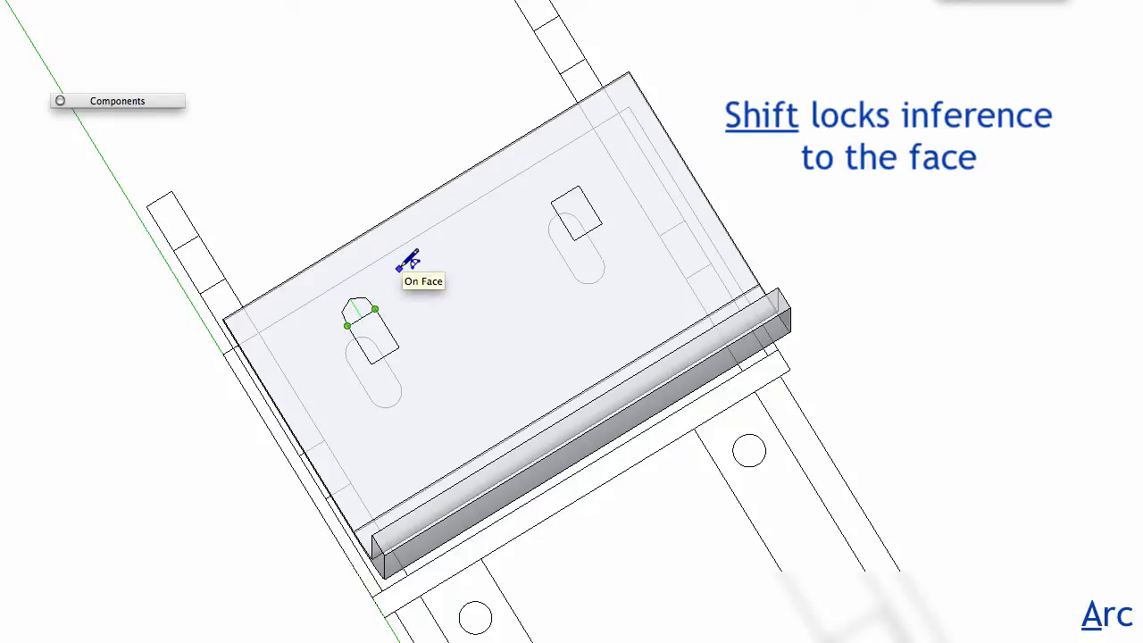
pyautogui.click(360, 337)
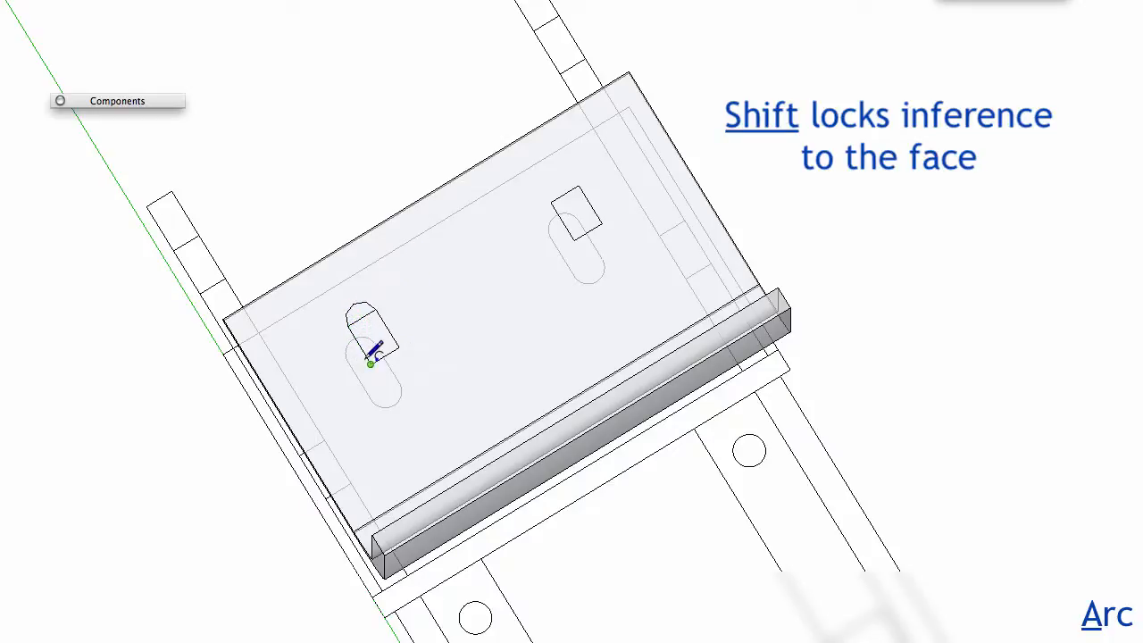
pyautogui.click(371, 363)
pyautogui.click(399, 346)
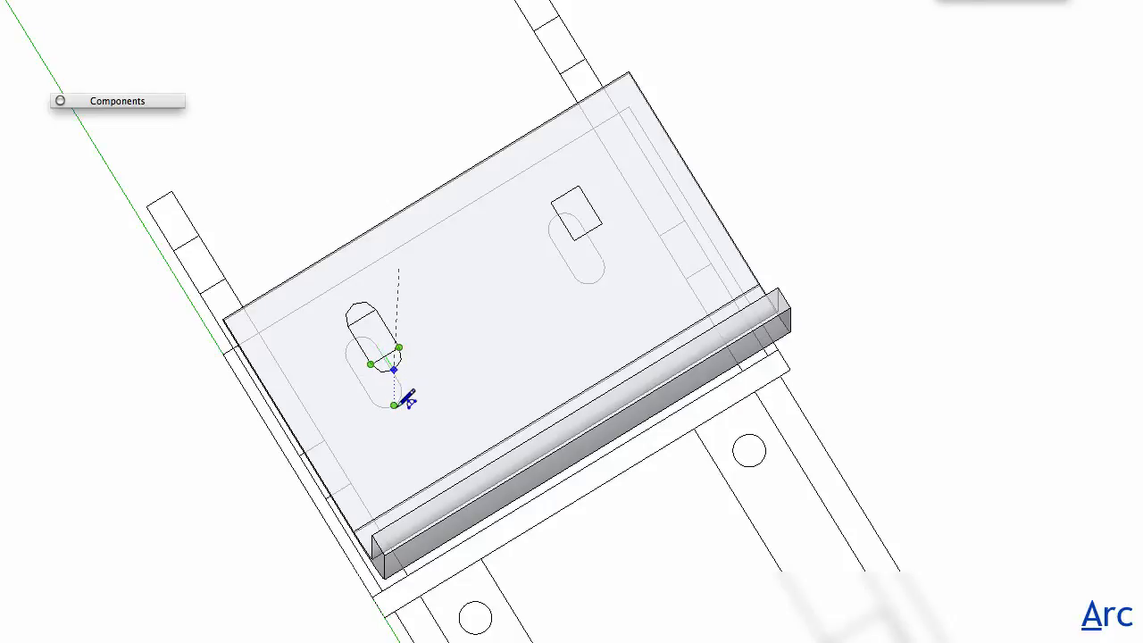
pyautogui.click(409, 398)
# - Add matching arcs to both short ends of the second slot rectangle
pyautogui.scroll(3, 551, 200)
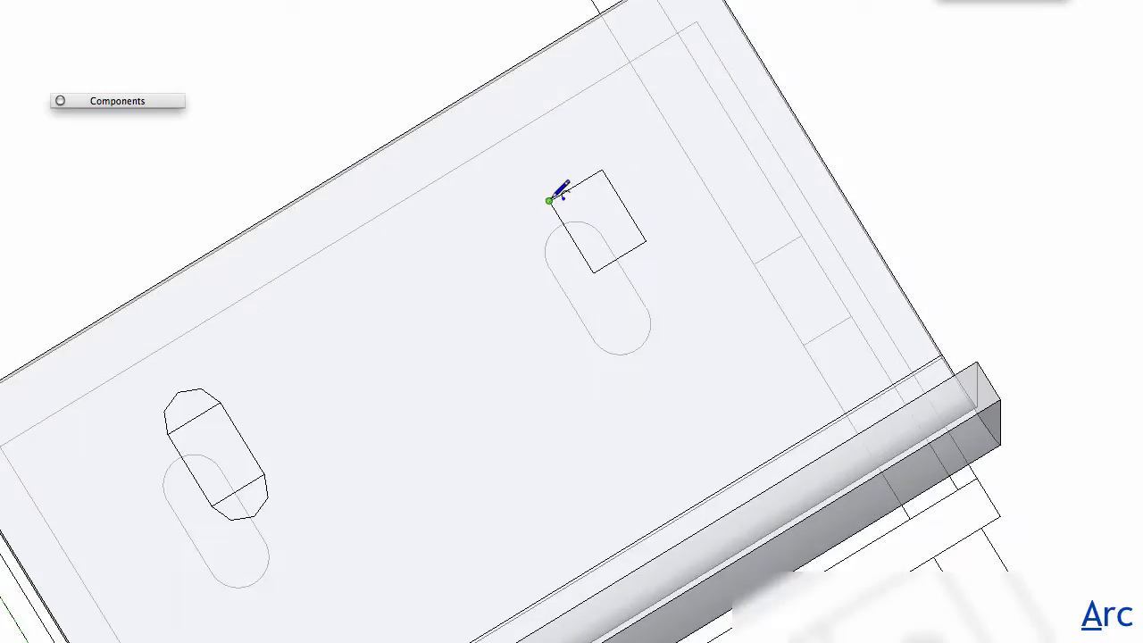
pyautogui.click(603, 168)
pyautogui.click(561, 159)
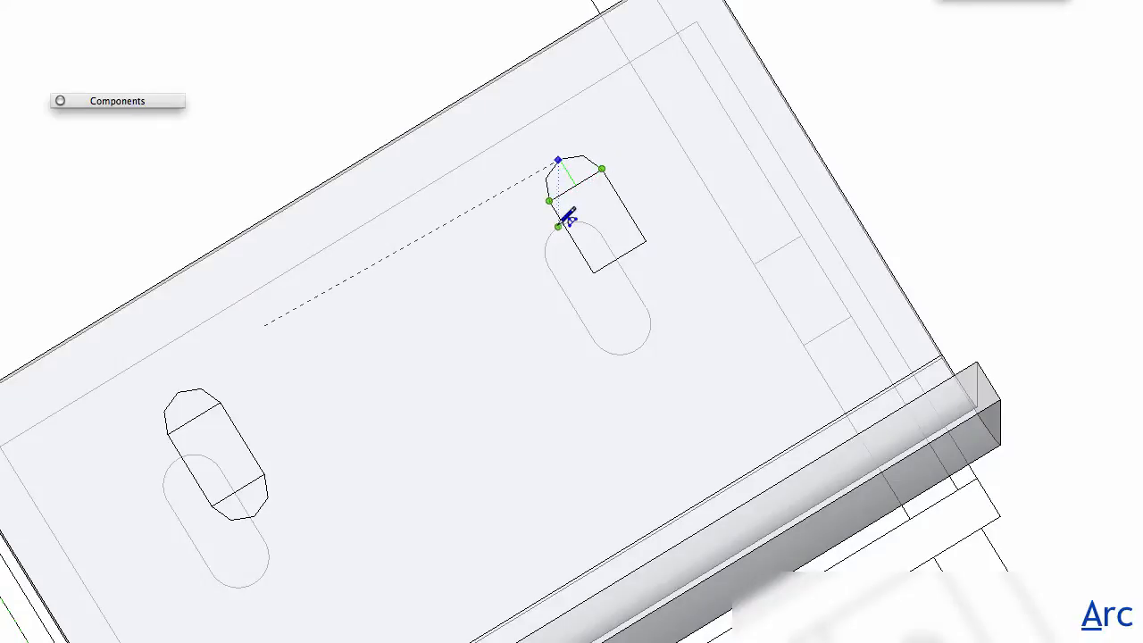
pyautogui.click(593, 272)
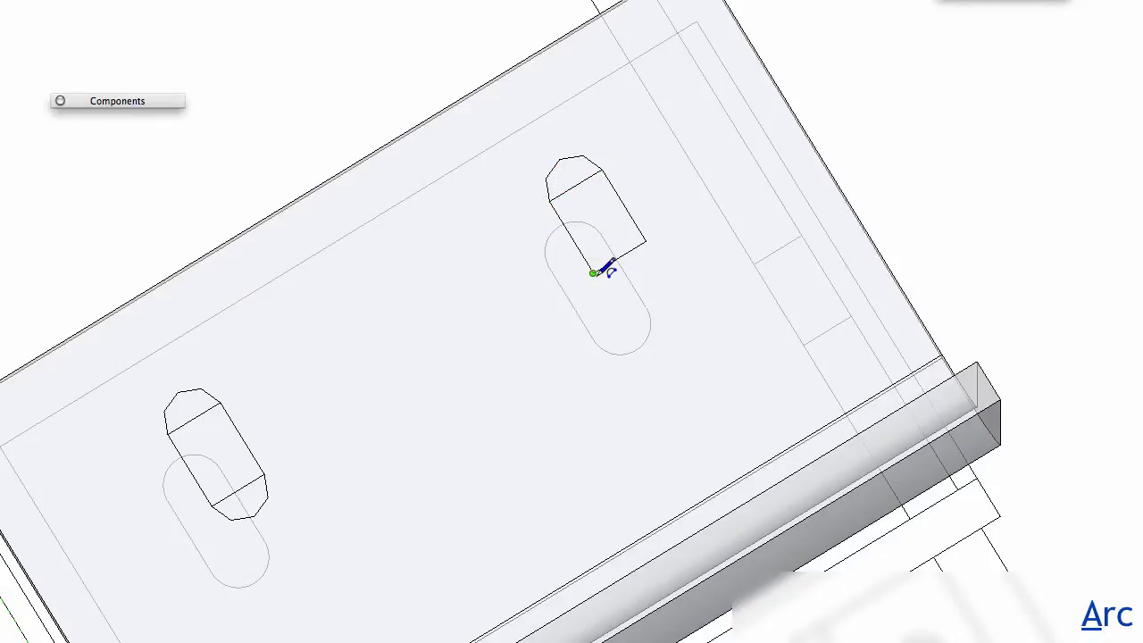
pyautogui.click(645, 241)
pyautogui.click(639, 346)
# - Turn X-ray display off and erase the straight lines between the arcs and rectangles inside both slots
pyautogui.press('e')
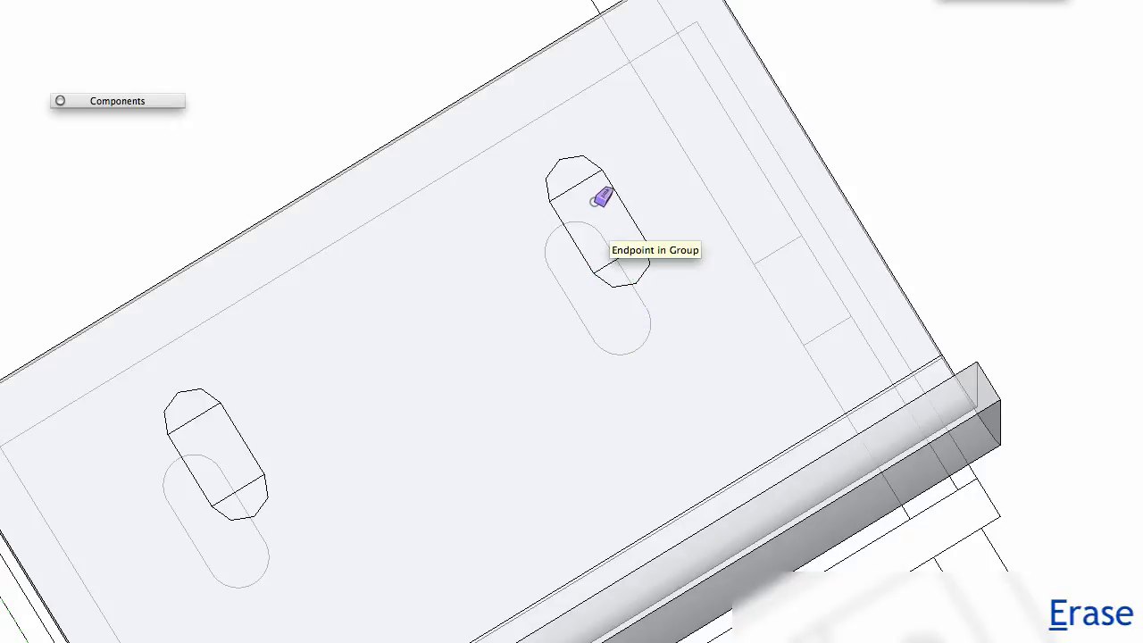
pyautogui.press('x')
pyautogui.click(577, 182)
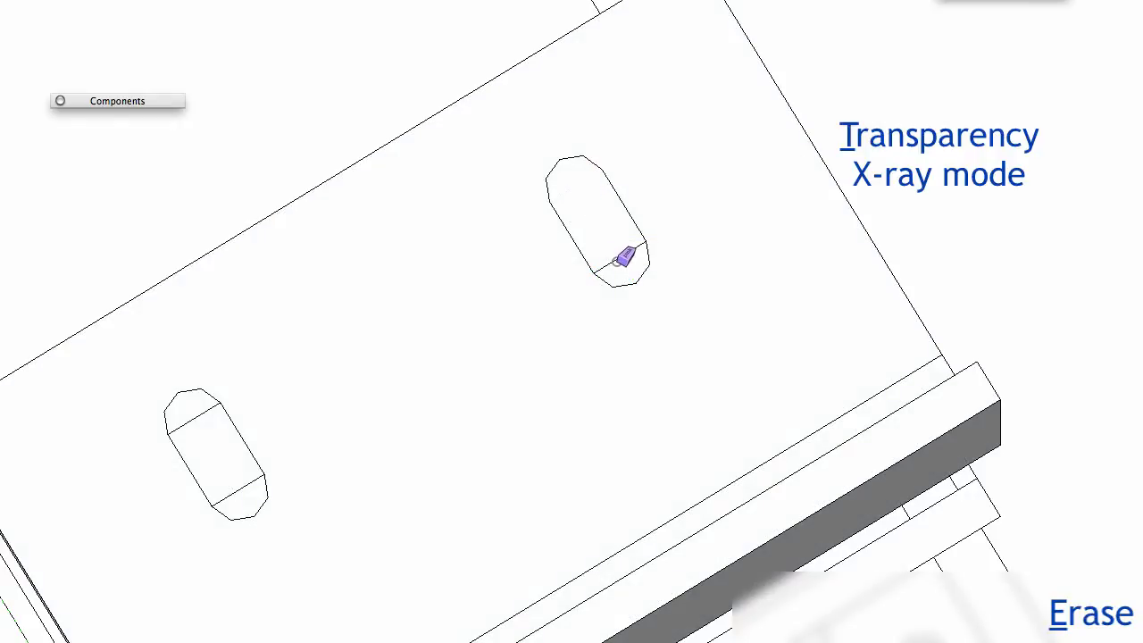
pyautogui.click(616, 261)
pyautogui.click(192, 422)
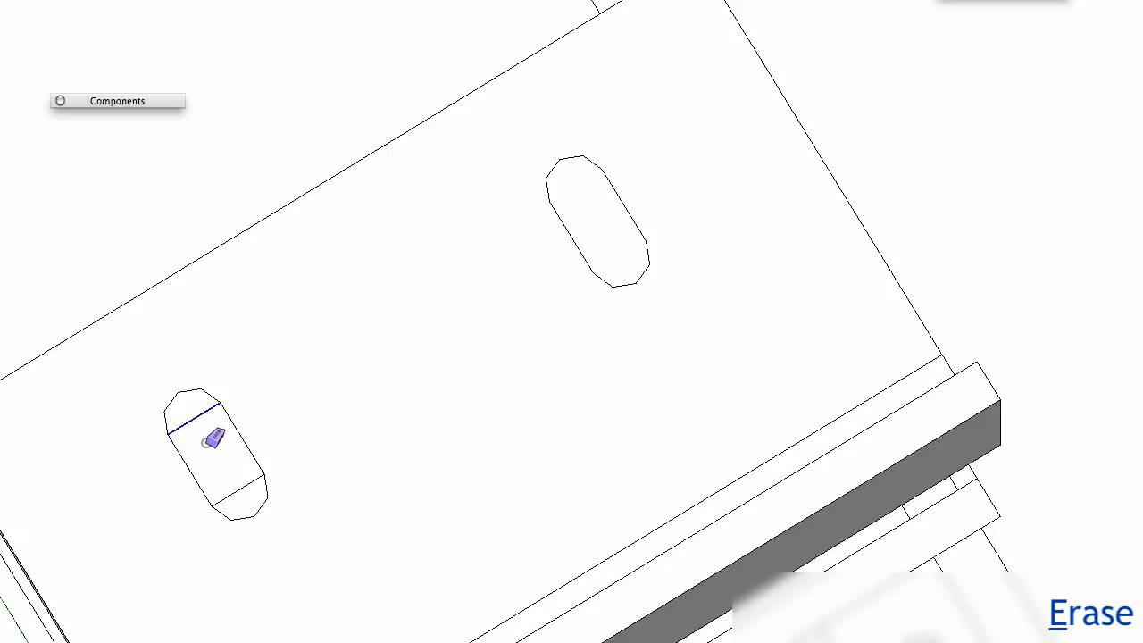
pyautogui.click(224, 498)
# - Cut both slots through the flange with Push/Pull, matching the plate thickness and repeating the same depth for the second slot
pyautogui.moveTo(224, 498); pyautogui.dragTo(401, 321, button='middle')
pyautogui.scroll(-5, 399, 329)
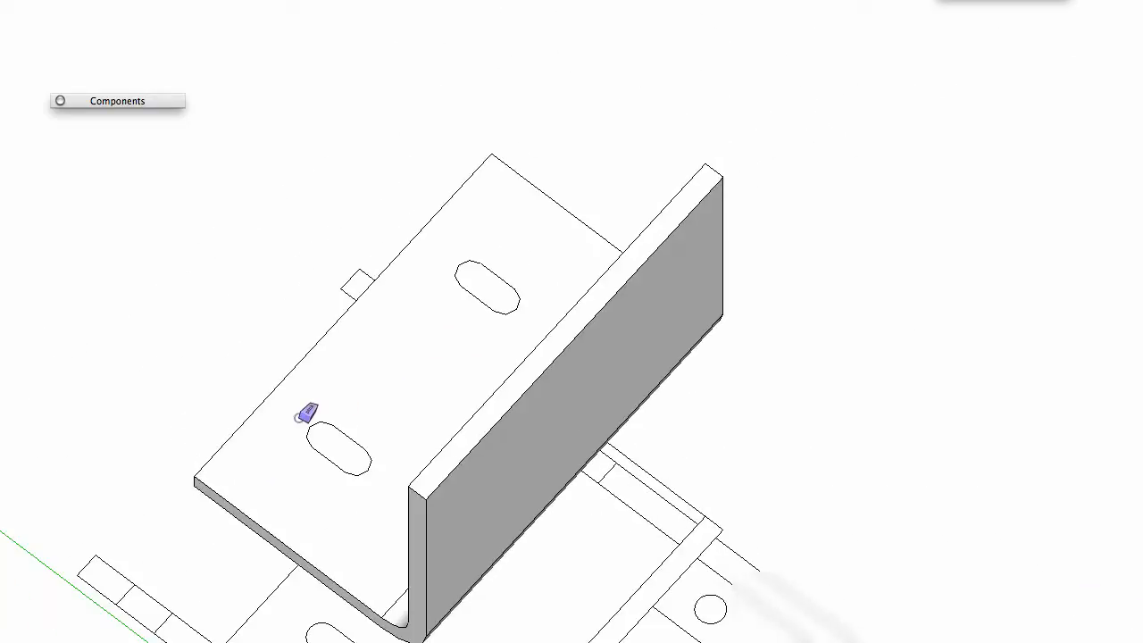
pyautogui.moveTo(299, 418); pyautogui.dragTo(416, 367, button='middle')
pyautogui.scroll(4, 394, 501)
pyautogui.moveTo(395, 501); pyautogui.dragTo(540, 246, button='middle')
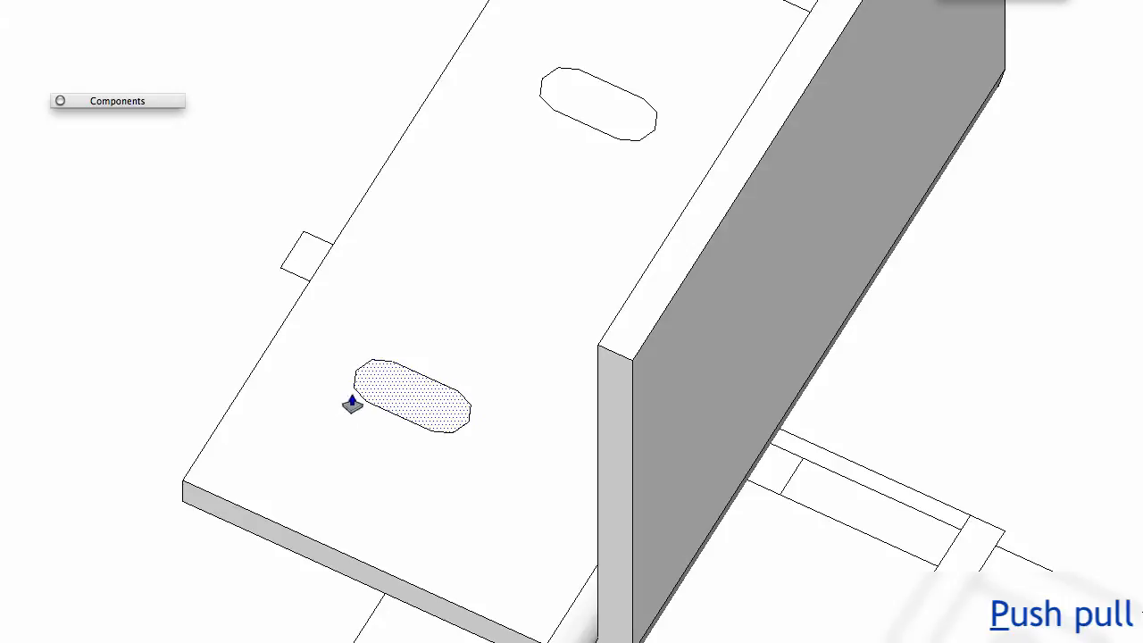
pyautogui.moveTo(352, 404); pyautogui.dragTo(185, 505)
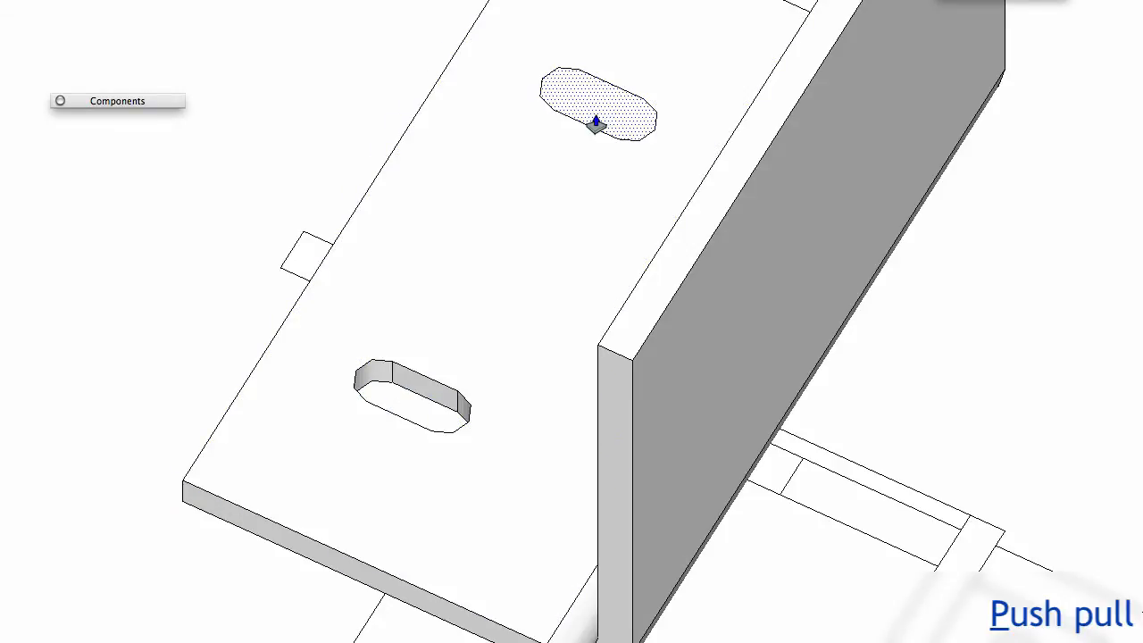
pyautogui.doubleClick(595, 127)
# - Smooth the edges where the outer and inner bends meet the plate's flat faces with the Eraser's smoothing option
pyautogui.moveTo(601, 209); pyautogui.dragTo(523, 153, button='middle')
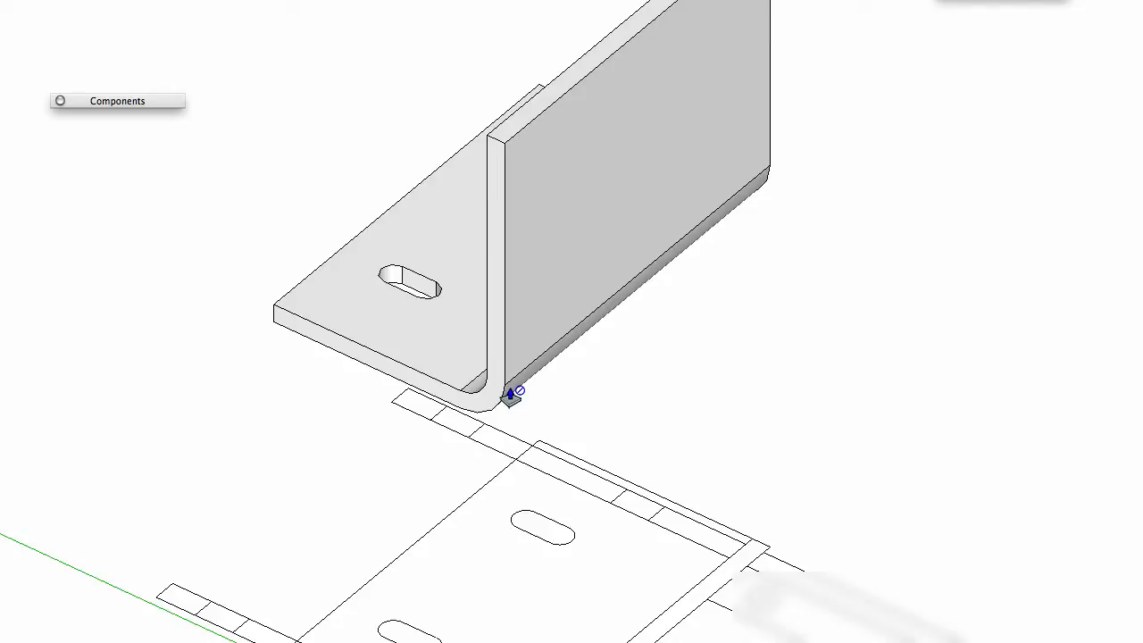
pyautogui.press('e')
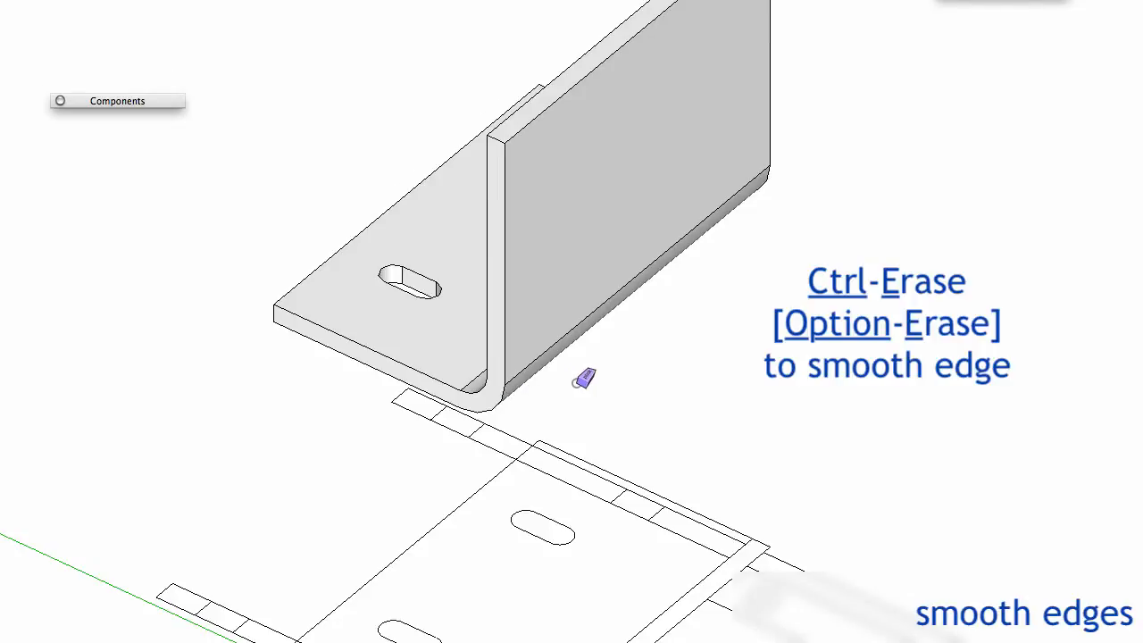
pyautogui.keyDown('alt'); pyautogui.click(574, 324); pyautogui.keyUp('alt')
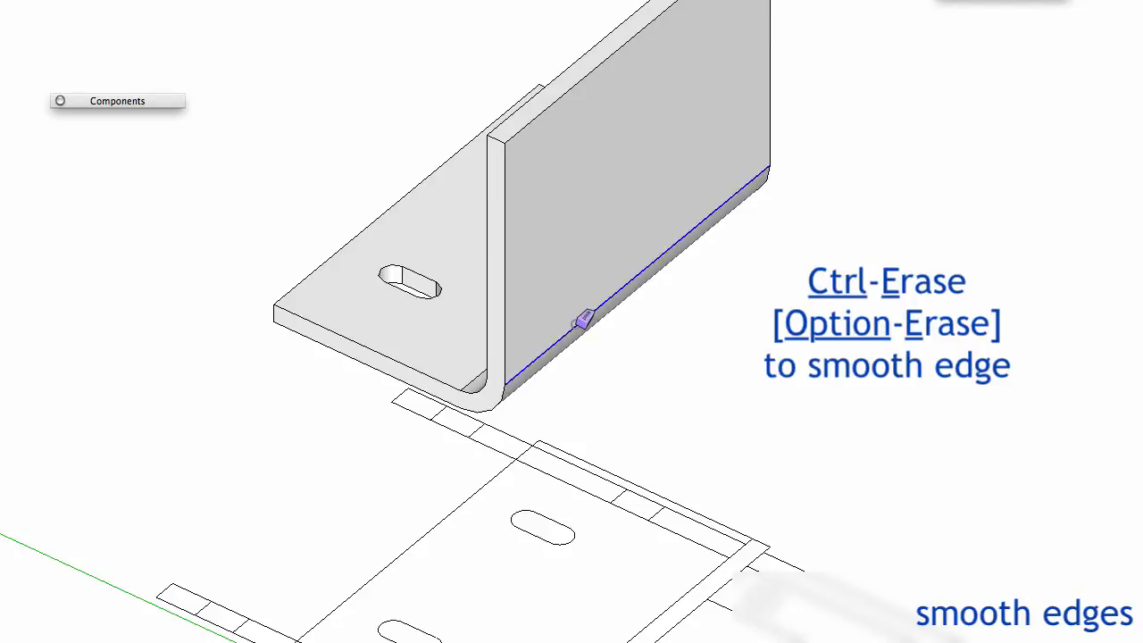
pyautogui.moveTo(501, 392); pyautogui.dragTo(622, 3, button='middle')
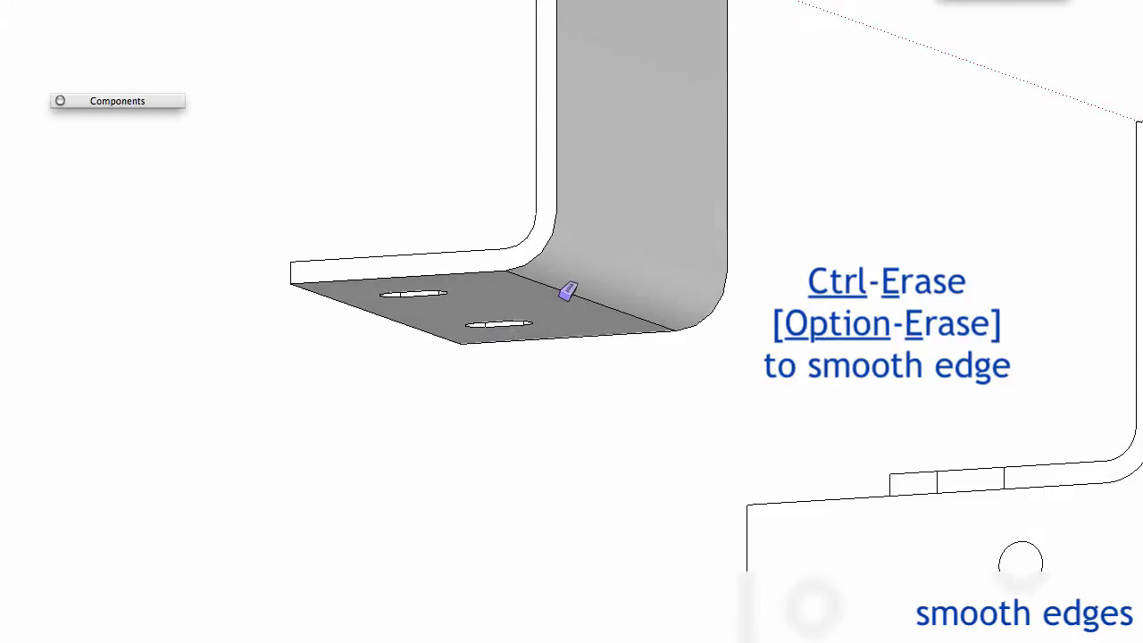
pyautogui.keyDown('alt'); pyautogui.click(569, 288); pyautogui.keyUp('alt')
pyautogui.moveTo(539, 204)
pyautogui.mouseDown(button='middle')
pyautogui.moveTo(831, 424)
pyautogui.moveTo(777, 348)
pyautogui.moveTo(218, 439)
pyautogui.mouseUp(button='middle')
pyautogui.keyDown('alt'); pyautogui.click(767, 326); pyautogui.keyUp('alt')
pyautogui.keyDown('alt'); pyautogui.click(736, 350); pyautogui.keyUp('alt')
pyautogui.moveTo(656, 365)
pyautogui.mouseDown(button='middle')
pyautogui.moveTo(492, 441)
pyautogui.moveTo(480, 430)
pyautogui.mouseUp(button='middle')
pyautogui.scroll(-3, 482, 429)
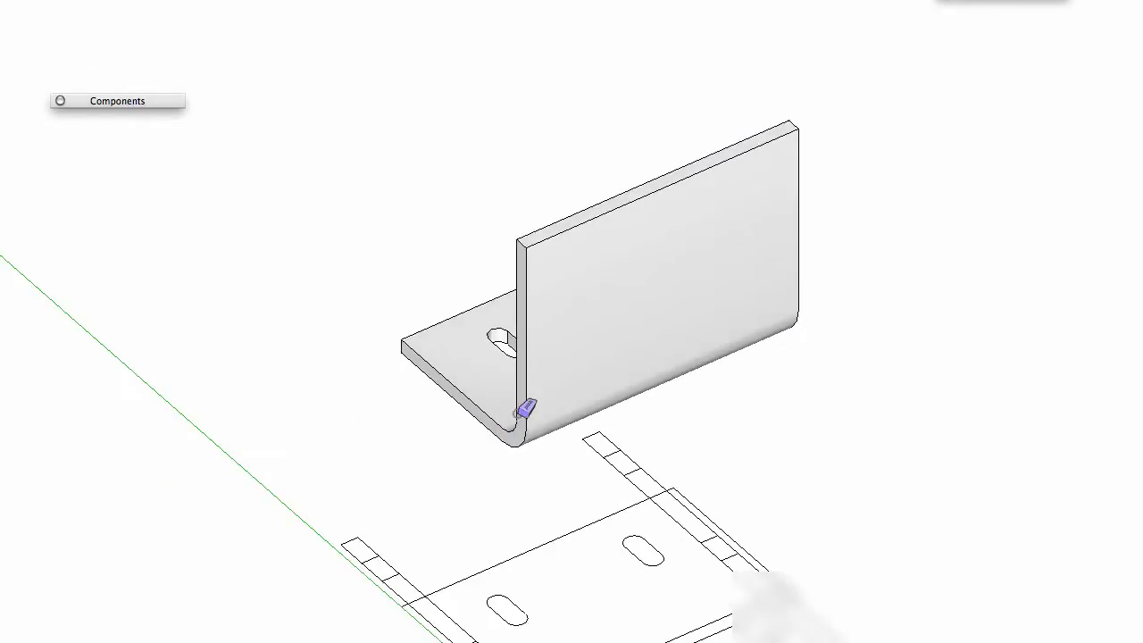
# - Select all connected geometry of the bent plate and make it a group
pyautogui.tripleClick(572, 360)
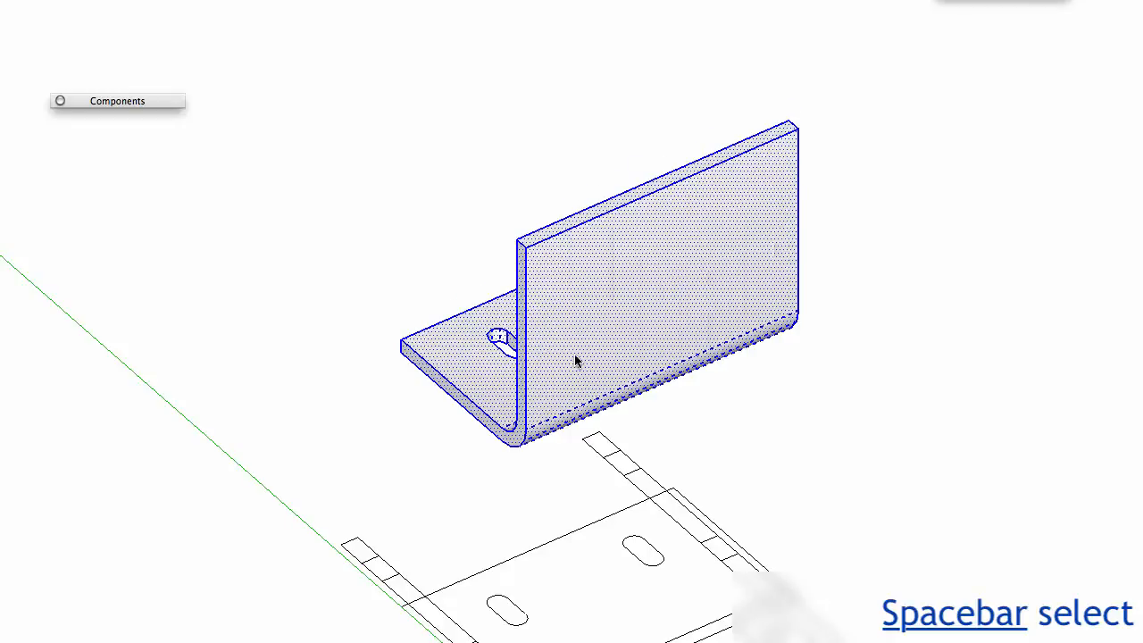
pyautogui.rightClick(578, 357)
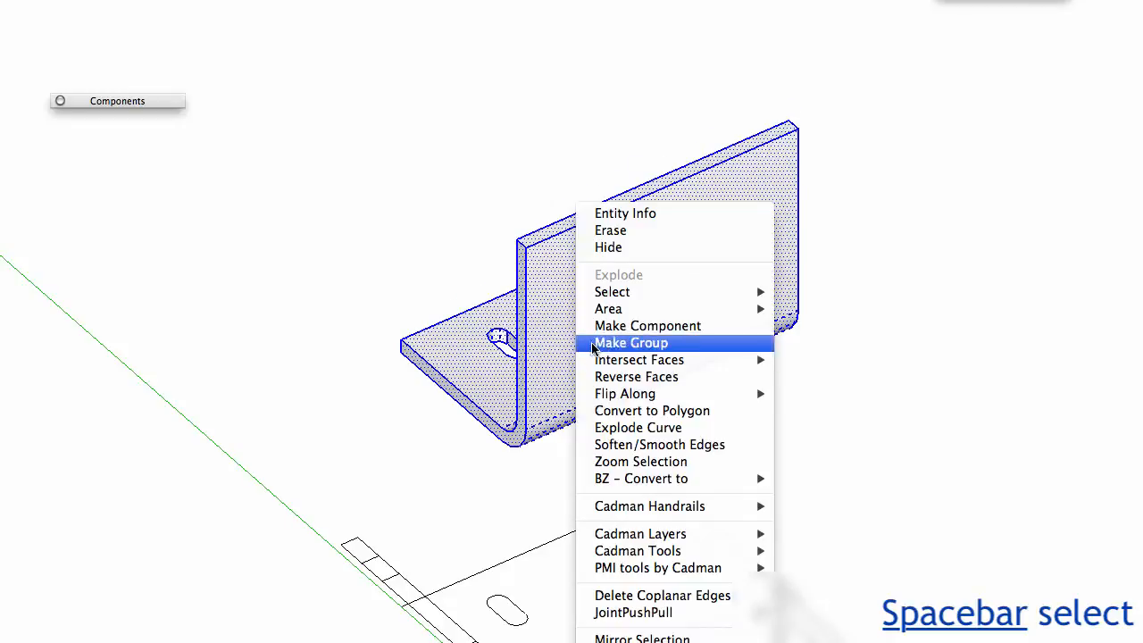
pyautogui.click(643, 347)
pyautogui.moveTo(672, 401); pyautogui.dragTo(465, 420, button='middle')
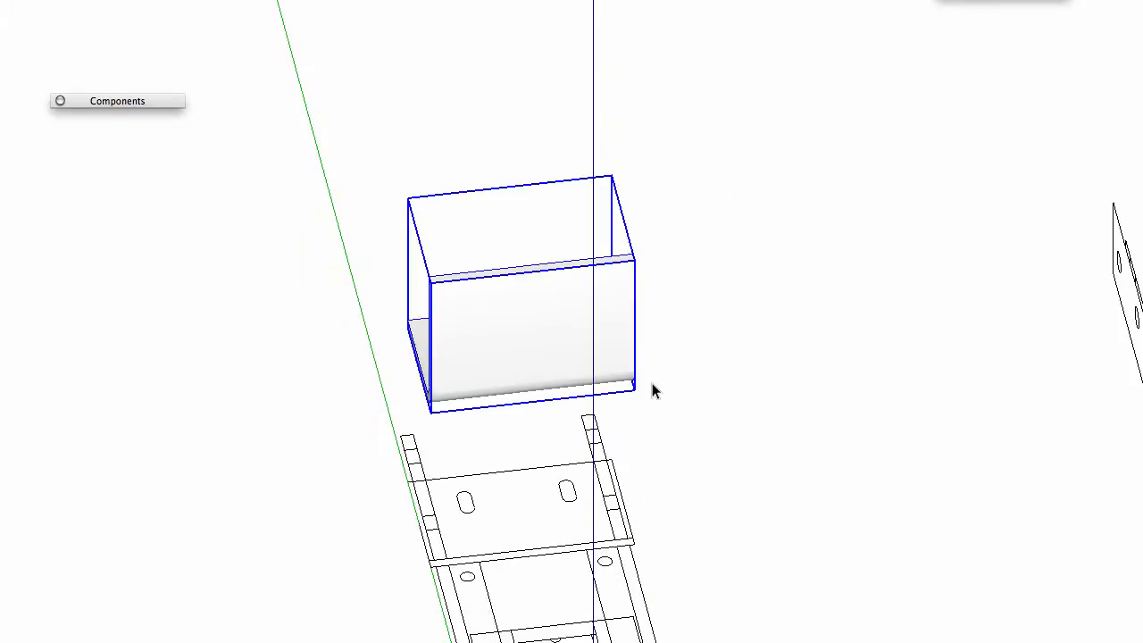
# - Trace the side plate's outline with the Line tool along the gusset's vertical edge down to the start of the outer bend
pyautogui.keyDown('shift'); pyautogui.moveTo(594, 389); pyautogui.dragTo(183, 446, button='middle'); pyautogui.keyUp('shift')
pyautogui.moveTo(183, 447); pyautogui.dragTo(577, 322, button='middle')
pyautogui.scroll(3, 609, 361)
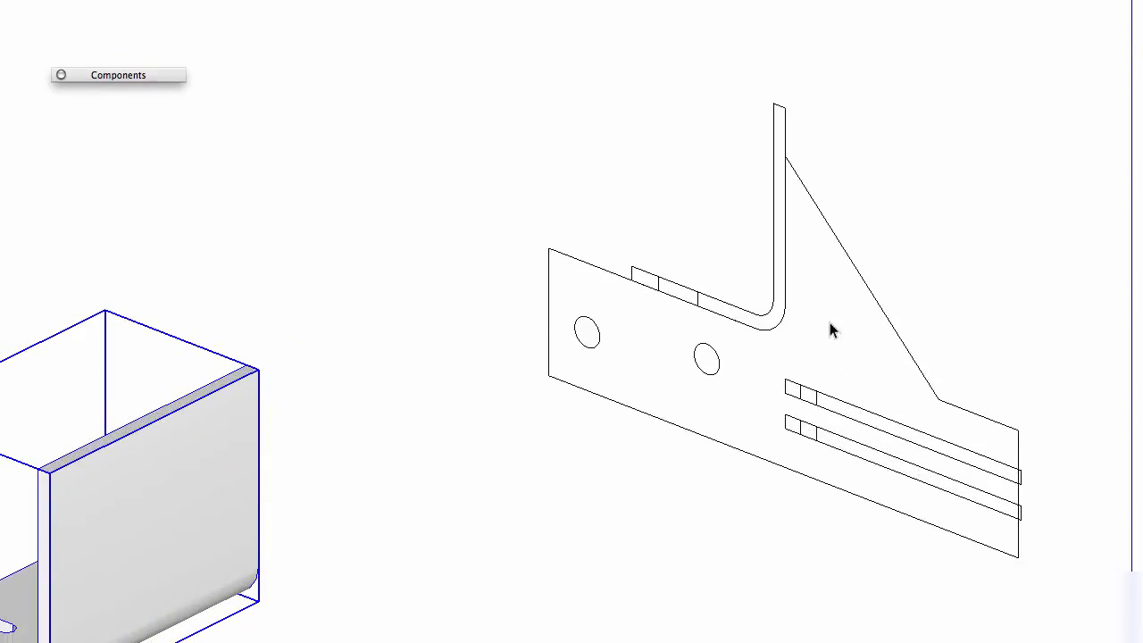
pyautogui.press('l')
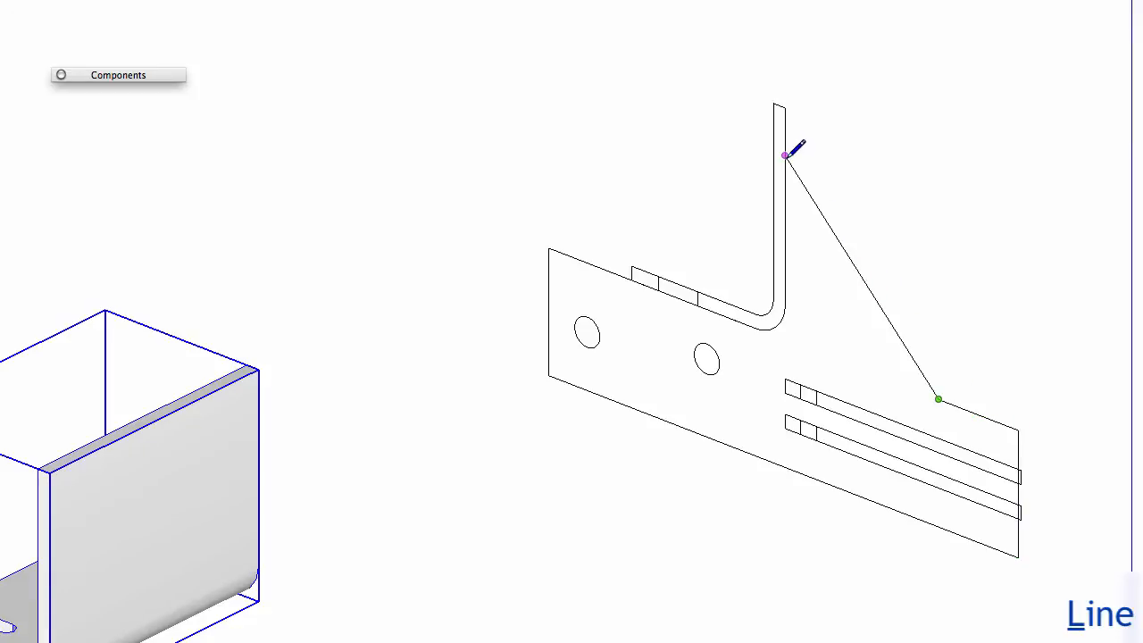
pyautogui.click(785, 304)
pyautogui.scroll(5, 795, 296)
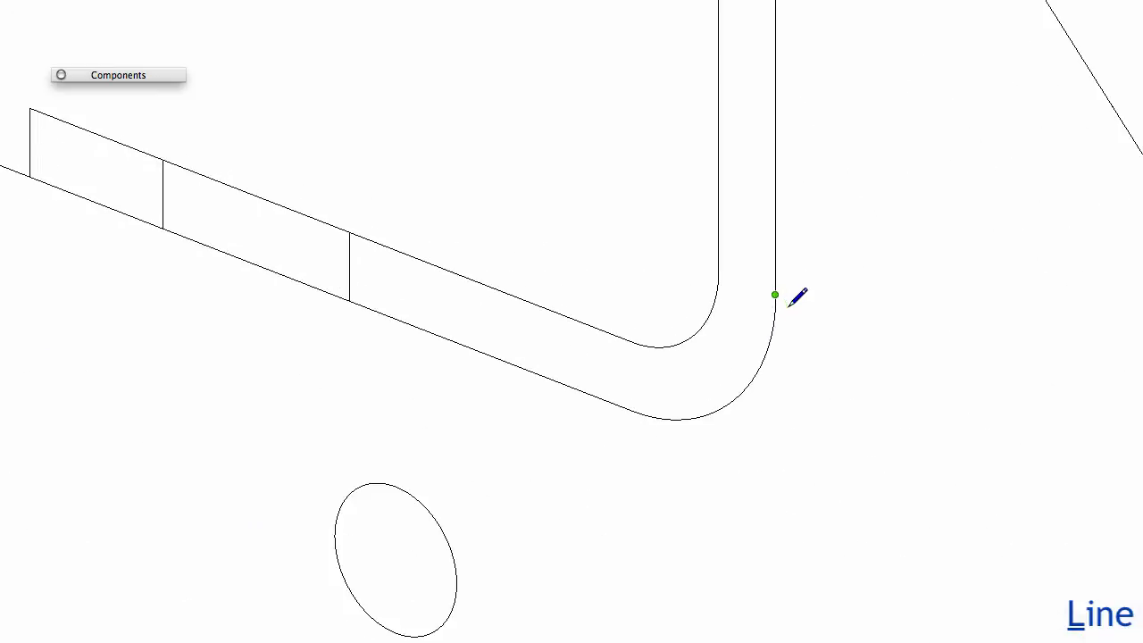
# - Draw a tangent arc over the outer bend and close the side plate's outline with a line to its far upper corner
pyautogui.press('a')
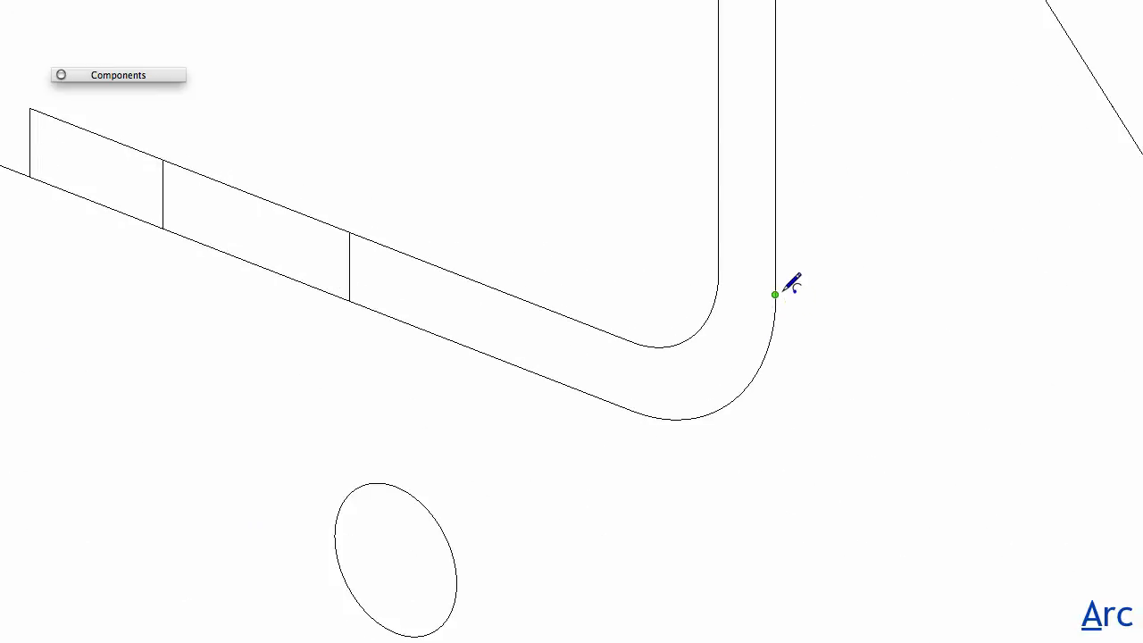
pyautogui.click(777, 294)
pyautogui.click(632, 409)
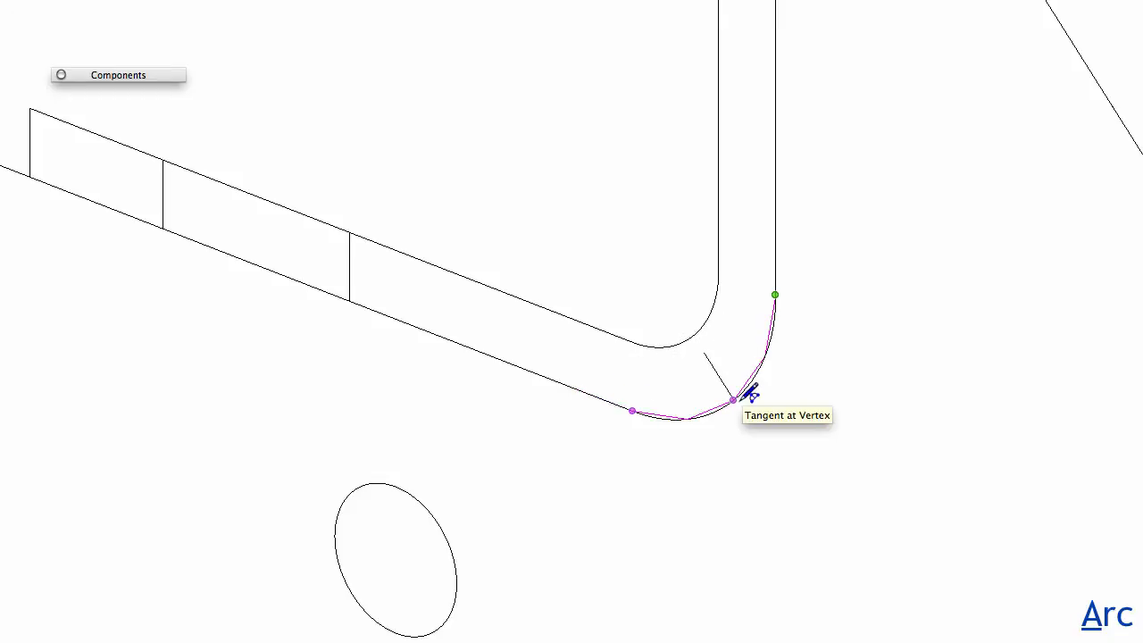
pyautogui.click(748, 392)
pyautogui.press('l')
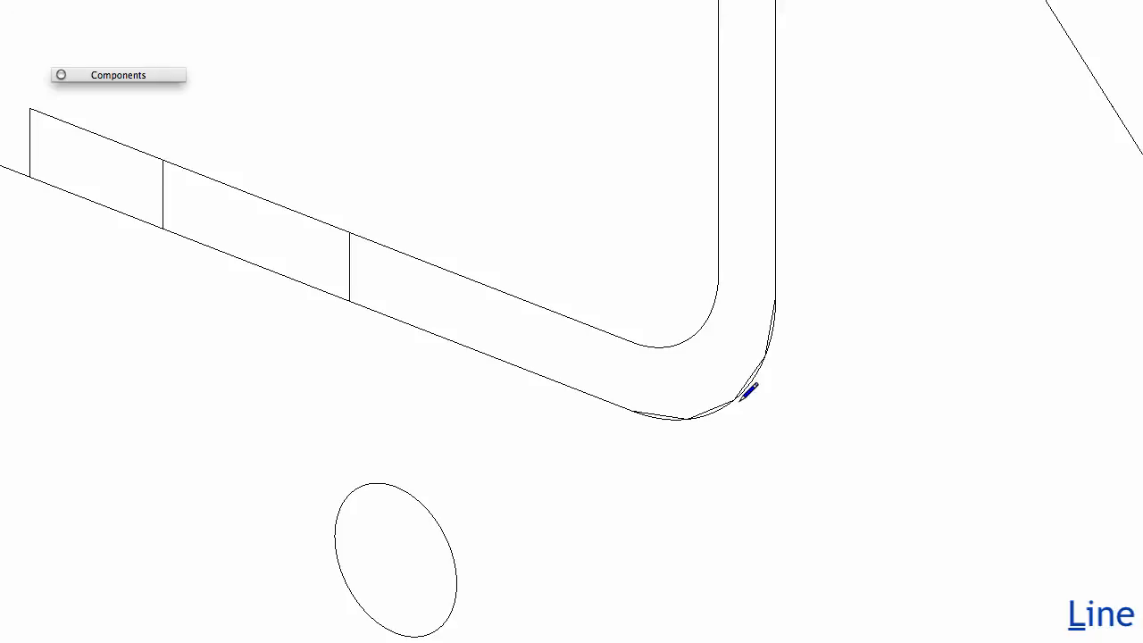
pyautogui.scroll(-5, 737, 391)
pyautogui.click(687, 405)
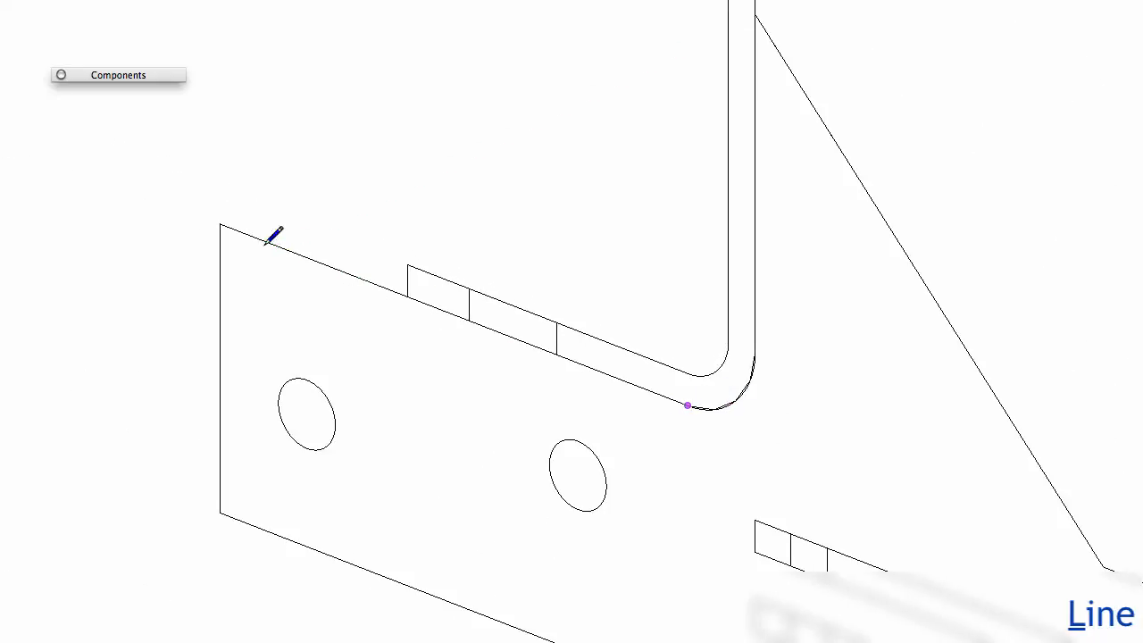
pyautogui.click(220, 226)
pyautogui.scroll(-2, 398, 360)
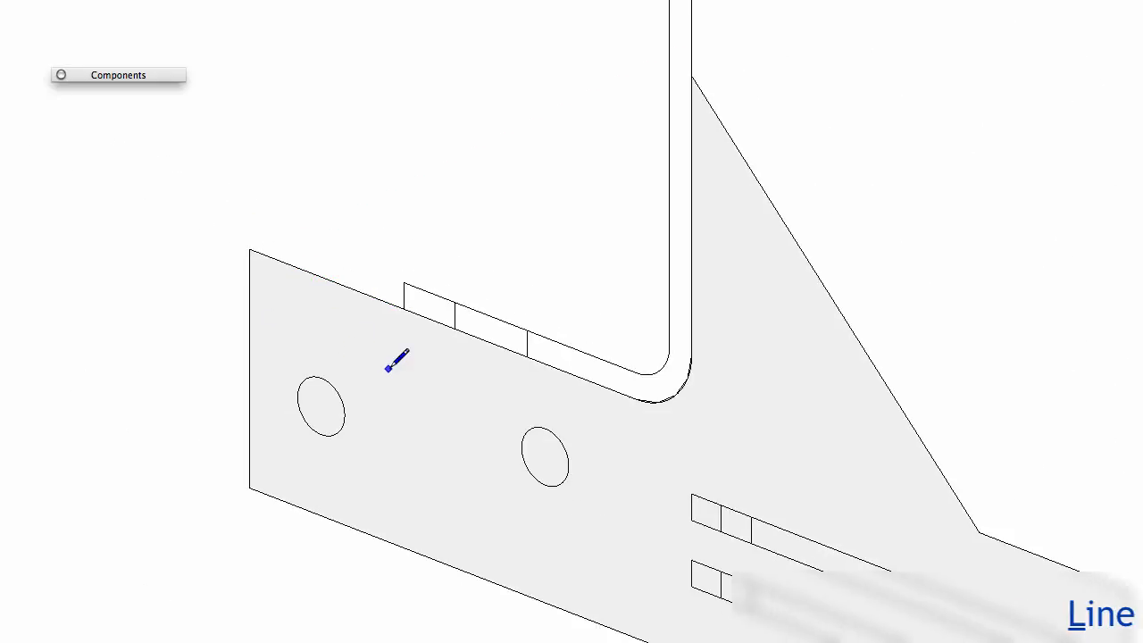
# - Draw 8-sided circles over both bolt holes on the side plate face, matching the drawing's hole centres and radii
pyautogui.click(396, 382)
pyautogui.scroll(3, 336, 403)
pyautogui.press('c')
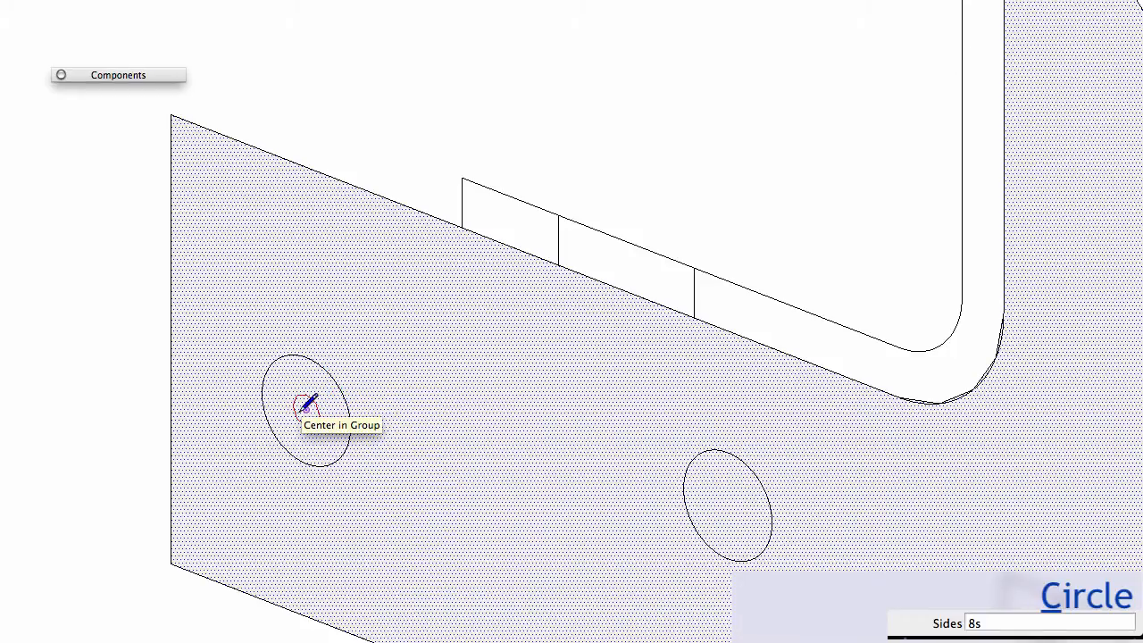
pyautogui.click(307, 409)
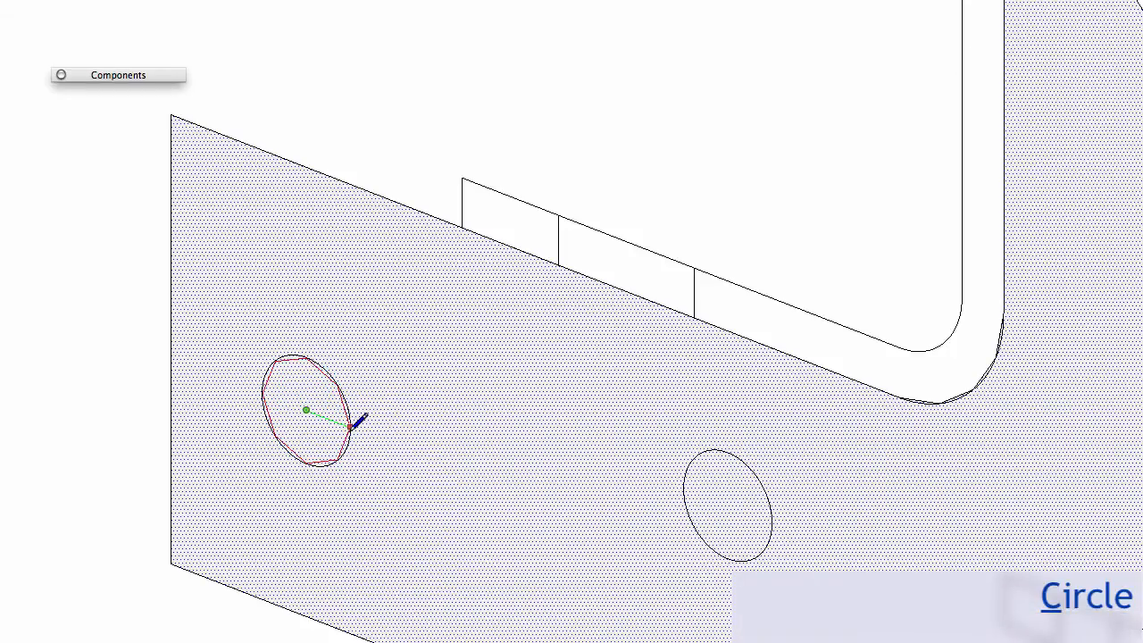
pyautogui.click(350, 426)
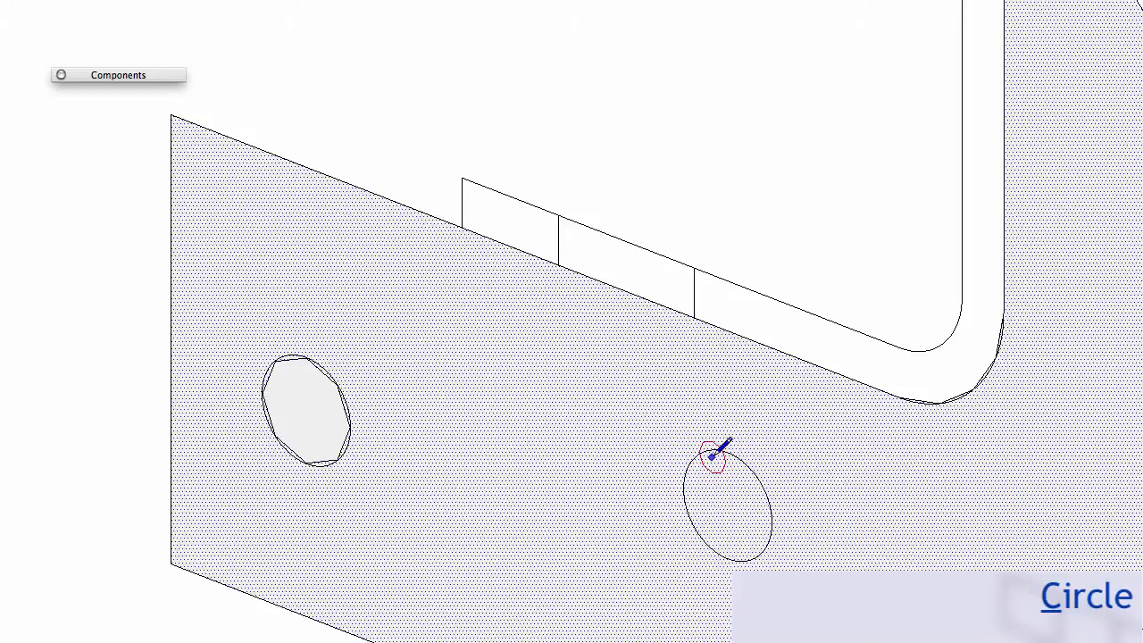
pyautogui.click(728, 506)
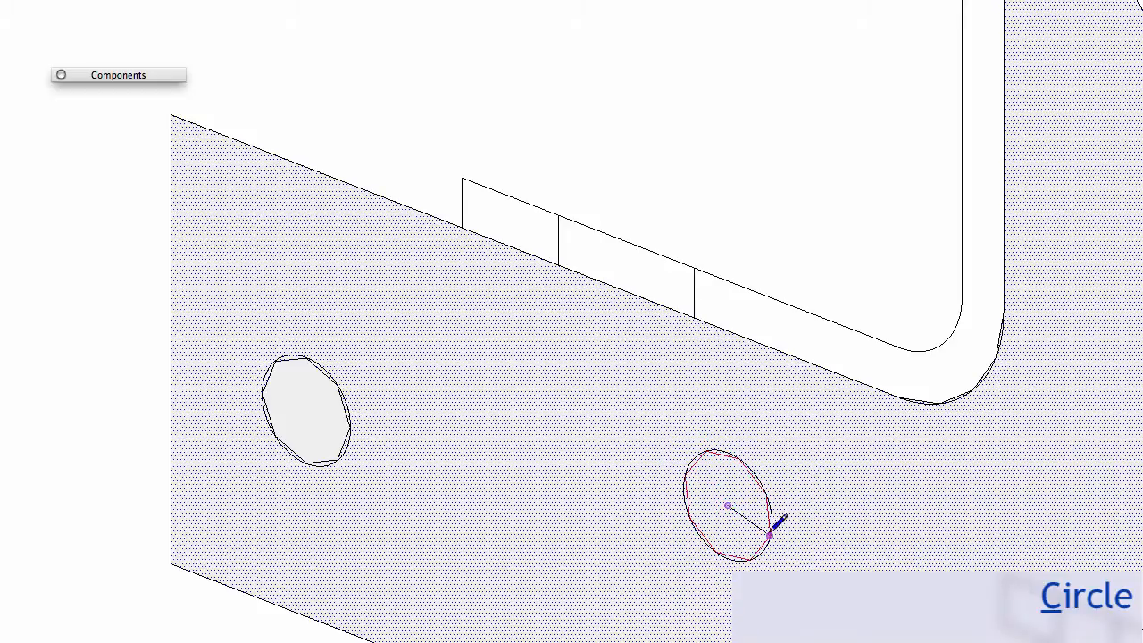
pyautogui.click(770, 534)
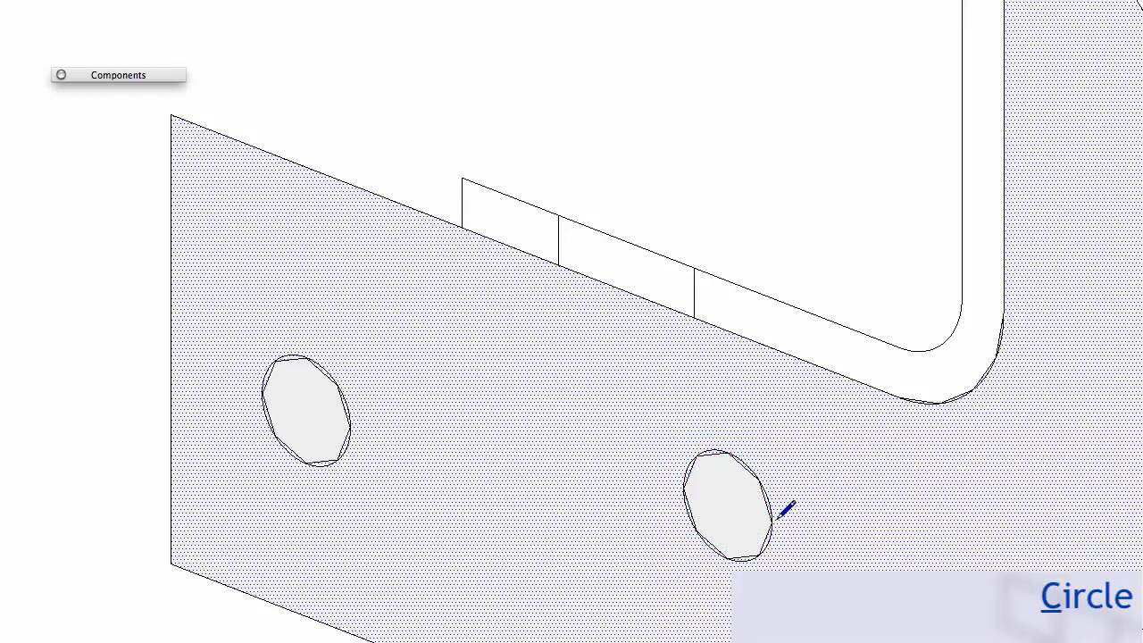
# - Remove the faces inside both circles to open the side plate's two holes
pyautogui.scroll(-3, 786, 510)
pyautogui.press('p')
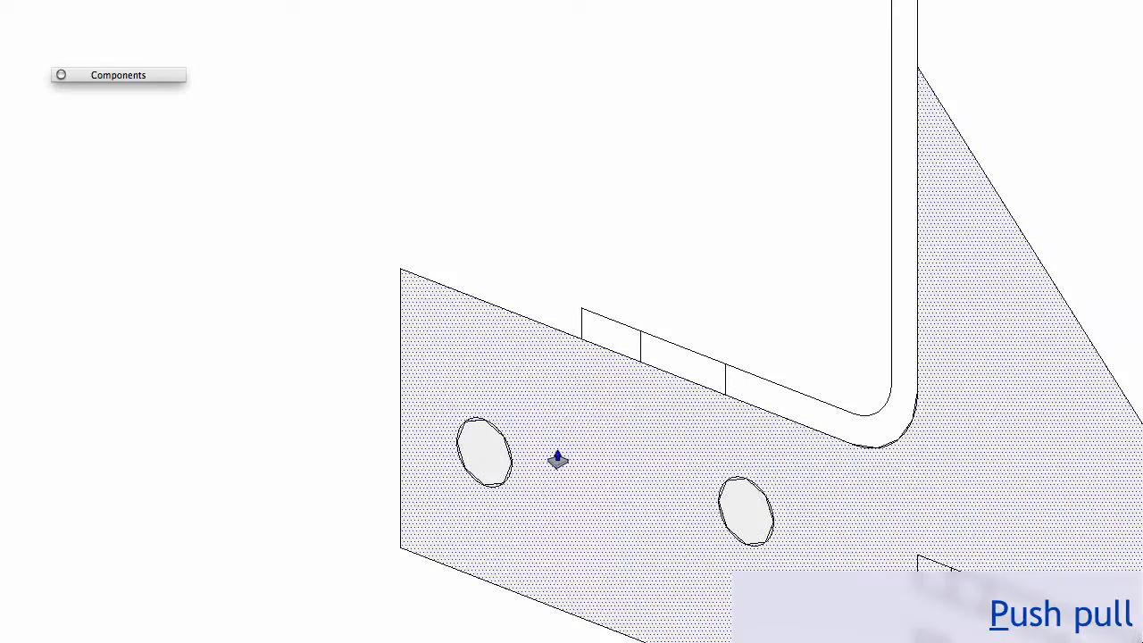
pyautogui.doubleClick(482, 459)
pyautogui.doubleClick(754, 523)
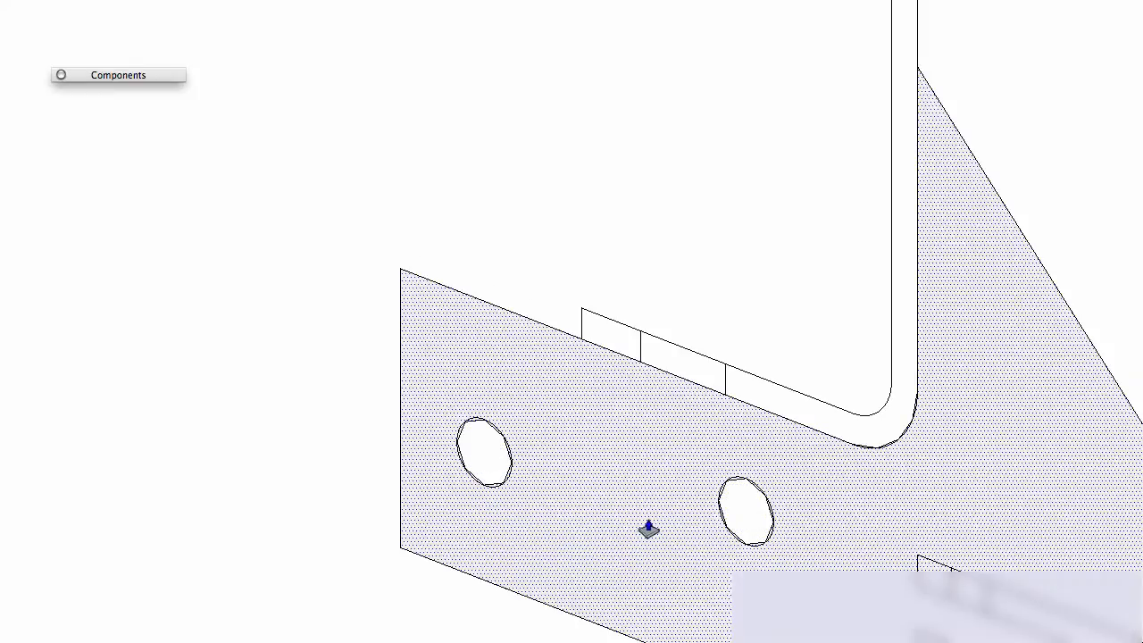
# - Extrude the side plate face with Push/Pull beyond the bent plate to the side plate's outer edge in the plan drawing
pyautogui.moveTo(648, 528); pyautogui.dragTo(626, 480, button='middle')
pyautogui.scroll(-5, 626, 479)
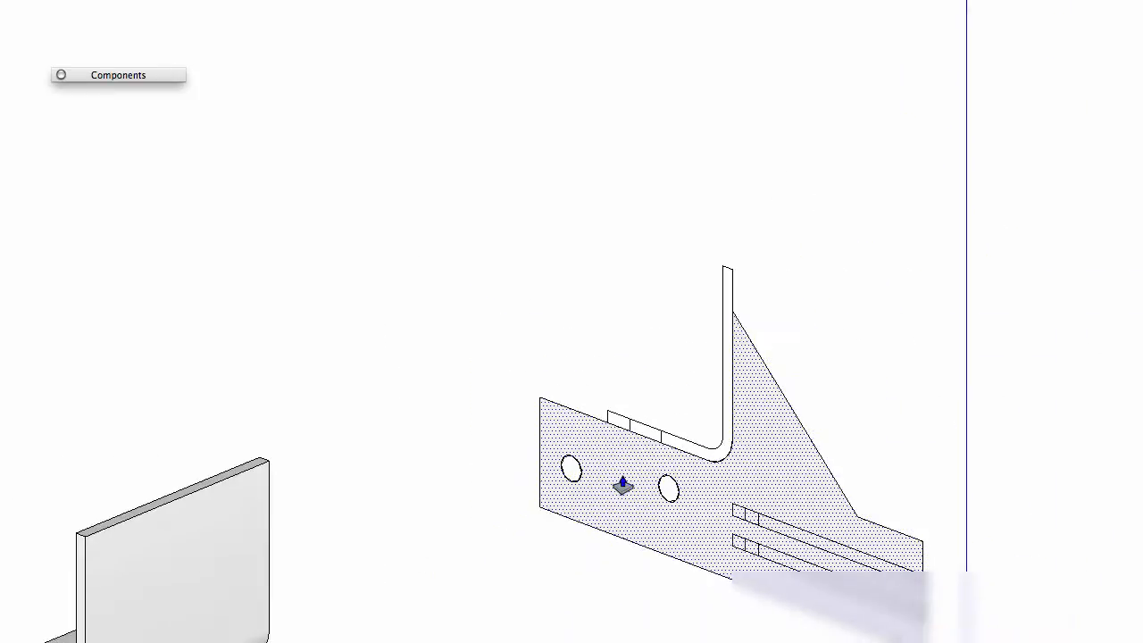
pyautogui.scroll(-5, 630, 449)
pyautogui.click(631, 448)
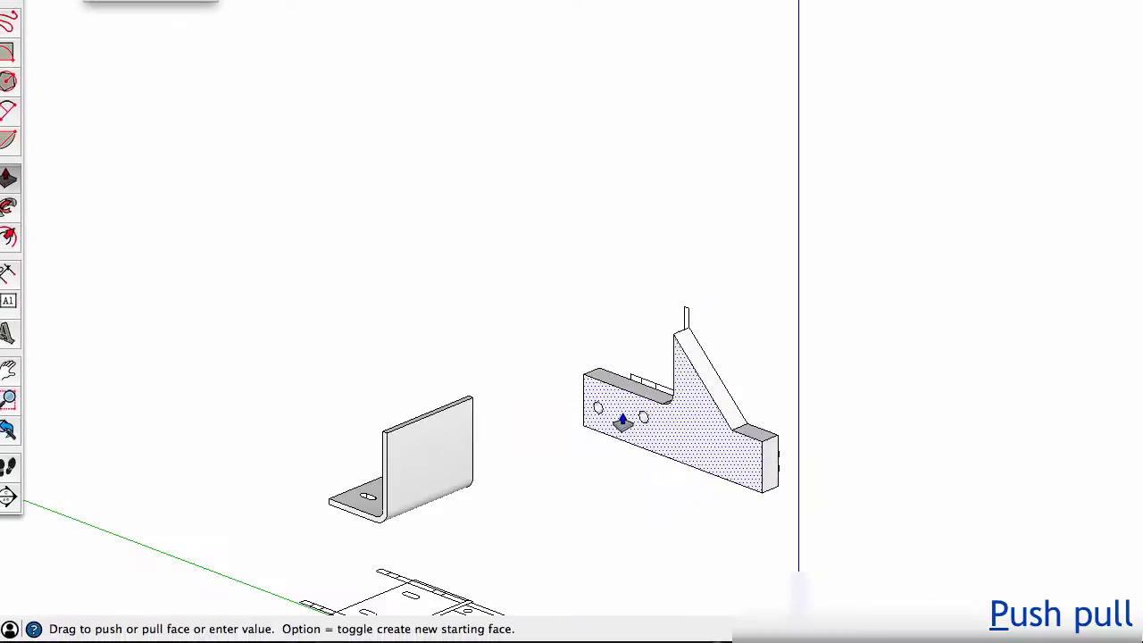
pyautogui.keyDown('shift'); pyautogui.moveTo(487, 496); pyautogui.dragTo(546, 326, button='middle'); pyautogui.keyUp('shift')
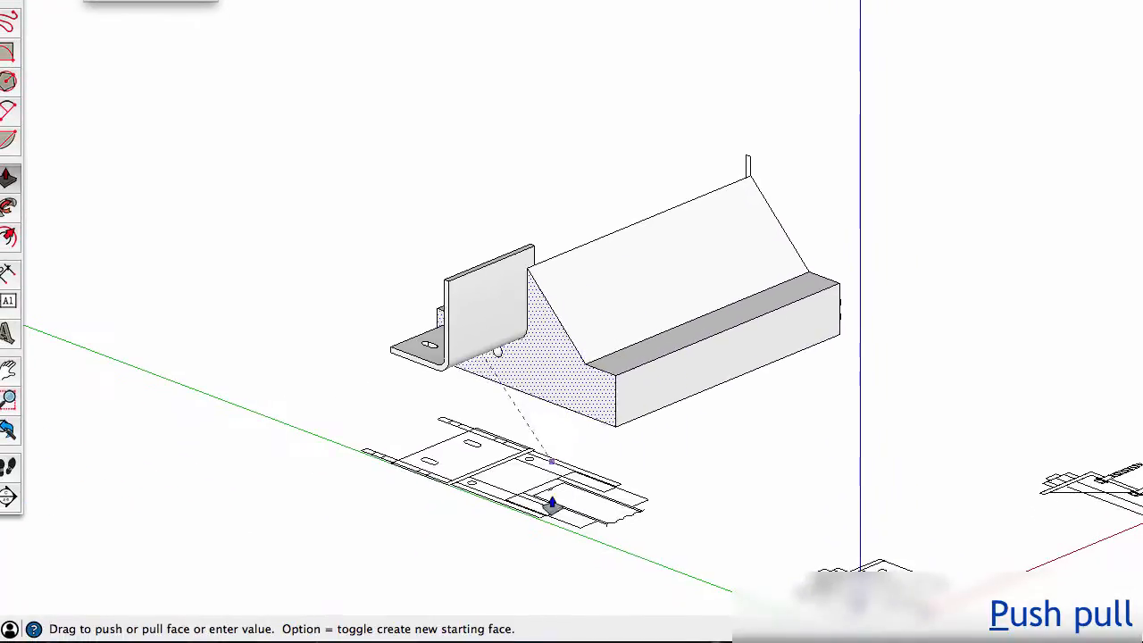
pyautogui.scroll(10, 538, 518)
pyautogui.scroll(-12, 532, 503)
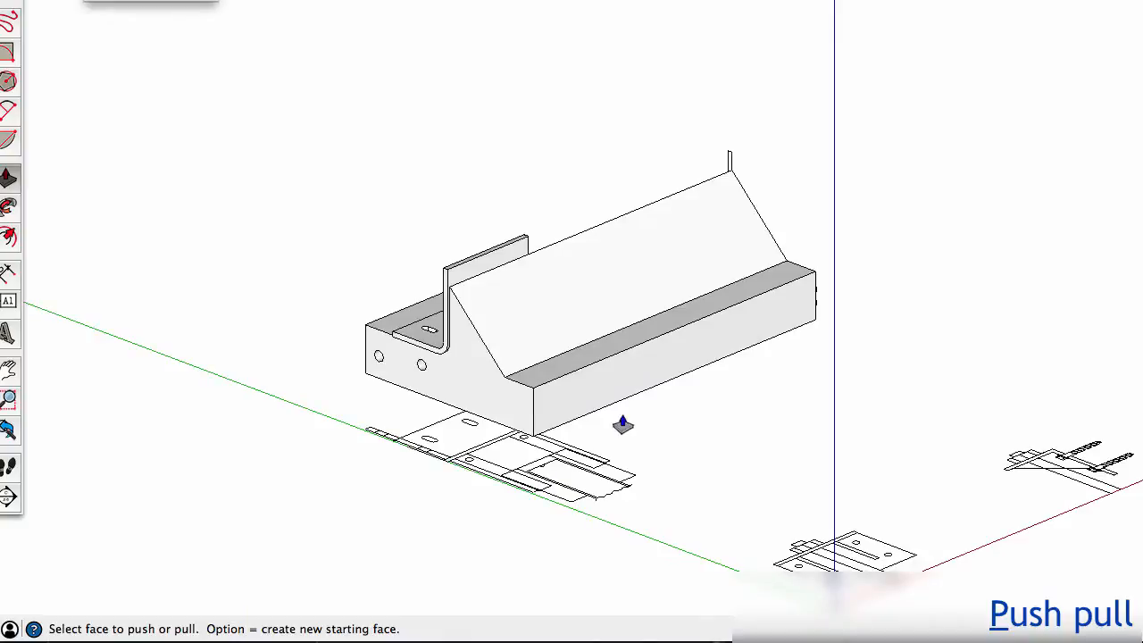
# - Push the opposite face of the extrusion back to the side plate's inner edge in the plan drawing, setting its thickness
pyautogui.moveTo(622, 429); pyautogui.dragTo(301, 411, button='middle')
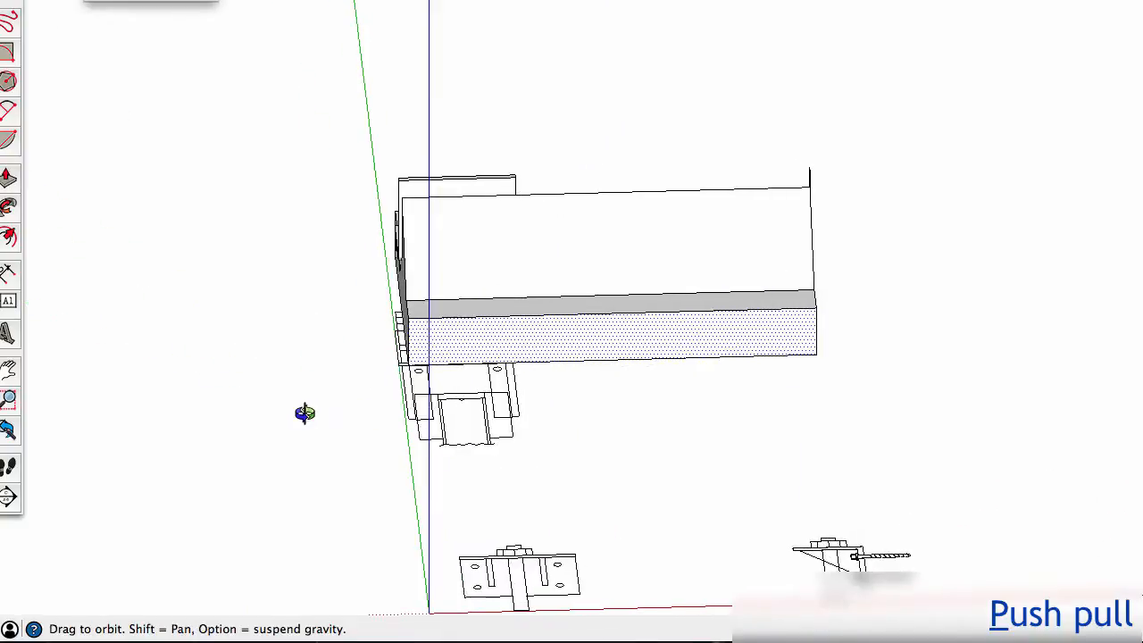
pyautogui.moveTo(449, 391); pyautogui.dragTo(530, 370, button='middle')
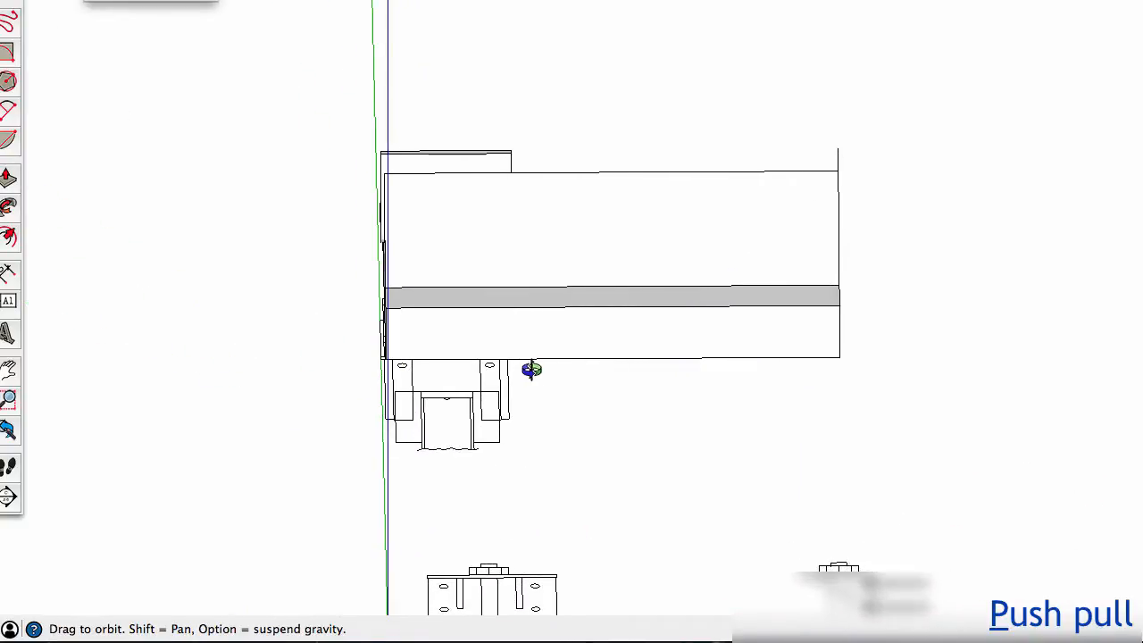
pyautogui.moveTo(691, 372); pyautogui.dragTo(772, 325, button='middle')
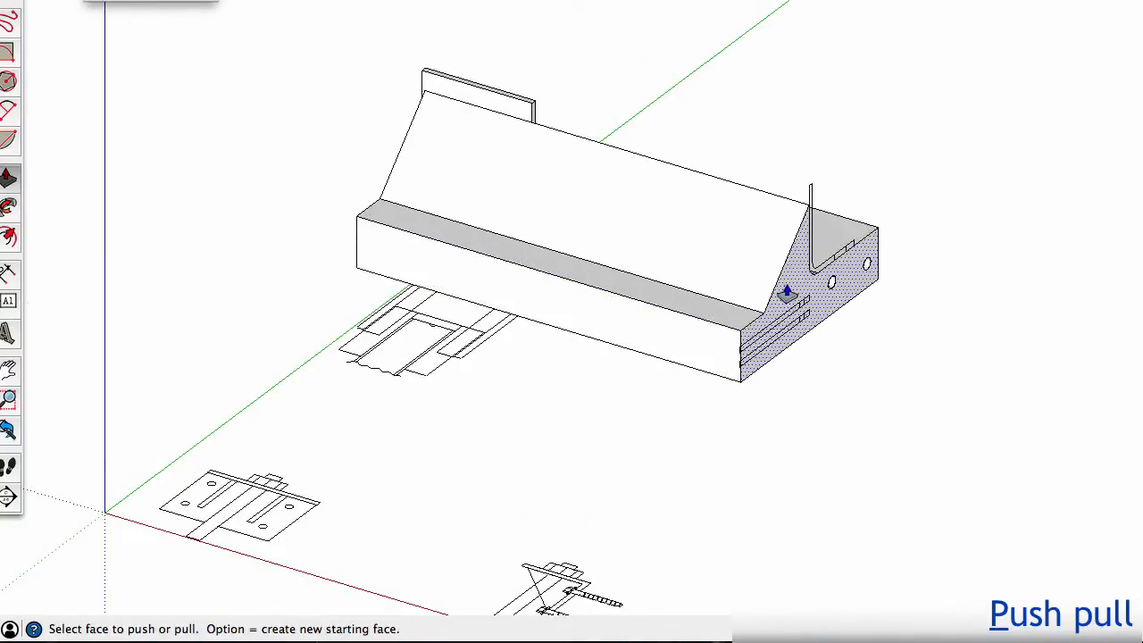
pyautogui.click(786, 295)
pyautogui.scroll(8, 357, 335)
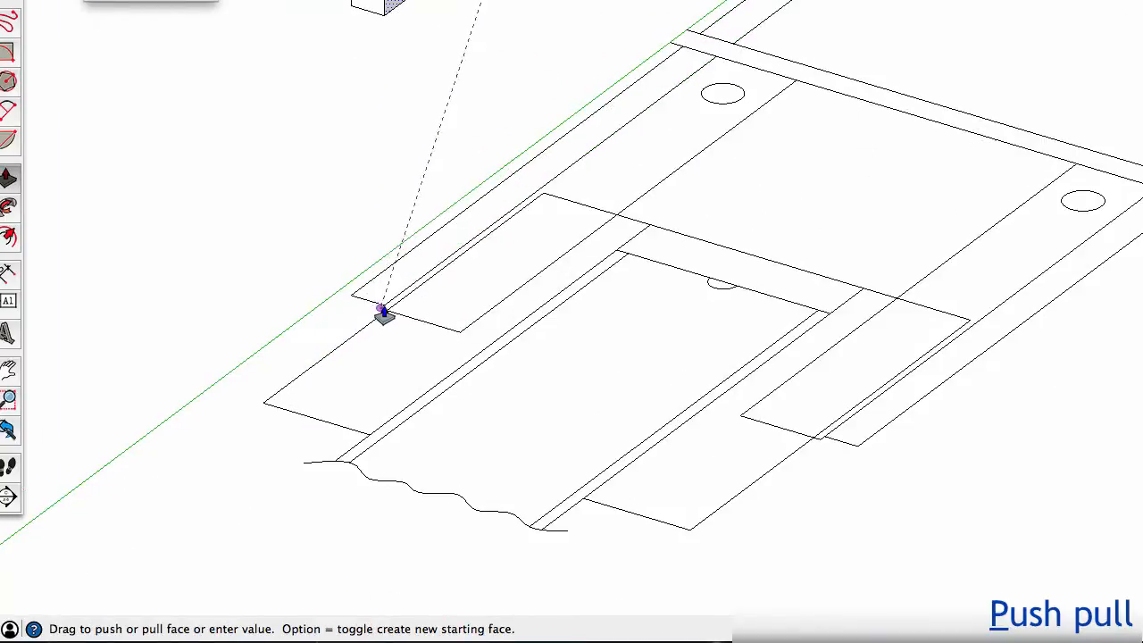
pyautogui.click(384, 310)
# - Select all connected geometry of the side plate and make it a component with the default settings, replacing the selection
pyautogui.moveTo(385, 313); pyautogui.dragTo(777, 317, button='middle')
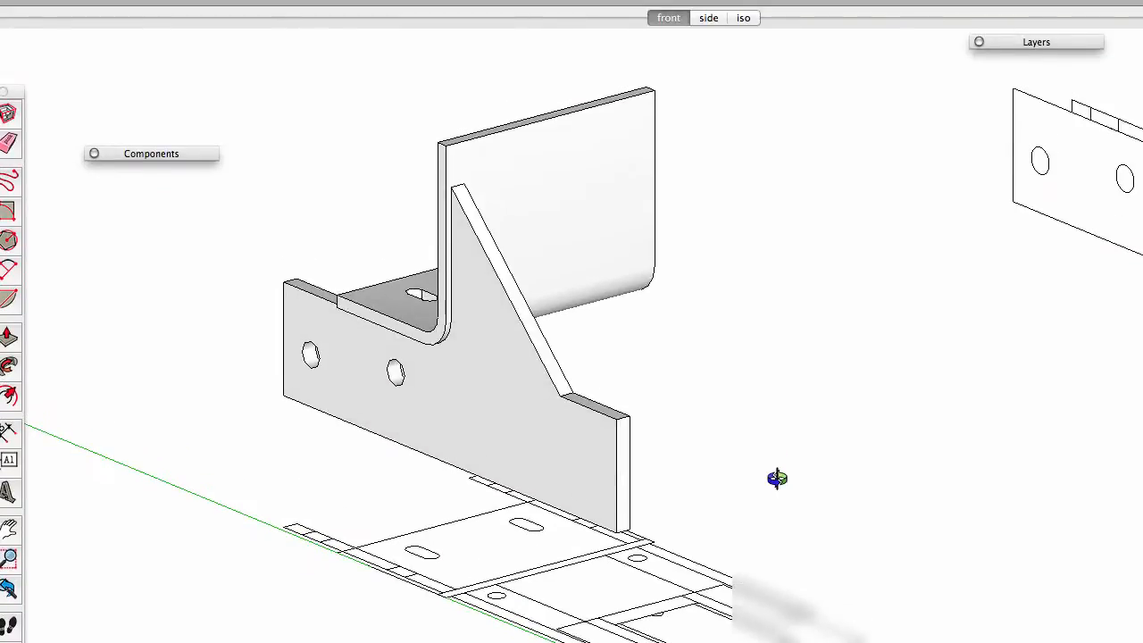
pyautogui.moveTo(777, 478); pyautogui.dragTo(696, 490, button='middle')
pyautogui.press('space')
pyautogui.click(507, 441)
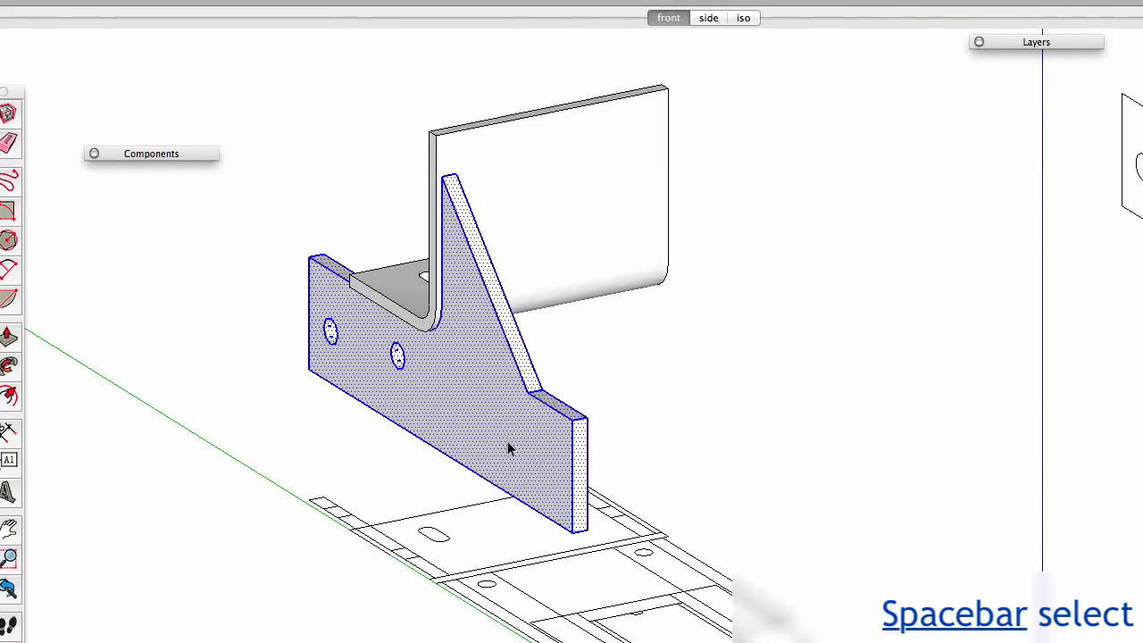
pyautogui.rightClick(508, 441)
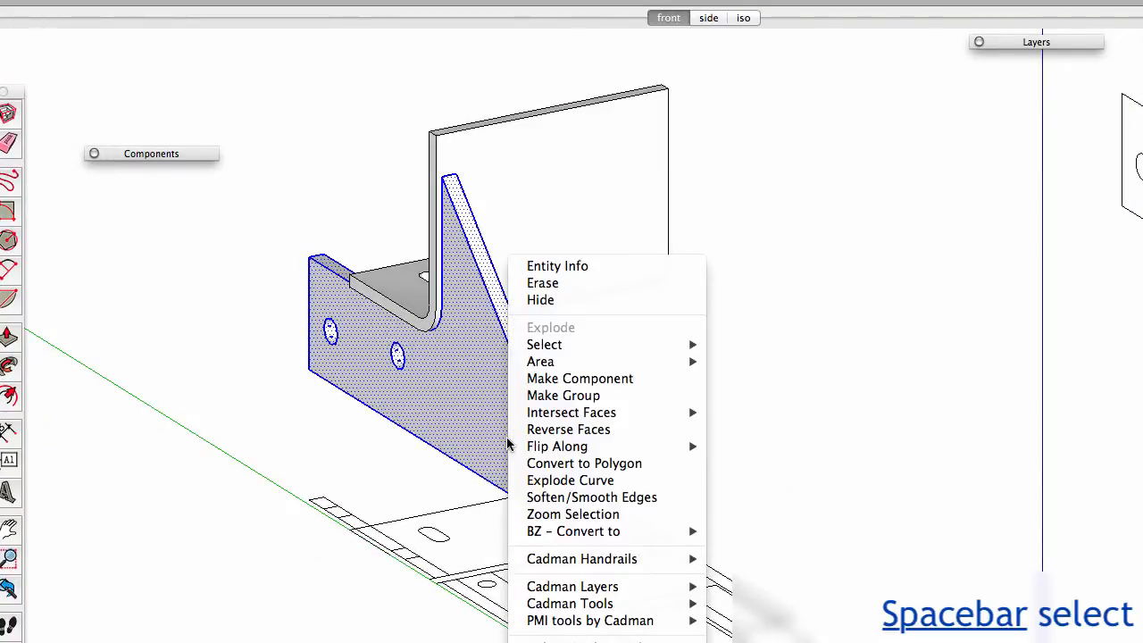
pyautogui.click(591, 382)
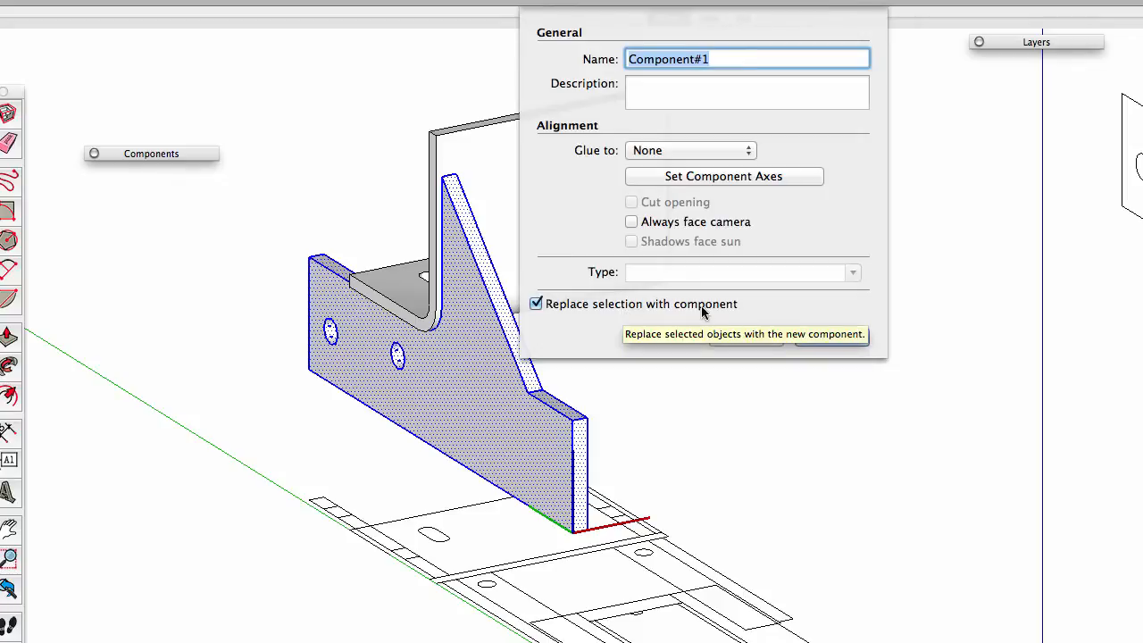
pyautogui.click(830, 336)
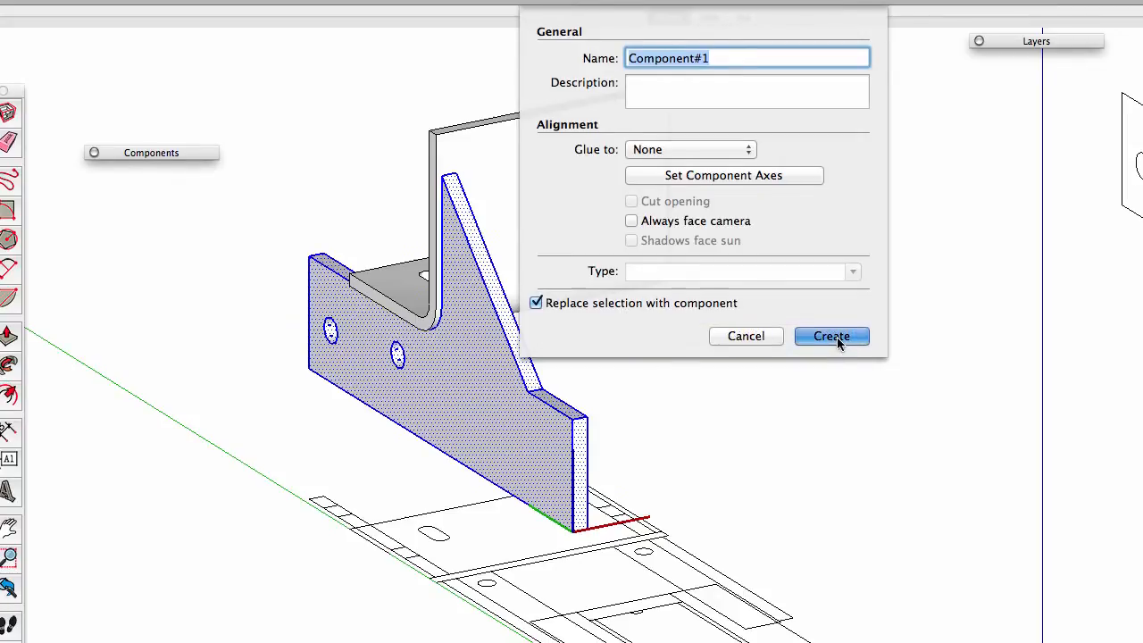
# - Copy the side plate component along the red axis to the opposite plate's outer corner in plan and check the placement in the front scene
pyautogui.moveTo(719, 286)
pyautogui.mouseDown(button='middle')
pyautogui.moveTo(602, 352)
pyautogui.moveTo(503, 434)
pyautogui.moveTo(553, 413)
pyautogui.mouseUp(button='middle')
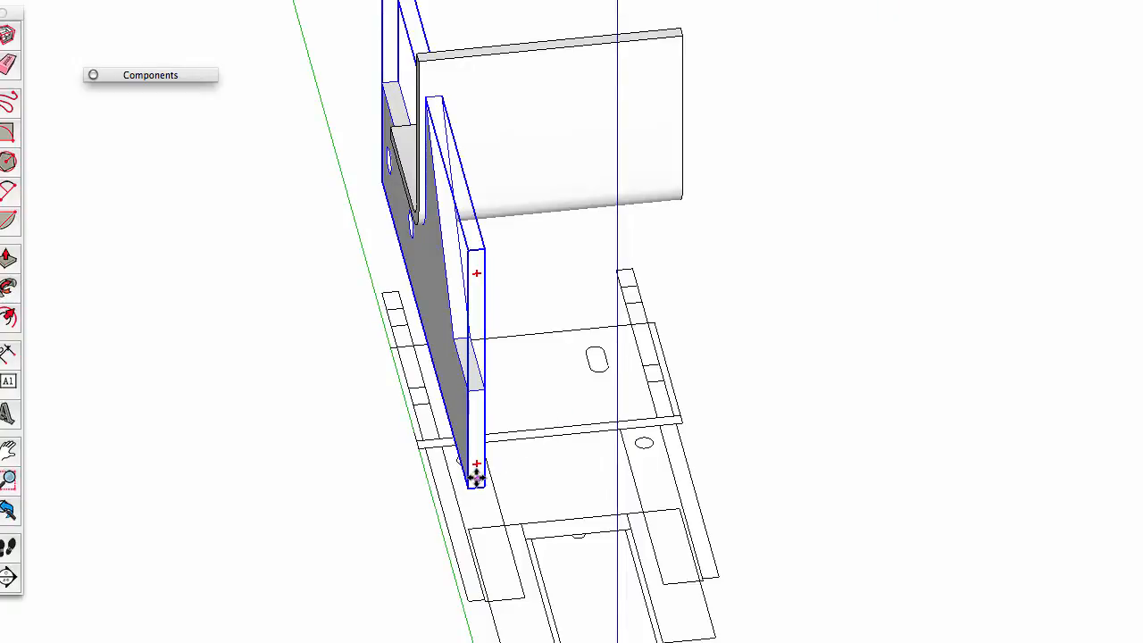
pyautogui.press('m')
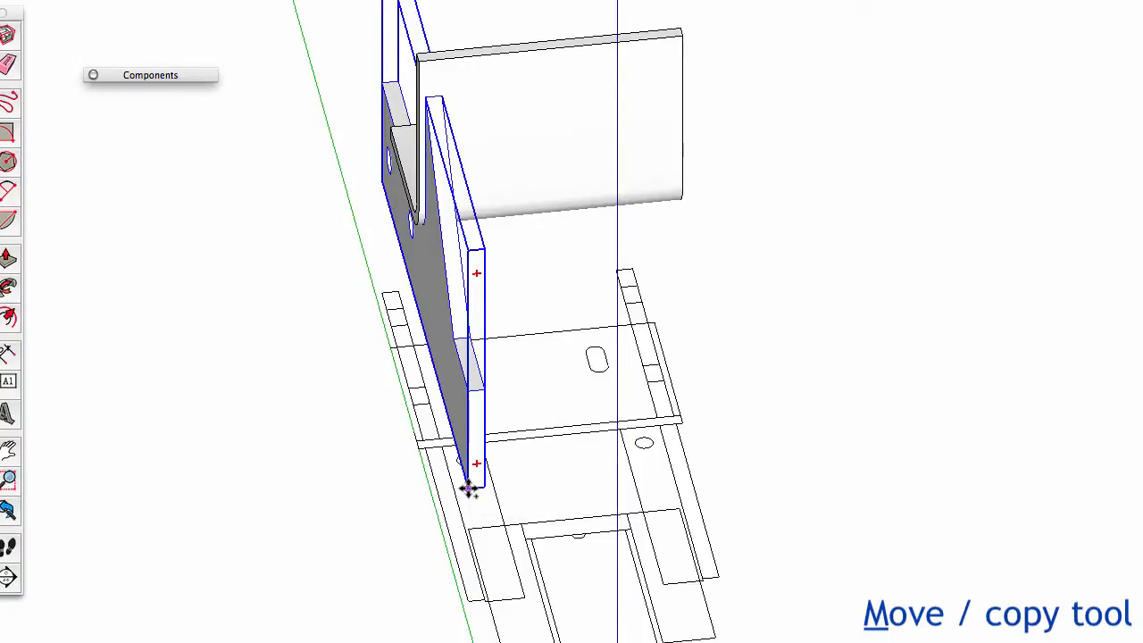
pyautogui.keyDown('ctrl'); pyautogui.click(468, 488); pyautogui.keyUp('ctrl')
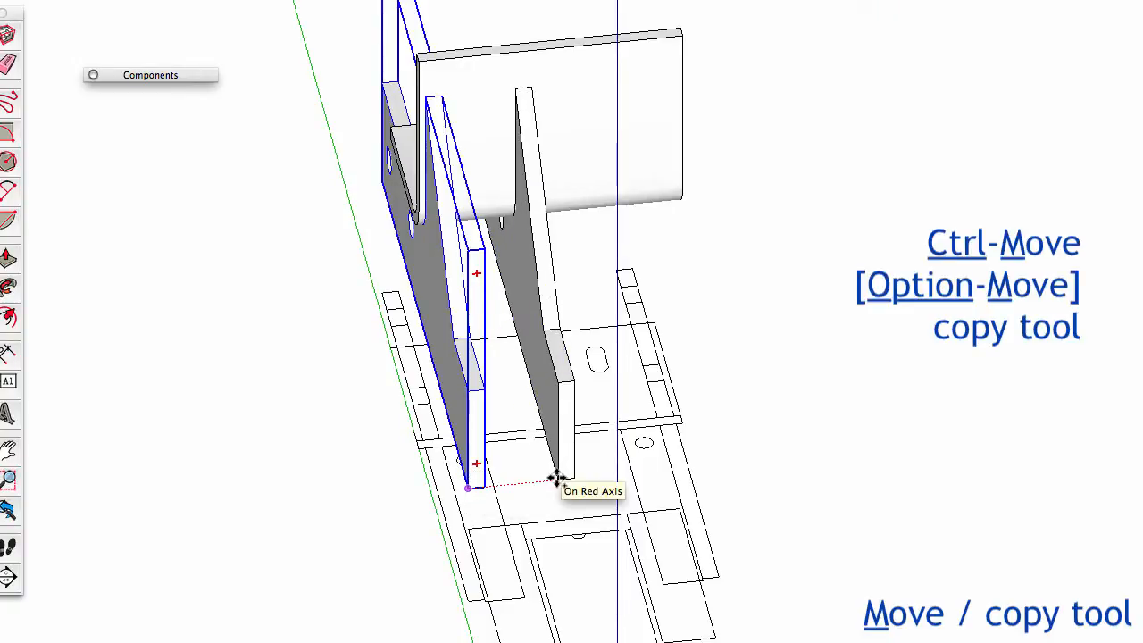
pyautogui.press('shift')
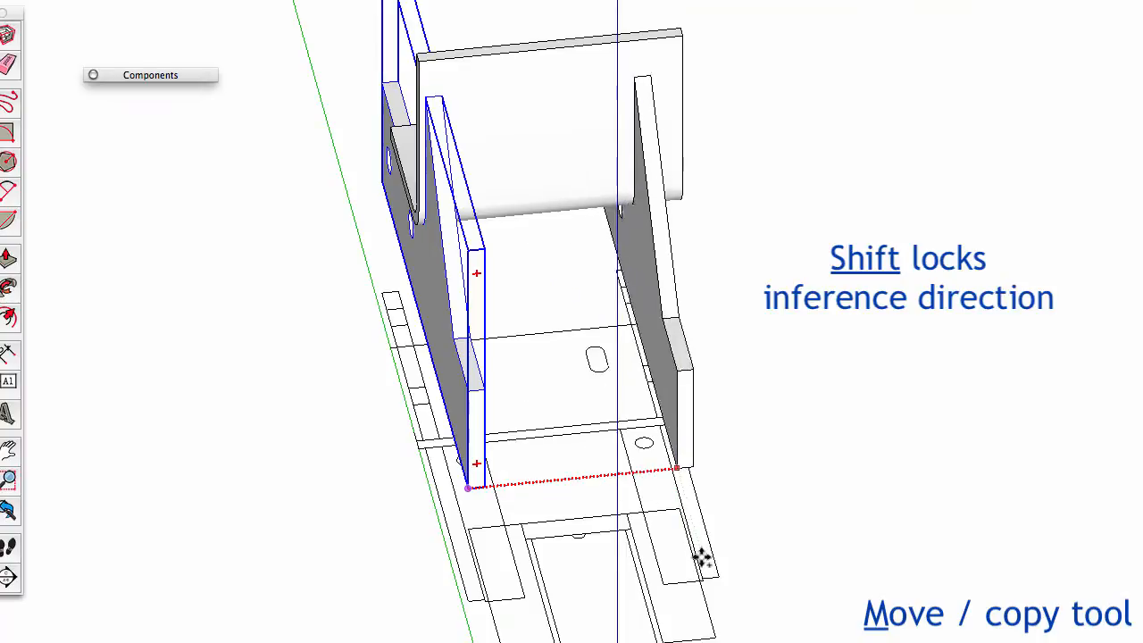
pyautogui.click(720, 573)
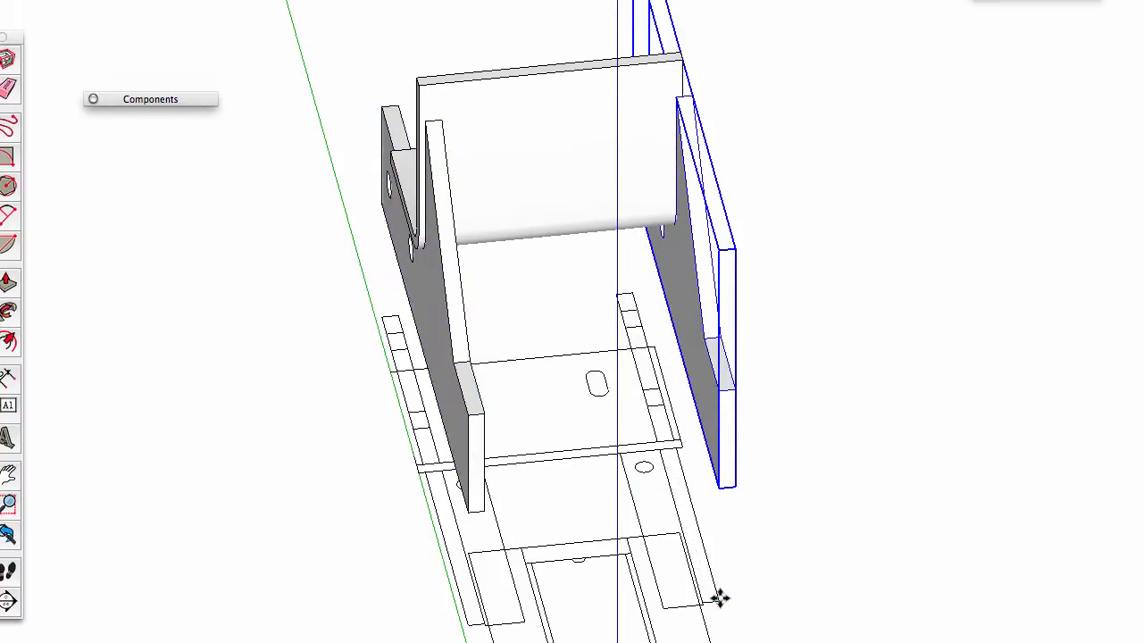
pyautogui.click(668, 15)
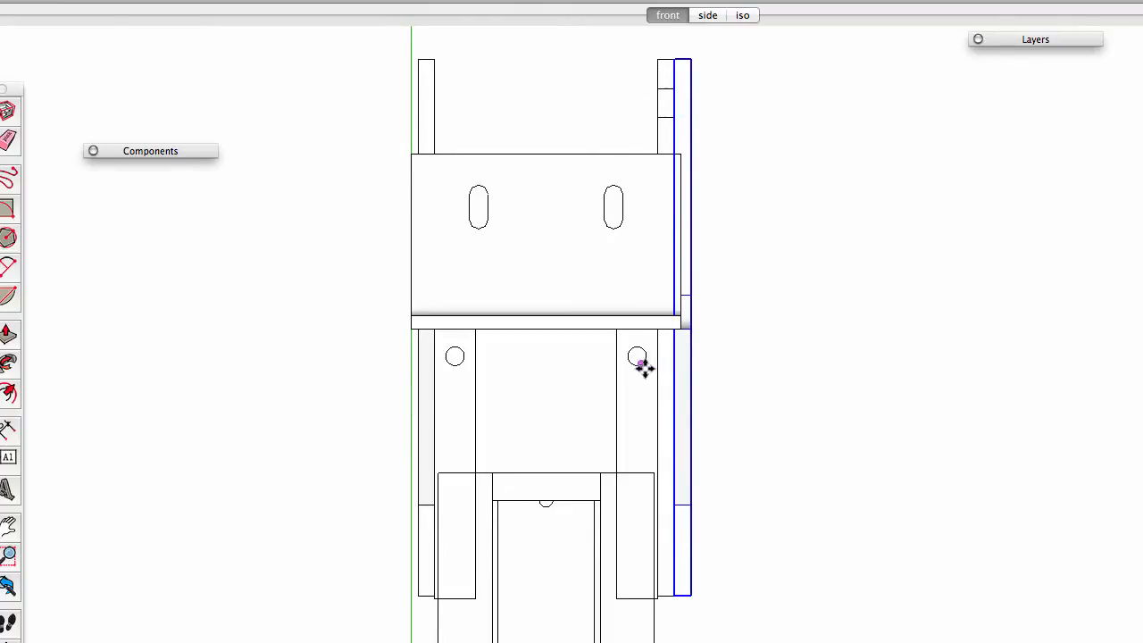
pyautogui.moveTo(643, 366); pyautogui.dragTo(797, 243, button='middle')
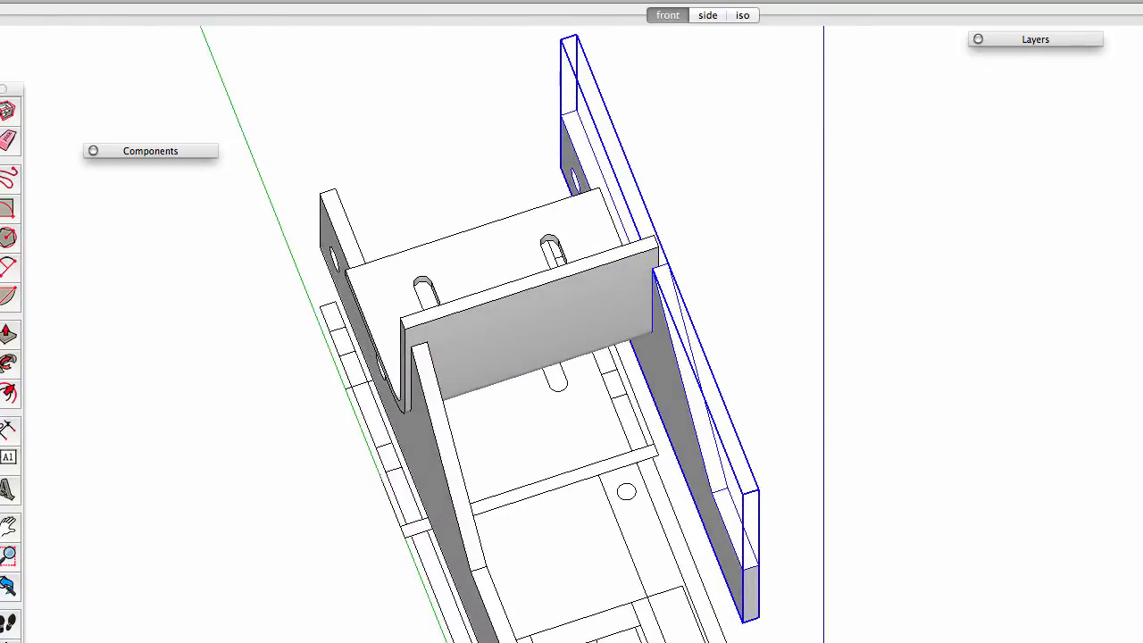
# - Mirror the copied side plate along the red axis with a scale factor of -1 and check it in the front scene
pyautogui.scroll(5, 660, 352)
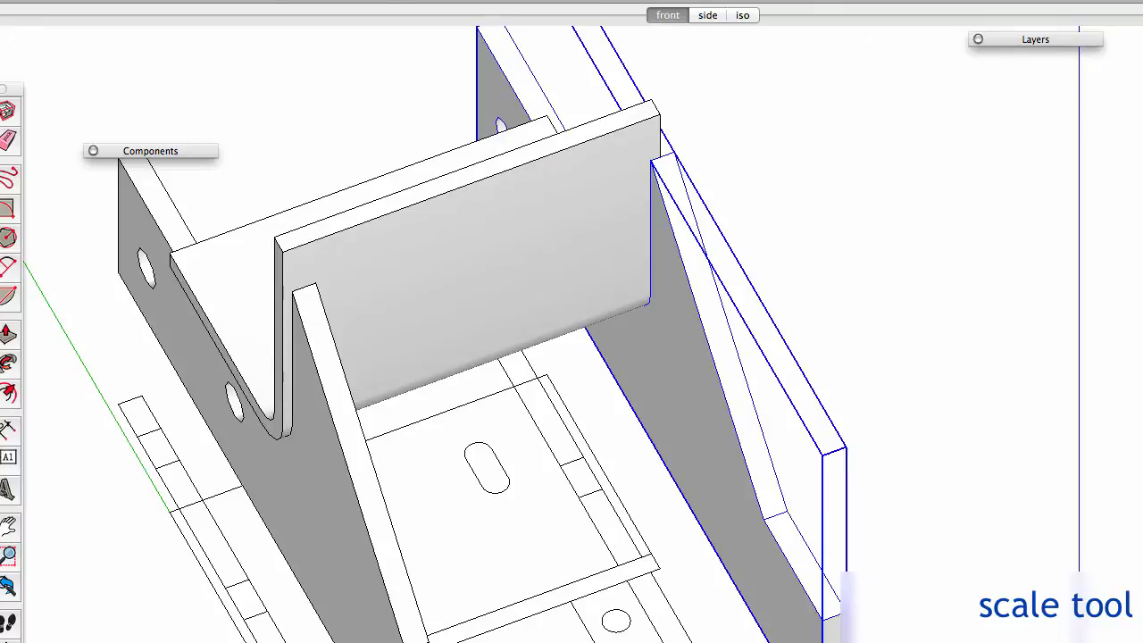
pyautogui.click(8, 392)
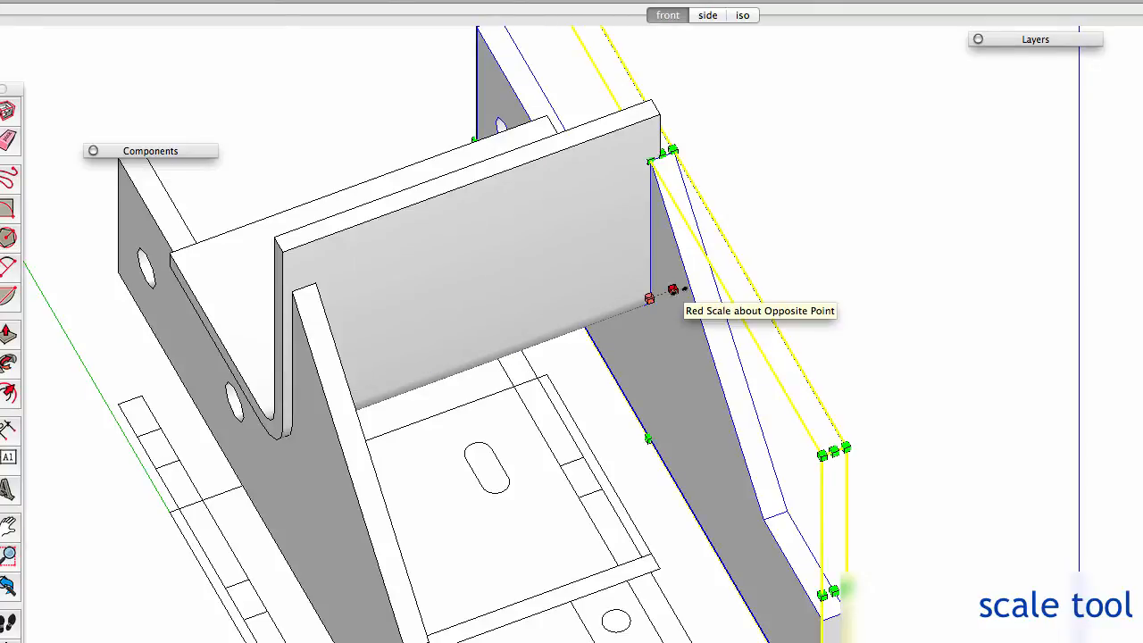
pyautogui.click(674, 290)
pyautogui.moveTo(676, 290); pyautogui.dragTo(608, 315)
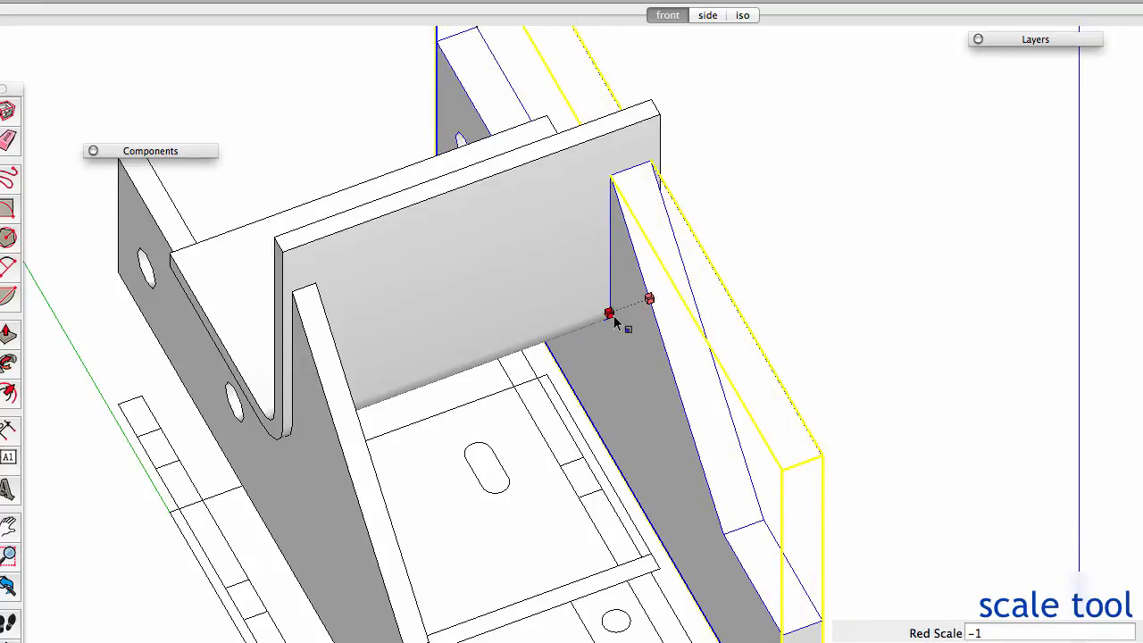
pyautogui.press('Return')
pyautogui.press('space')
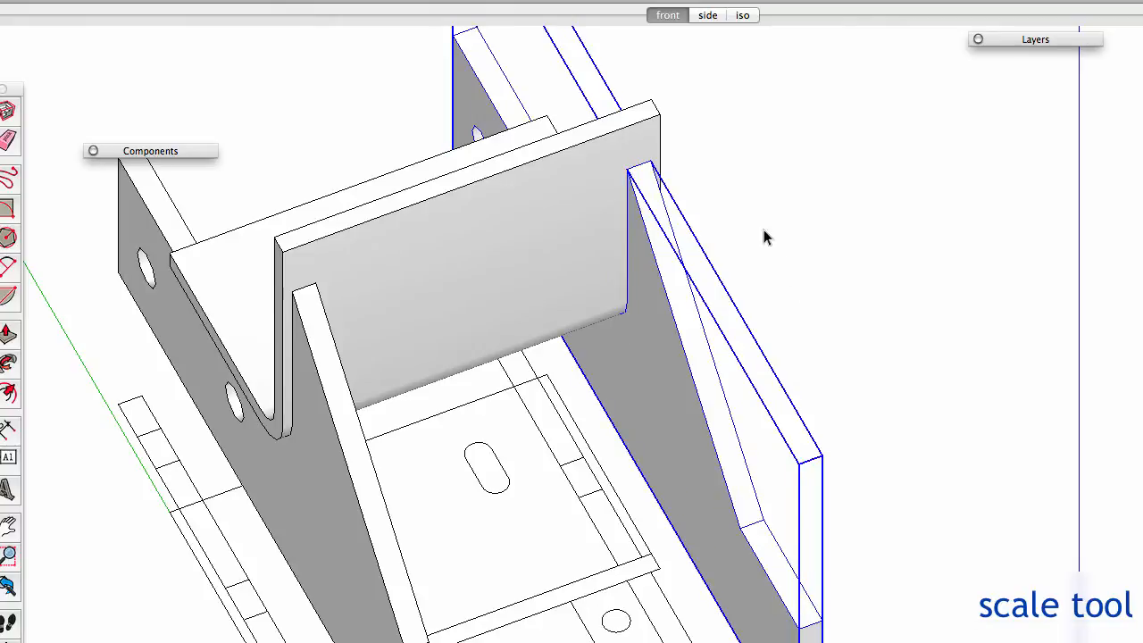
pyautogui.click(668, 15)
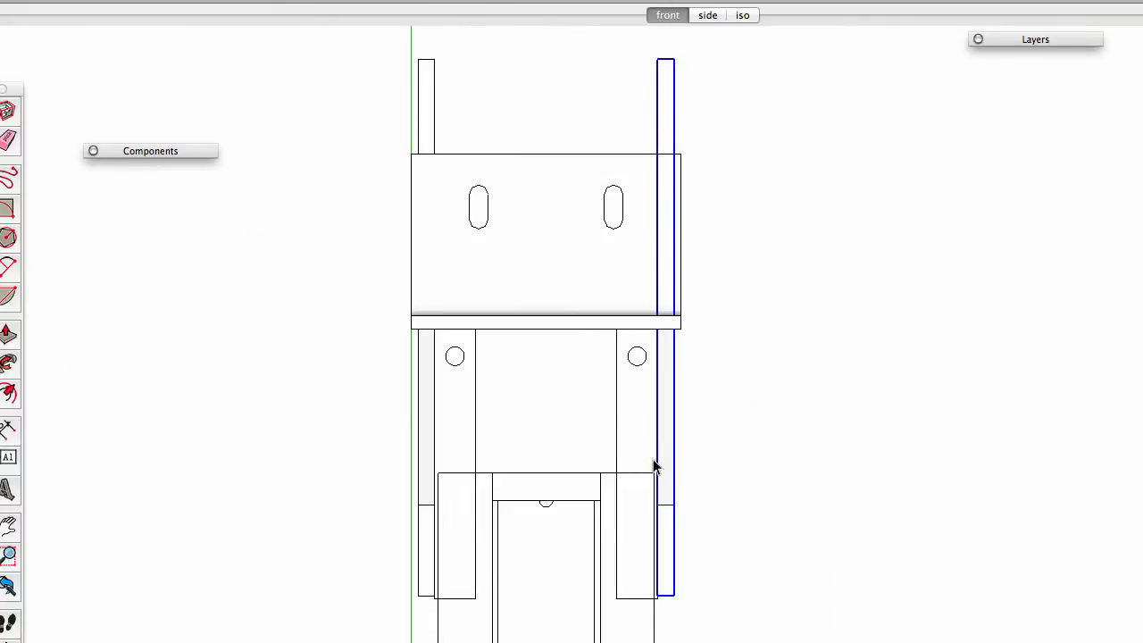
# - Draw a rectangle over the outline of the flat bar with the hole, beside the green axis in the plan drawing
pyautogui.moveTo(554, 423)
pyautogui.mouseDown(button='middle')
pyautogui.moveTo(566, 423)
pyautogui.moveTo(764, 146)
pyautogui.moveTo(653, 434)
pyautogui.moveTo(690, 355)
pyautogui.moveTo(663, 294)
pyautogui.mouseUp(button='middle')
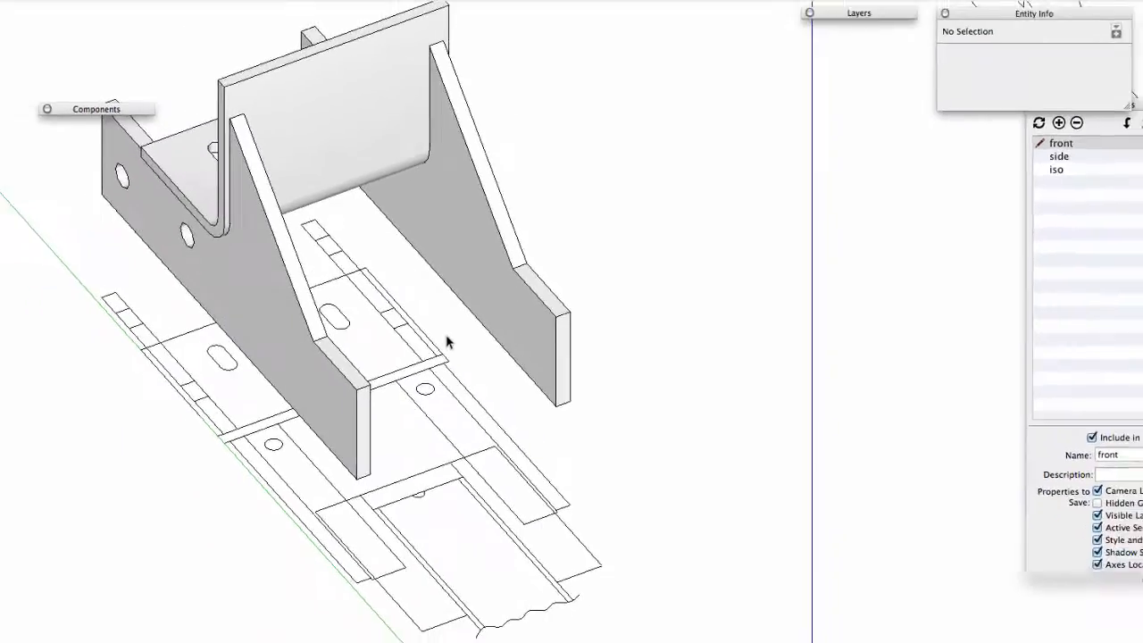
pyautogui.moveTo(447, 342)
pyautogui.mouseDown(button='middle')
pyautogui.moveTo(515, 268)
pyautogui.moveTo(497, 276)
pyautogui.mouseUp(button='middle')
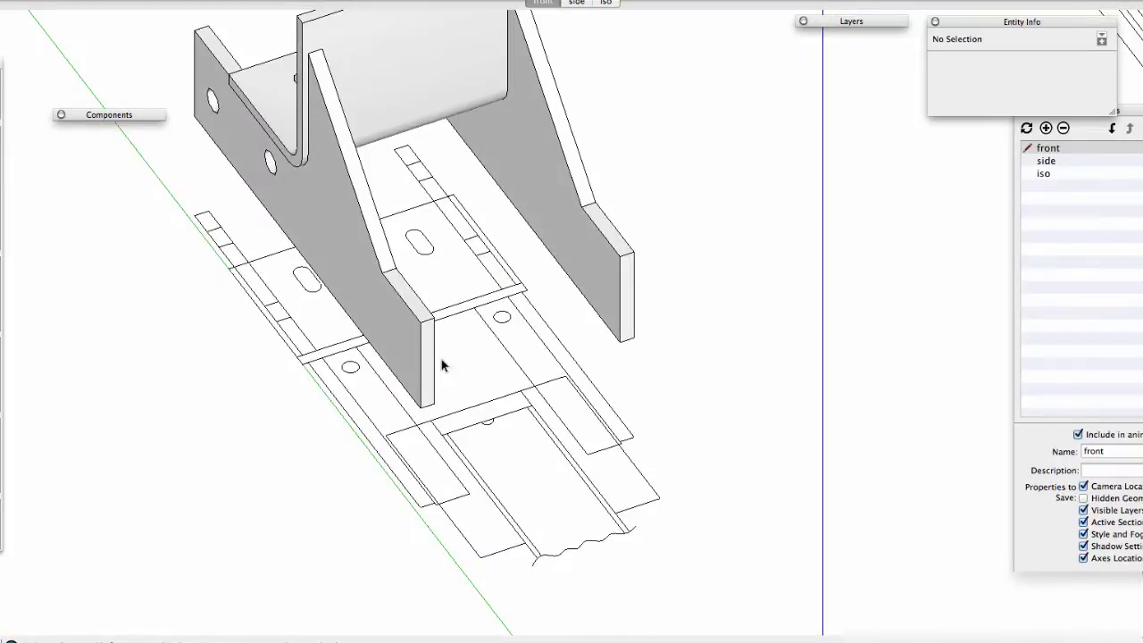
pyautogui.scroll(3, 362, 392)
pyautogui.press('r')
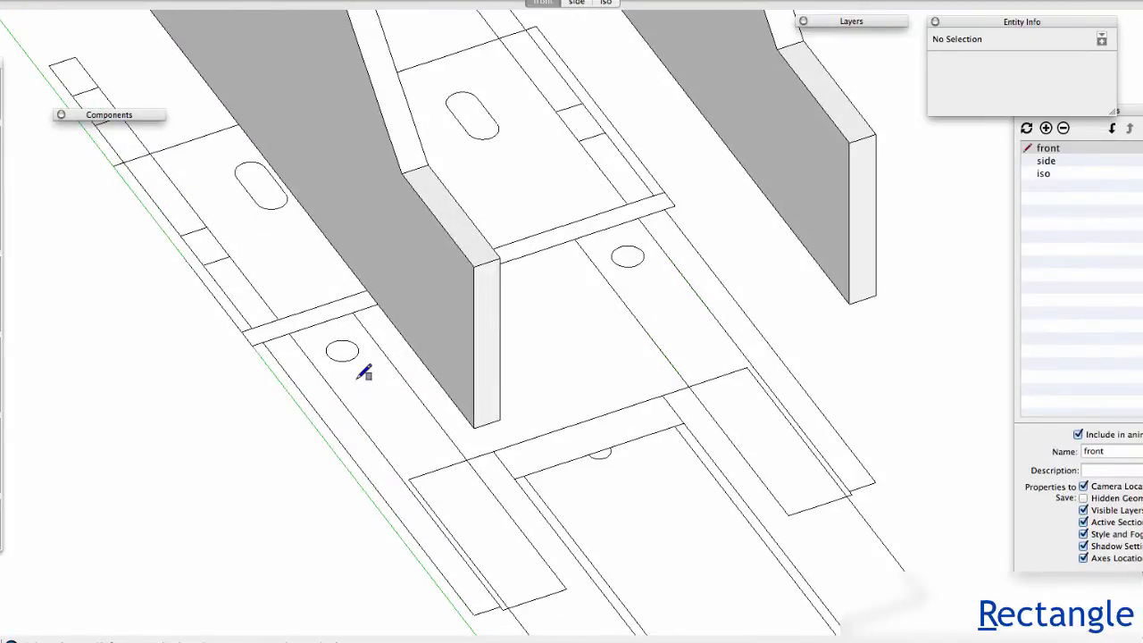
pyautogui.click(288, 334)
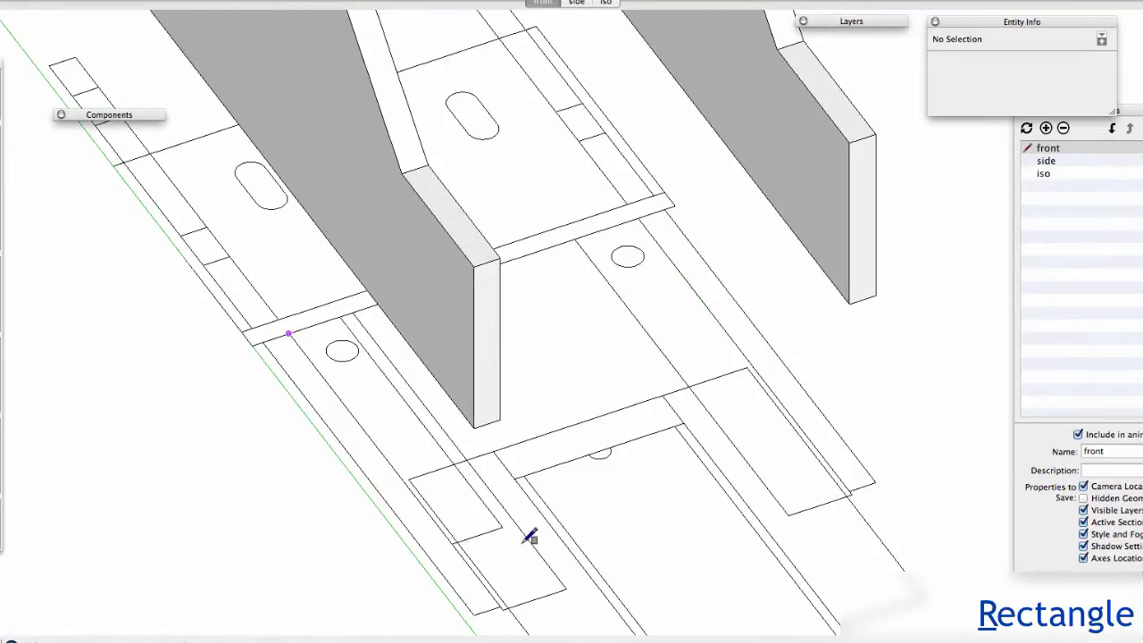
pyautogui.click(566, 589)
# - Trace the flat bar's hole with a circle centred on the plan drawing's circle and delete the face inside it
pyautogui.scroll(6, 330, 335)
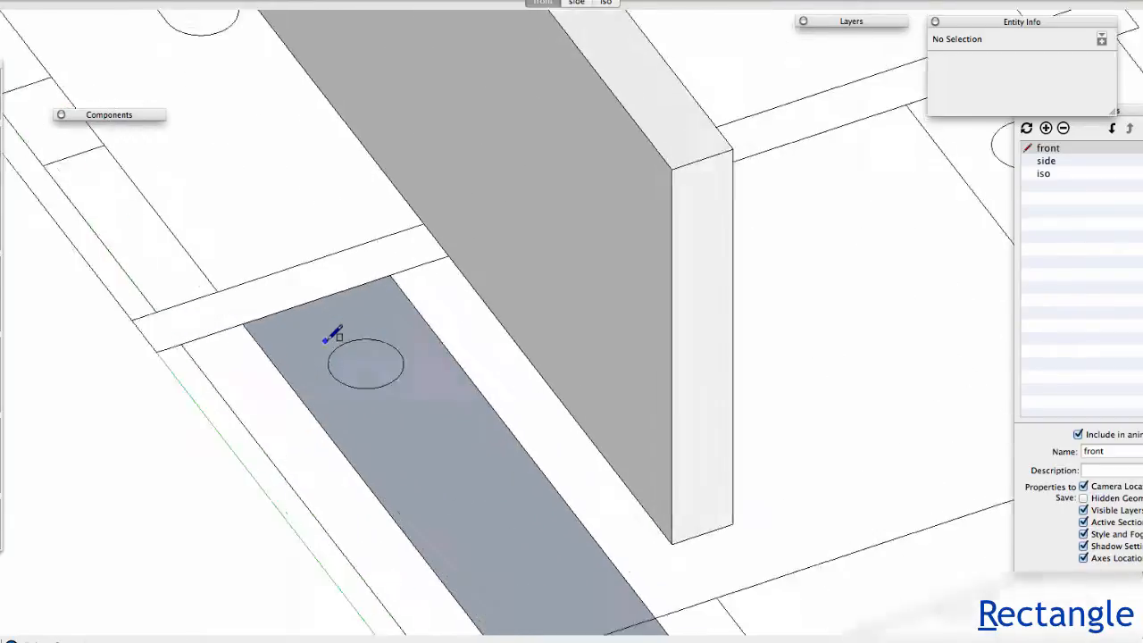
pyautogui.press('c')
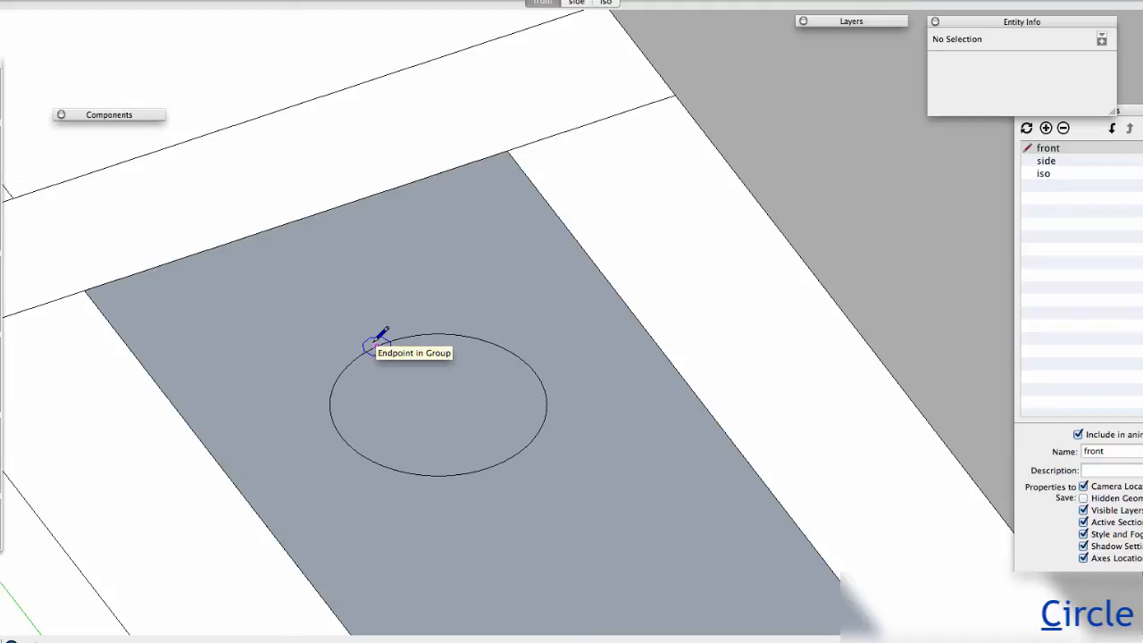
pyautogui.click(376, 344)
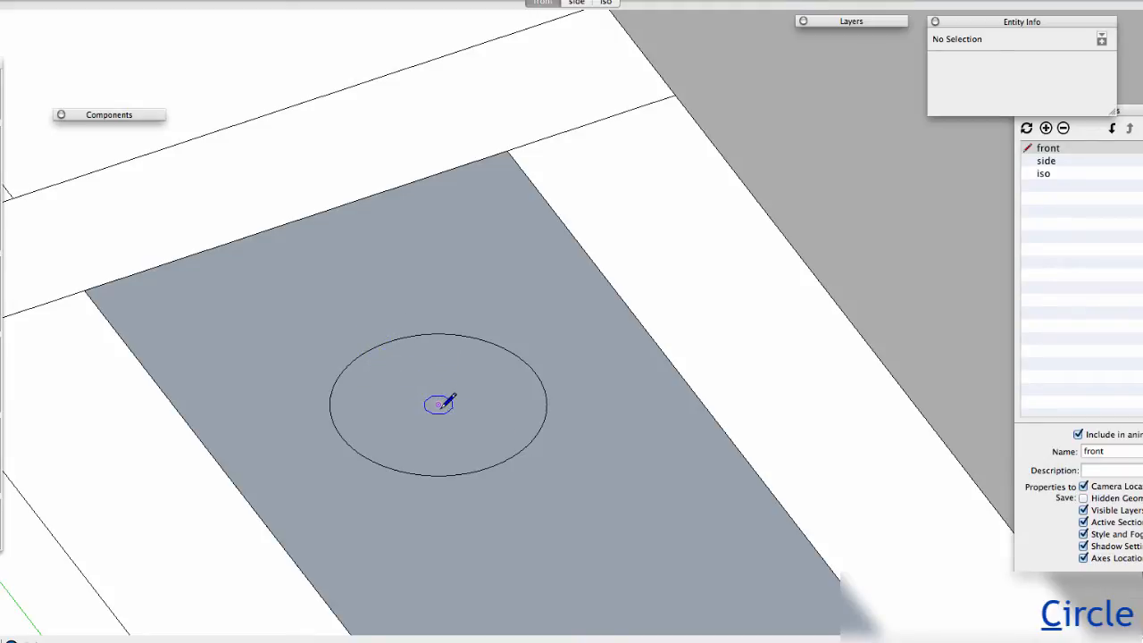
pyautogui.click(487, 466)
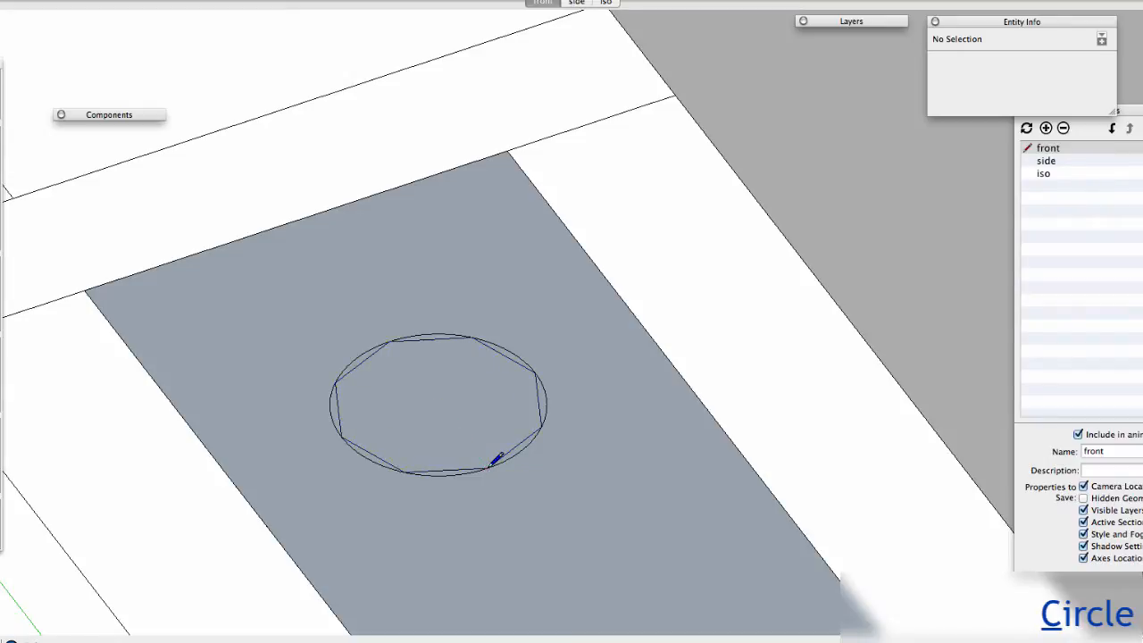
pyautogui.click(453, 398)
pyautogui.press('Delete')
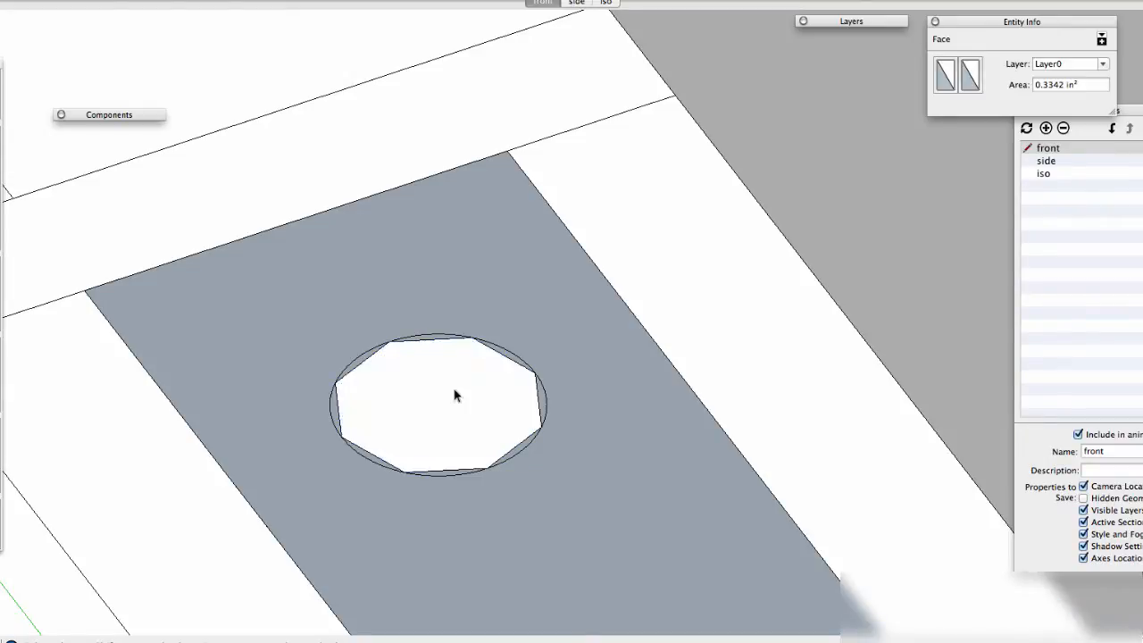
# - Extrude the flat bar face upward with Push/Pull to the top edge of the lower bar in the side drawing
pyautogui.scroll(-10, 454, 393)
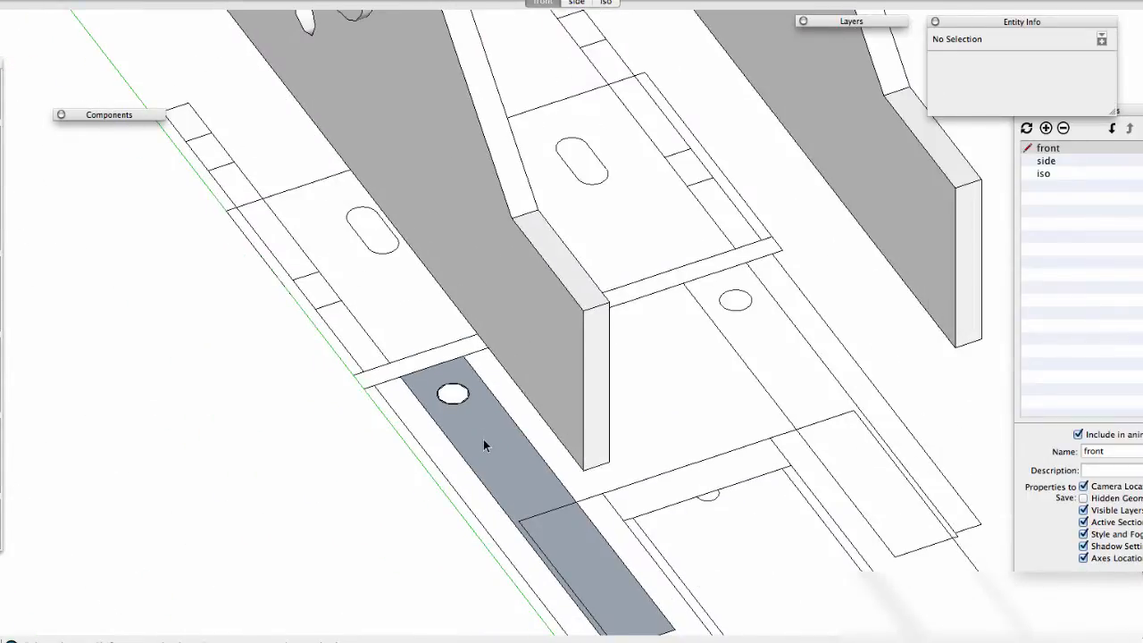
pyautogui.click(483, 440)
pyautogui.press('p')
pyautogui.moveTo(516, 471); pyautogui.dragTo(507, 365)
pyautogui.moveTo(507, 361); pyautogui.dragTo(563, 355, button='middle')
pyautogui.keyDown('shift'); pyautogui.moveTo(562, 355); pyautogui.dragTo(313, 488, button='middle'); pyautogui.keyUp('shift')
pyautogui.scroll(-5, 680, 248)
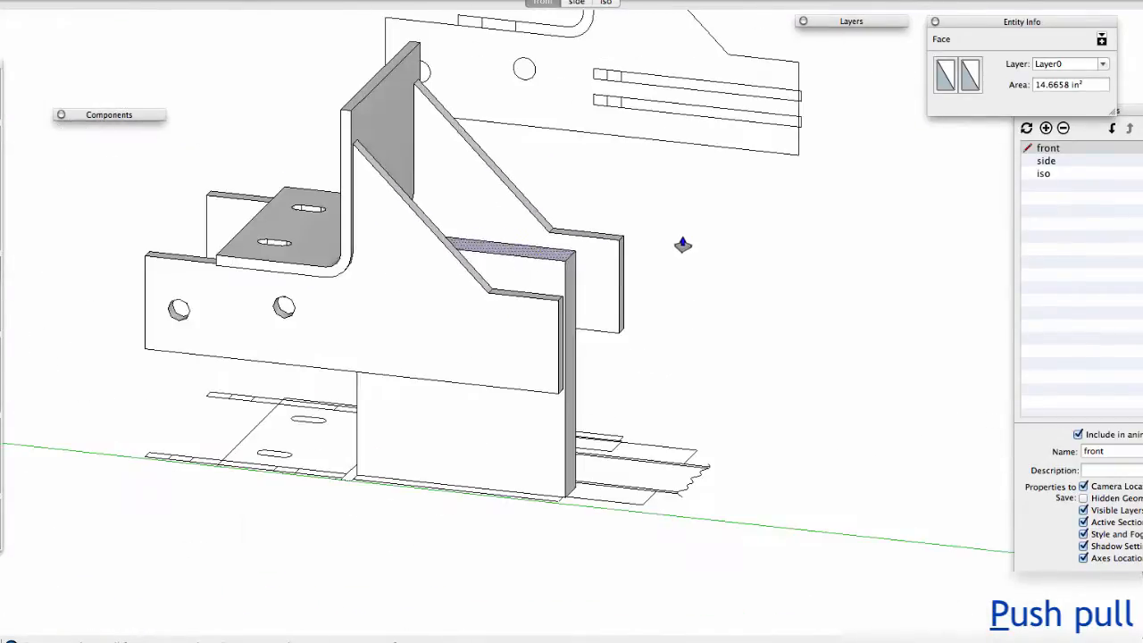
pyautogui.click(595, 100)
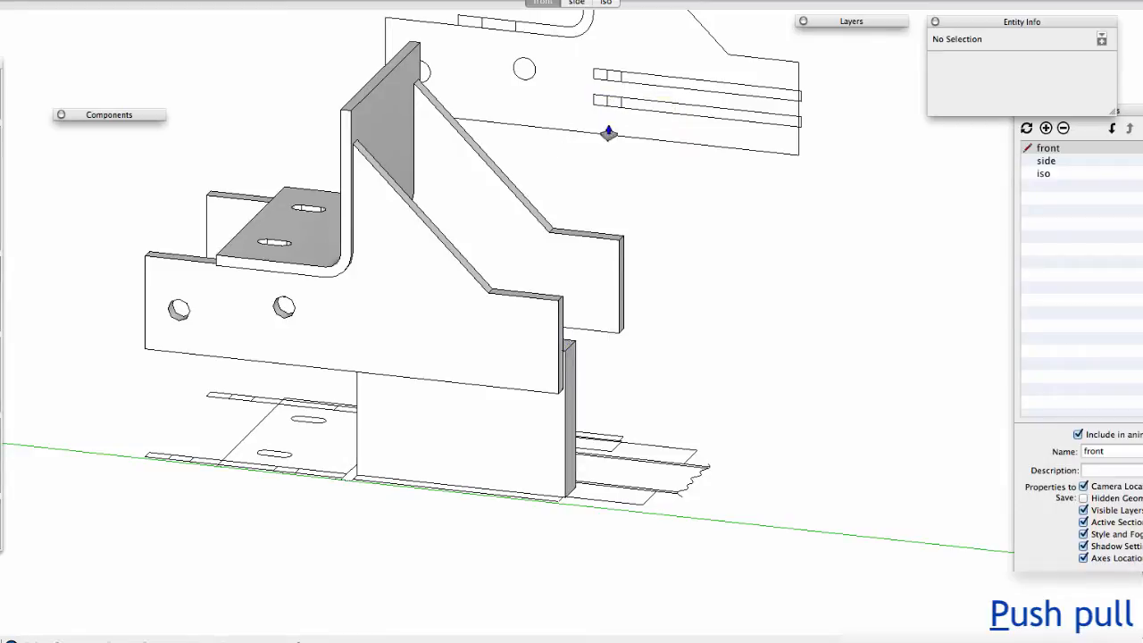
# - Push the bar's underside up to the bottom edge of the lower bar in the side drawing, setting its thickness
pyautogui.moveTo(602, 379); pyautogui.dragTo(497, 178, button='middle')
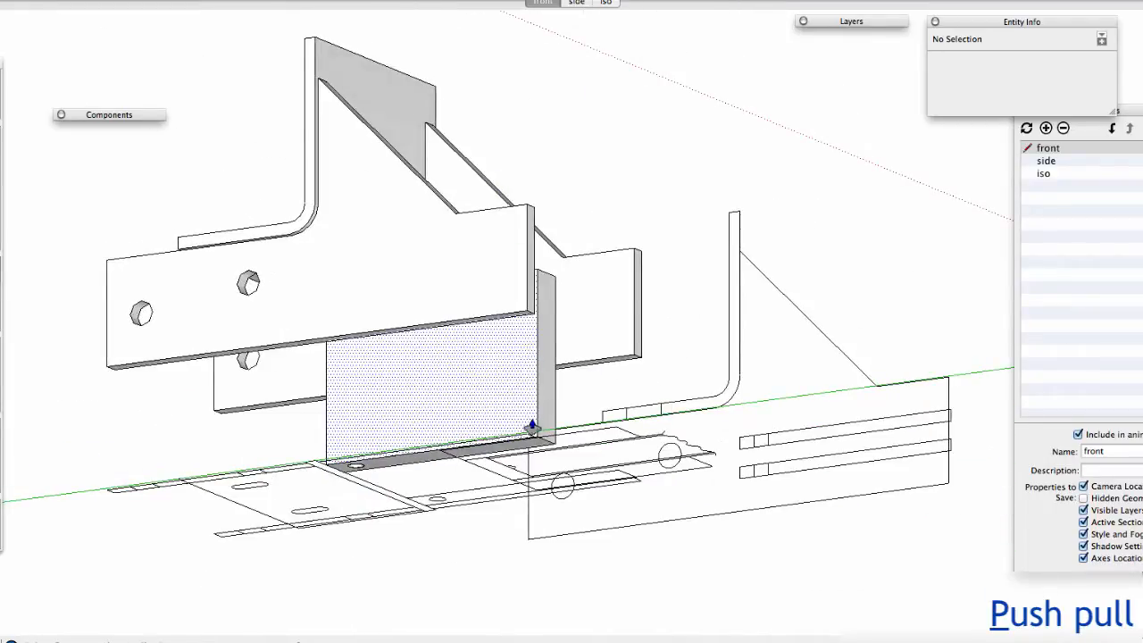
pyautogui.click(518, 448)
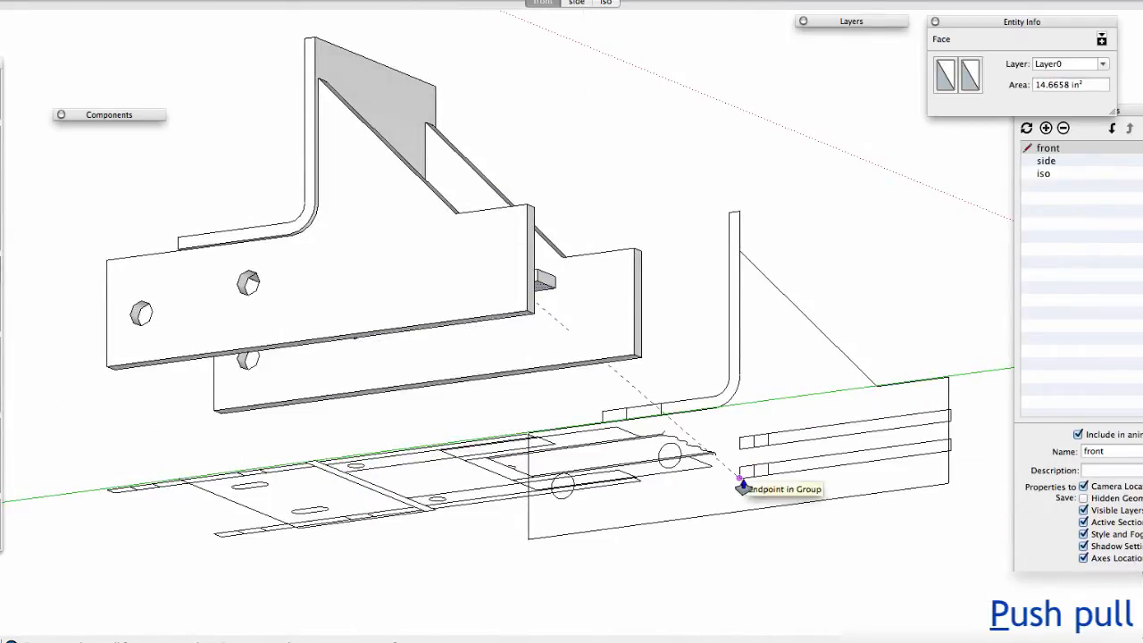
pyautogui.click(741, 484)
# - Select all connected geometry of the flat bar and make it a component with the default settings, replacing the selection
pyautogui.moveTo(663, 327); pyautogui.dragTo(369, 441, button='middle')
pyautogui.moveTo(539, 352); pyautogui.dragTo(409, 399, button='middle')
pyautogui.press('space')
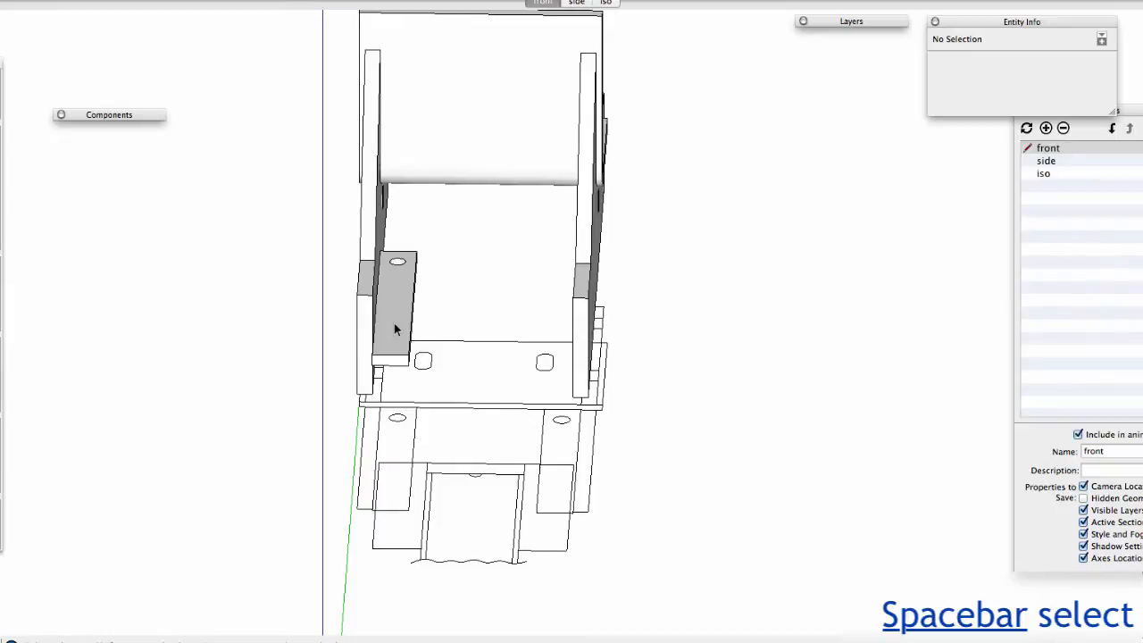
pyautogui.tripleClick(393, 322)
pyautogui.click(393, 322)
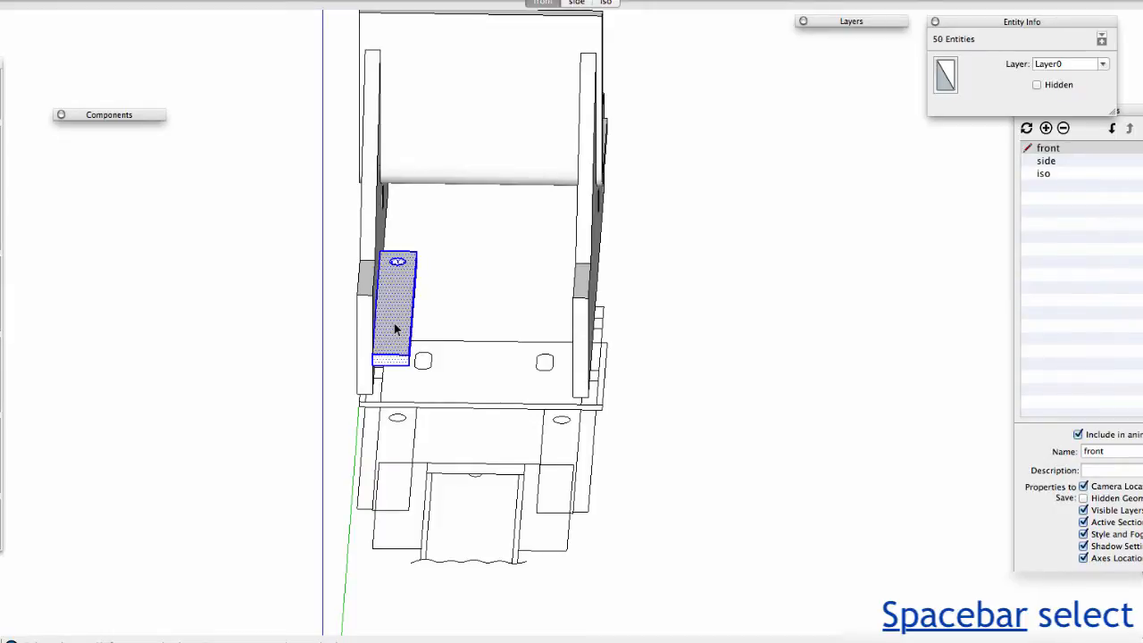
pyautogui.rightClick(394, 322)
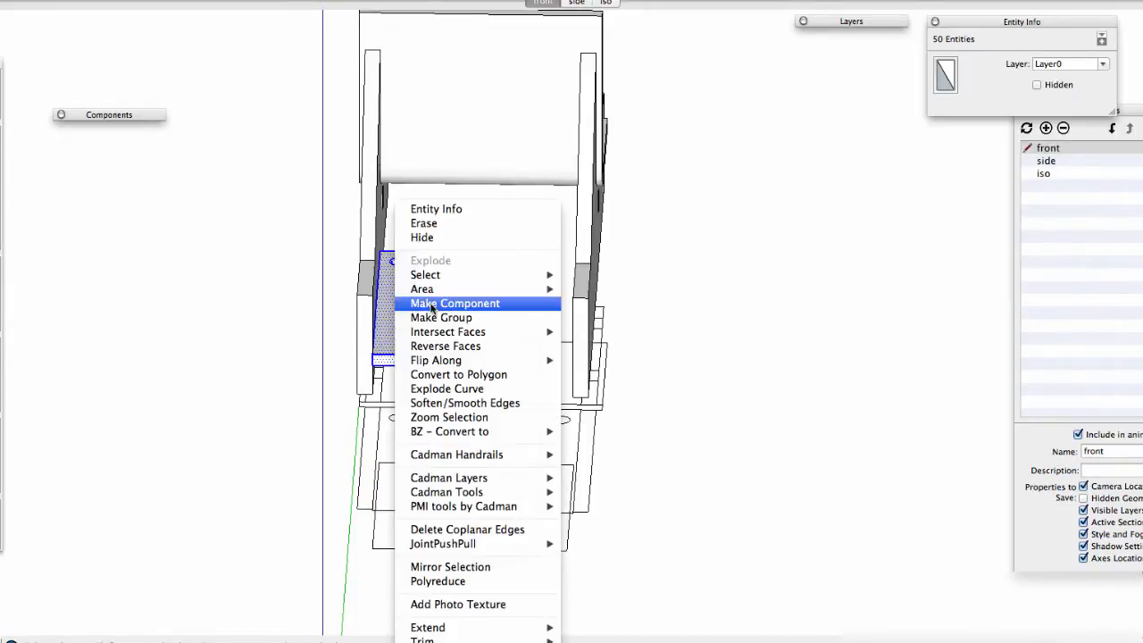
pyautogui.click(433, 302)
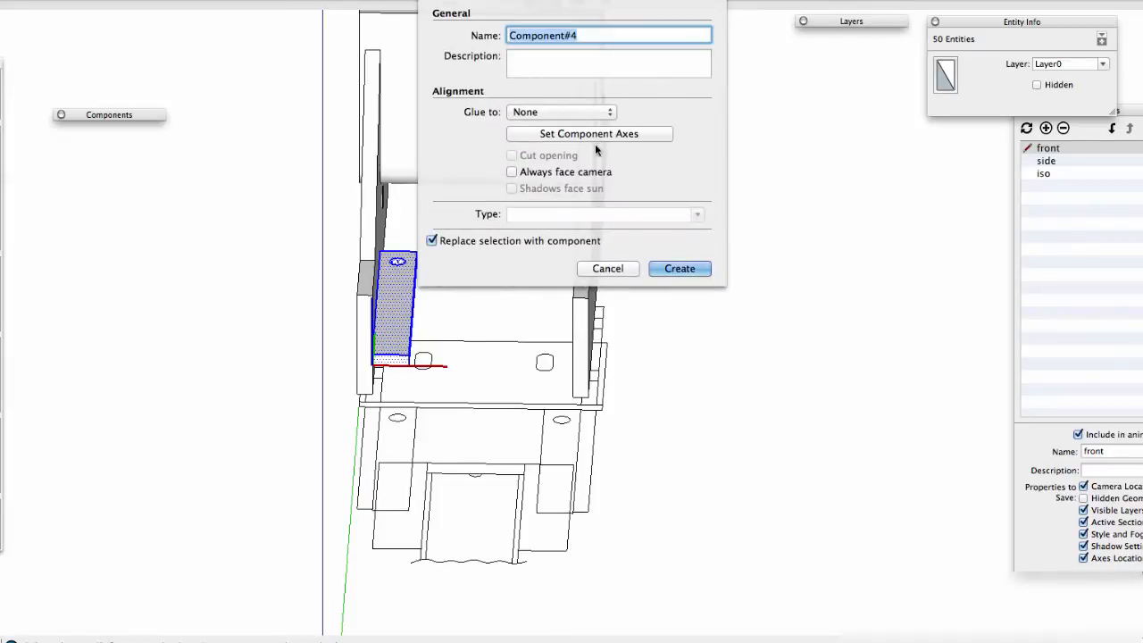
pyautogui.click(680, 269)
# - Copy the flat bar component from its outline's inner corner in plan to the matching end corner of the opposite bar
pyautogui.moveTo(423, 375); pyautogui.dragTo(468, 376, button='middle')
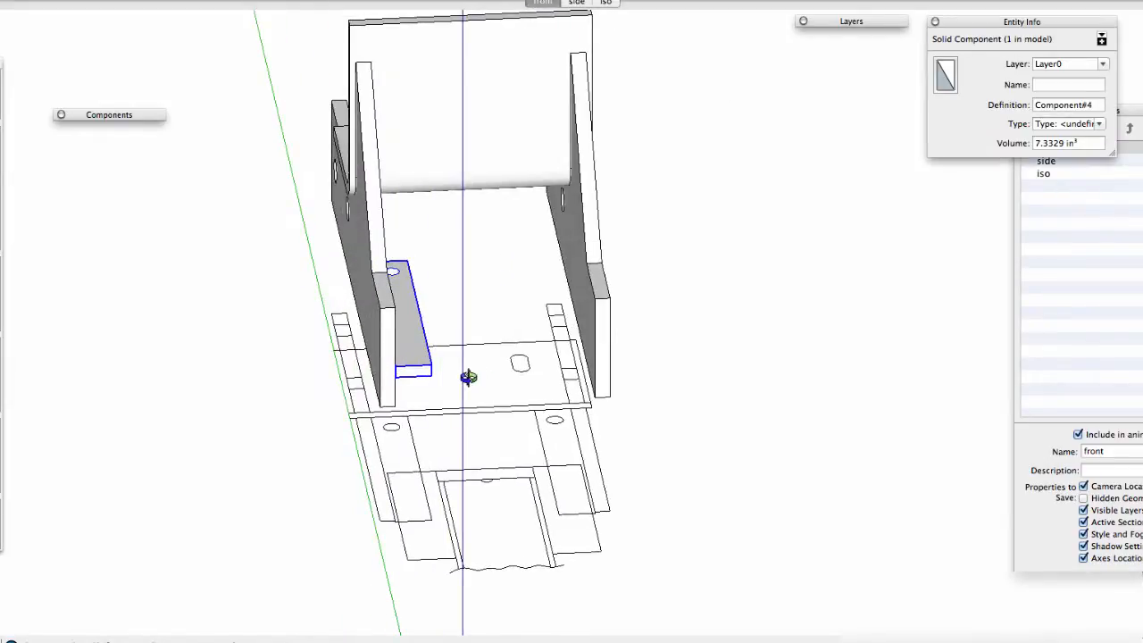
pyautogui.press('m')
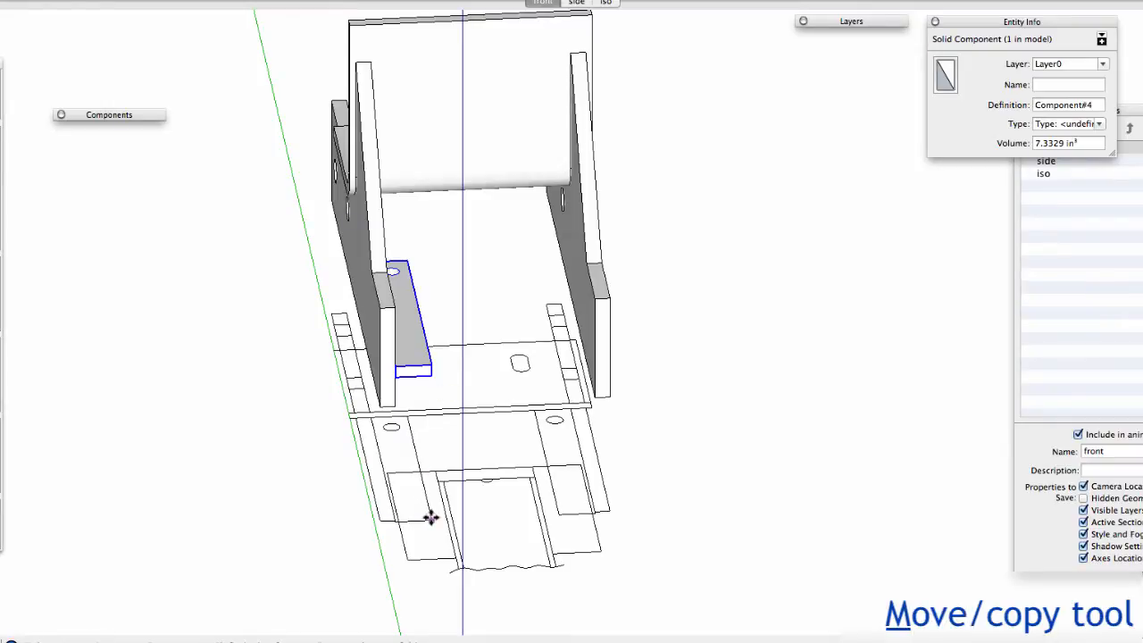
pyautogui.press('alt')
pyautogui.click(429, 520)
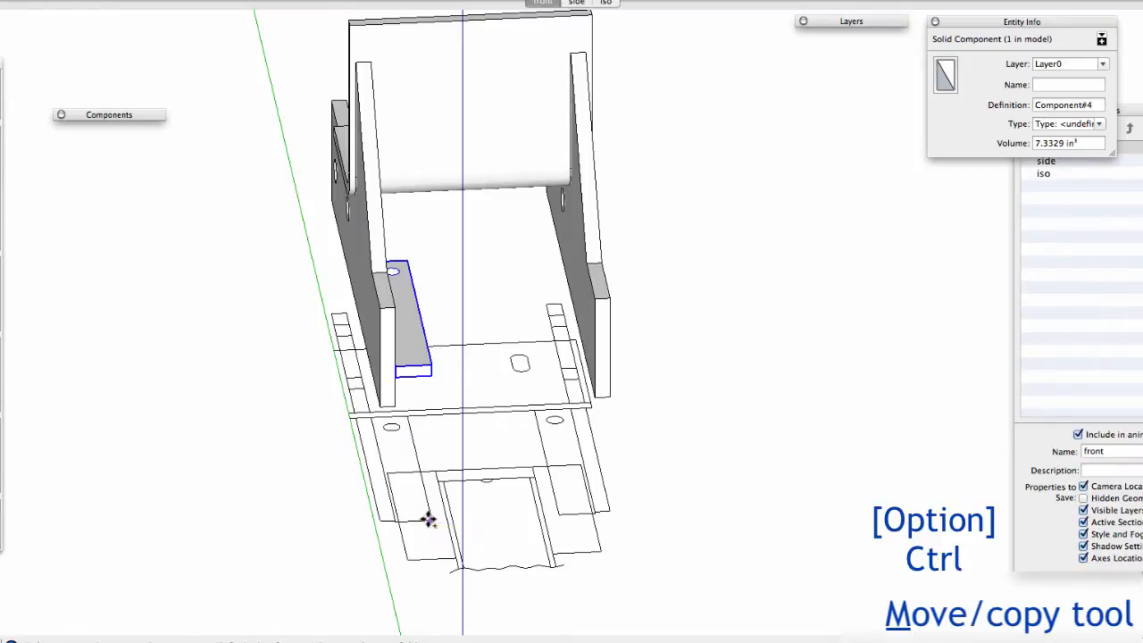
pyautogui.scroll(4, 588, 514)
pyautogui.click(603, 511)
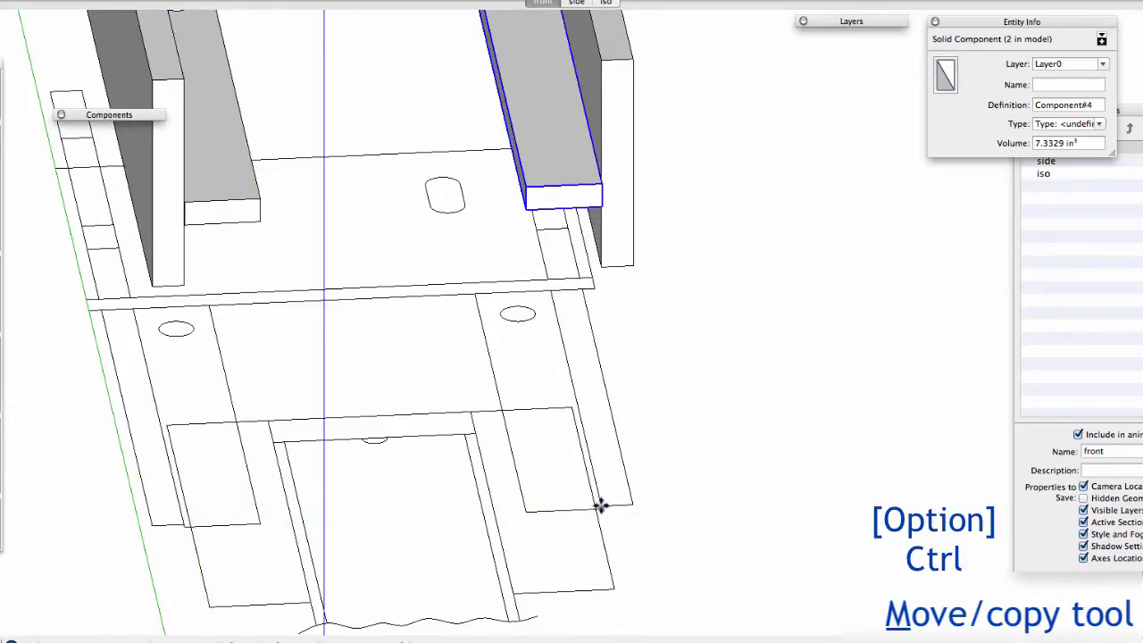
# - Mirror the copied flat bar along the red axis with a scale factor of -1
pyautogui.scroll(-4, 577, 426)
pyautogui.moveTo(576, 426); pyautogui.dragTo(576, 280, button='middle')
pyautogui.scroll(6, 576, 280)
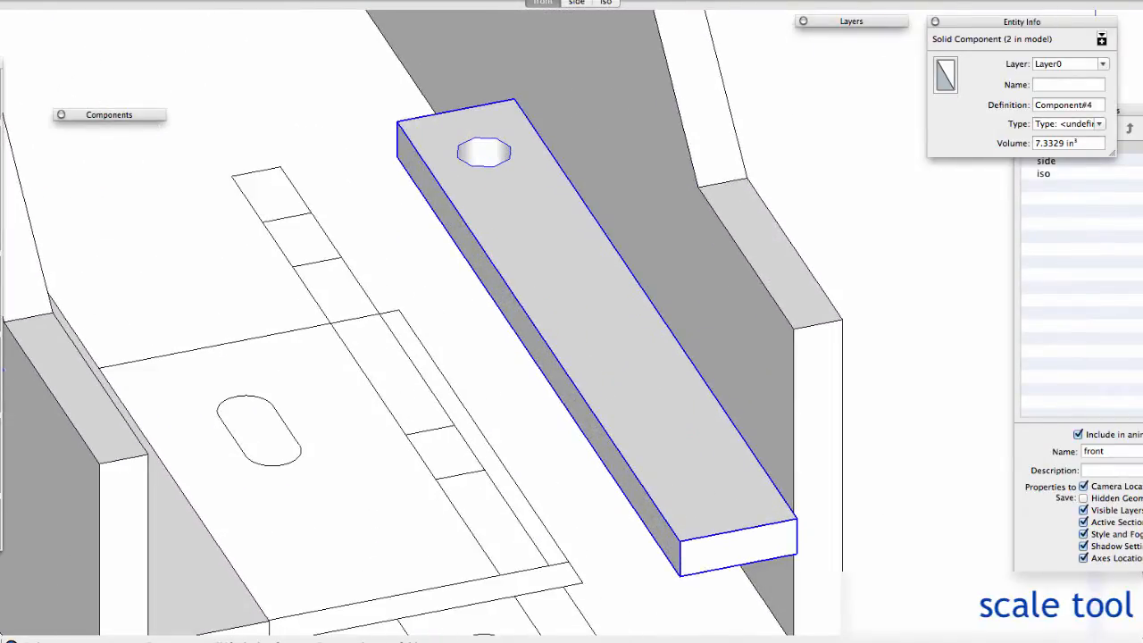
pyautogui.press('s')
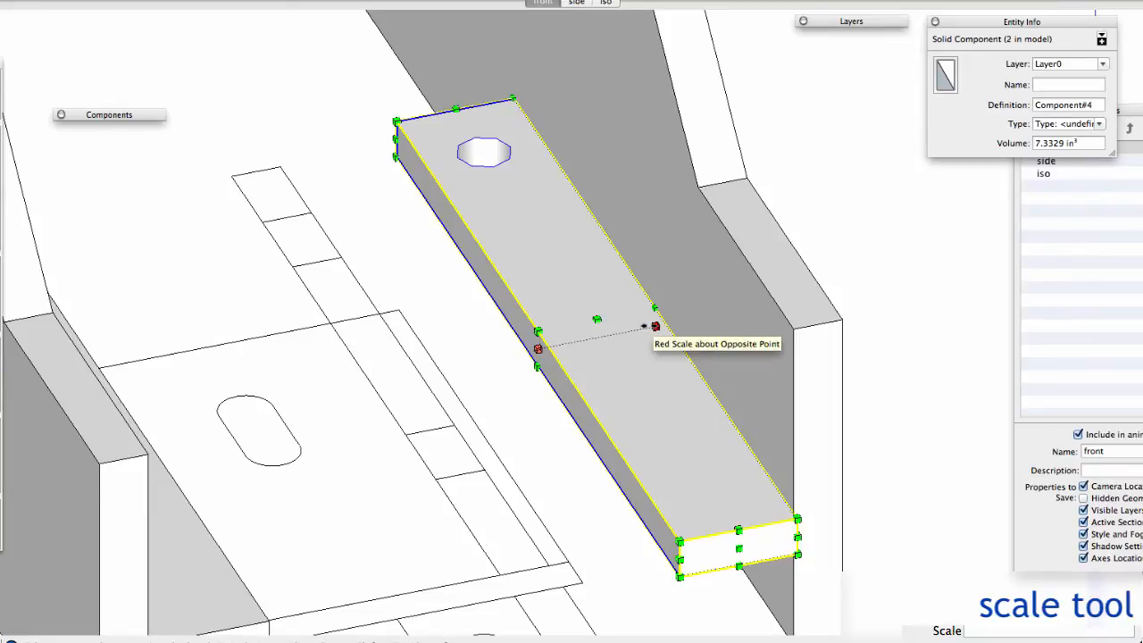
pyautogui.moveTo(655, 326); pyautogui.dragTo(514, 386)
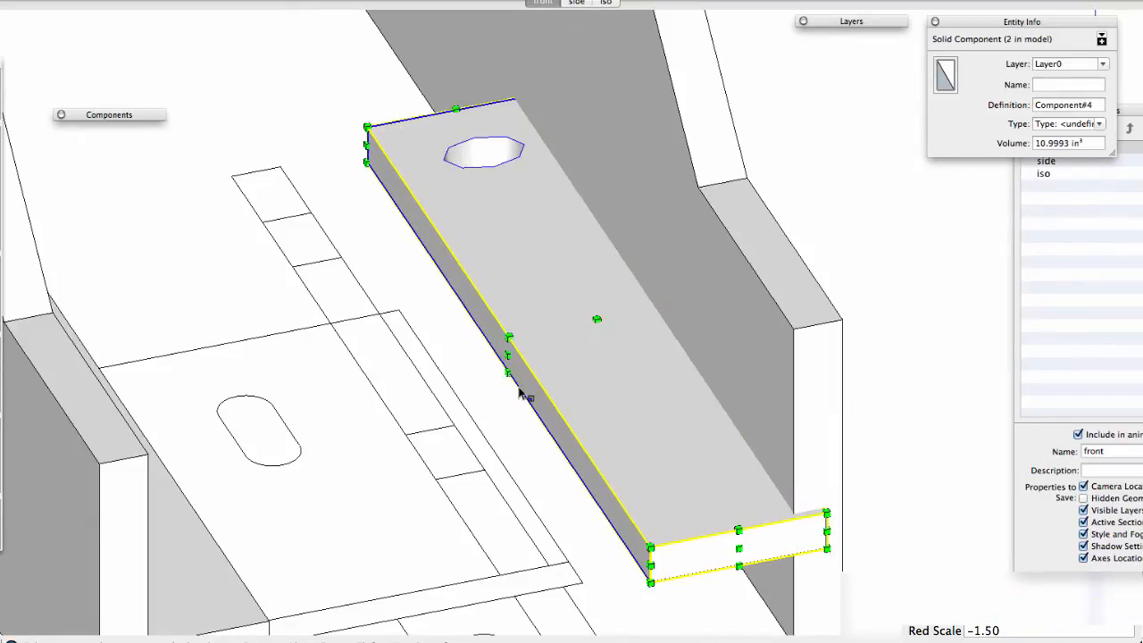
pyautogui.scroll(-6, 523, 393)
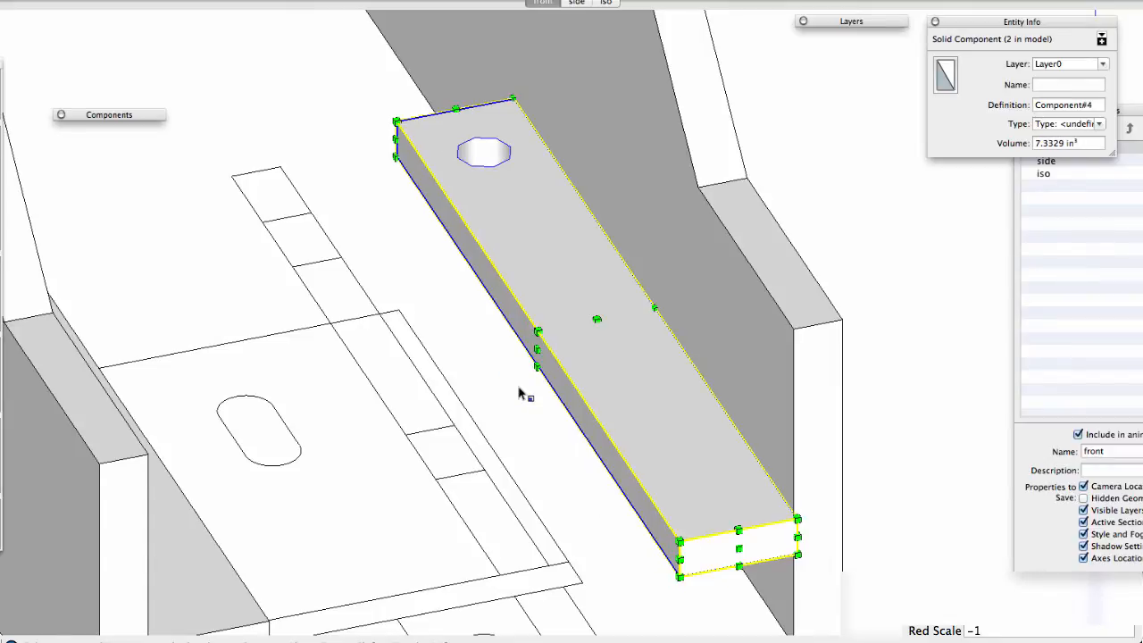
# - Select both flat bars and copy them straight up, locked to the vertical direction, to the upper bar's level in the side drawing
pyautogui.moveTo(523, 393); pyautogui.dragTo(370, 331, button='middle')
pyautogui.press('space')
pyautogui.keyDown('shift'); pyautogui.click(291, 429); pyautogui.keyUp('shift')
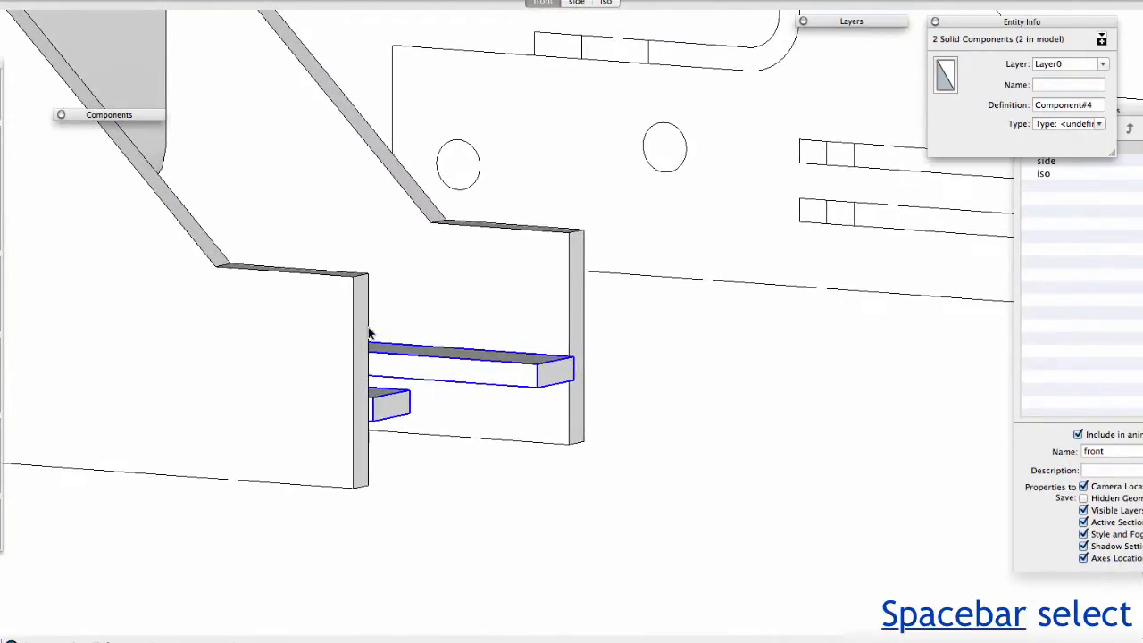
pyautogui.press('m')
pyautogui.click(535, 362)
pyautogui.press('alt')
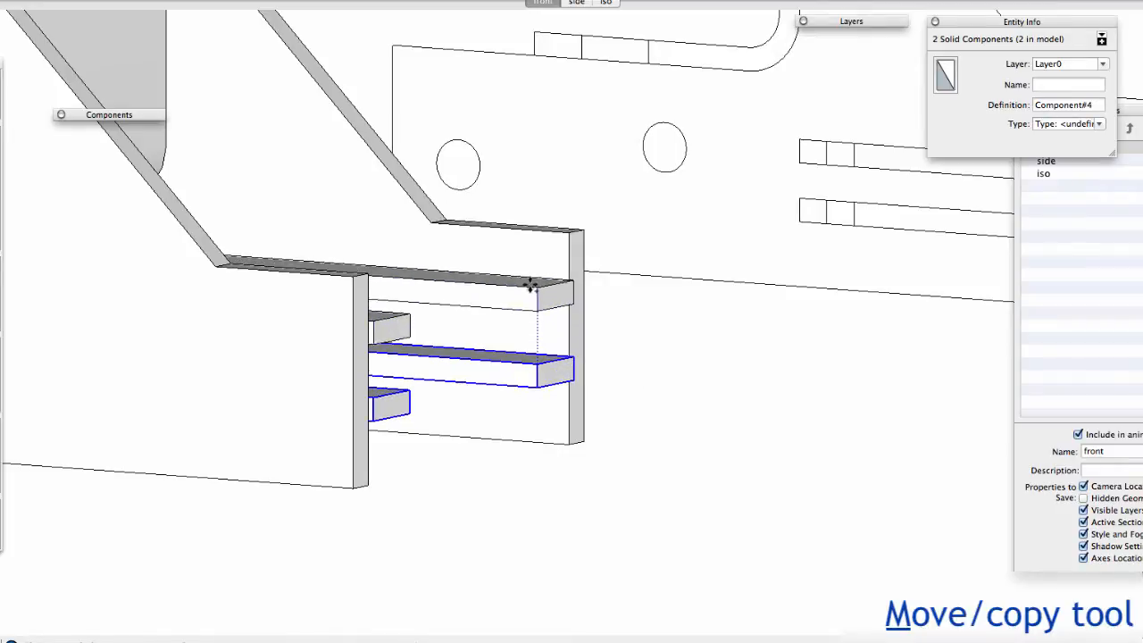
pyautogui.press('shift')
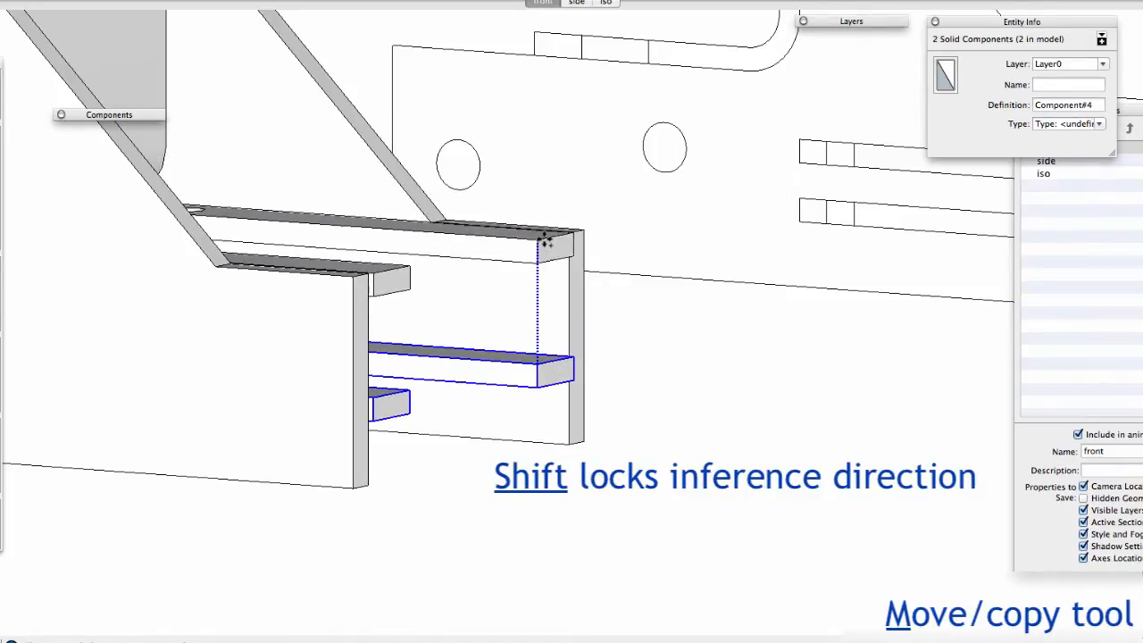
pyautogui.click(824, 143)
pyautogui.moveTo(582, 314); pyautogui.dragTo(464, 424, button='middle')
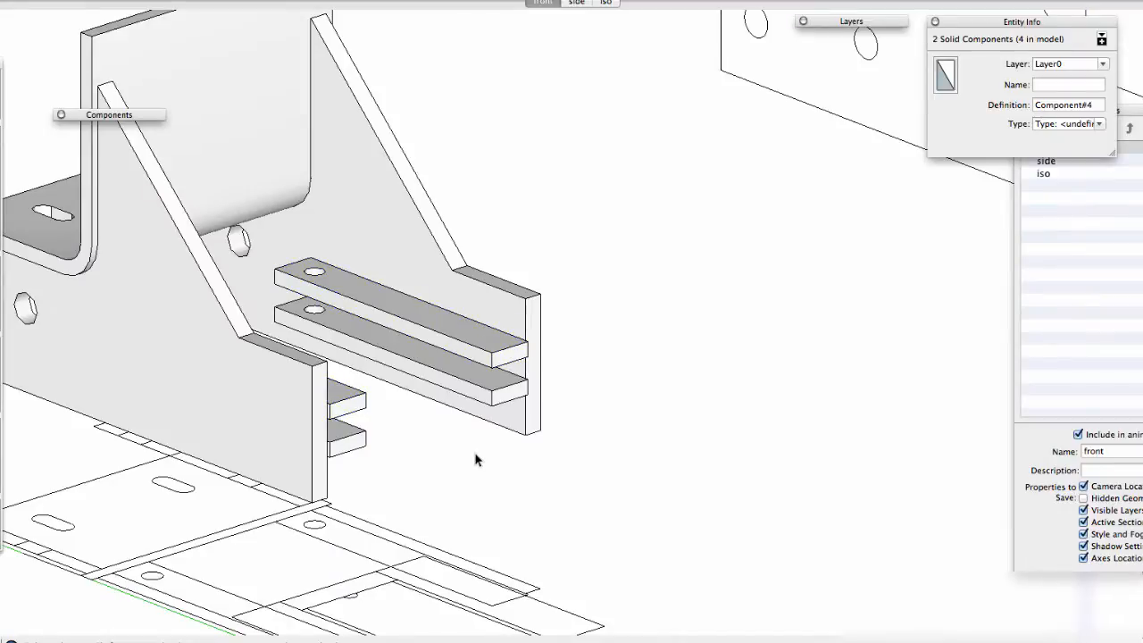
# - Draw a rectangle over the end plate's outline in the plan drawing and push/pull it straight up into an upright plate
pyautogui.click(477, 458)
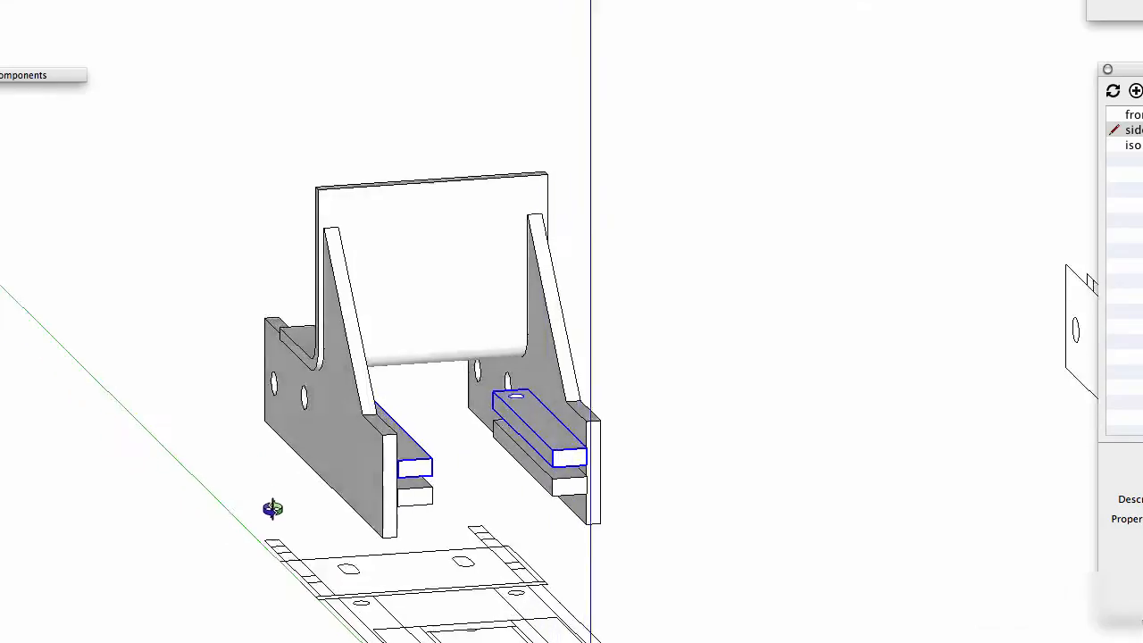
pyautogui.moveTo(314, 480); pyautogui.dragTo(311, 441, button='middle')
pyautogui.scroll(3, 390, 458)
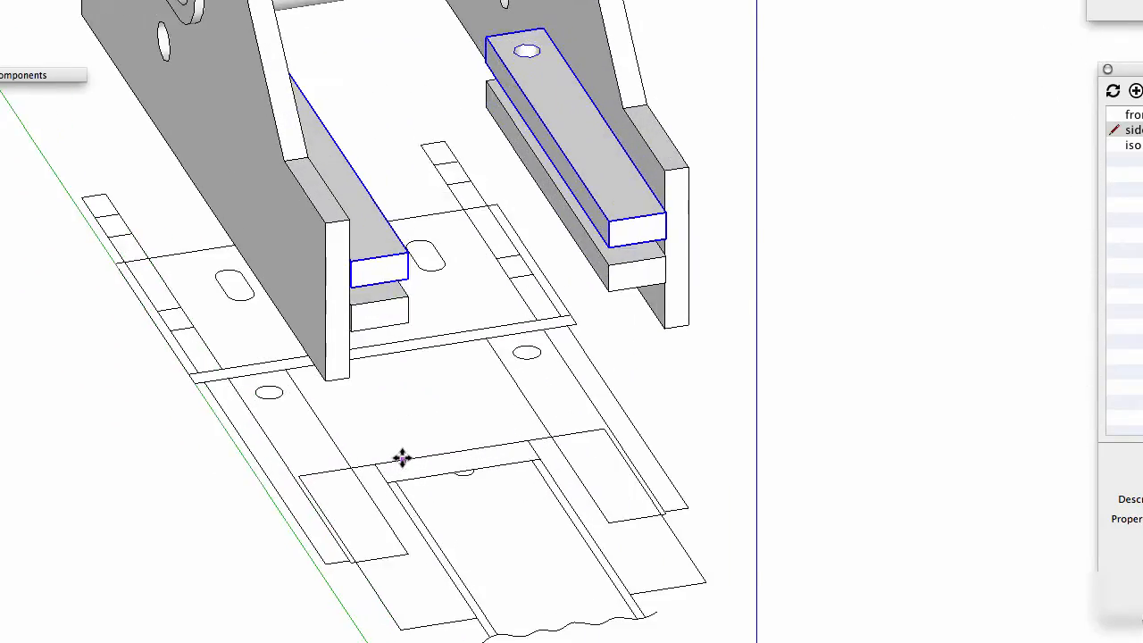
pyautogui.press('r')
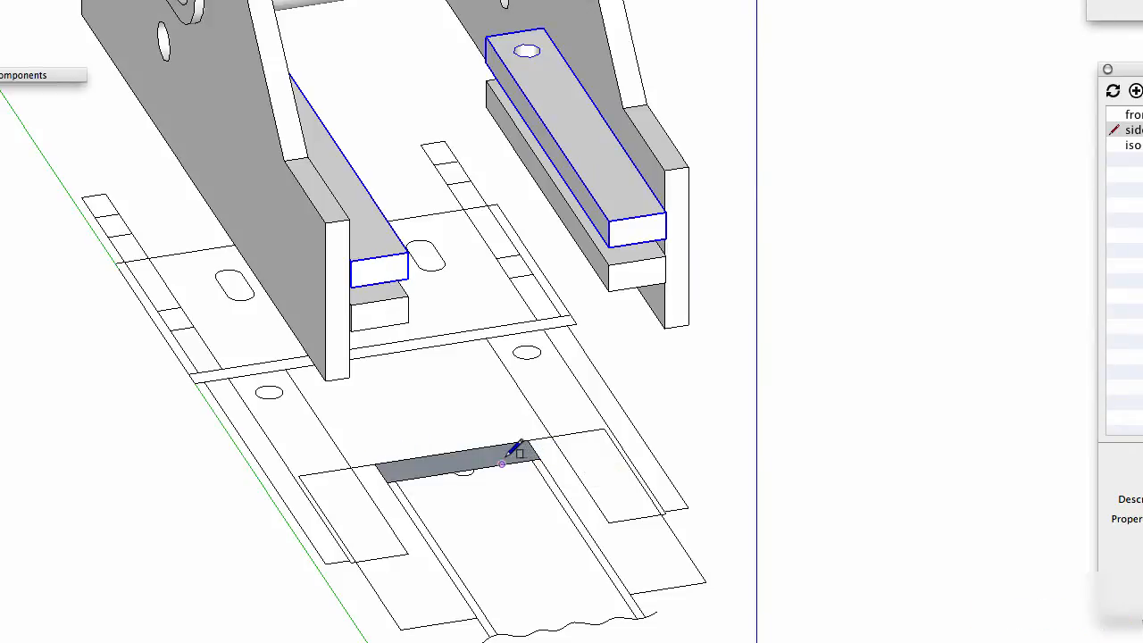
pyautogui.press('p')
pyautogui.moveTo(492, 462); pyautogui.dragTo(493, 320)
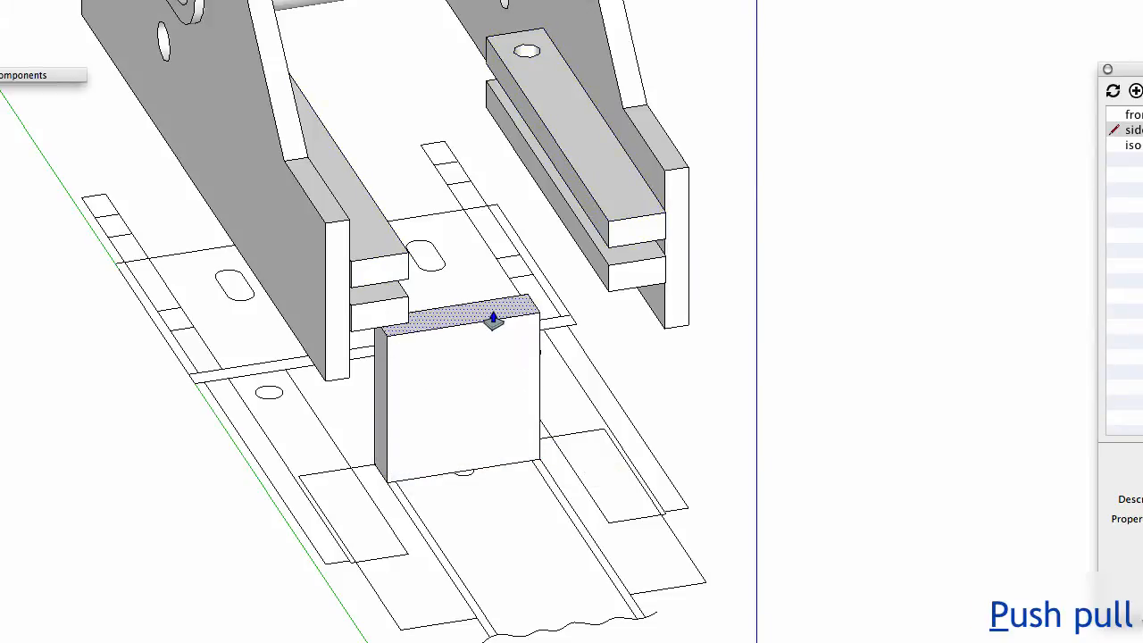
pyautogui.moveTo(492, 320)
pyautogui.mouseDown(button='middle')
pyautogui.moveTo(458, 390)
pyautogui.moveTo(441, 372)
pyautogui.moveTo(476, 383)
pyautogui.moveTo(474, 392)
pyautogui.mouseUp(button='middle')
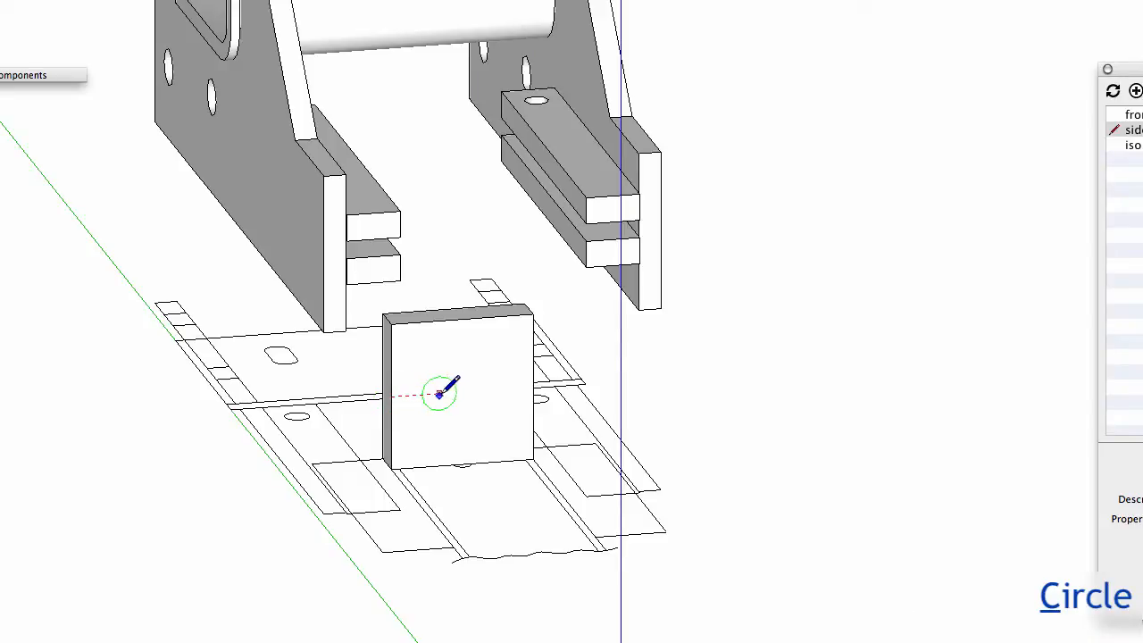
# - Draw a circle centred on the upright plate's front face and extrude it forward to the break line in the plan drawing
pyautogui.press('shift')
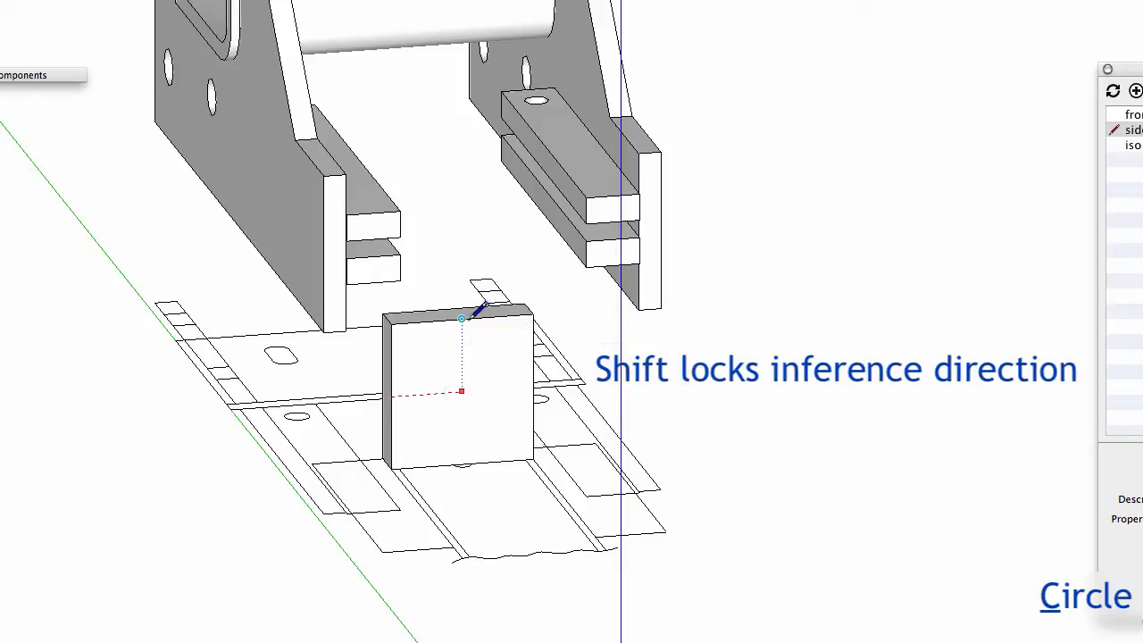
pyautogui.click(460, 391)
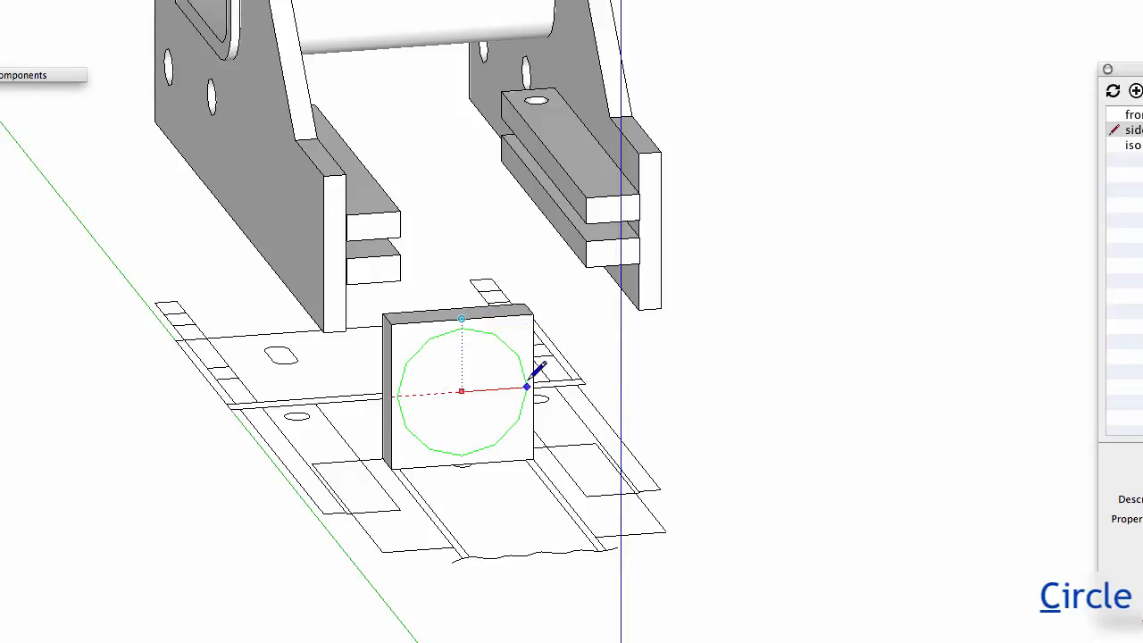
pyautogui.click(527, 386)
pyautogui.press('p')
pyautogui.click(449, 396)
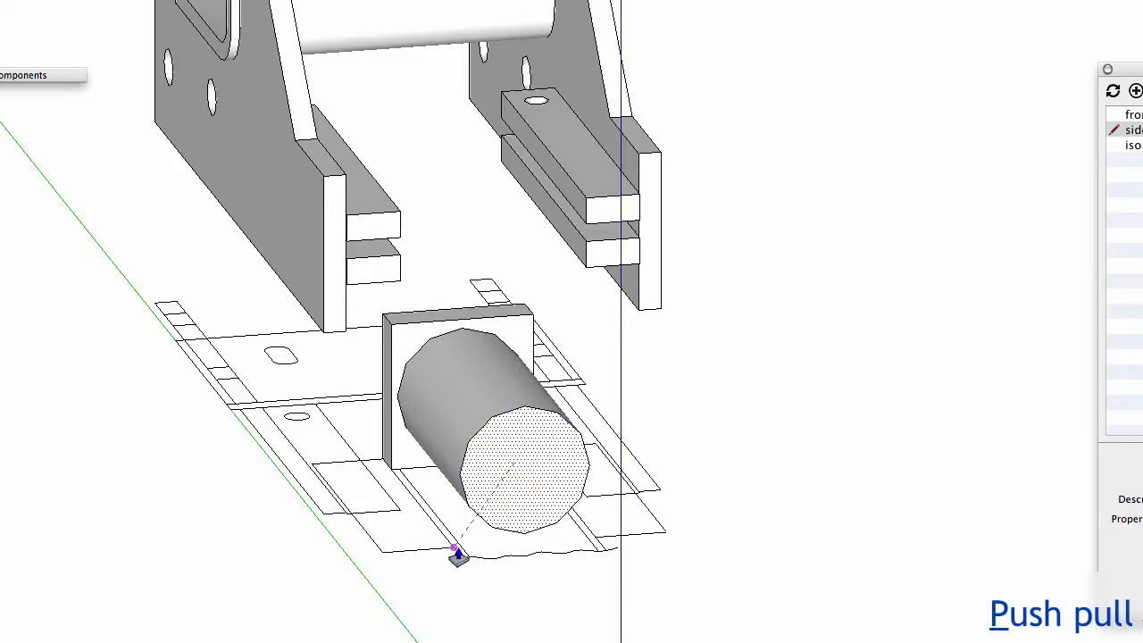
pyautogui.click(489, 554)
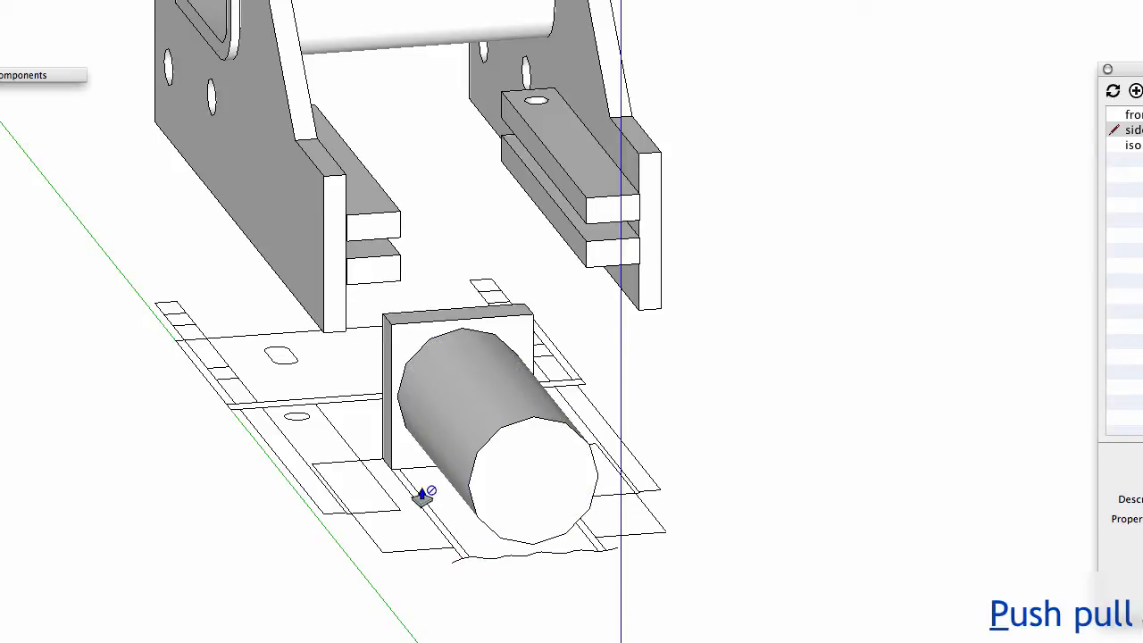
pyautogui.moveTo(605, 526); pyautogui.dragTo(655, 549, button='middle')
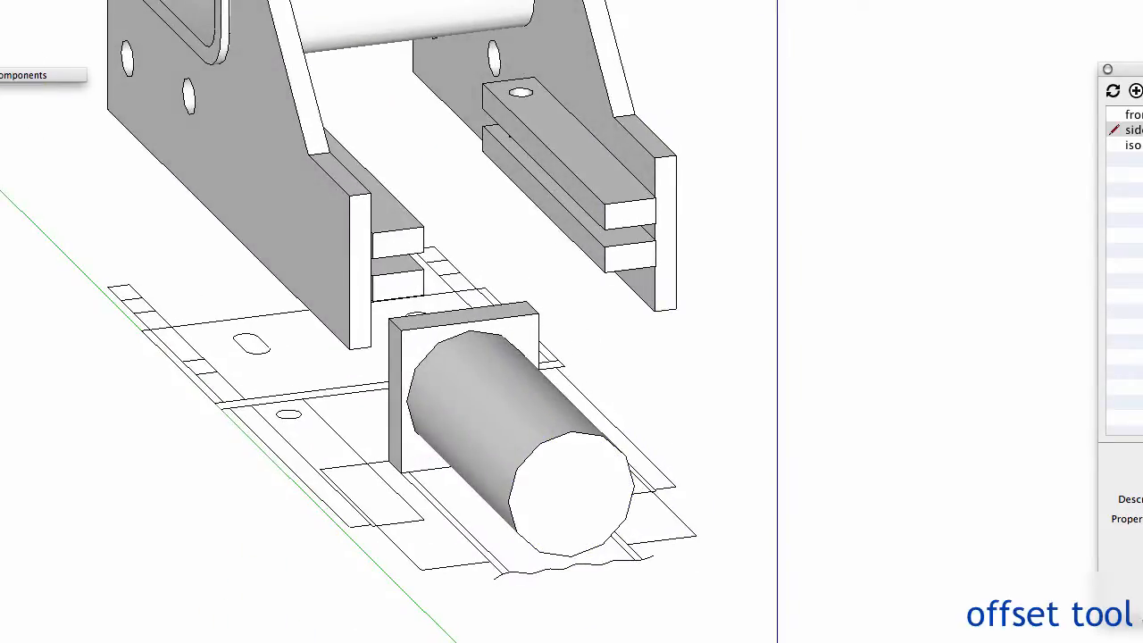
# - Offset the cylinder's end circle inward and push the inner face back to the plate to hollow out the pipe
pyautogui.click(536, 453)
pyautogui.click(542, 456)
pyautogui.press('p')
pyautogui.moveTo(580, 503); pyautogui.dragTo(404, 346)
pyautogui.moveTo(500, 449); pyautogui.dragTo(497, 408, button='middle')
# - Select all connected geometry of the pipe and its end plate and make it a group
pyautogui.press('space')
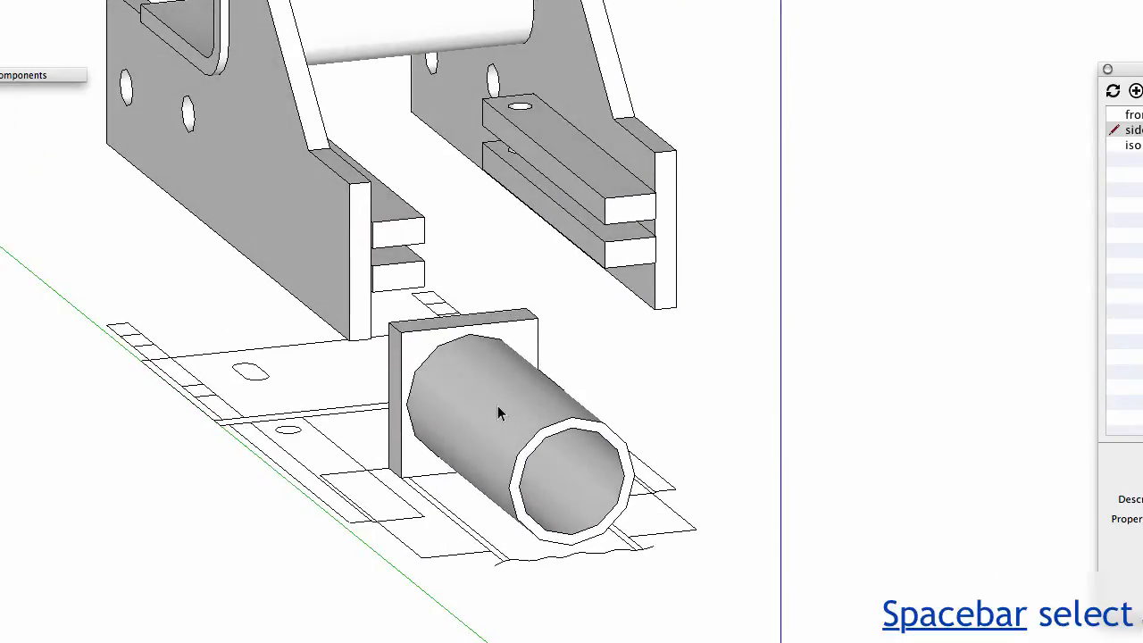
pyautogui.tripleClick(497, 405)
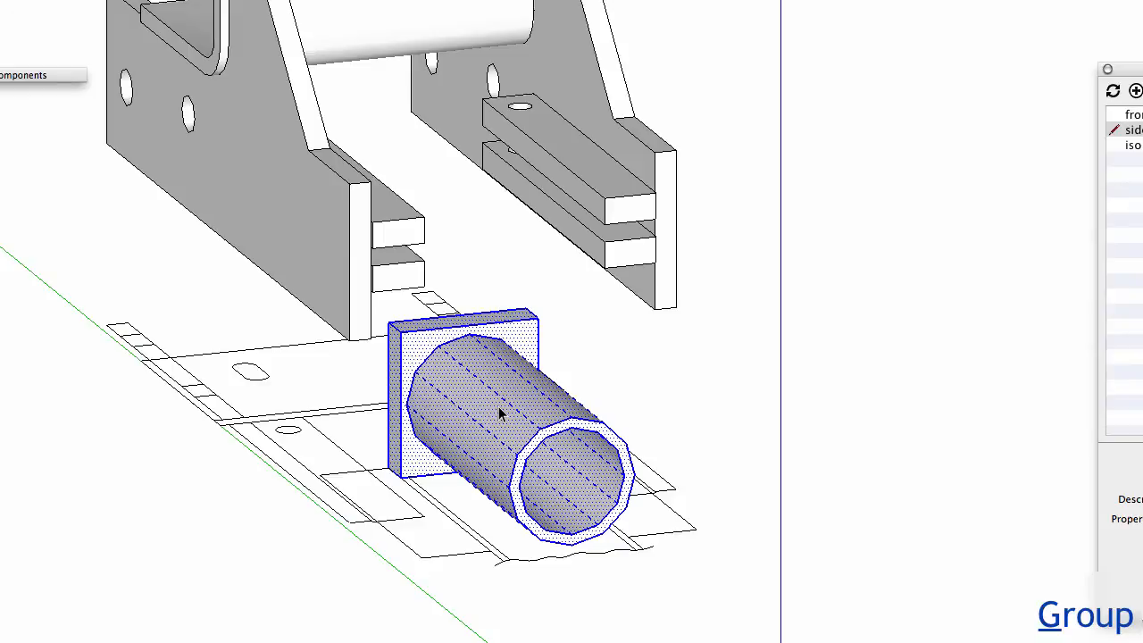
pyautogui.press('g')
# - Draw a rectangle over the wide flat plate's outline in the plan drawing, from its rear corner to the opposite front corner
pyautogui.scroll(-2, 495, 418)
pyautogui.moveTo(495, 418); pyautogui.dragTo(411, 499, button='middle')
pyautogui.press('r')
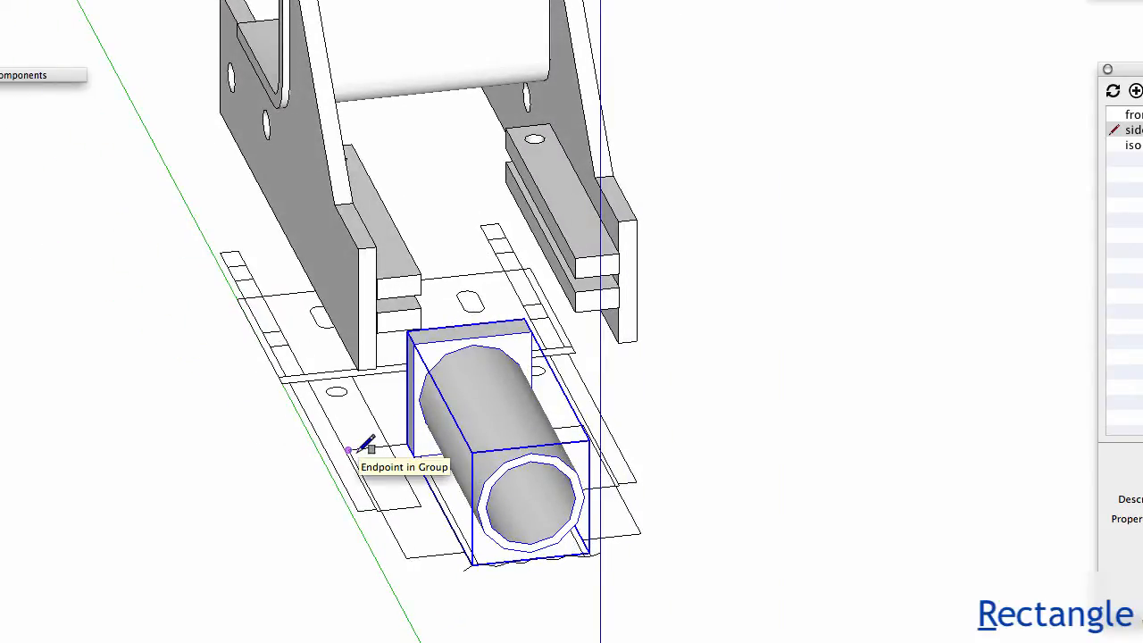
pyautogui.scroll(3, 350, 449)
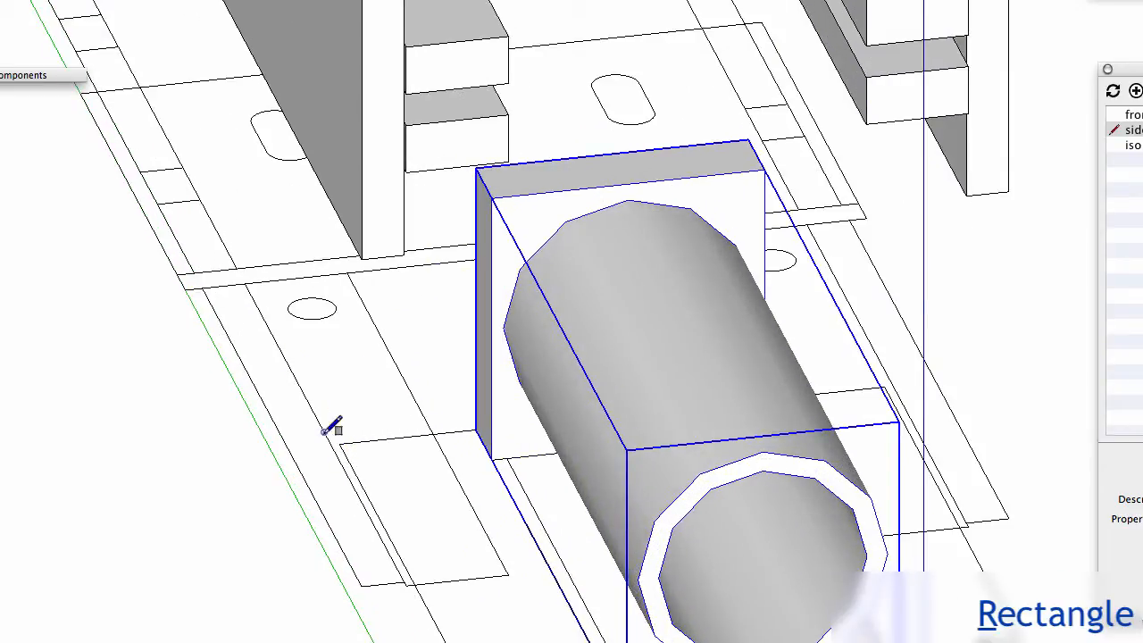
pyautogui.click(340, 444)
pyautogui.scroll(-5, 384, 451)
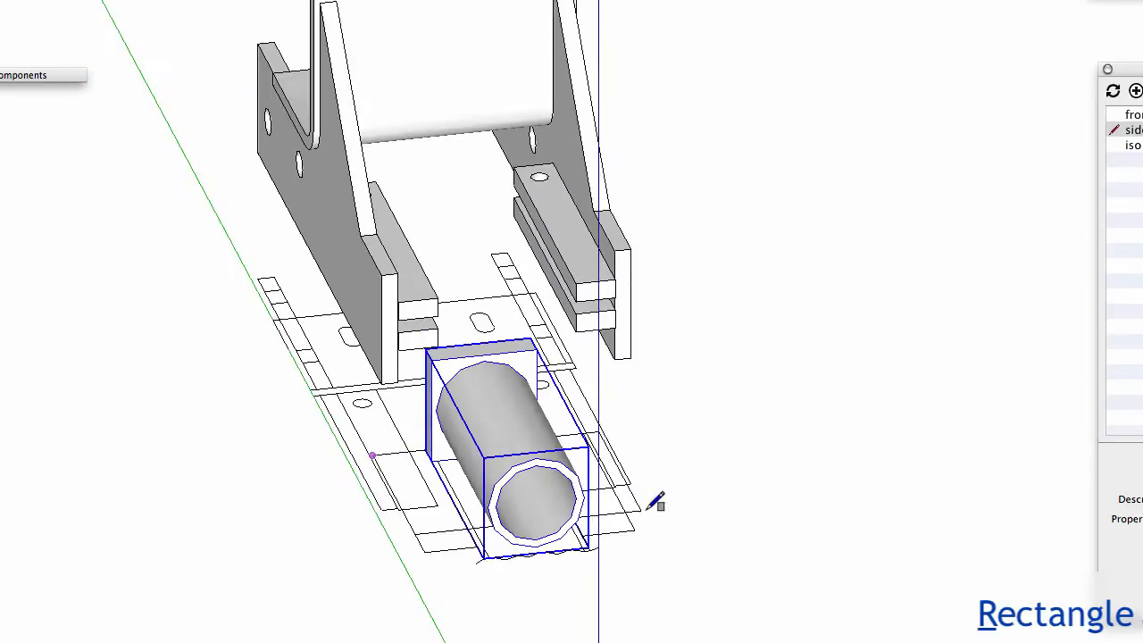
pyautogui.click(631, 528)
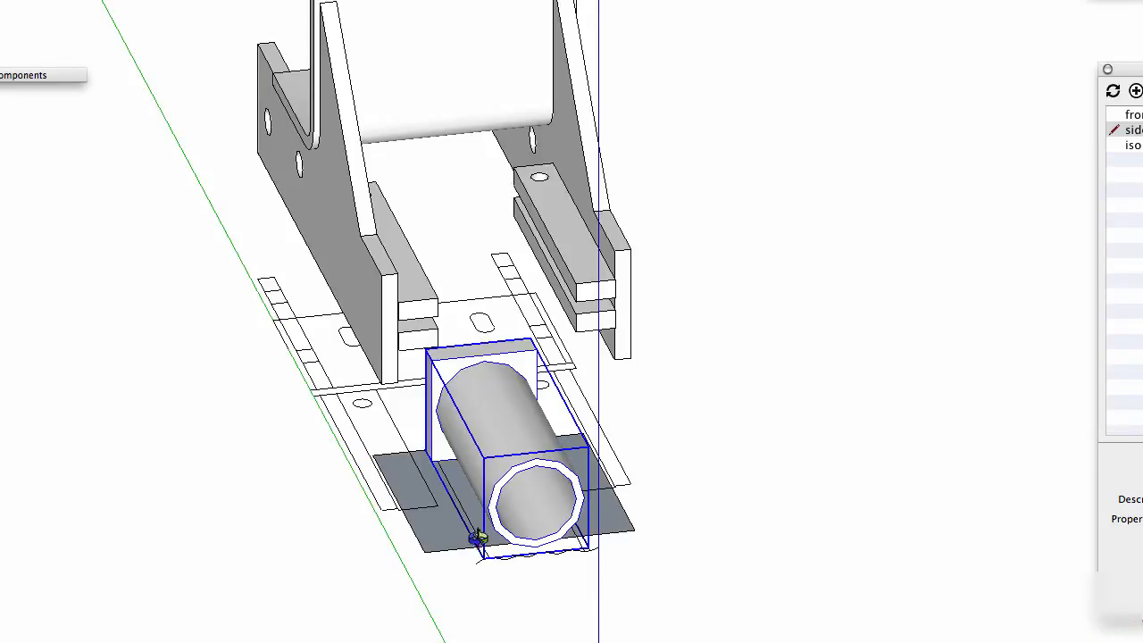
# - Push/pull the rectangle up to the underside of the upper bars, and its bottom face up to the top of the lower bars
pyautogui.moveTo(617, 523); pyautogui.dragTo(526, 523, button='middle')
pyautogui.press('p')
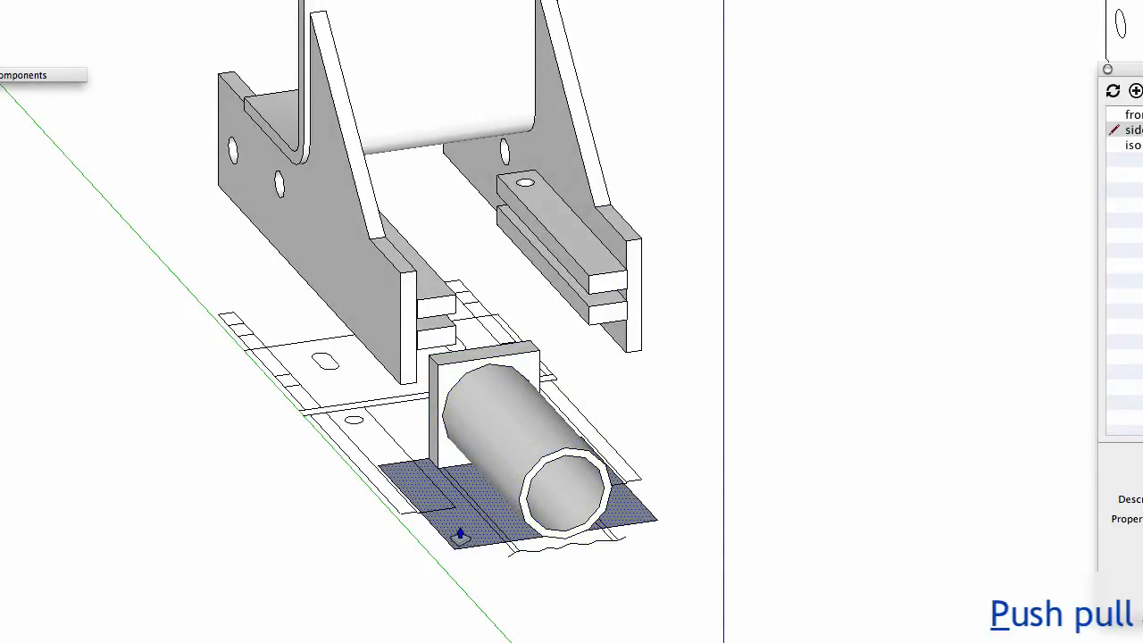
pyautogui.click(468, 518)
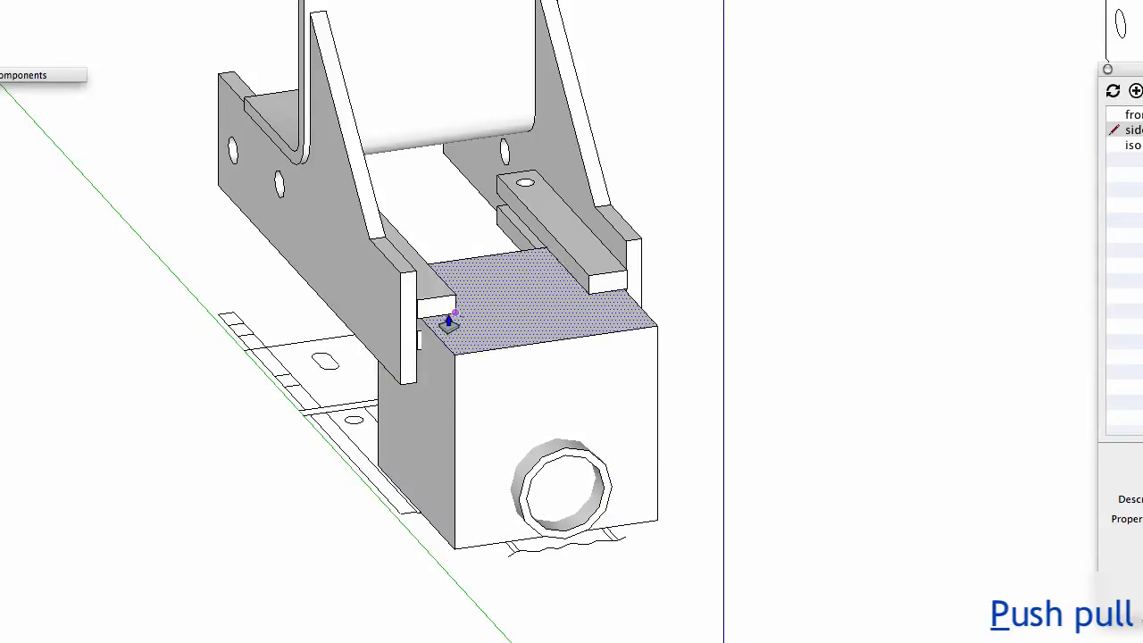
pyautogui.click(449, 323)
pyautogui.moveTo(434, 467); pyautogui.dragTo(478, 453, button='middle')
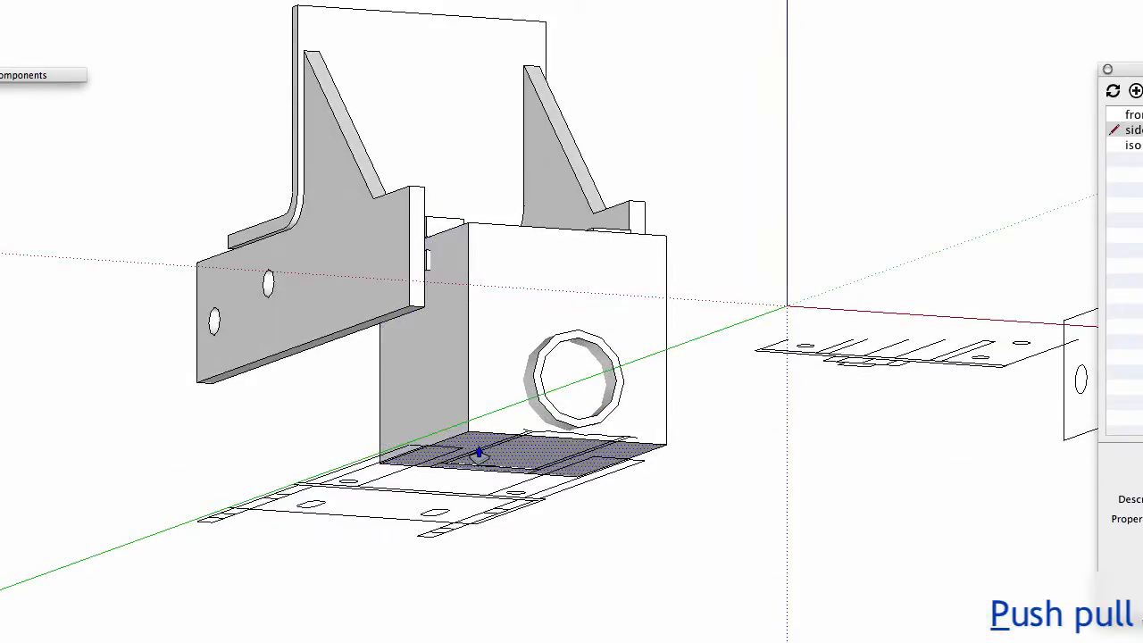
pyautogui.click(479, 449)
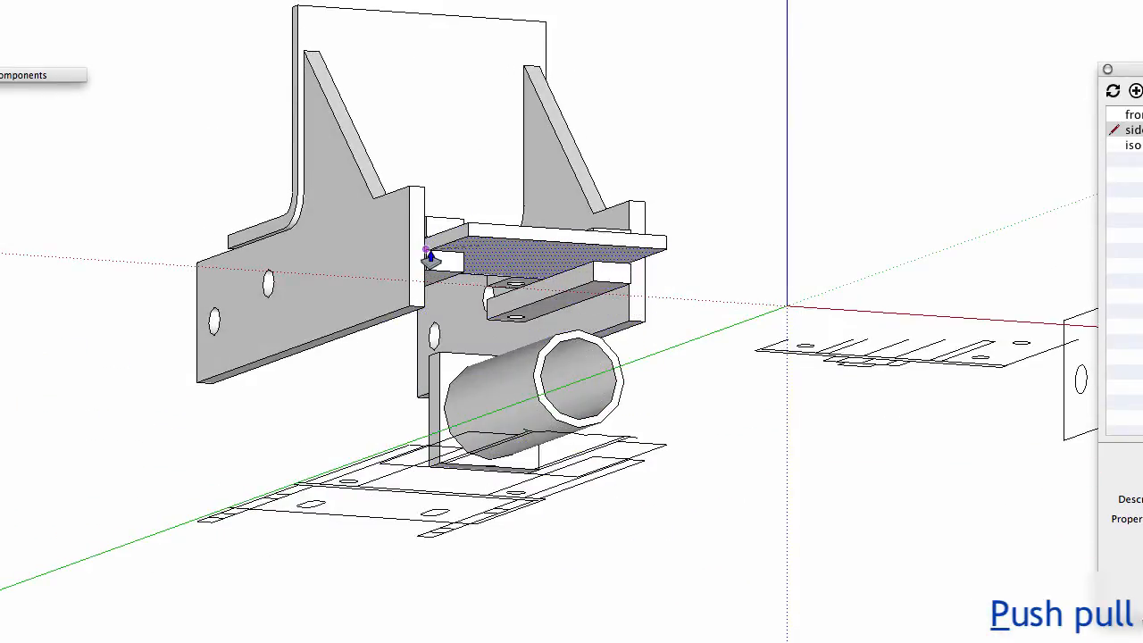
pyautogui.click(431, 257)
pyautogui.moveTo(477, 262); pyautogui.dragTo(570, 565, button='middle')
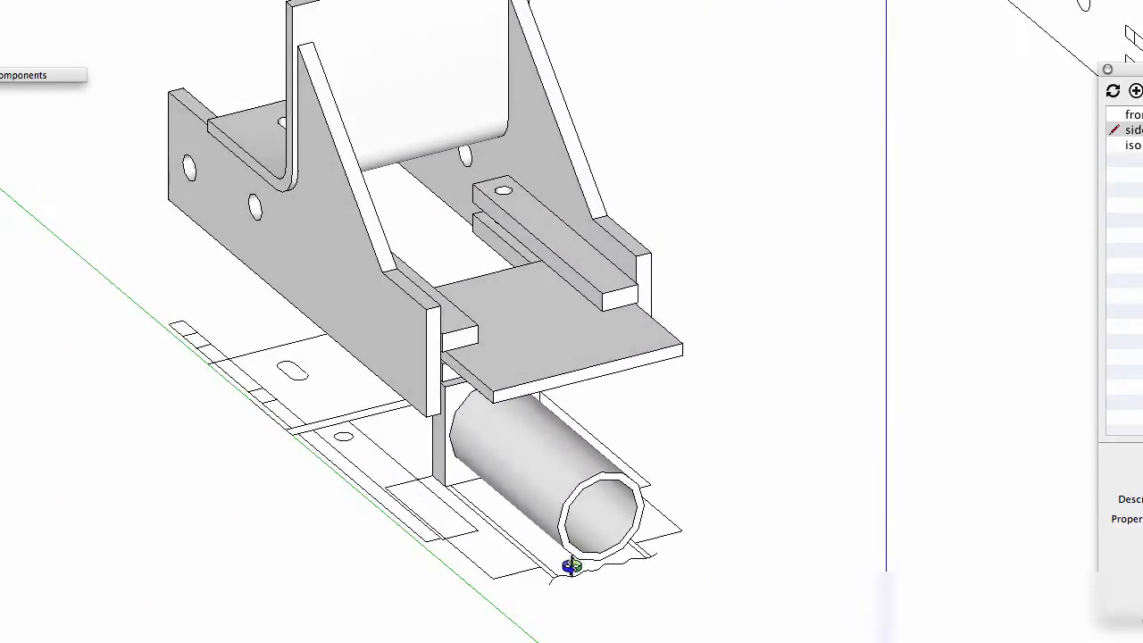
# - Open the pipe group, copy the pipe's outer cylindrical surface, and paste it in place outside the group
pyautogui.click(561, 505)
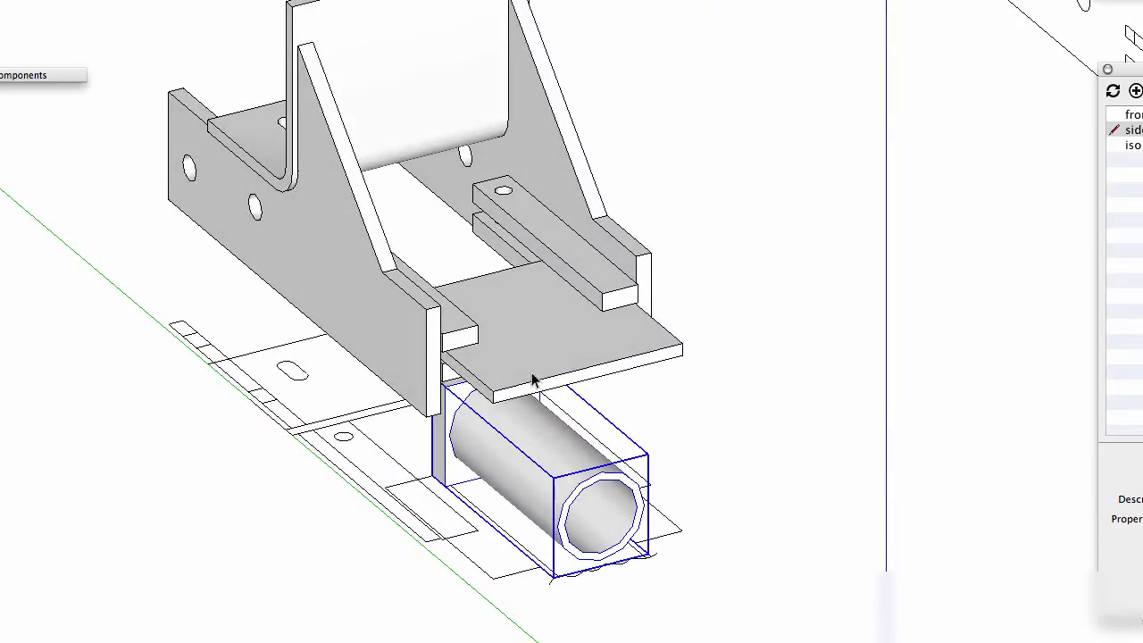
pyautogui.keyDown('shift'); pyautogui.moveTo(540, 354); pyautogui.dragTo(513, 396, button='middle'); pyautogui.keyUp('shift')
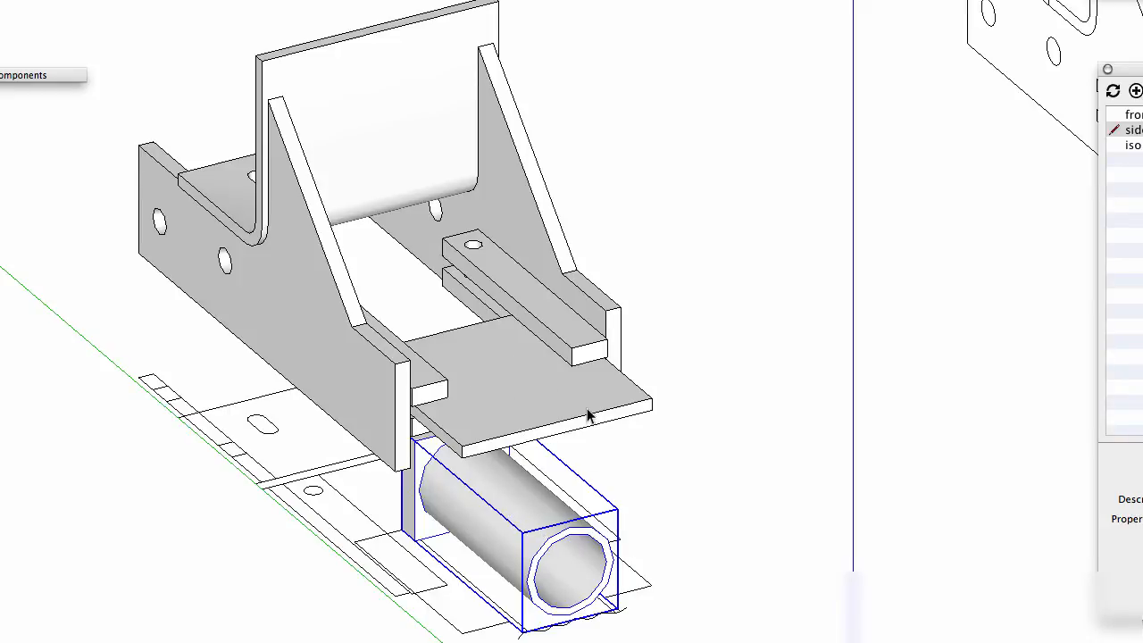
pyautogui.doubleClick(533, 504)
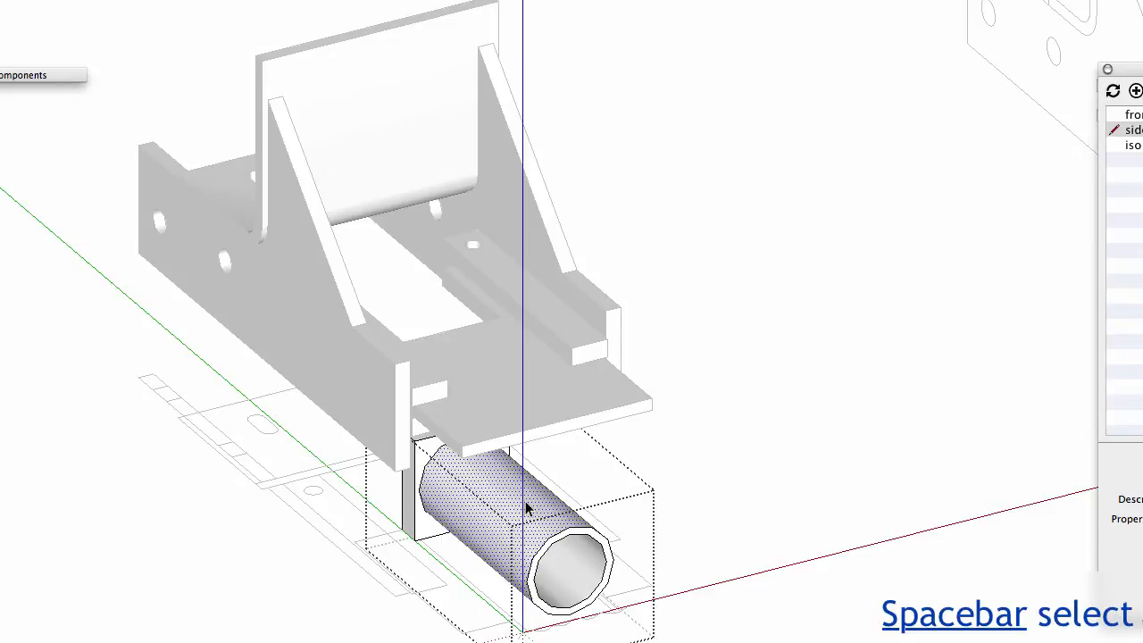
pyautogui.click(24, 9)
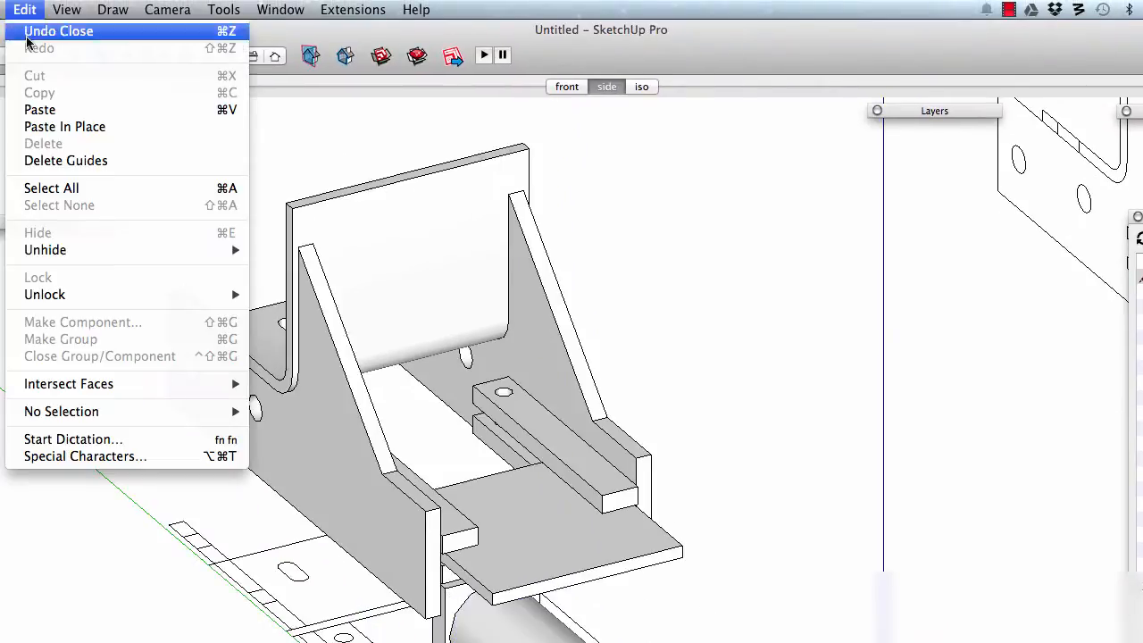
pyautogui.click(52, 131)
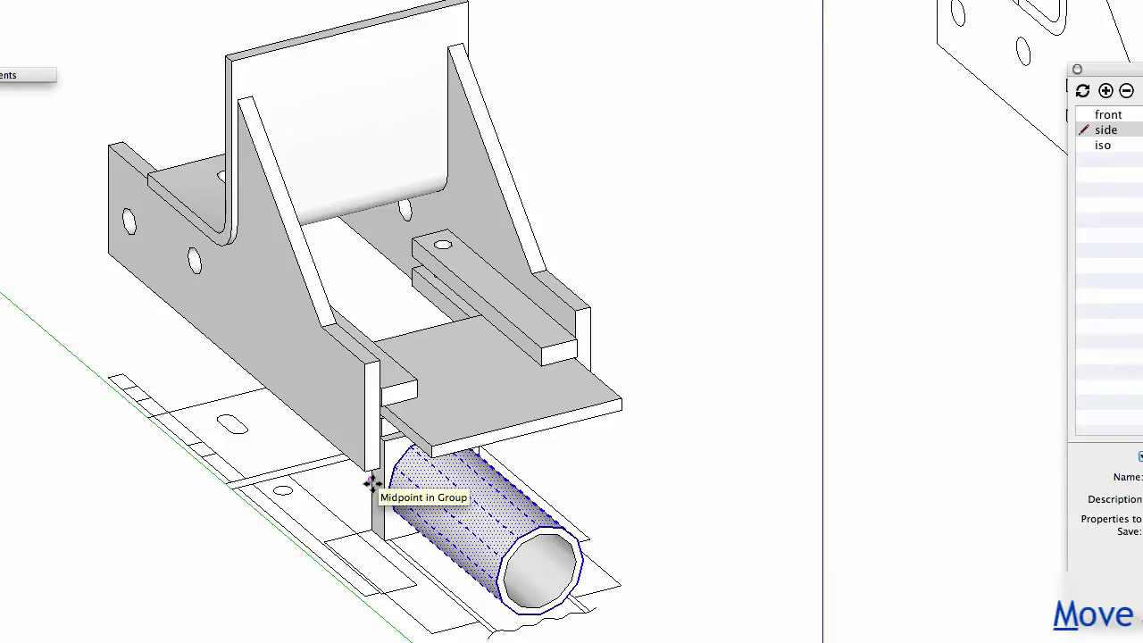
# - Move the pasted cylinder surface straight up from the end plate's edge midpoint to the flat plate's mid-thickness
pyautogui.scroll(4, 371, 479)
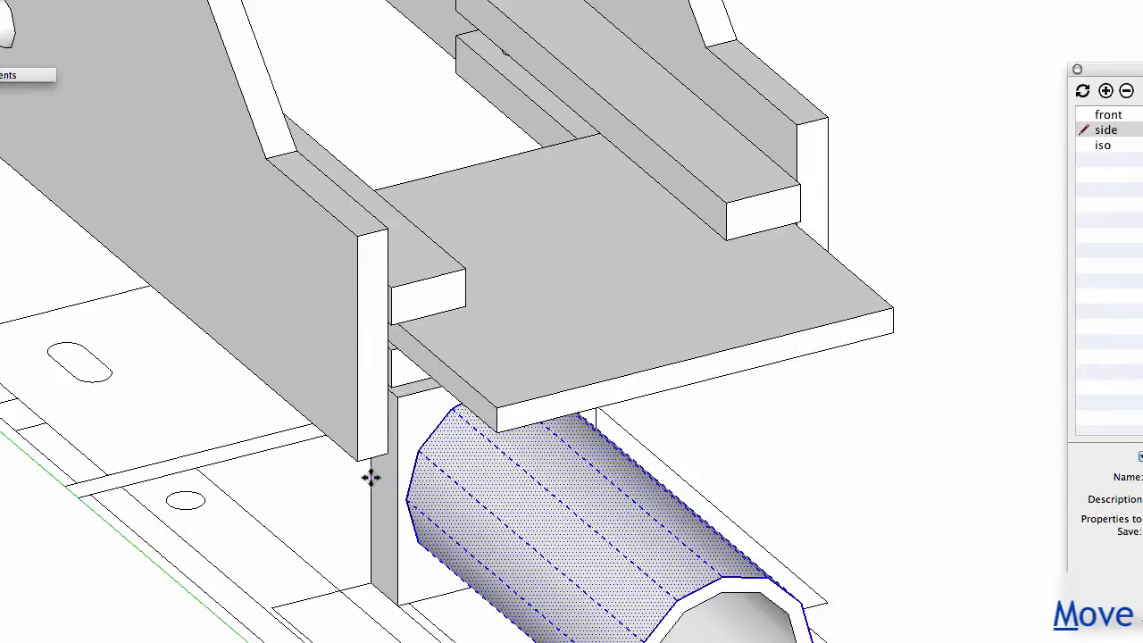
pyautogui.moveTo(370, 475); pyautogui.dragTo(495, 416)
pyautogui.moveTo(592, 429); pyautogui.dragTo(600, 361, button='middle')
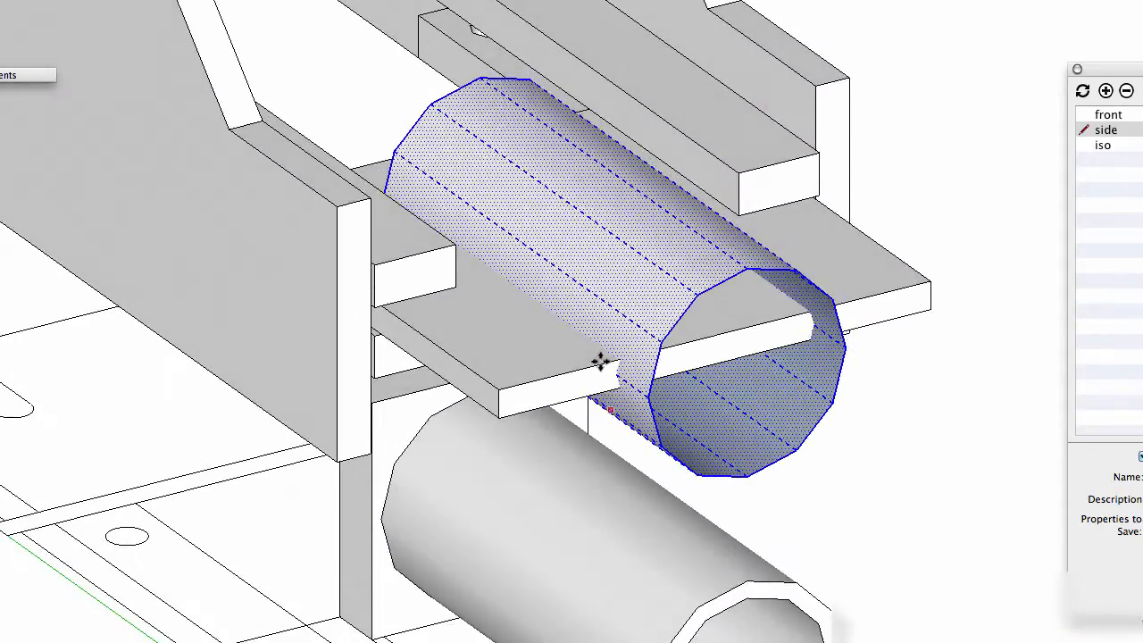
# - Add the whole flat plate to the cylinder selection and intersect the faces with the selection only
pyautogui.press('space')
pyautogui.keyDown('shift'); pyautogui.click(515, 355); pyautogui.keyUp('shift')
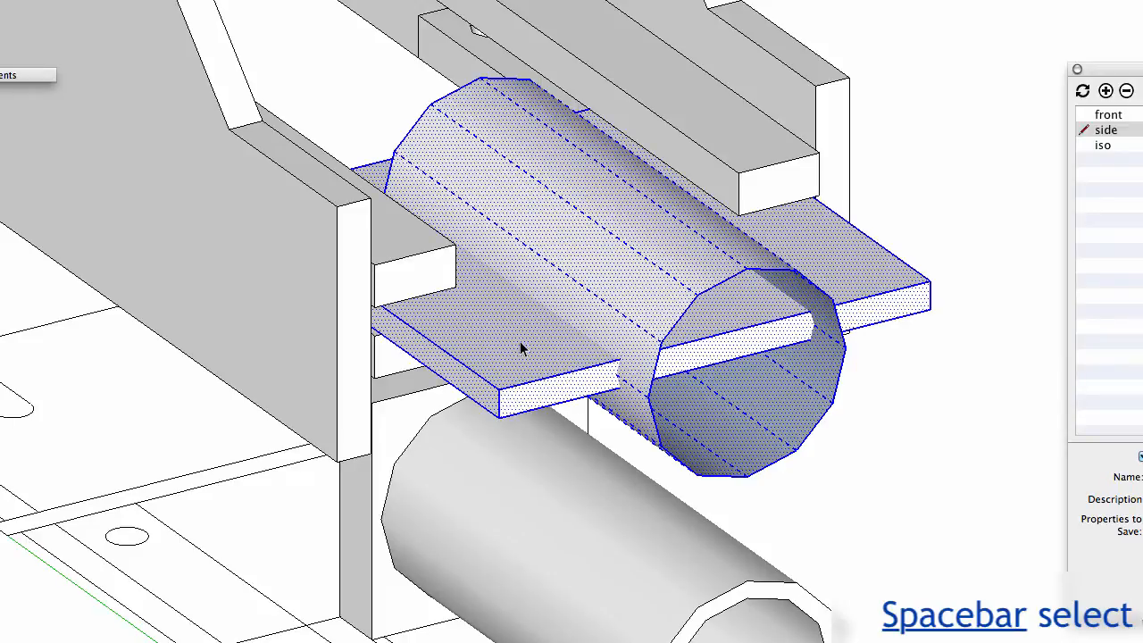
pyautogui.rightClick(519, 341)
pyautogui.moveTo(574, 342)
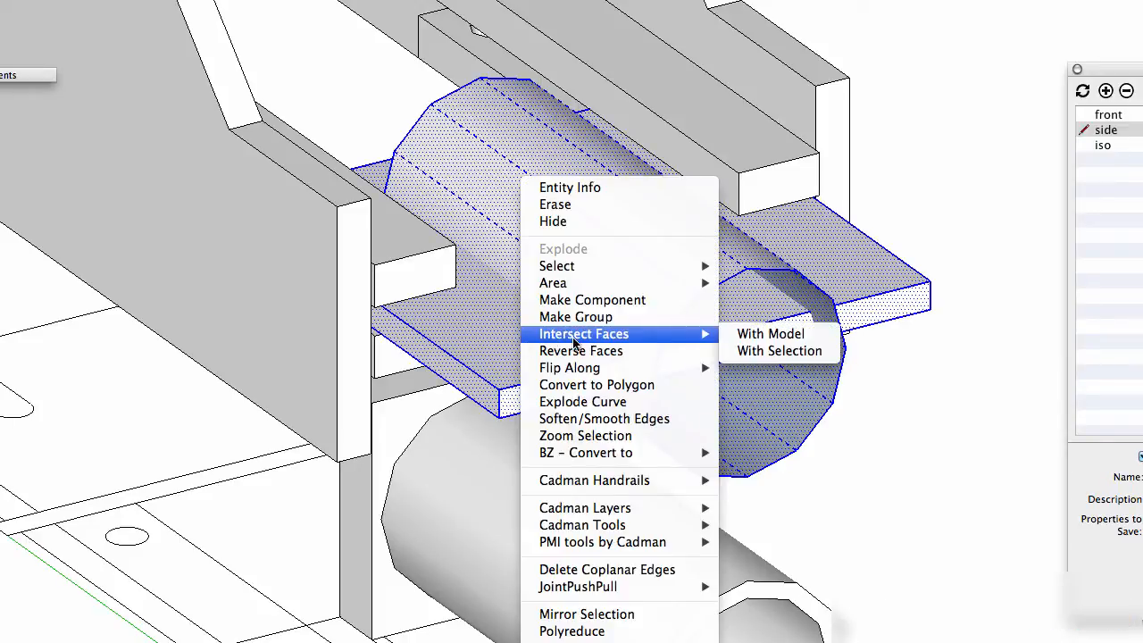
pyautogui.click(794, 354)
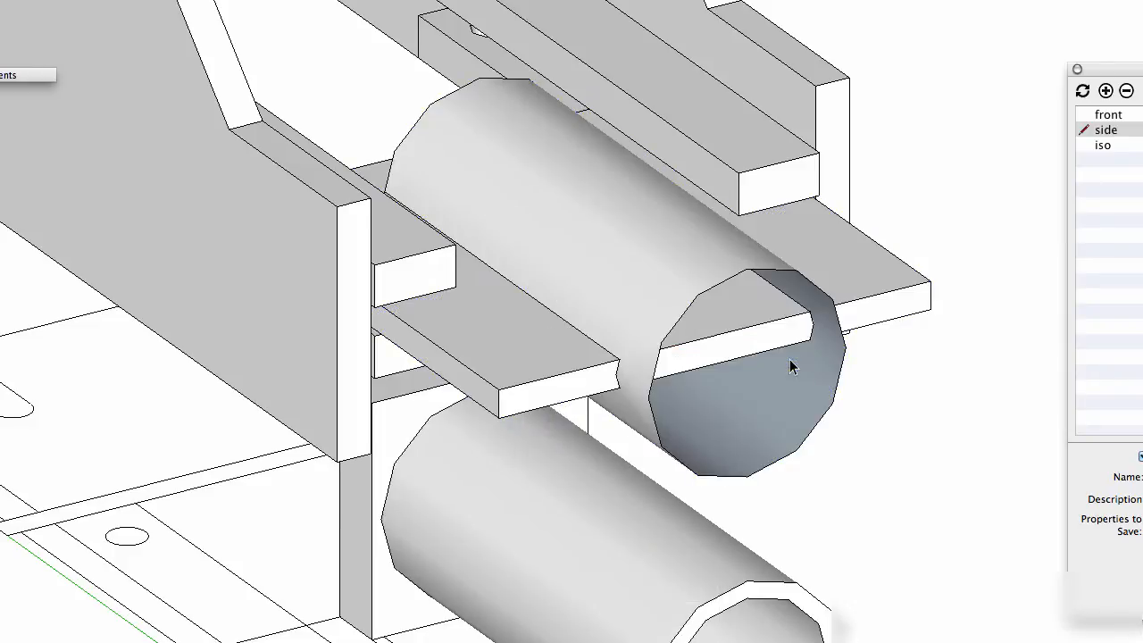
# - Erase the cylinder surface and its leftover arc edges above and below the flat plate, keeping the intersection lines
pyautogui.press('e')
pyautogui.click(732, 282)
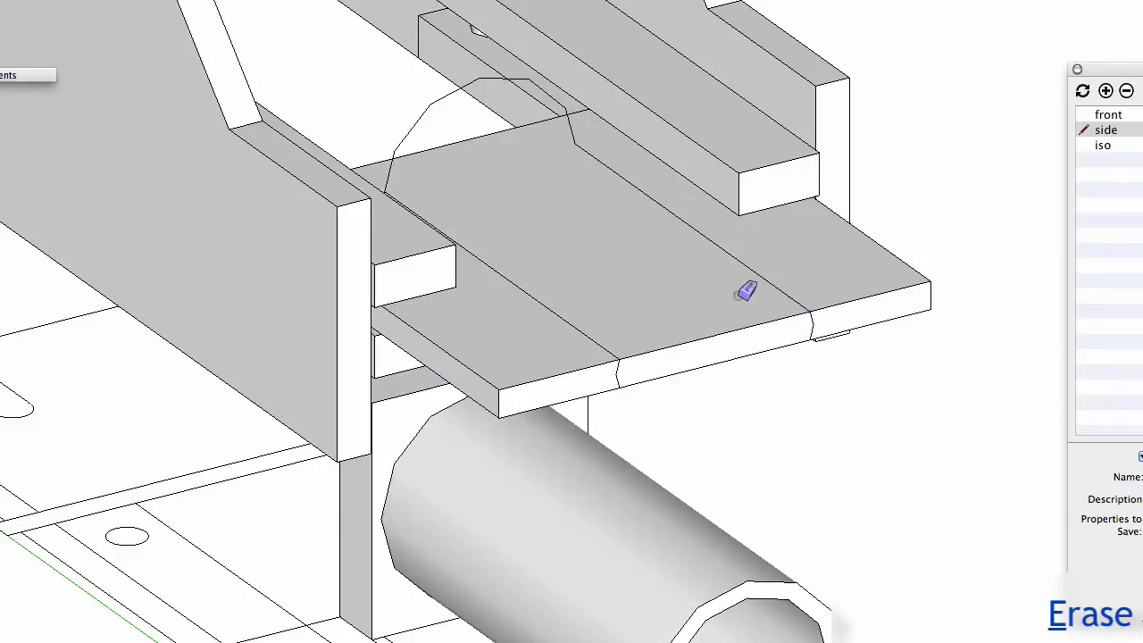
pyautogui.click(432, 102)
pyautogui.moveTo(574, 288)
pyautogui.mouseDown(button='middle')
pyautogui.moveTo(504, 244)
pyautogui.moveTo(462, 170)
pyautogui.mouseUp(button='middle')
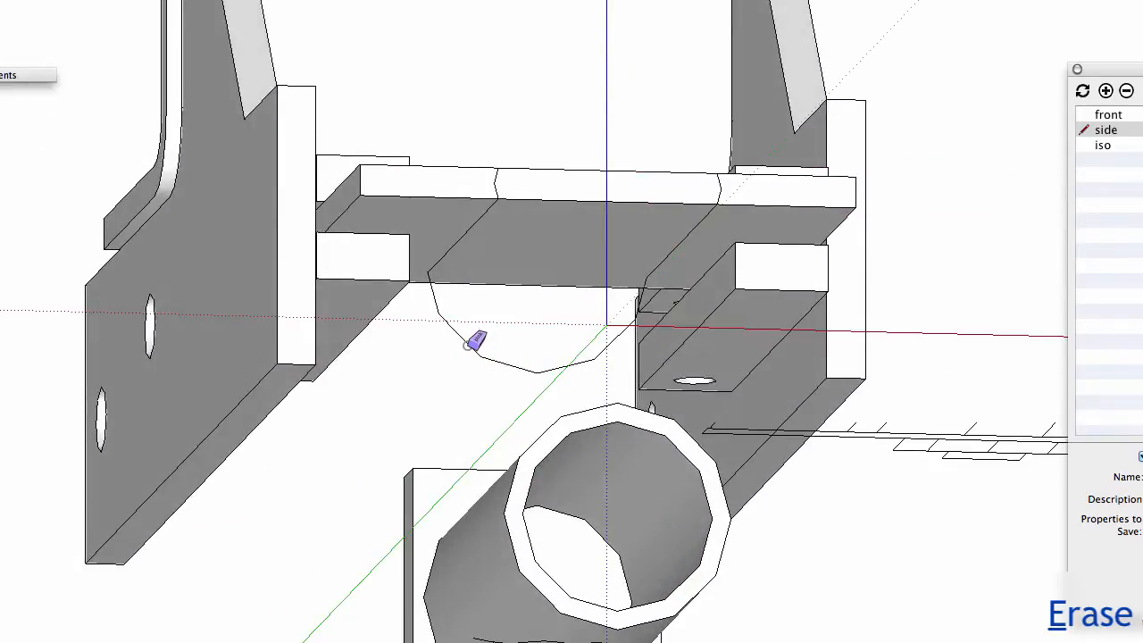
# - Join the inner ends of the intersection lines with a line on the flat plate's top face and erase the middle section
pyautogui.moveTo(488, 286); pyautogui.dragTo(515, 216, button='middle')
pyautogui.press('l')
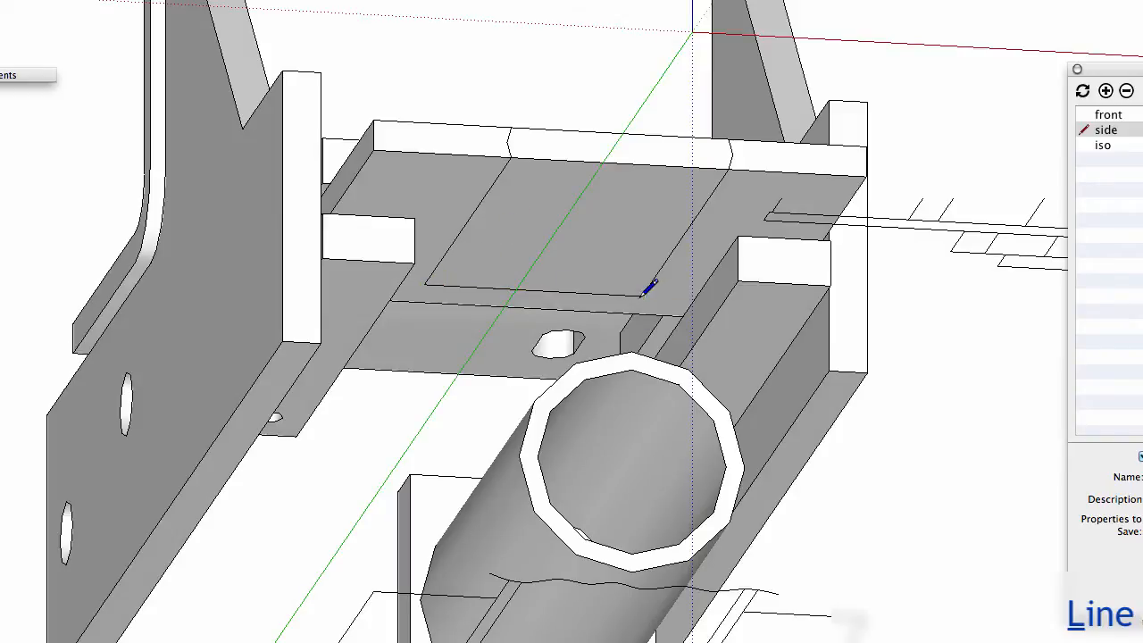
pyautogui.moveTo(555, 168); pyautogui.dragTo(568, 403, button='middle')
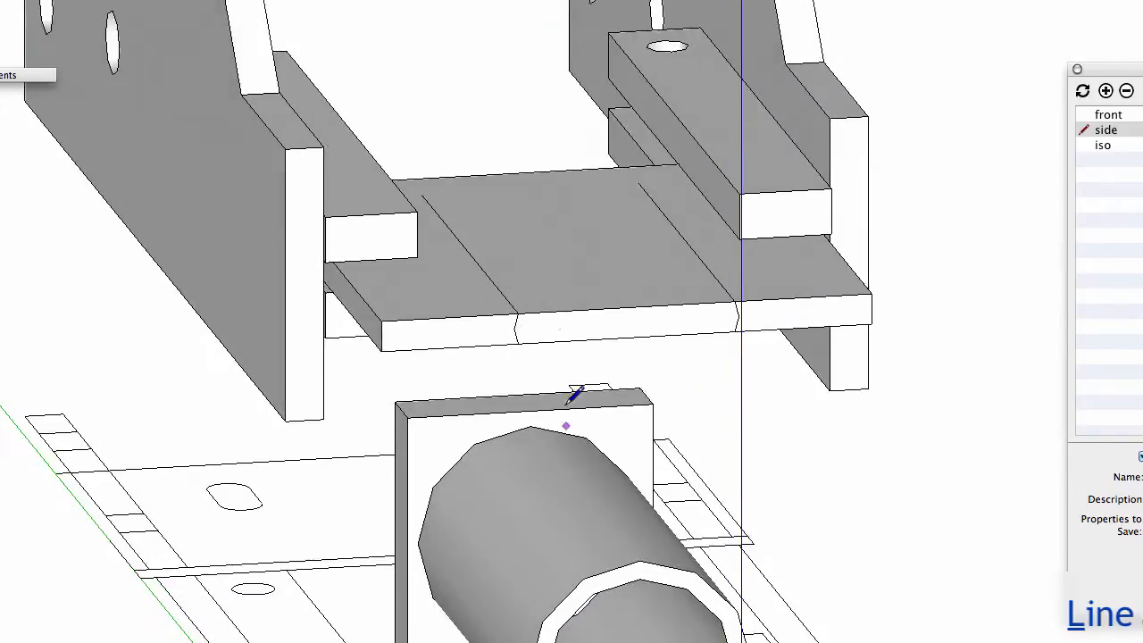
pyautogui.click(422, 194)
pyautogui.click(640, 183)
pyautogui.press('e')
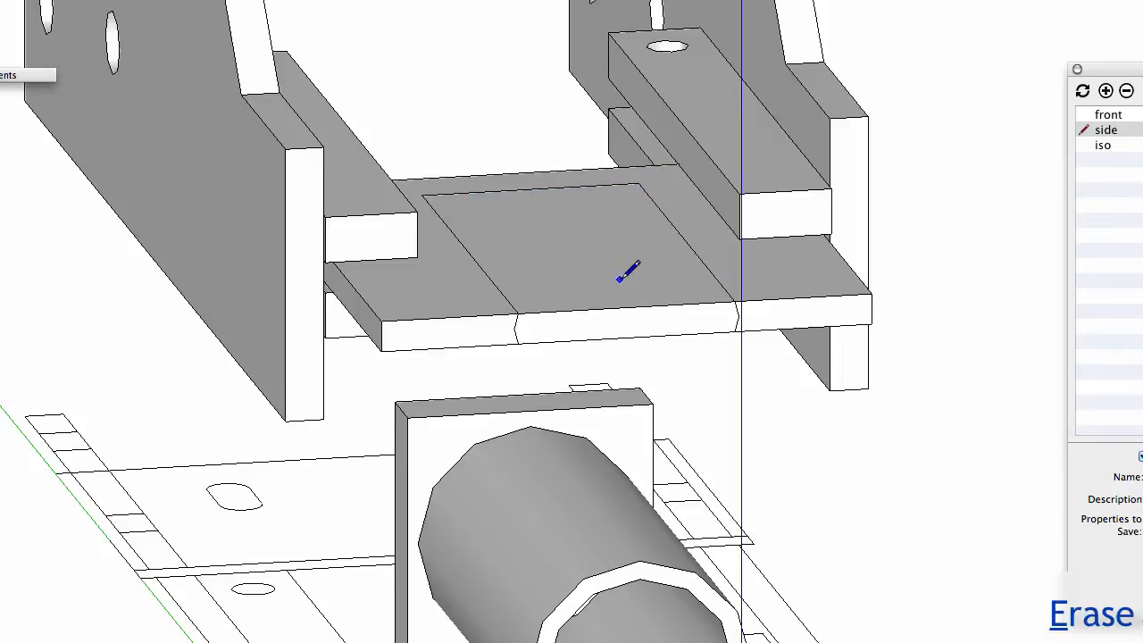
pyautogui.click(624, 309)
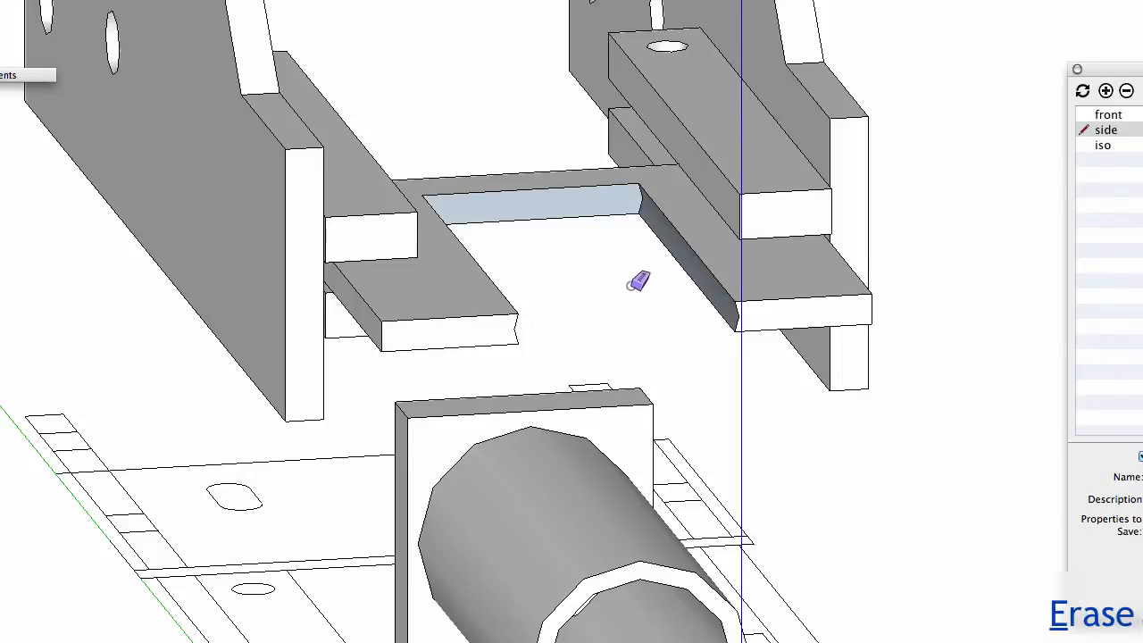
# - Move the pipe group straight up from the end plate's side edge midpoint to the flat plate's mid-thickness
pyautogui.moveTo(637, 281)
pyautogui.mouseDown(button='middle')
pyautogui.moveTo(455, 250)
pyautogui.moveTo(429, 220)
pyautogui.moveTo(699, 263)
pyautogui.mouseUp(button='middle')
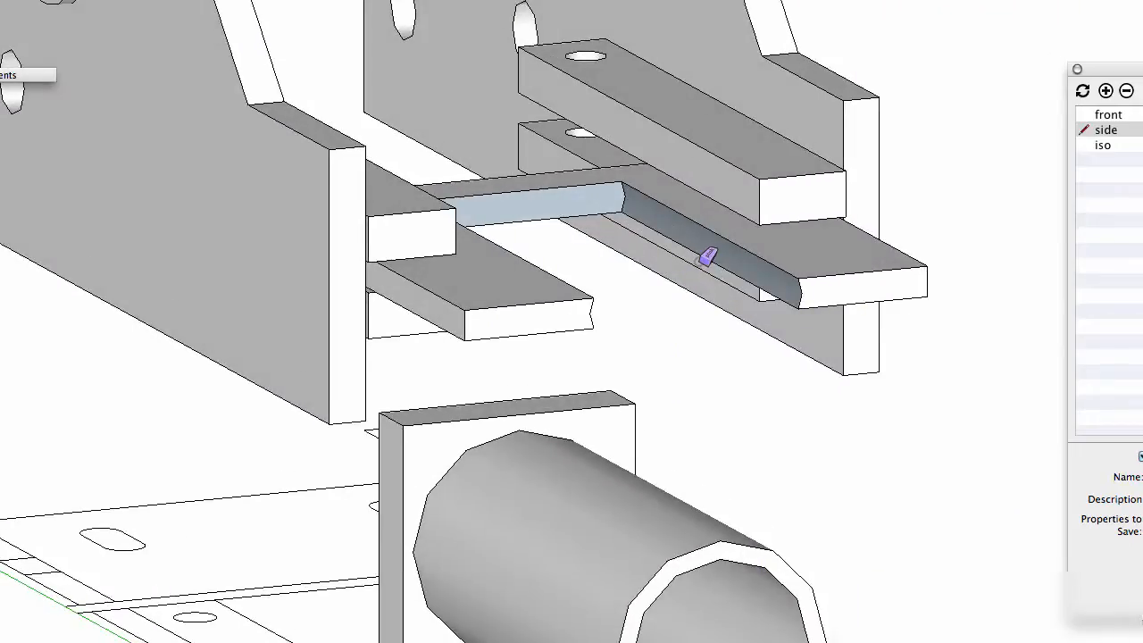
pyautogui.scroll(-3, 706, 259)
pyautogui.press('space')
pyautogui.click(626, 444)
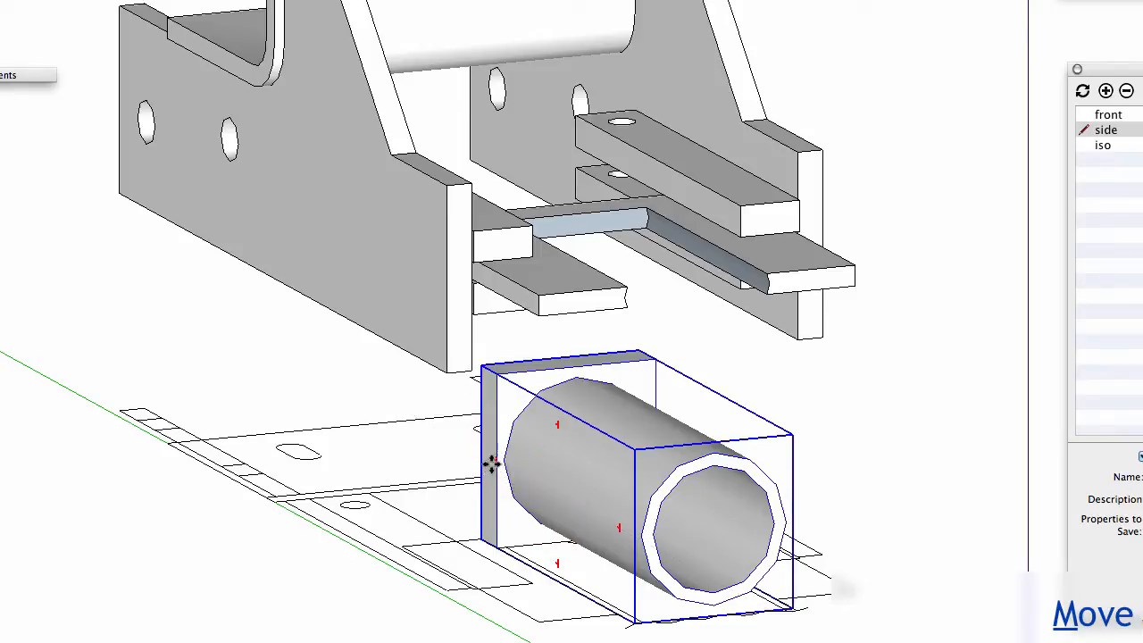
pyautogui.click(491, 463)
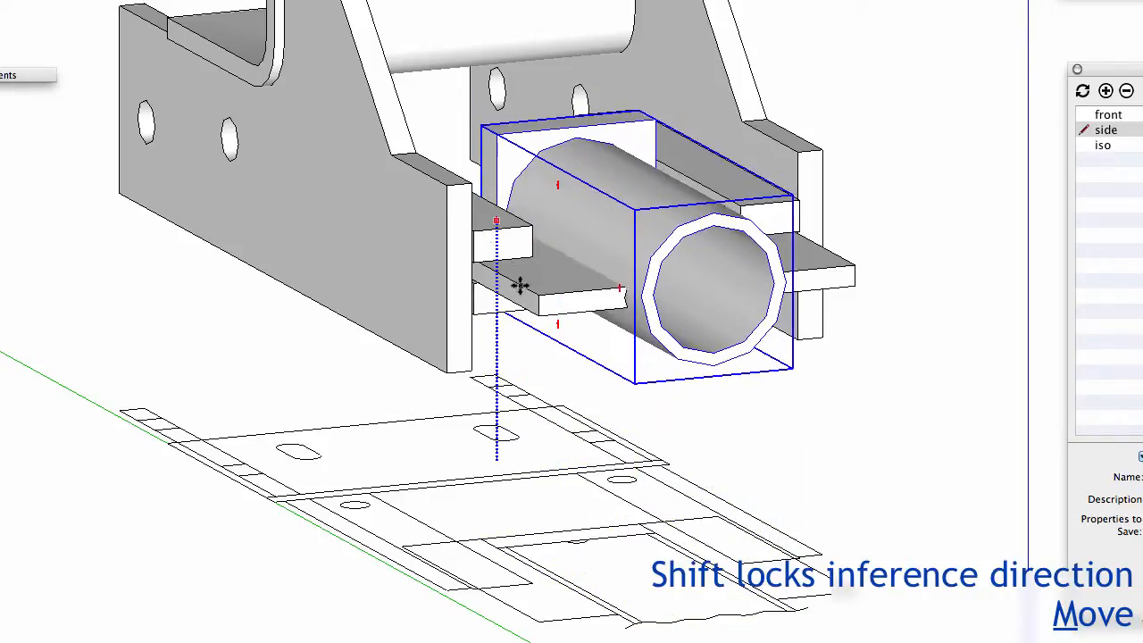
pyautogui.scroll(5, 539, 308)
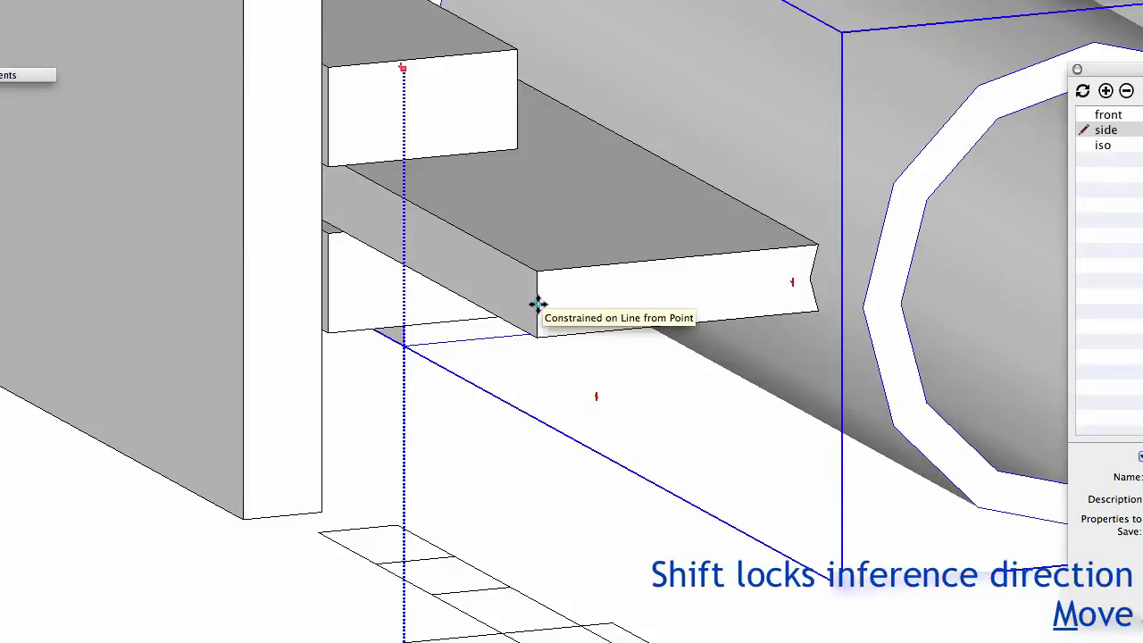
pyautogui.scroll(-6, 536, 309)
# - Add the whole notched flat plate to the pipe selection and make them one group
pyautogui.moveTo(226, 341); pyautogui.dragTo(238, 380, button='middle')
pyautogui.press('space')
pyautogui.keyDown('shift'); pyautogui.doubleClick(258, 336); pyautogui.keyUp('shift')
pyautogui.keyDown('shift'); pyautogui.click(258, 336); pyautogui.keyUp('shift')
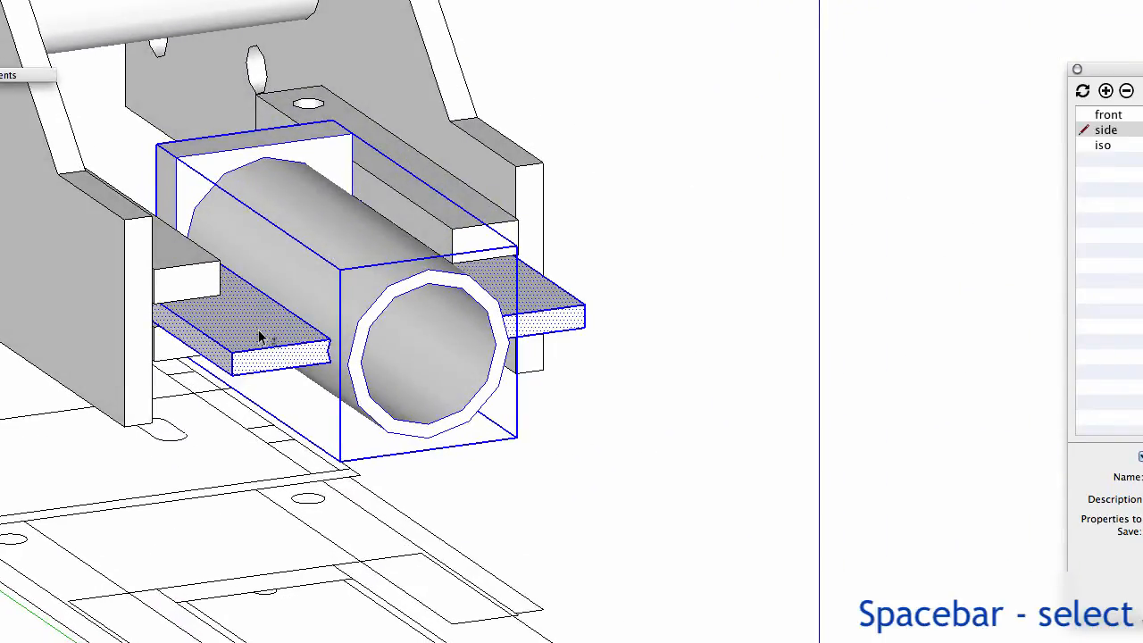
pyautogui.moveTo(406, 336)
pyautogui.mouseDown(button='middle')
pyautogui.moveTo(215, 347)
pyautogui.moveTo(372, 349)
pyautogui.mouseUp(button='middle')
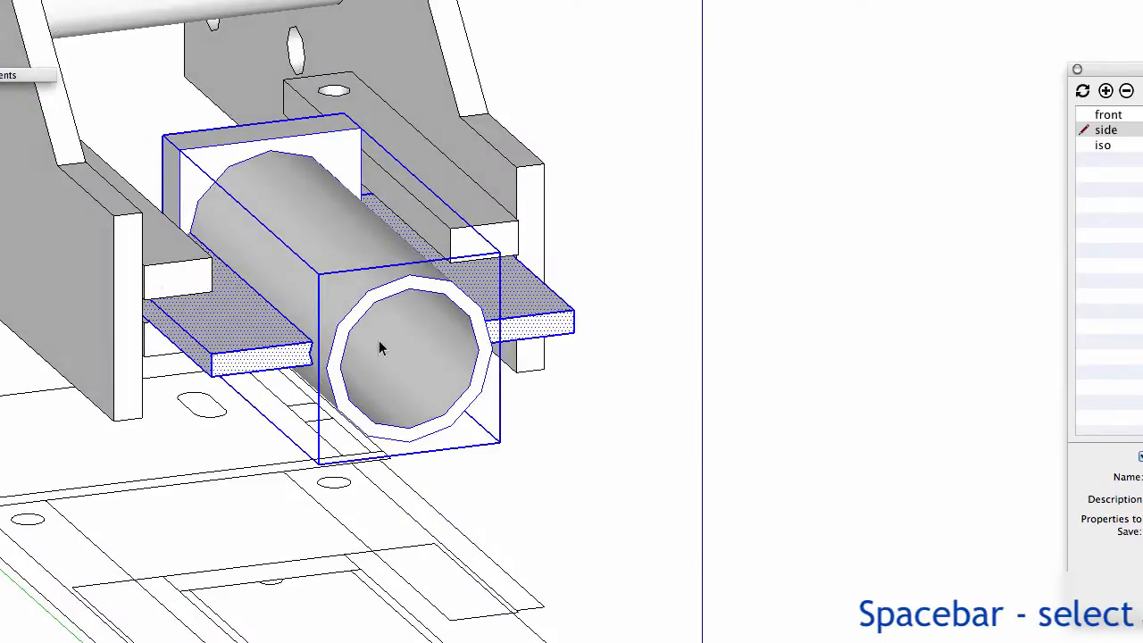
pyautogui.rightClick(384, 293)
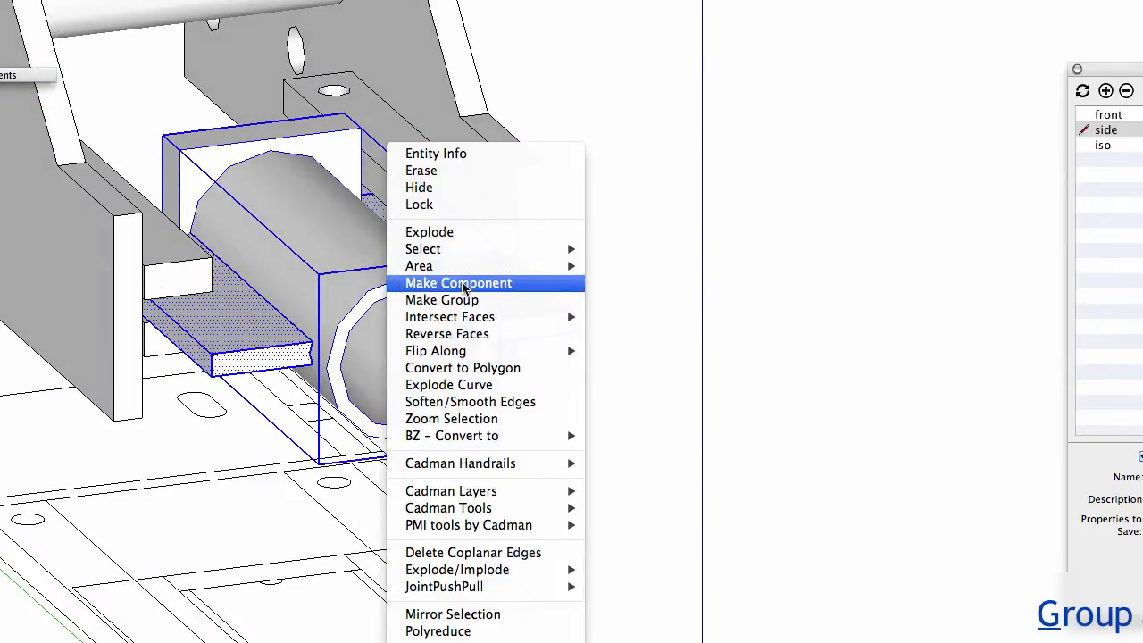
pyautogui.click(458, 304)
# - Open the combined pipe-and-plate group for editing and hide the rest of the model
pyautogui.moveTo(319, 301)
pyautogui.mouseDown(button='middle')
pyautogui.moveTo(260, 301)
pyautogui.moveTo(530, 413)
pyautogui.mouseUp(button='middle')
pyautogui.scroll(5, 808, 447)
pyautogui.moveTo(808, 447)
pyautogui.mouseDown(button='middle')
pyautogui.moveTo(566, 401)
pyautogui.moveTo(734, 439)
pyautogui.moveTo(499, 349)
pyautogui.mouseUp(button='middle')
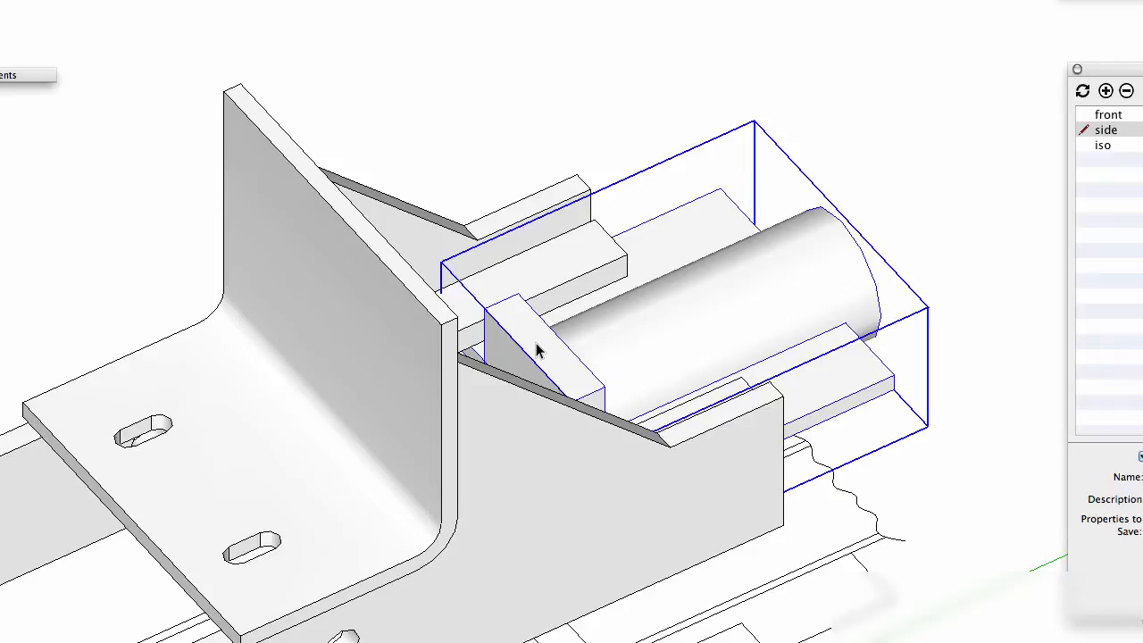
pyautogui.doubleClick(536, 344)
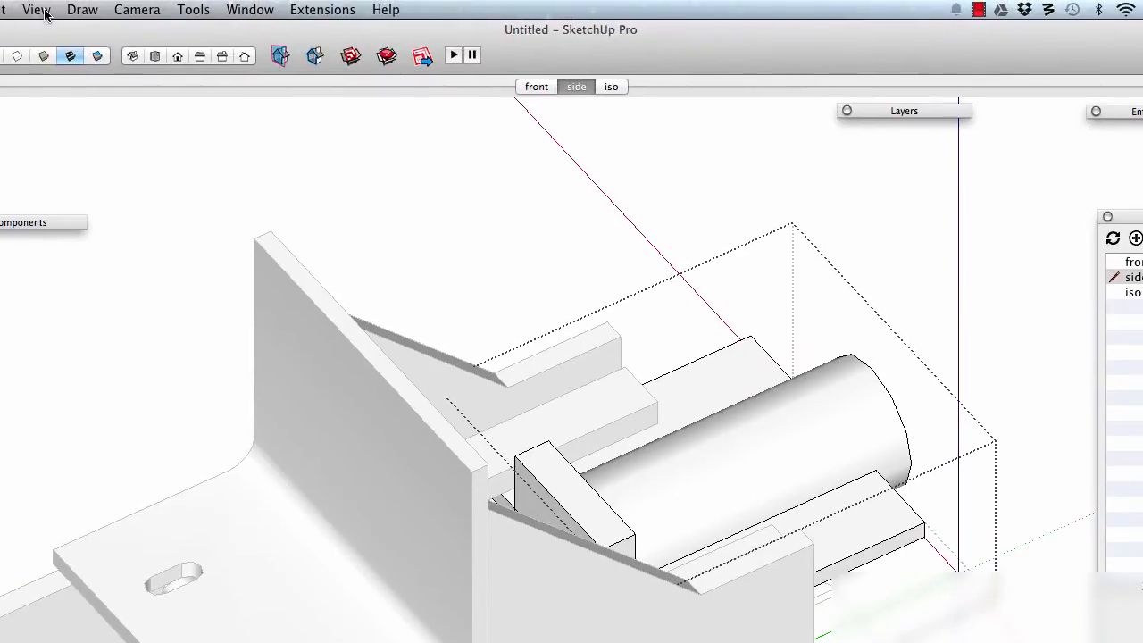
pyautogui.click(37, 9)
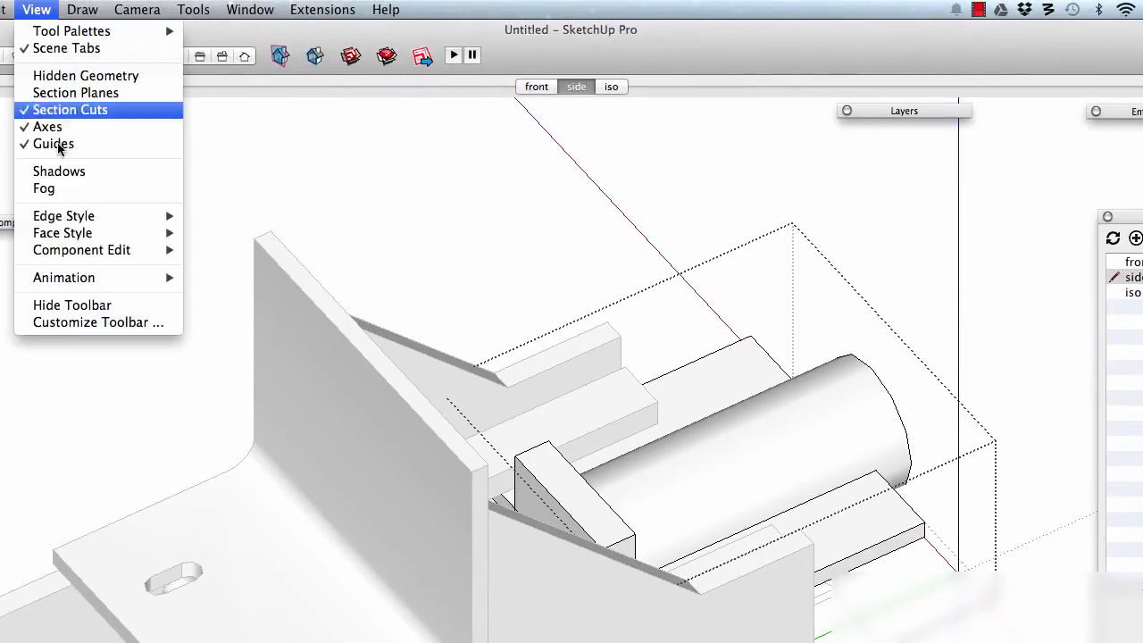
pyautogui.moveTo(102, 250)
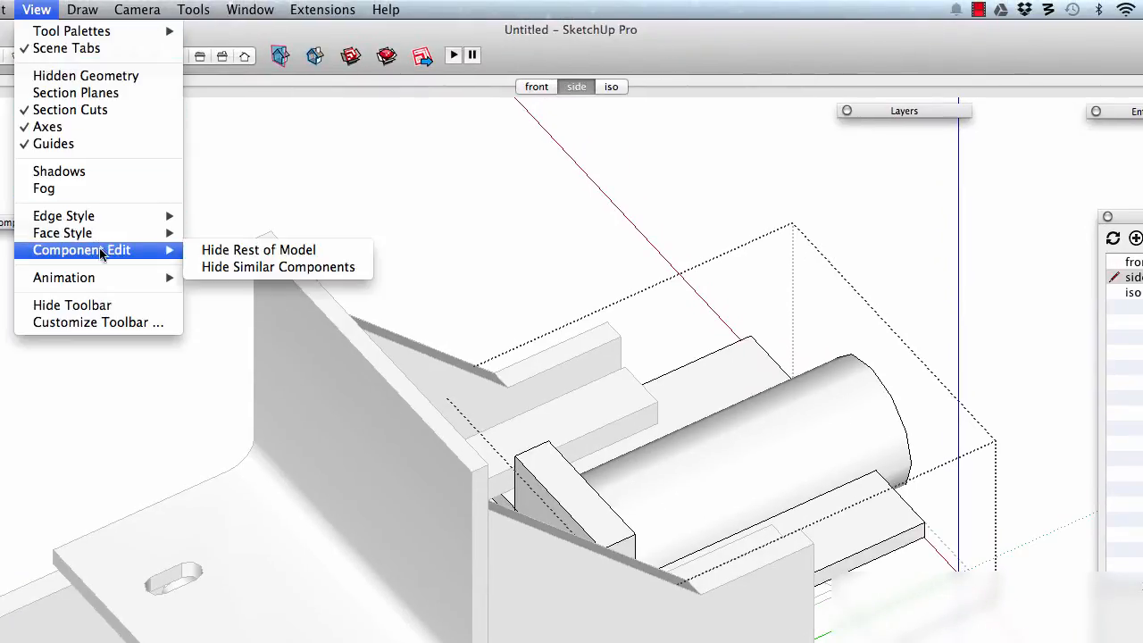
pyautogui.click(262, 254)
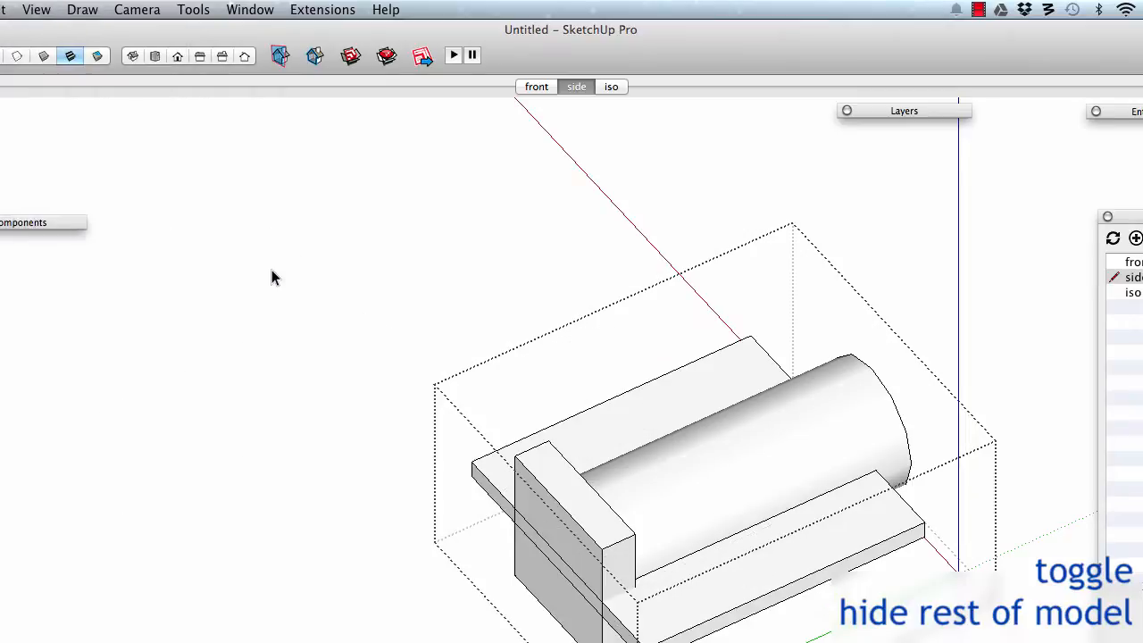
# - Show the rest of the model again and hide it once more
pyautogui.moveTo(441, 478); pyautogui.dragTo(699, 395, button='middle')
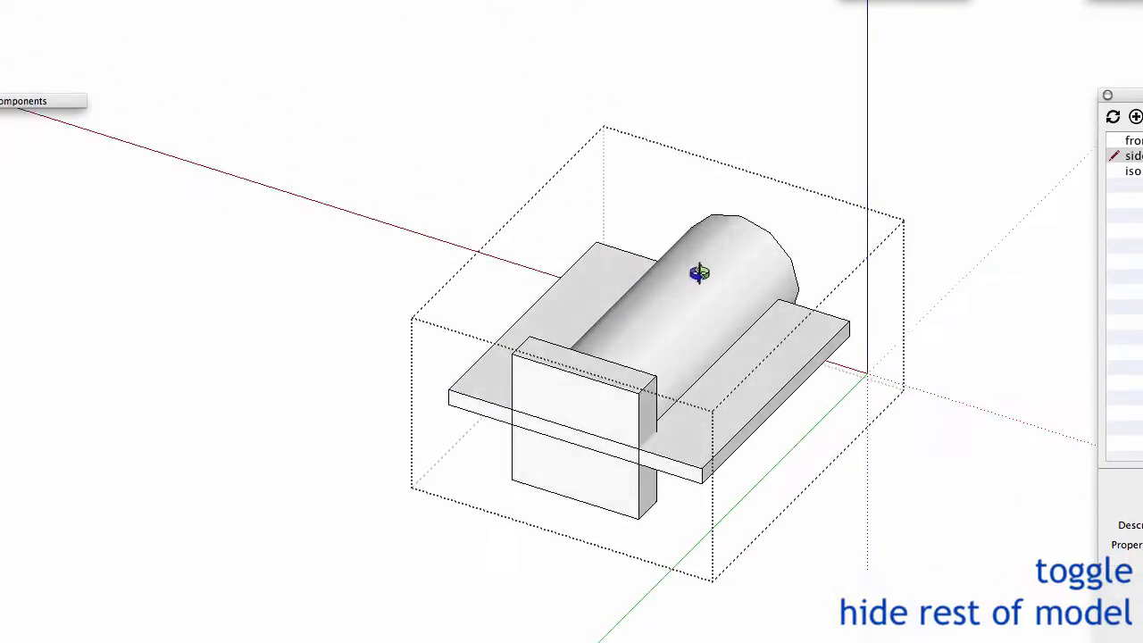
pyautogui.moveTo(699, 273); pyautogui.dragTo(536, 277, button='middle')
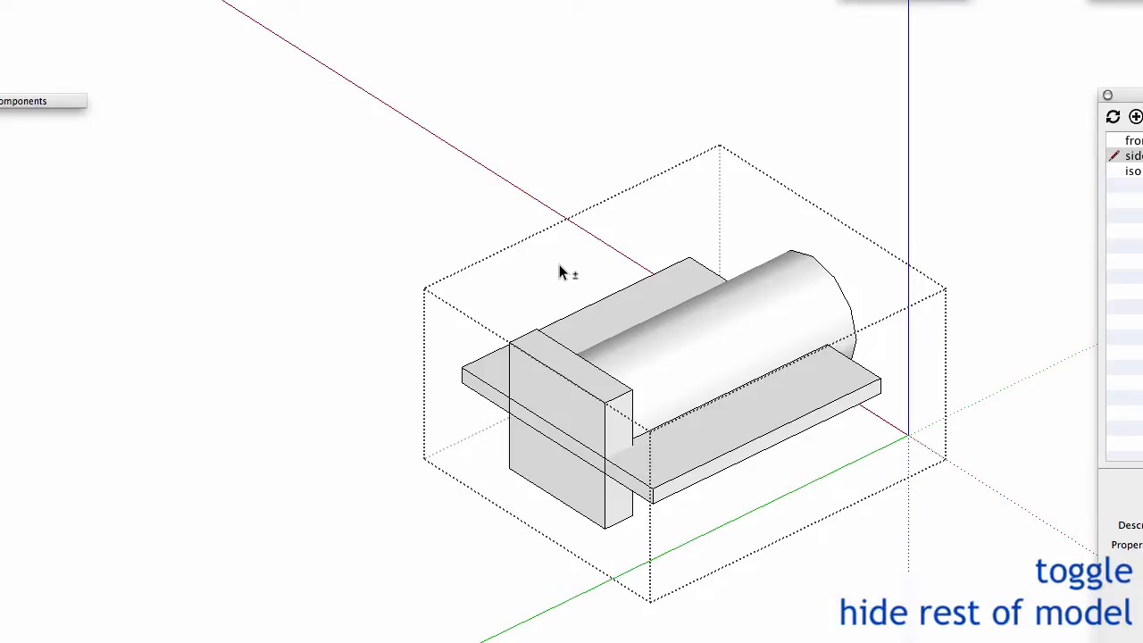
pyautogui.hotkey('shift', 'h')
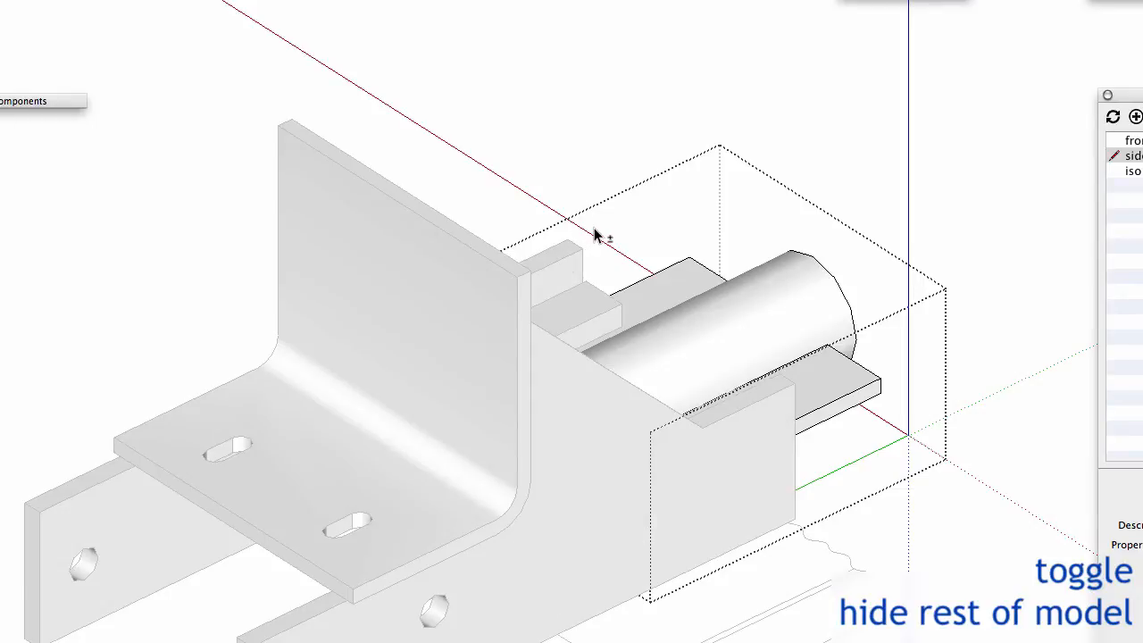
pyautogui.hotkey('shift', 'h')
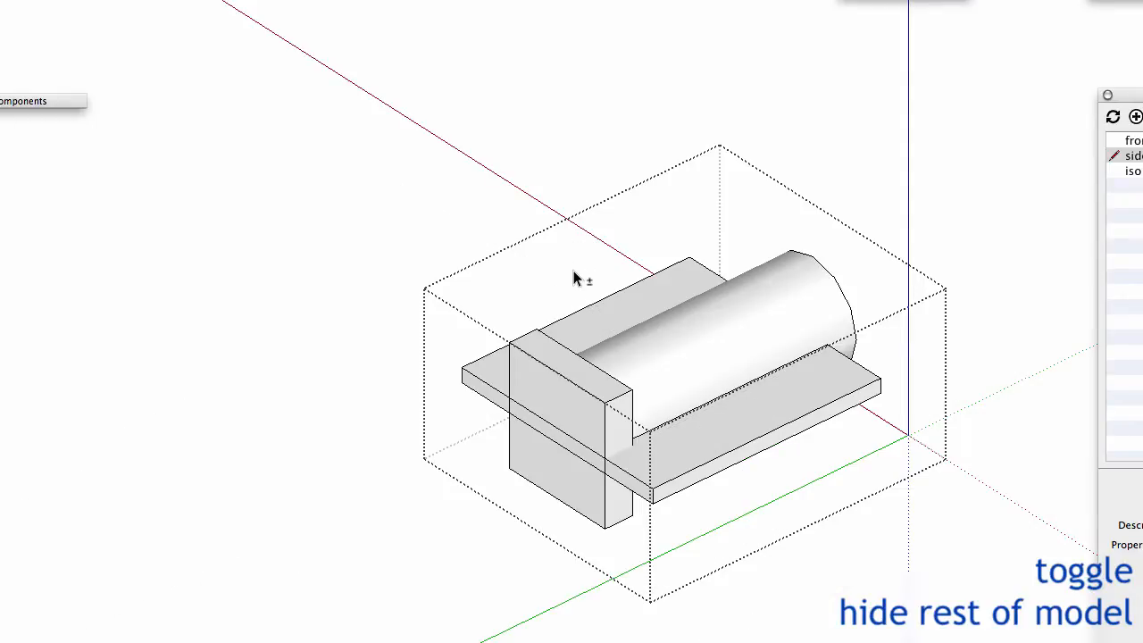
# - Open the pipe group and draw a circle centred on the outer face of its end plate
pyautogui.doubleClick(582, 390)
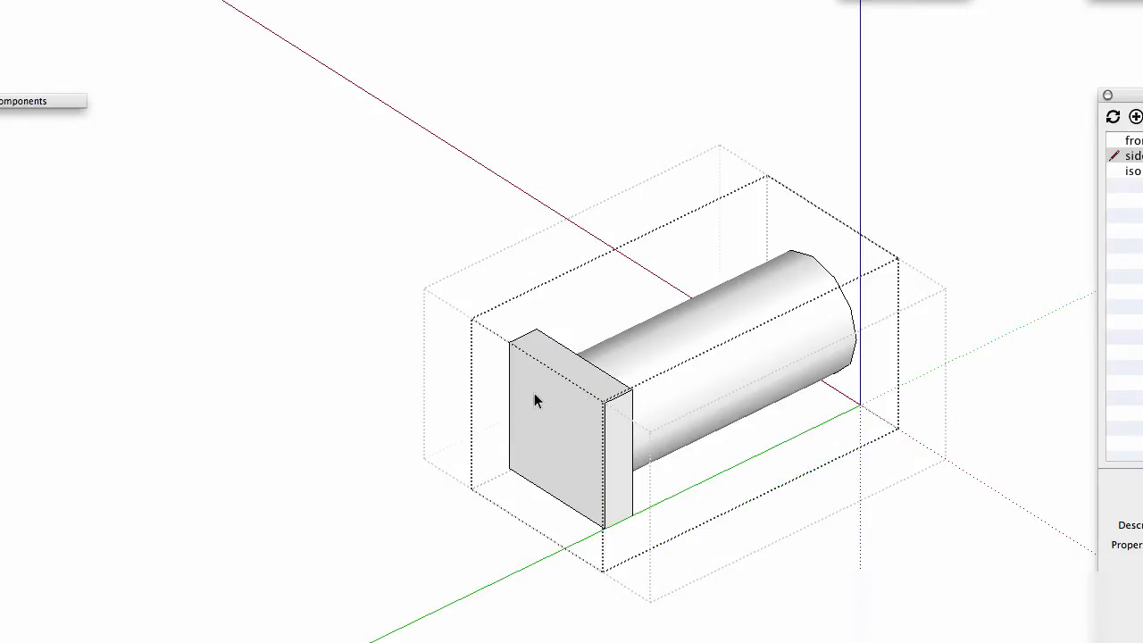
pyautogui.press('c')
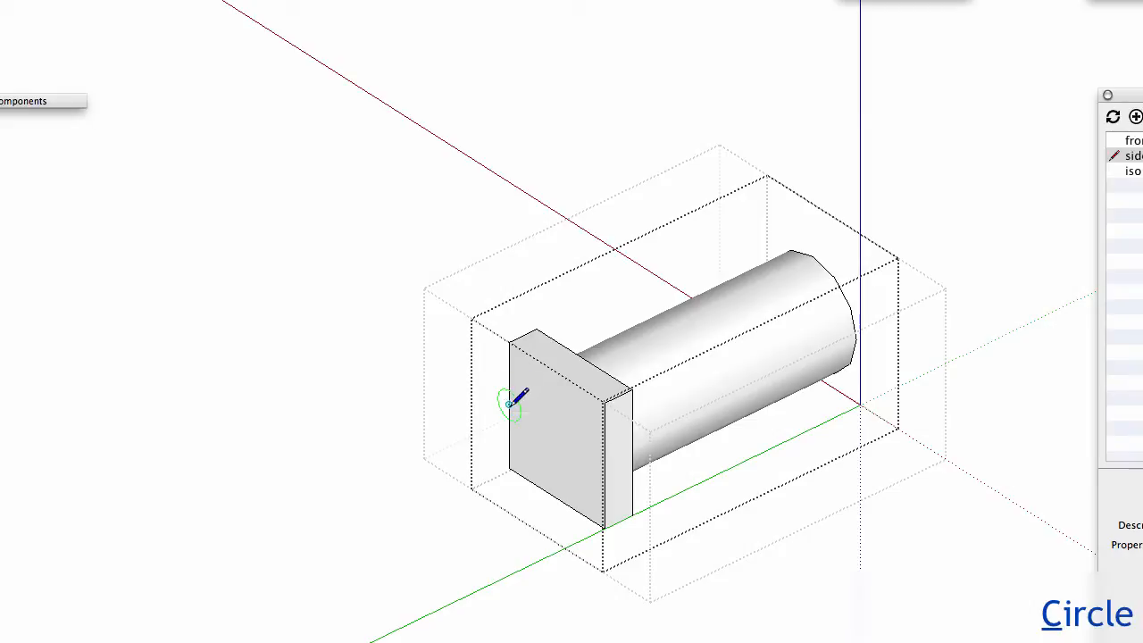
pyautogui.press('shift')
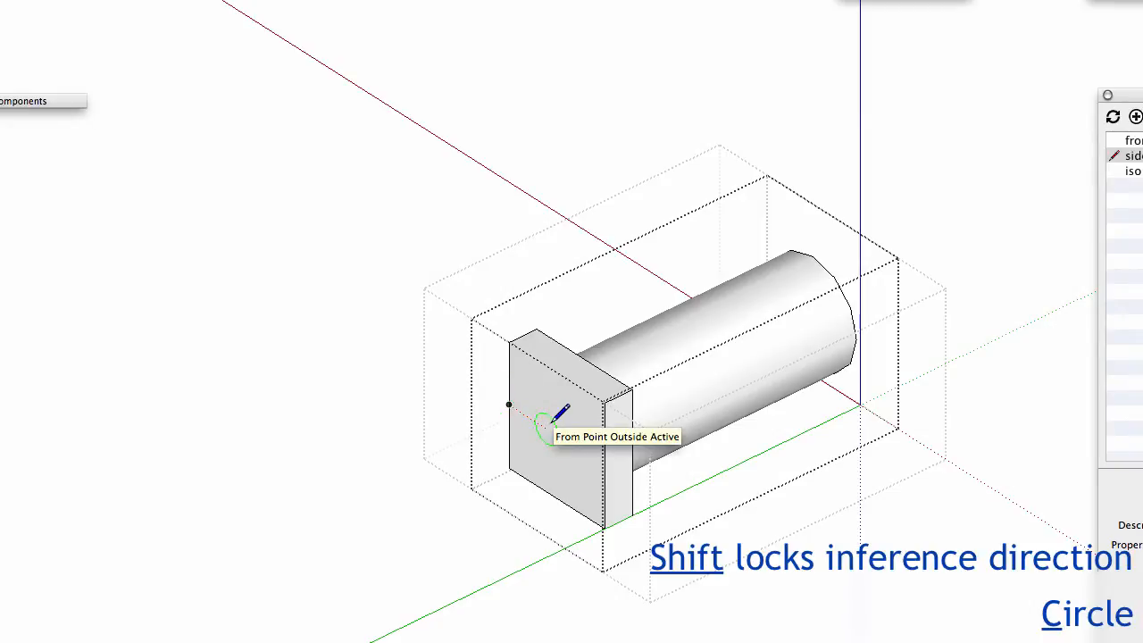
pyautogui.keyDown('shift'); pyautogui.click(557, 372); pyautogui.keyUp('shift')
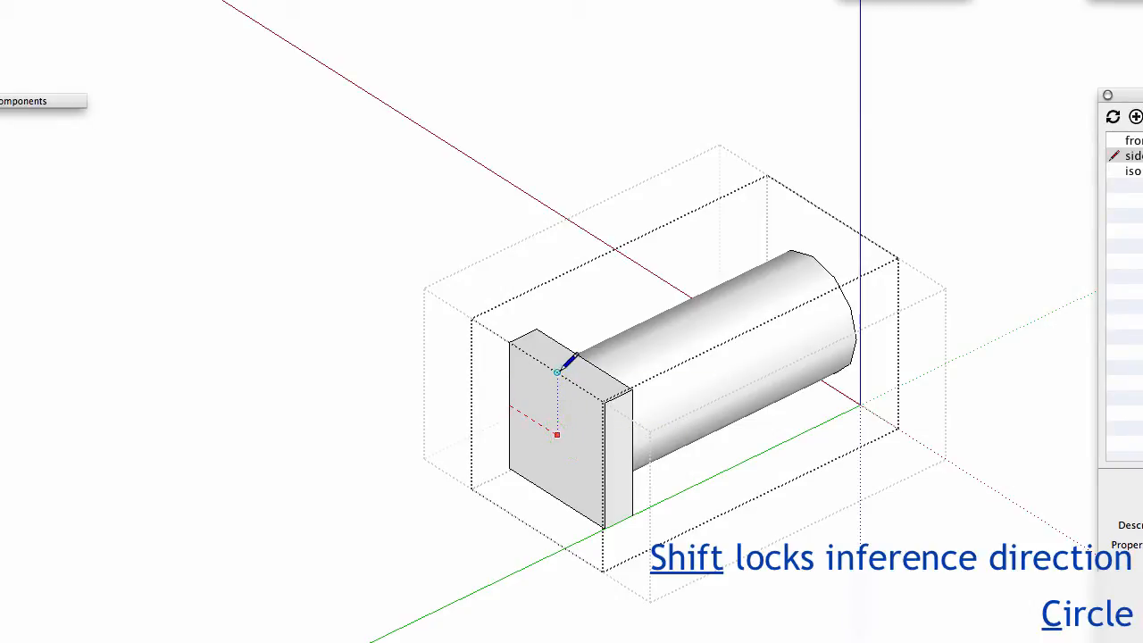
pyautogui.click(581, 452)
pyautogui.scroll(-3, 581, 451)
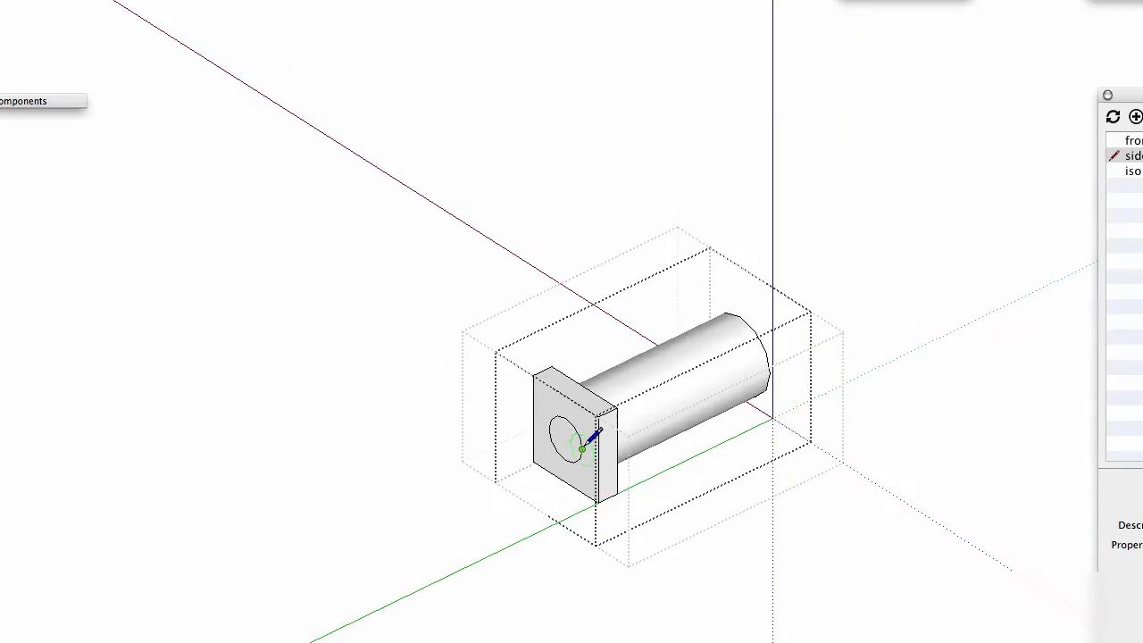
# - Extrude the end plate's circle outward into a long rod, then show the rest of the model and leave the group
pyautogui.press('p')
pyautogui.moveTo(567, 447); pyautogui.dragTo(364, 546)
pyautogui.hotkey('shift', 'h')
pyautogui.scroll(-5, 437, 499)
pyautogui.moveTo(360, 536)
pyautogui.mouseDown(button='middle')
pyautogui.moveTo(334, 508)
pyautogui.moveTo(224, 500)
pyautogui.moveTo(416, 502)
pyautogui.moveTo(559, 459)
pyautogui.moveTo(329, 454)
pyautogui.moveTo(348, 451)
pyautogui.mouseUp(button='middle')
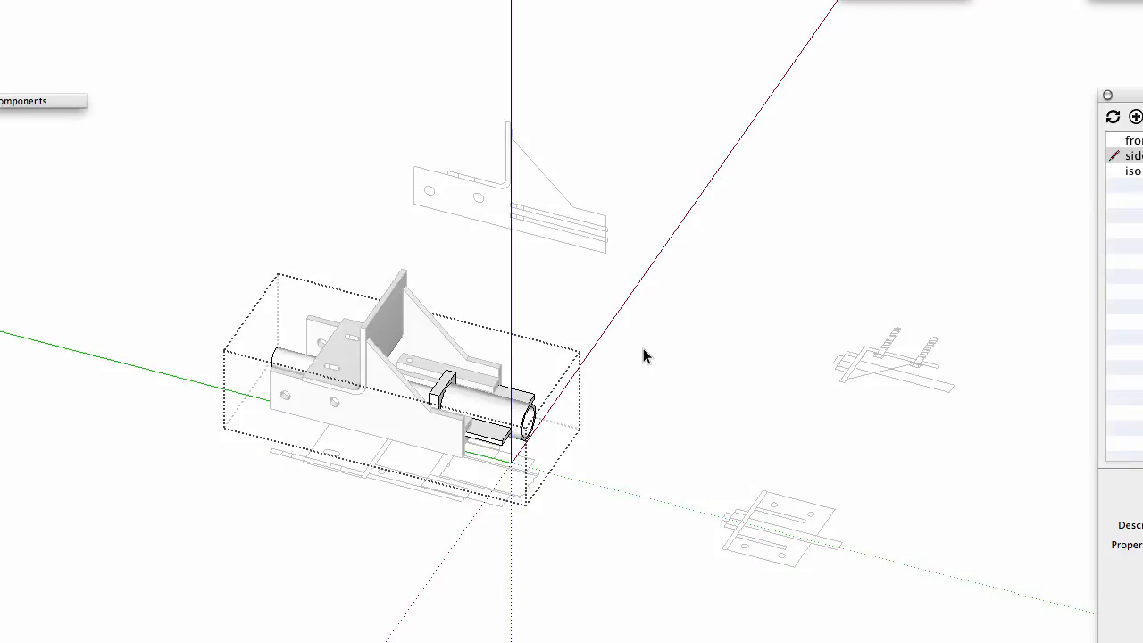
pyautogui.click(643, 348)
# - Select all the 3D bracket parts without the drawings and define them as a component named "bracket"
pyautogui.moveTo(651, 389); pyautogui.dragTo(384, 353, button='middle')
pyautogui.scroll(5, 477, 357)
pyautogui.moveTo(479, 364)
pyautogui.mouseDown(button='middle')
pyautogui.moveTo(441, 306)
pyautogui.moveTo(517, 248)
pyautogui.moveTo(658, 263)
pyautogui.moveTo(709, 181)
pyautogui.mouseUp(button='middle')
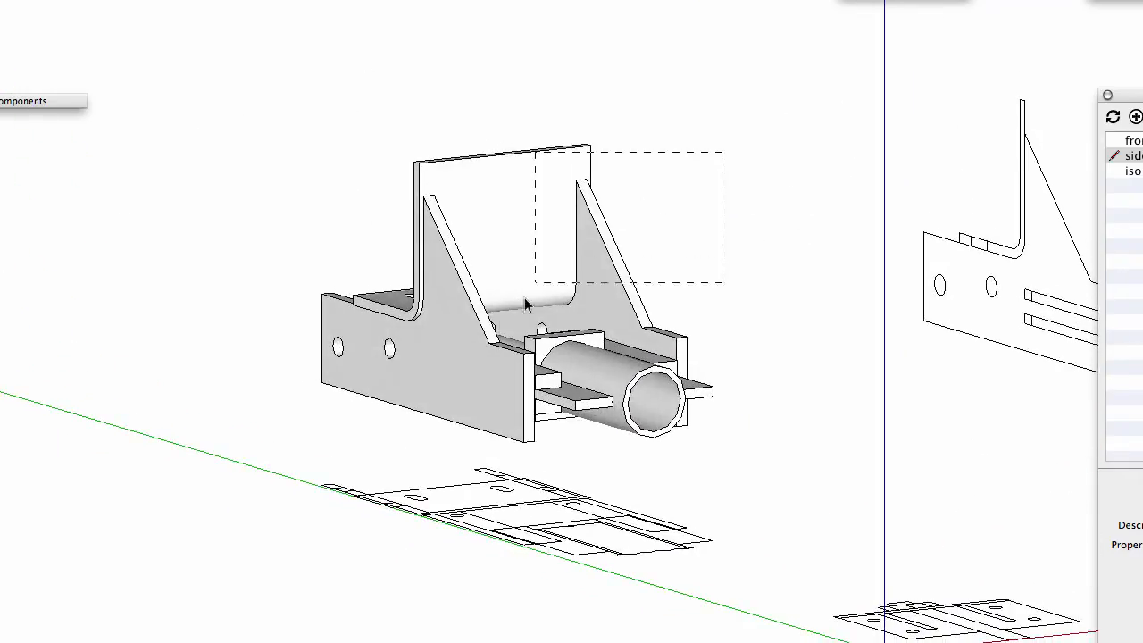
pyautogui.press('super+a')
pyautogui.rightClick(448, 384)
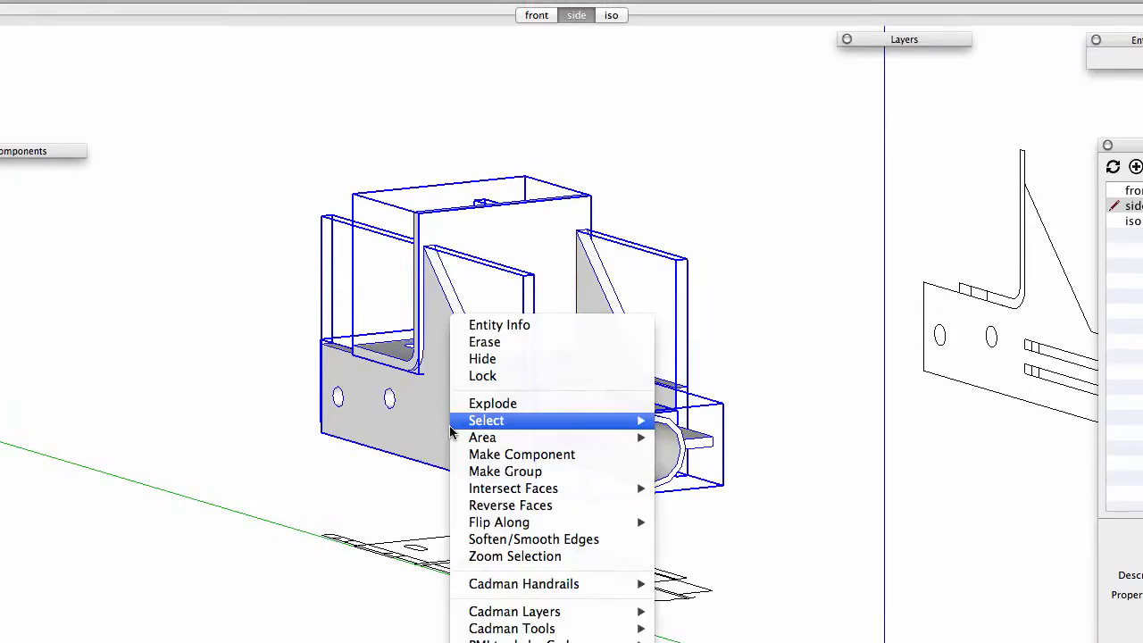
pyautogui.click(513, 454)
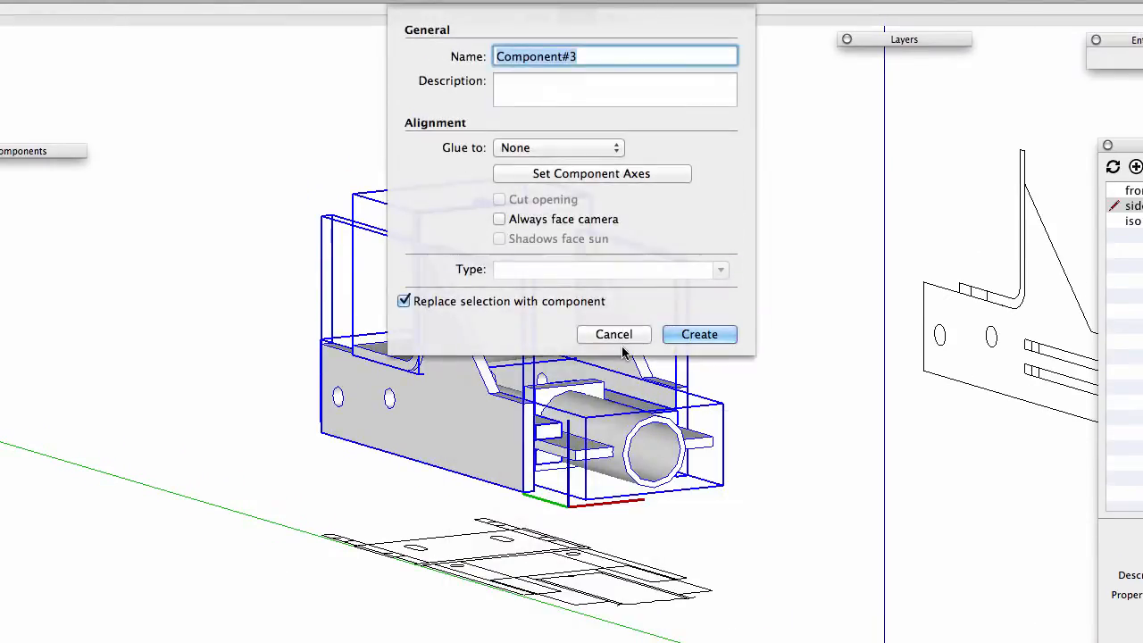
pyautogui.write('bracket')
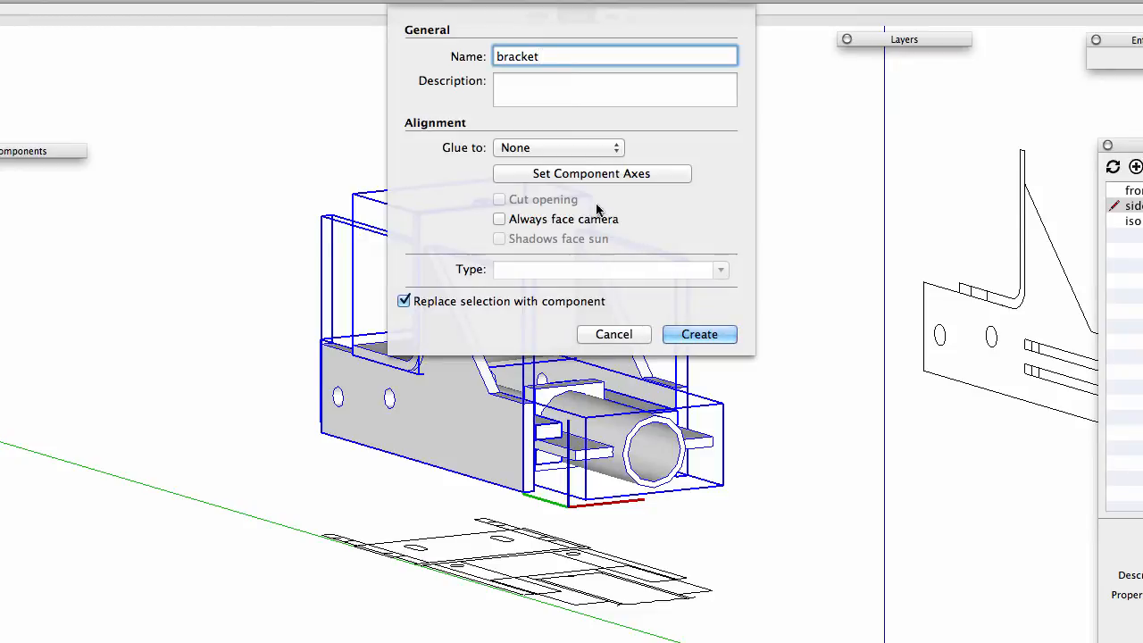
# - Set the component axes' origin at the side plate's lower front corner, align them to its edges, and create the bracket component
pyautogui.click(633, 173)
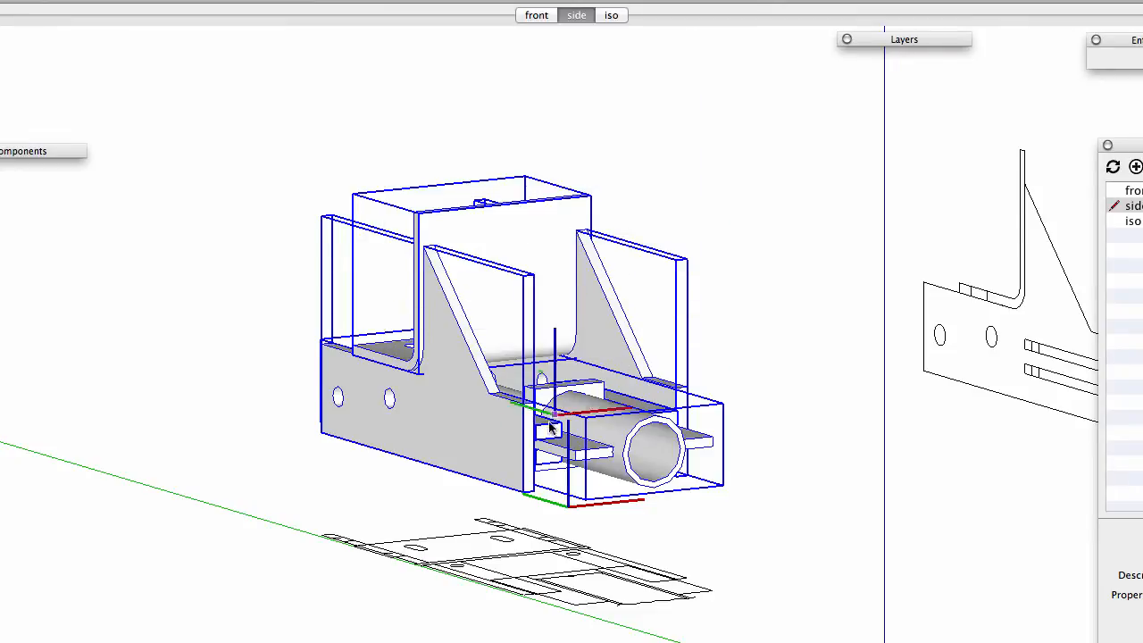
pyautogui.click(583, 244)
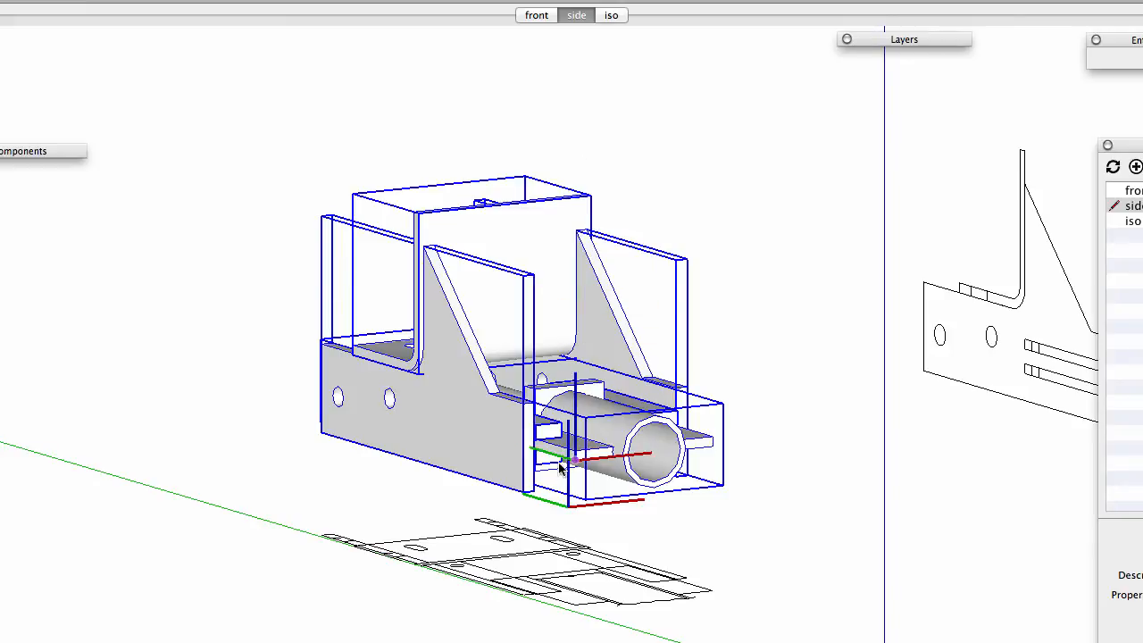
pyautogui.scroll(5, 522, 496)
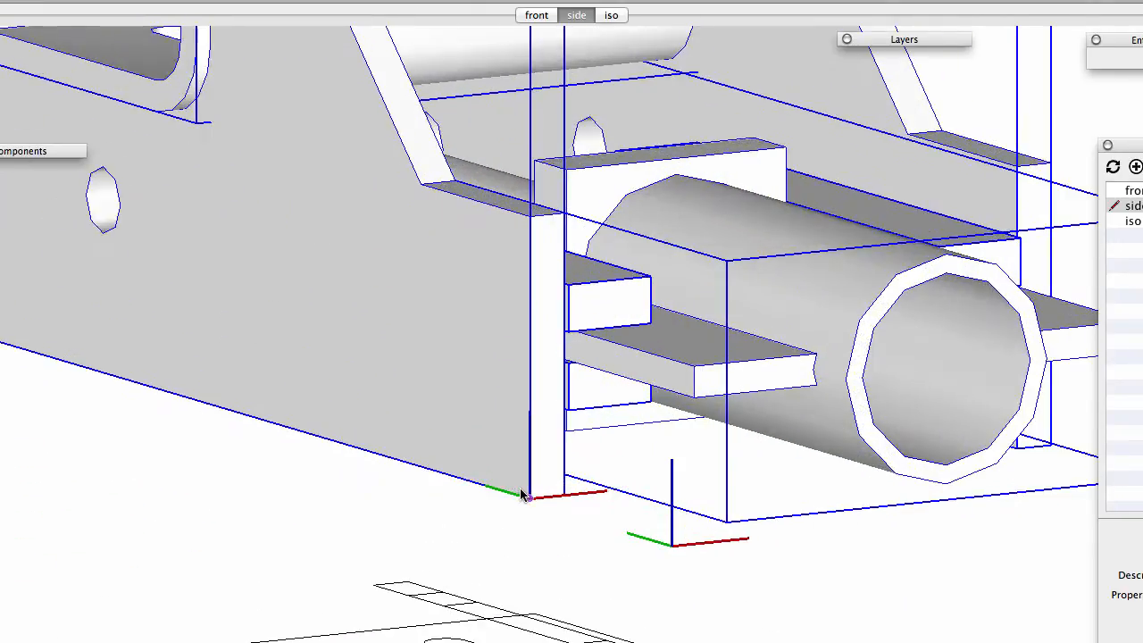
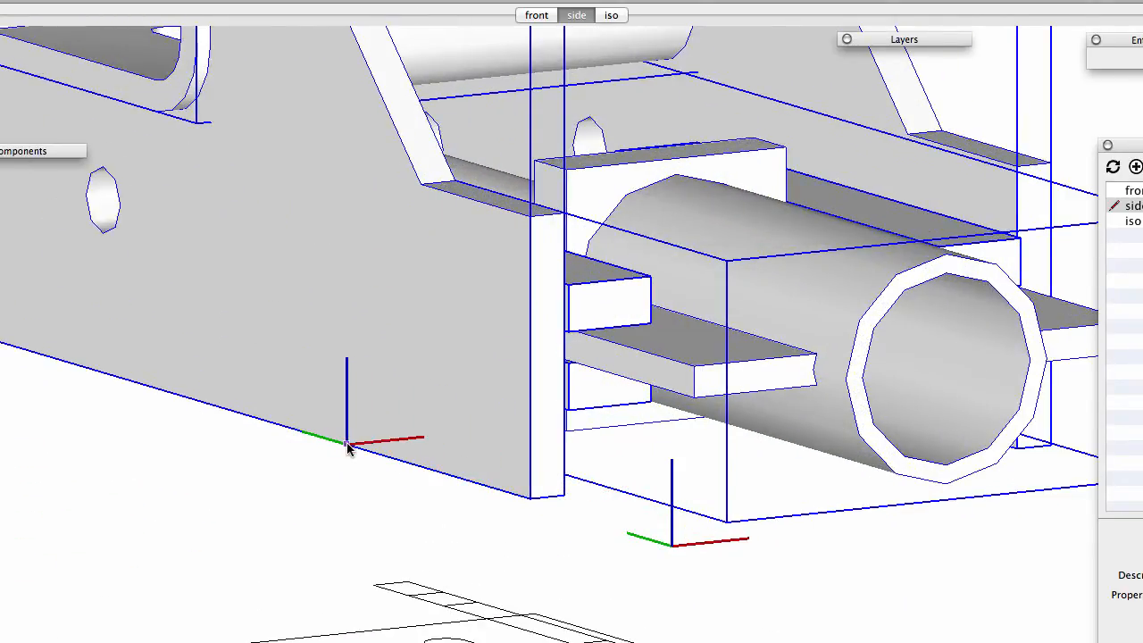
pyautogui.click(530, 500)
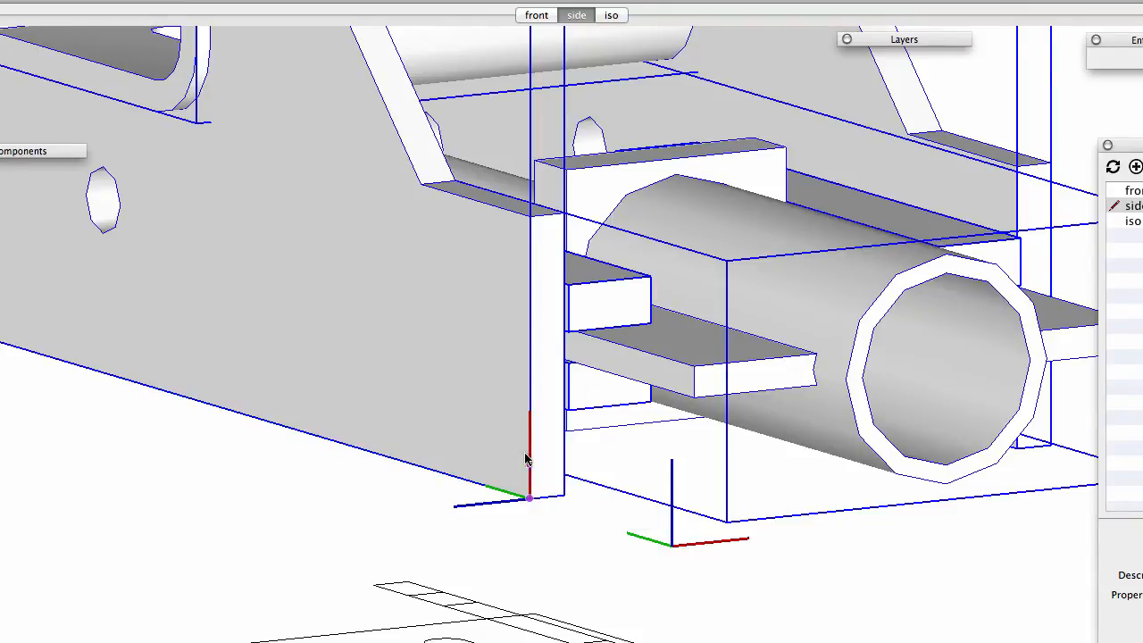
pyautogui.click(541, 562)
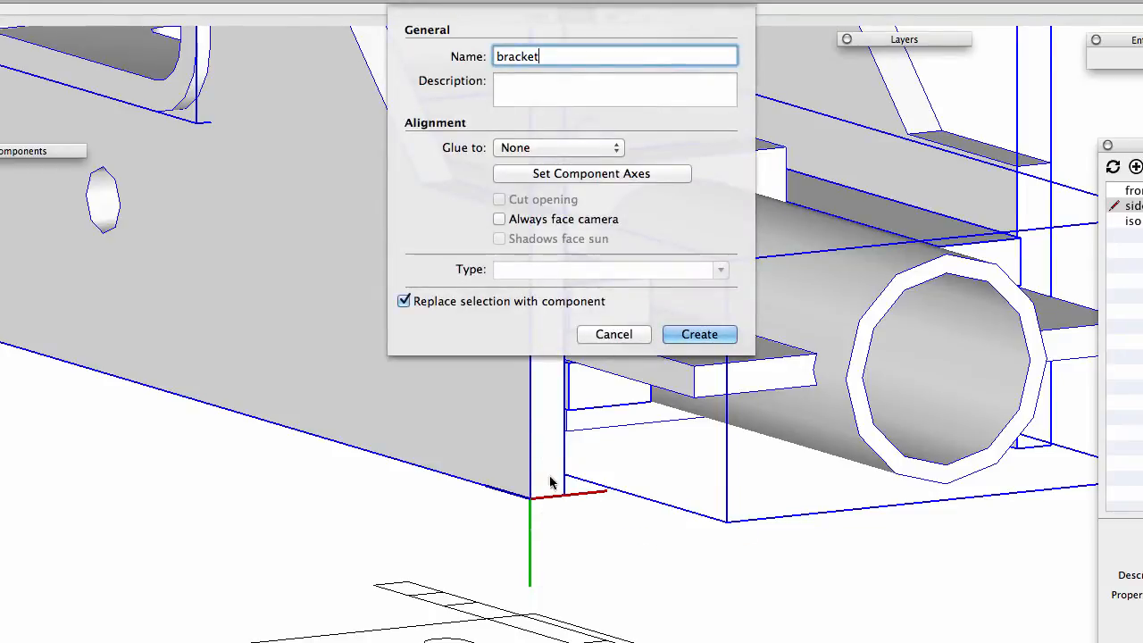
pyautogui.click(698, 334)
# - Copy the bracket component to the empty area across the green axis from the original
pyautogui.scroll(-6, 599, 307)
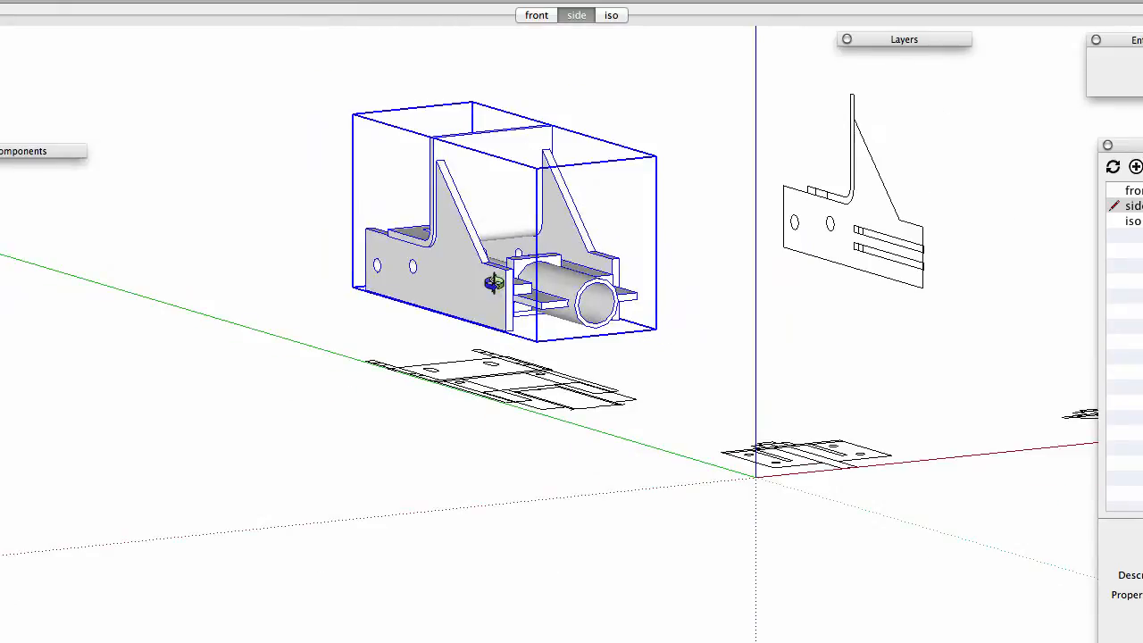
pyautogui.moveTo(494, 282); pyautogui.dragTo(516, 373, button='middle')
pyautogui.press('m')
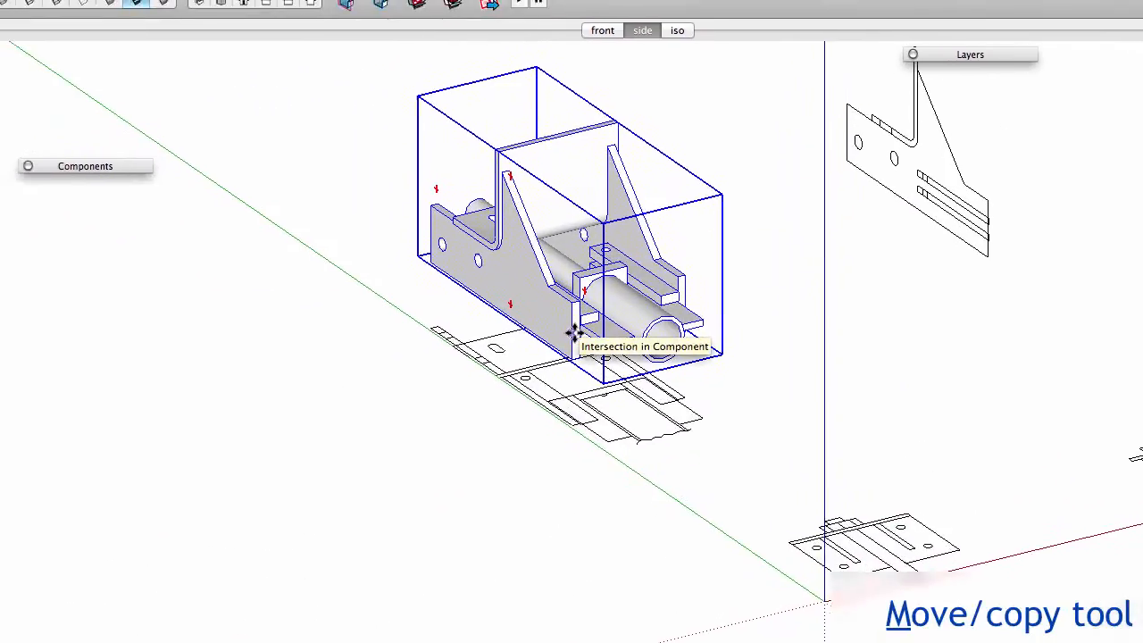
pyautogui.click(506, 318)
pyautogui.press('alt')
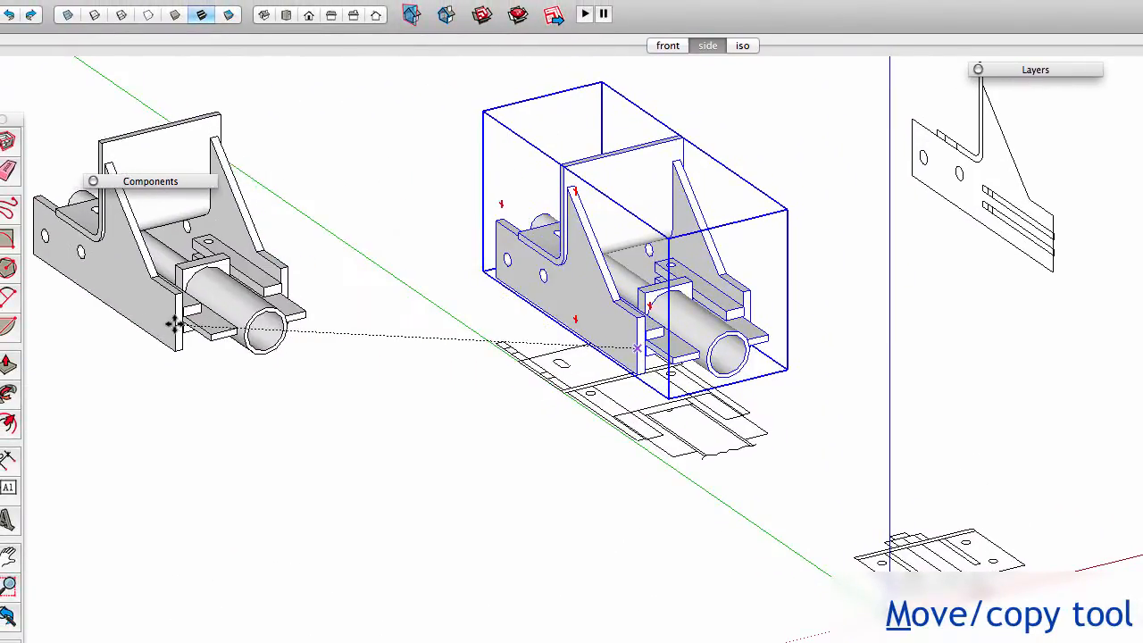
pyautogui.click(173, 324)
# - Rotate the copied bracket so that it stands vertically with its rod pointing up
pyautogui.moveTo(202, 343); pyautogui.dragTo(525, 379, button='middle')
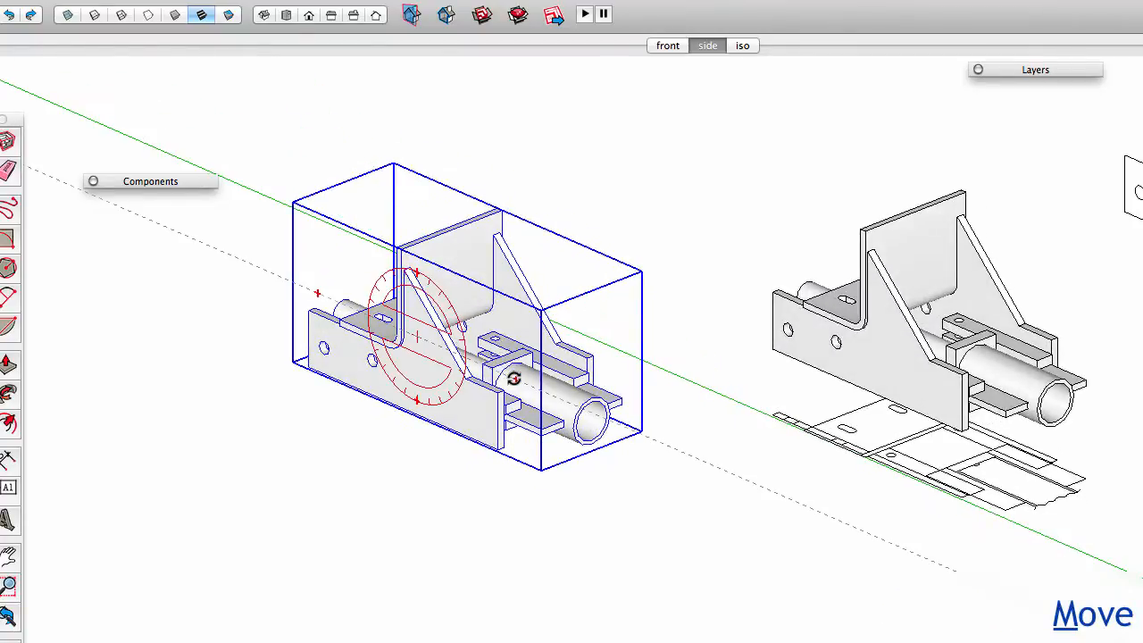
pyautogui.click(497, 393)
pyautogui.click(415, 412)
pyautogui.moveTo(416, 411); pyautogui.dragTo(941, 388, button='middle')
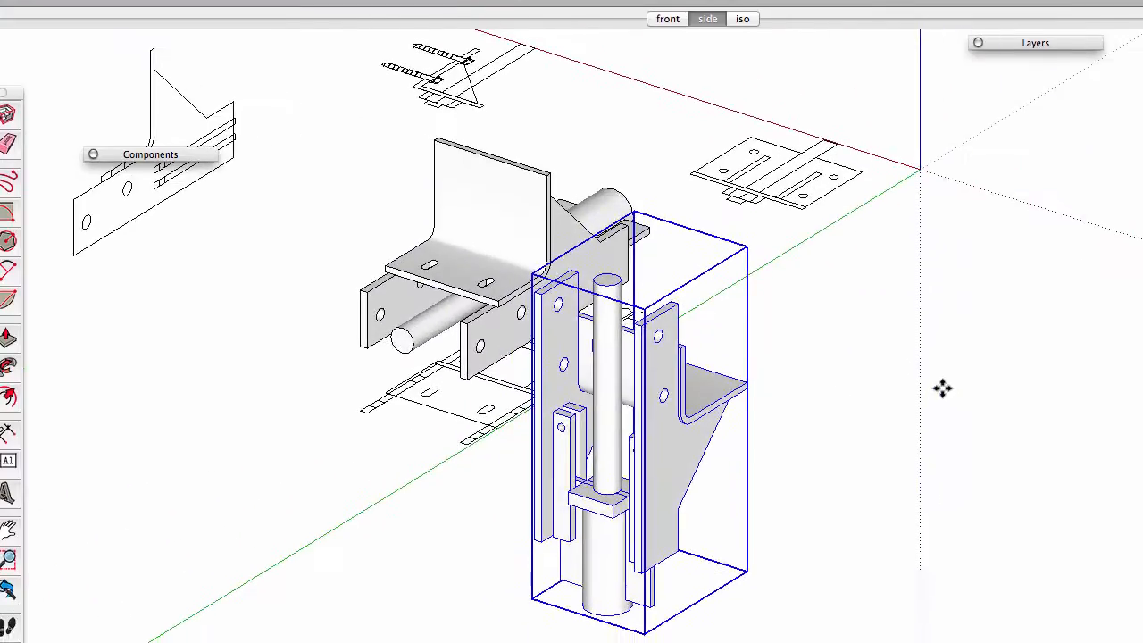
# - Open the upright bracket component and slide its pipe-and-rod group a short way up along the blue axis, then leave the component
pyautogui.doubleClick(609, 428)
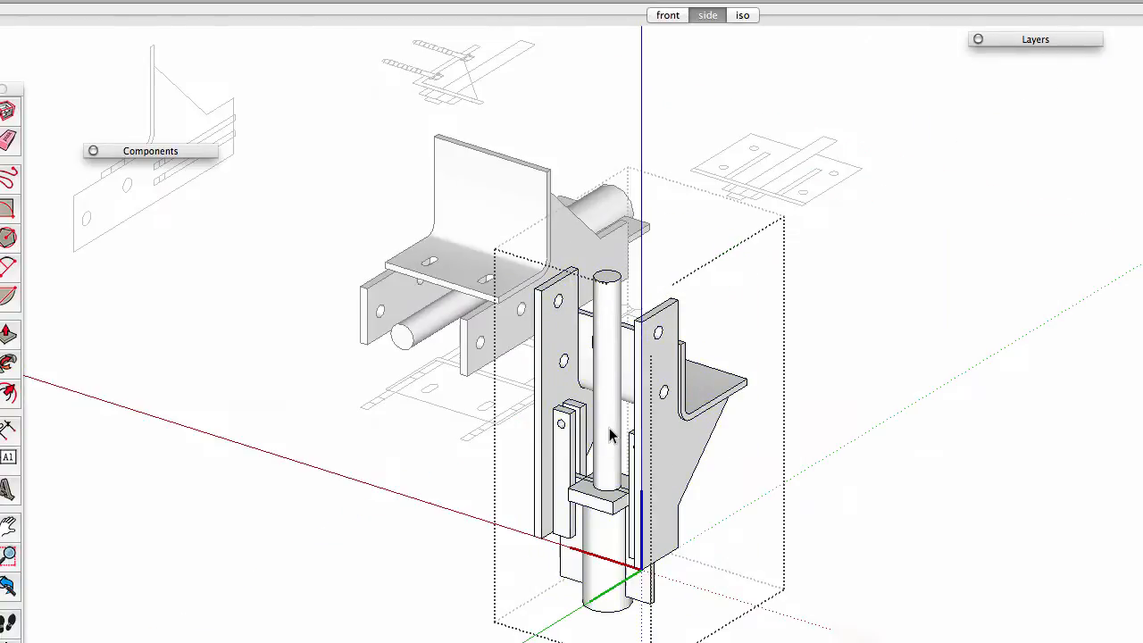
pyautogui.press('super+a')
pyautogui.press('m')
pyautogui.click(769, 505)
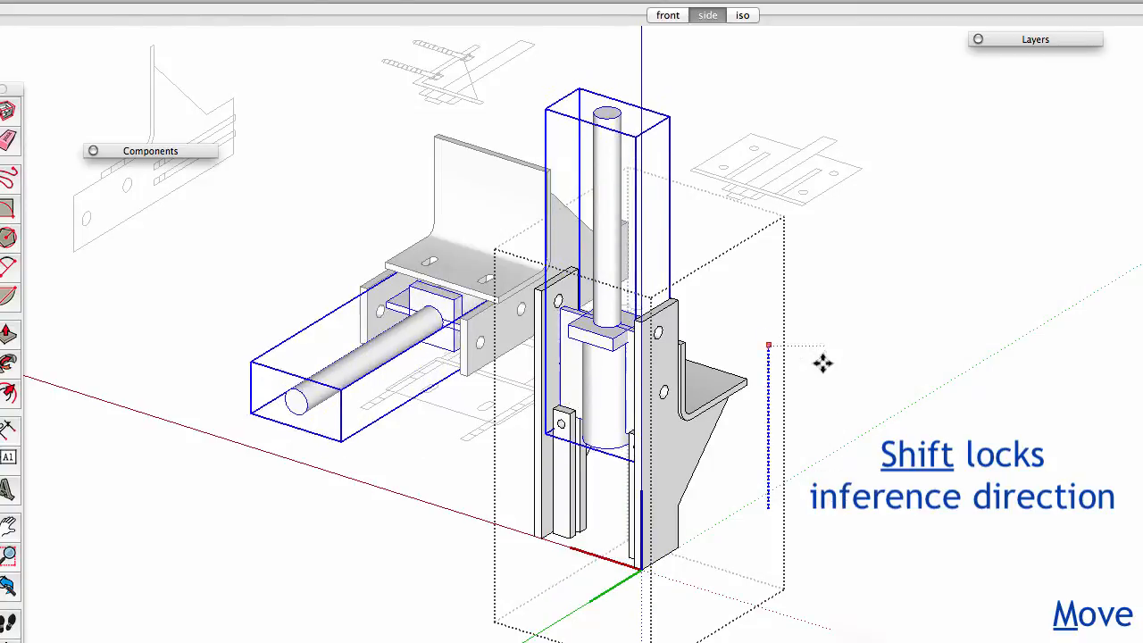
pyautogui.click(782, 462)
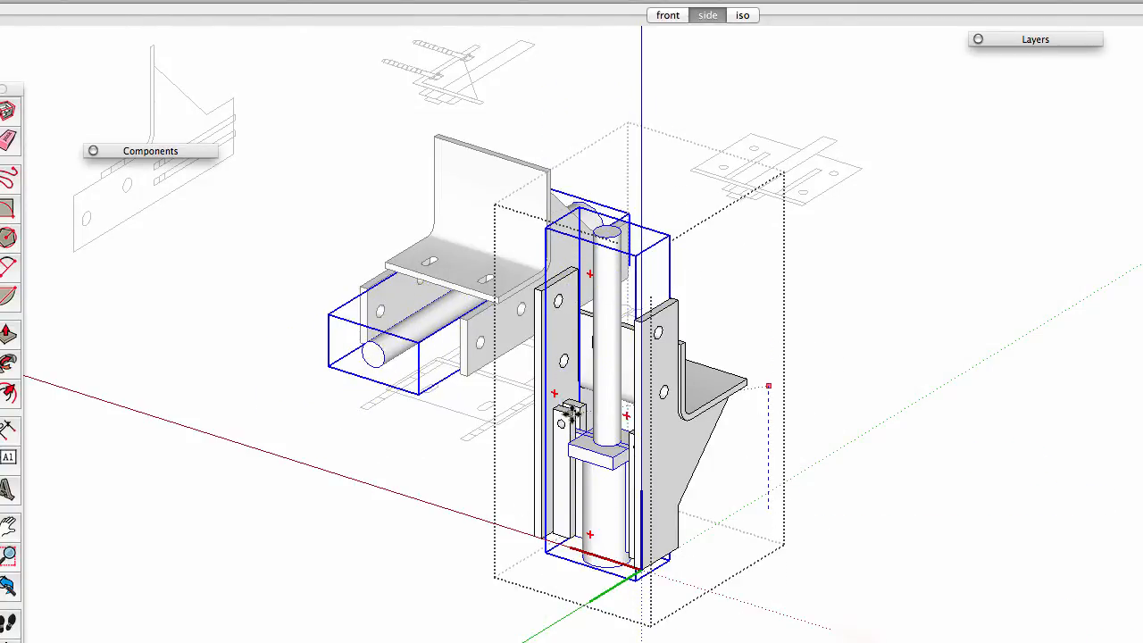
pyautogui.moveTo(834, 408); pyautogui.dragTo(629, 444, button='middle')
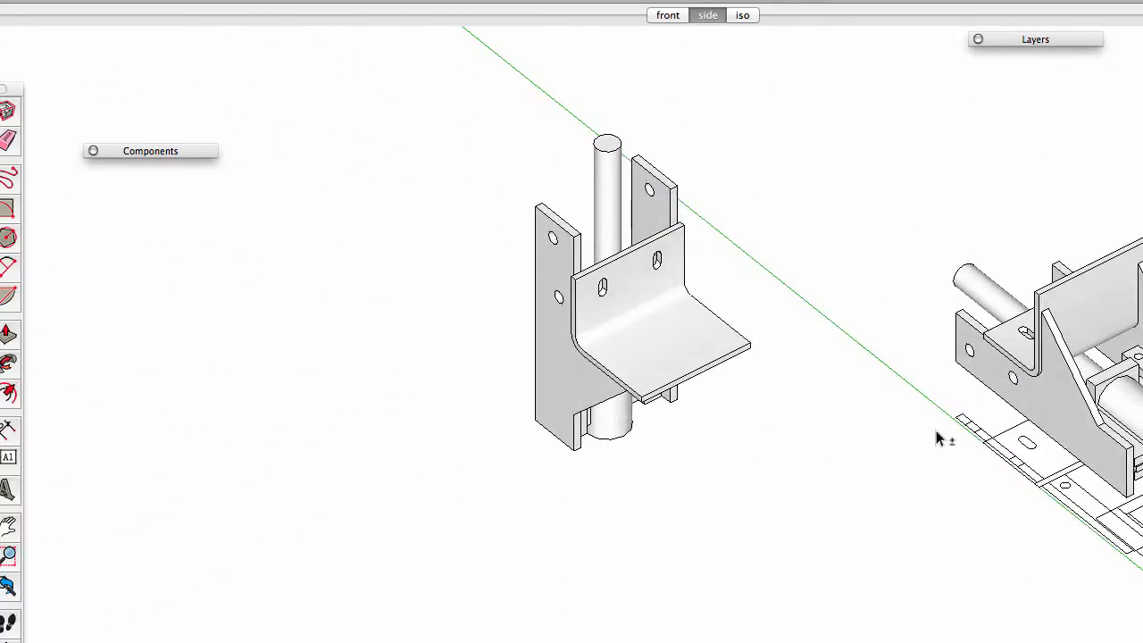
# - Select the second assembly's flat side drawing with the two screws and rotate it to stand upright
pyautogui.keyDown('shift'); pyautogui.moveTo(937, 438); pyautogui.dragTo(696, 494, button='middle'); pyautogui.keyUp('shift')
pyautogui.moveTo(920, 500)
pyautogui.keyDown('shift'); pyautogui.mouseDown(button='middle')
pyautogui.moveTo(713, 450)
pyautogui.moveTo(486, 333)
pyautogui.mouseUp(button='middle'); pyautogui.keyUp('shift')
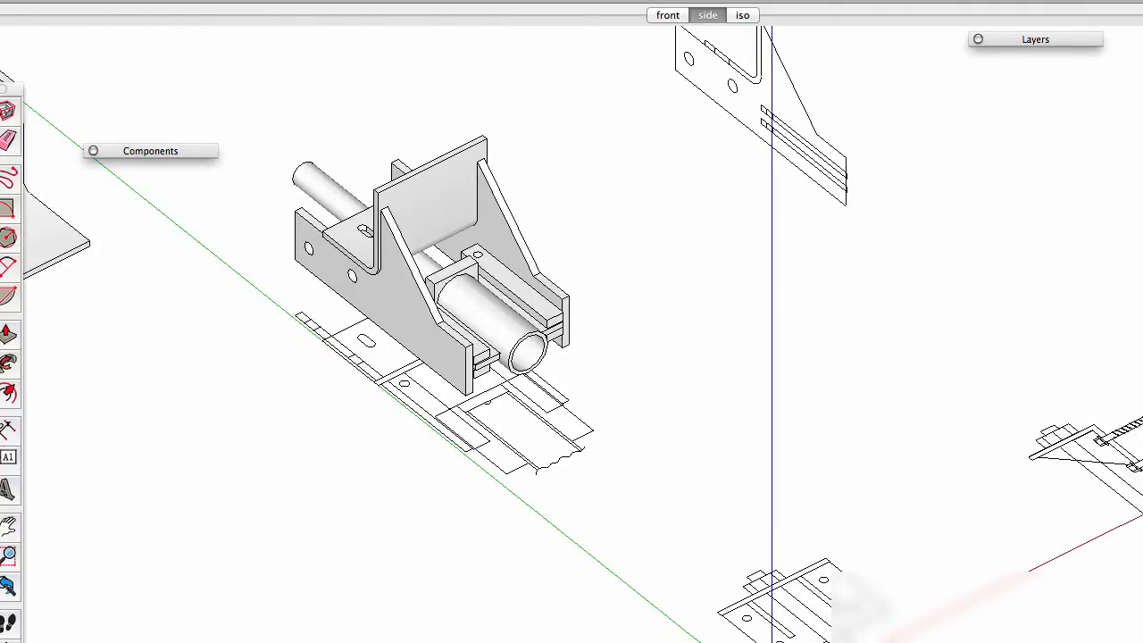
pyautogui.moveTo(1080, 483); pyautogui.dragTo(1024, 449, button='middle')
pyautogui.scroll(6, 1062, 556)
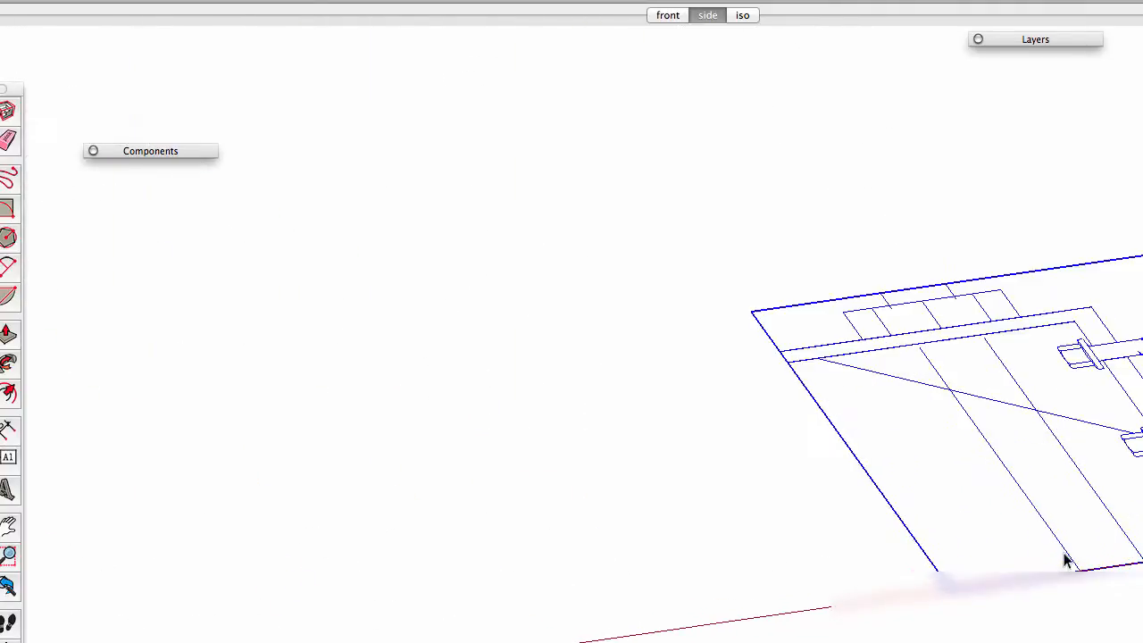
pyautogui.keyDown('shift'); pyautogui.moveTo(1074, 556); pyautogui.dragTo(697, 462, button='middle'); pyautogui.keyUp('shift')
pyautogui.press('m')
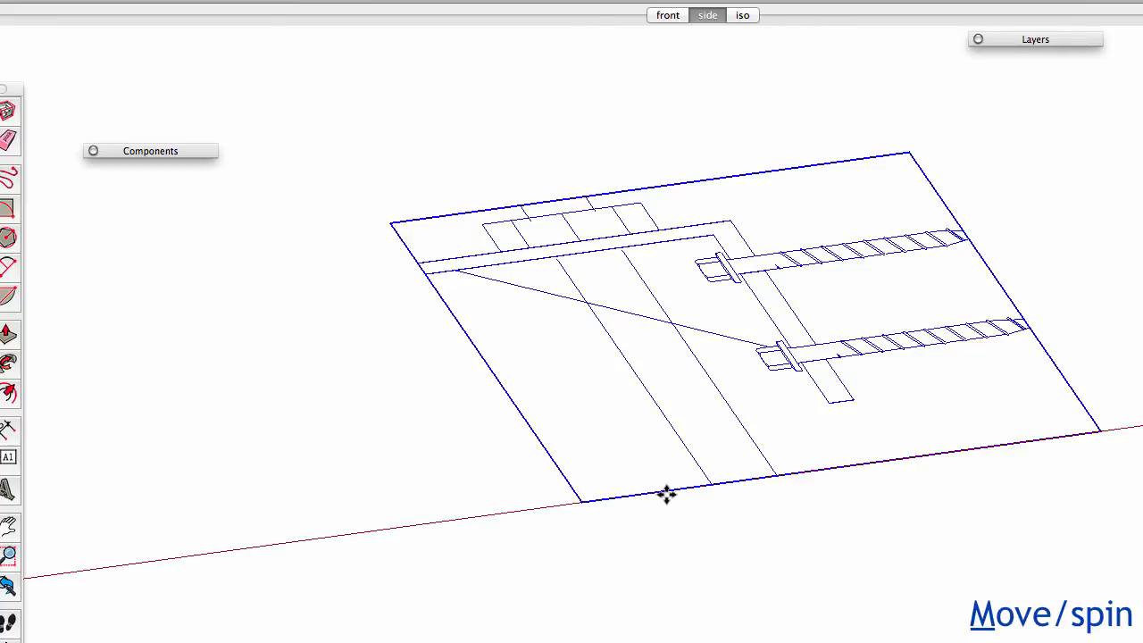
pyautogui.moveTo(636, 494)
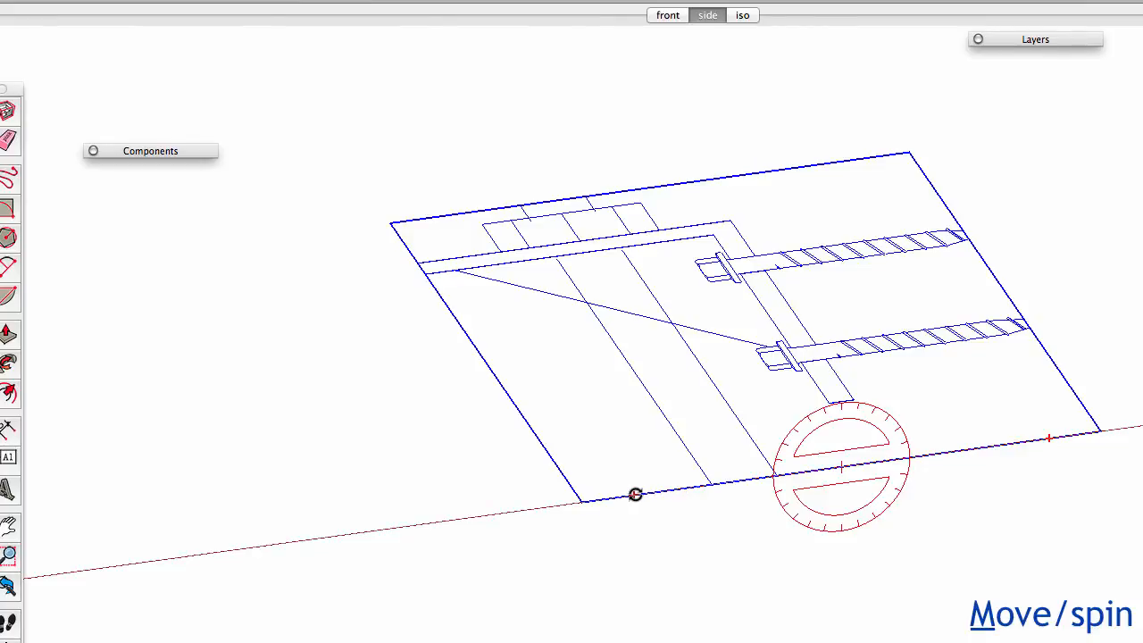
pyautogui.moveTo(635, 494)
pyautogui.mouseDown()
pyautogui.moveTo(846, 532)
pyautogui.moveTo(855, 332)
pyautogui.mouseUp()
pyautogui.scroll(-5, 853, 509)
pyautogui.moveTo(331, 555); pyautogui.dragTo(555, 527, button='middle')
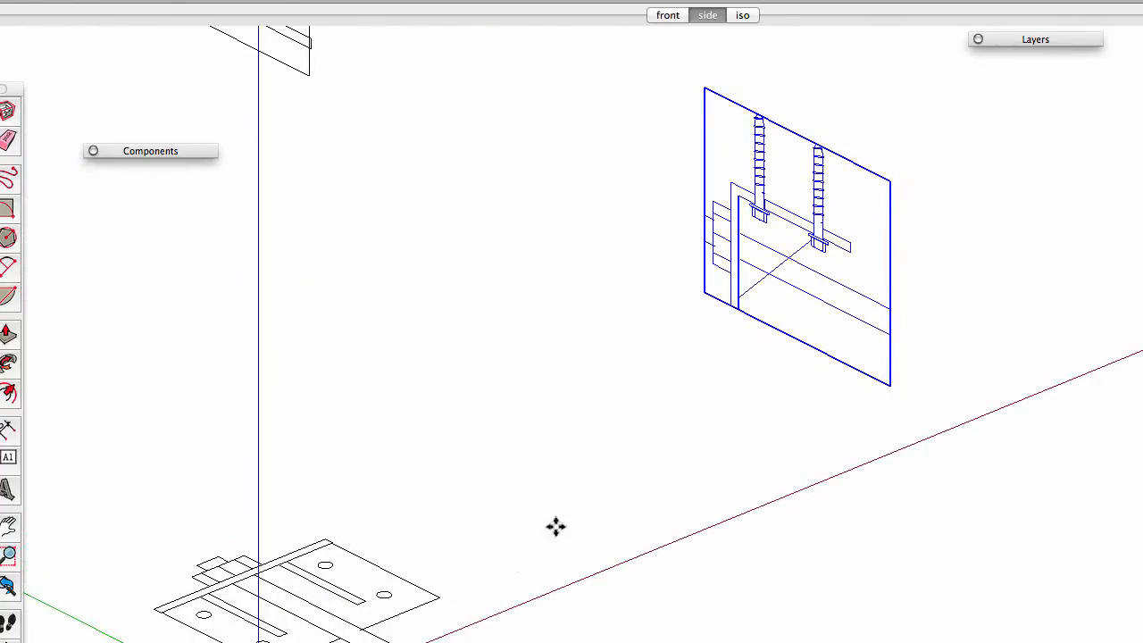
# - Reframe the front scene on the second assembly's front drawing and update the scene with that view
pyautogui.click(672, 17)
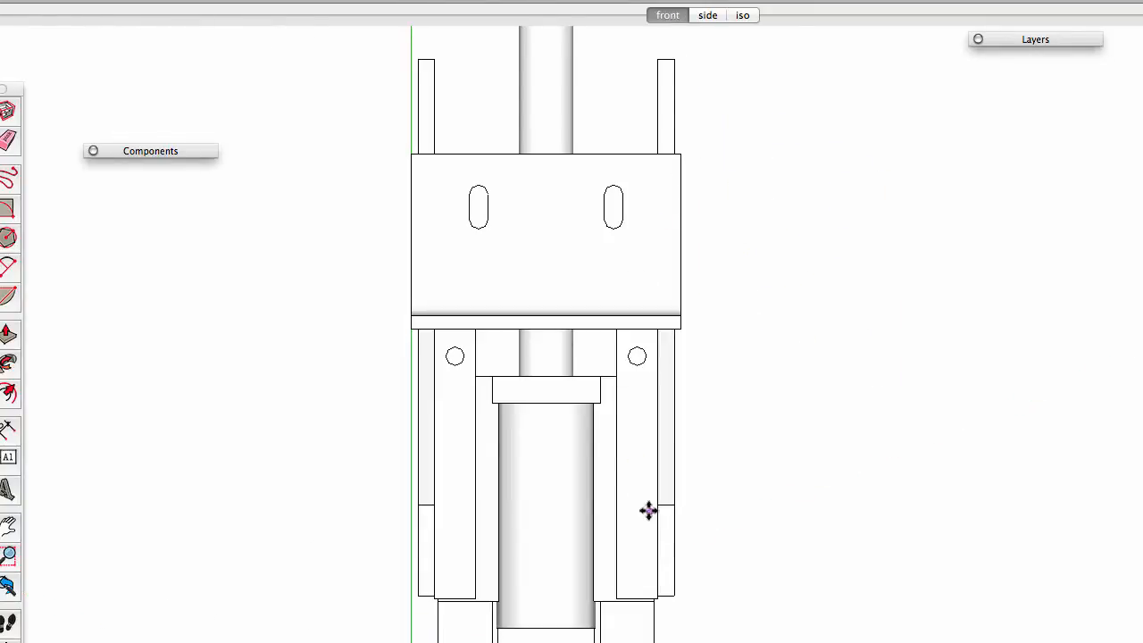
pyautogui.keyDown('shift'); pyautogui.moveTo(659, 573); pyautogui.dragTo(659, 178, button='middle'); pyautogui.keyUp('shift')
pyautogui.keyDown('shift'); pyautogui.moveTo(665, 576); pyautogui.dragTo(691, 159, button='middle'); pyautogui.keyUp('shift')
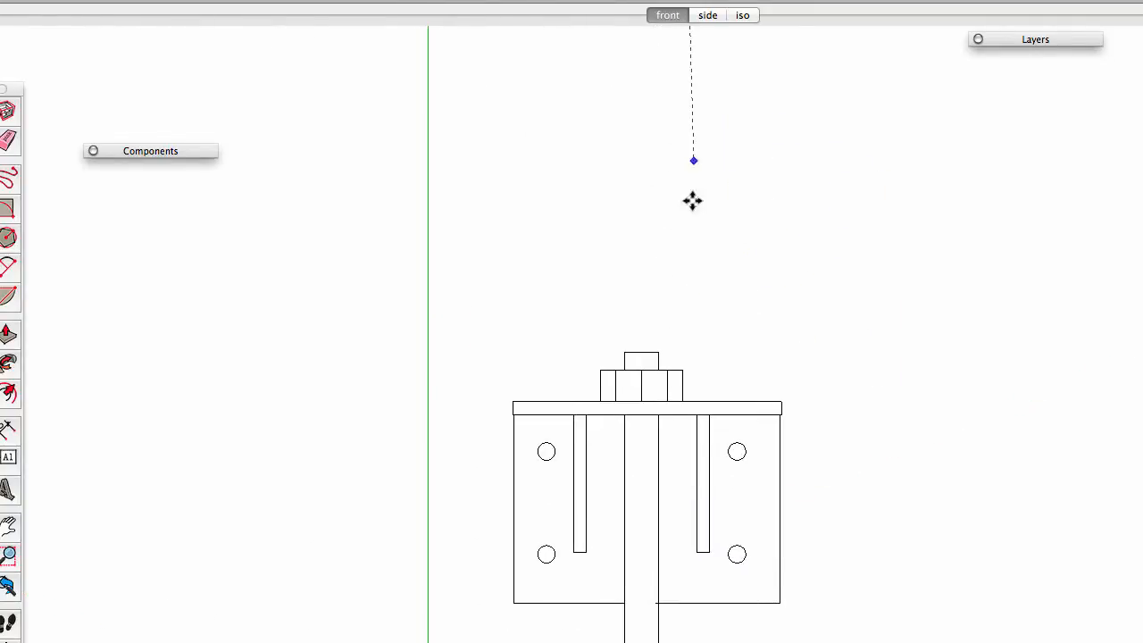
pyautogui.keyDown('shift'); pyautogui.moveTo(693, 351); pyautogui.dragTo(671, 250, button='middle'); pyautogui.keyUp('shift')
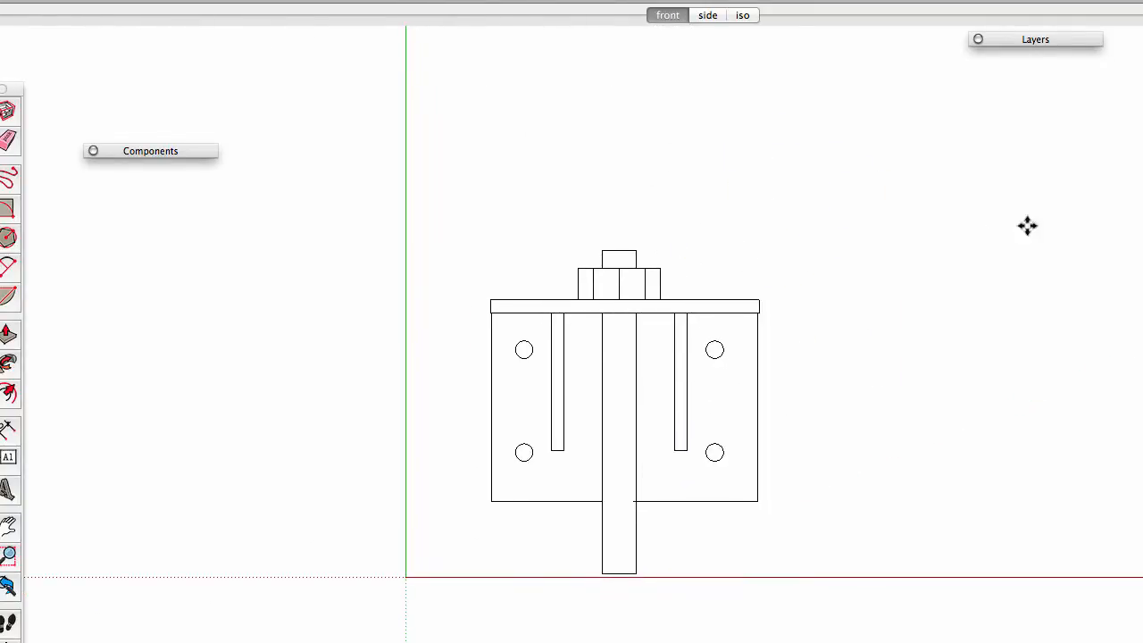
pyautogui.rightClick(672, 17)
pyautogui.click(714, 86)
# - Reframe the side scene on the upright drawing with the two screws and update the scene
pyautogui.click(709, 17)
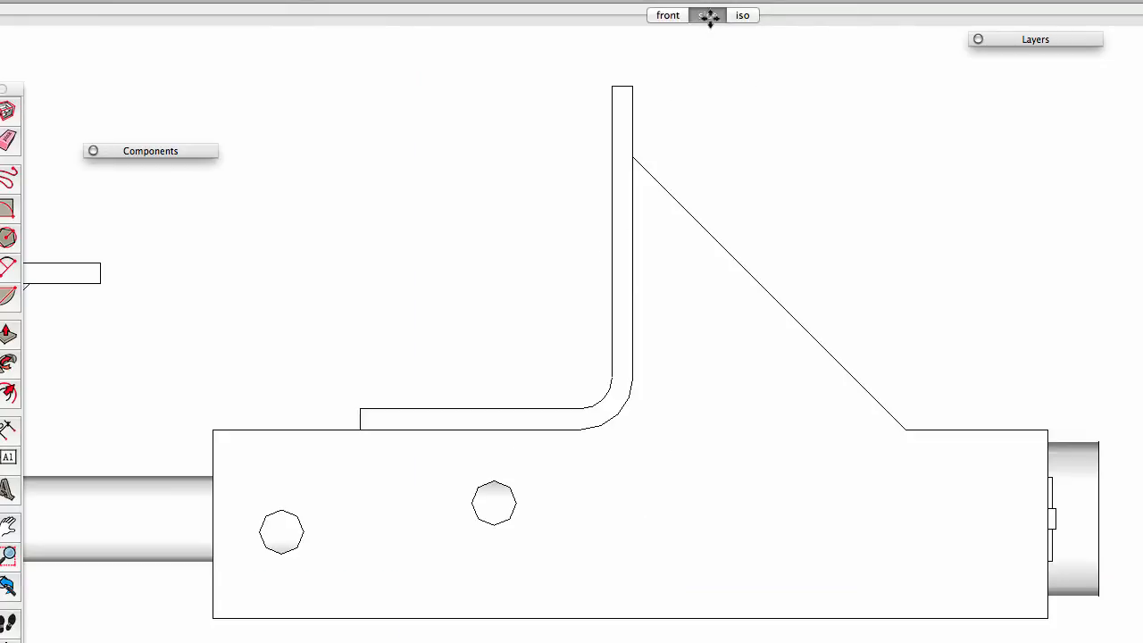
pyautogui.keyDown('shift'); pyautogui.moveTo(868, 376); pyautogui.dragTo(274, 354, button='middle'); pyautogui.keyUp('shift')
pyautogui.keyDown('shift'); pyautogui.moveTo(724, 377); pyautogui.dragTo(239, 331, button='middle'); pyautogui.keyUp('shift')
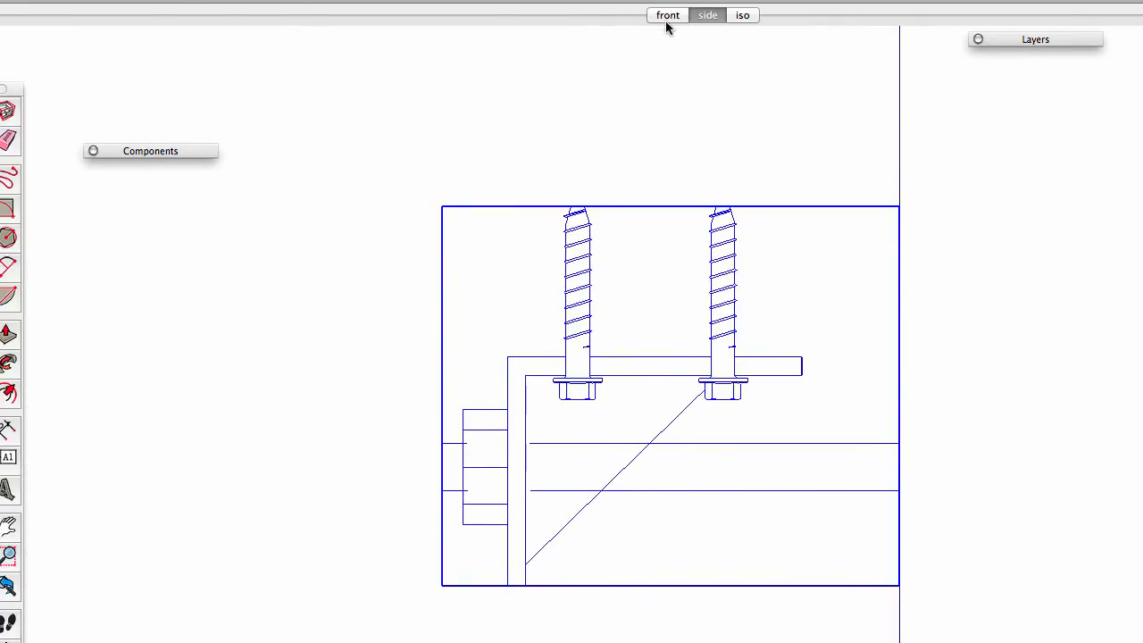
pyautogui.rightClick(705, 20)
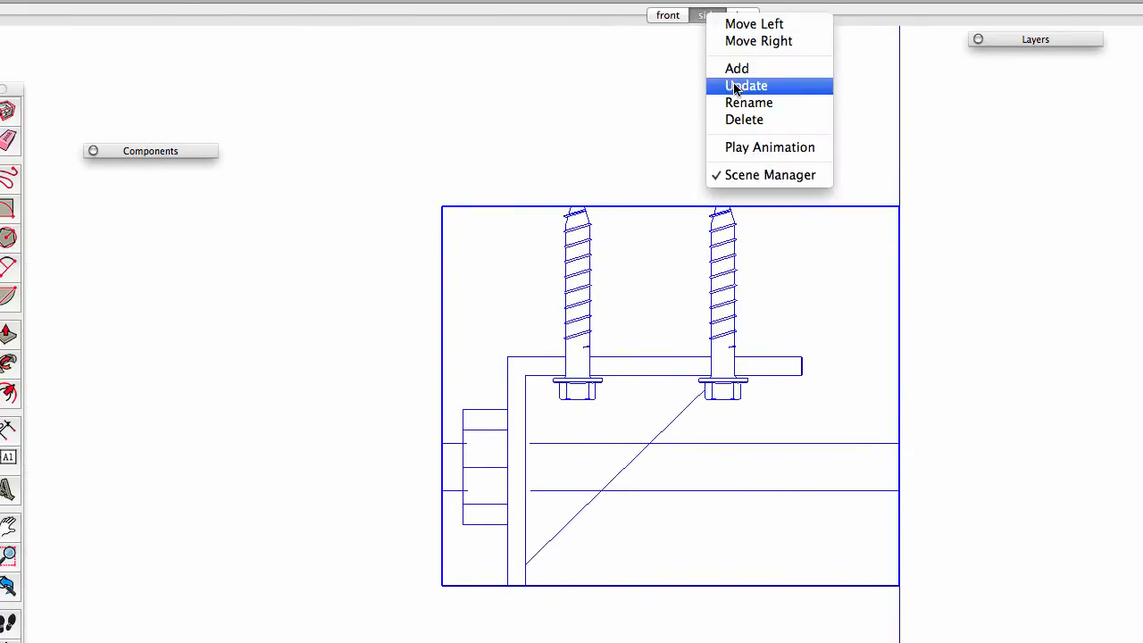
pyautogui.click(730, 85)
# - Recall the iso scene and update it with the current view and model state
pyautogui.click(741, 18)
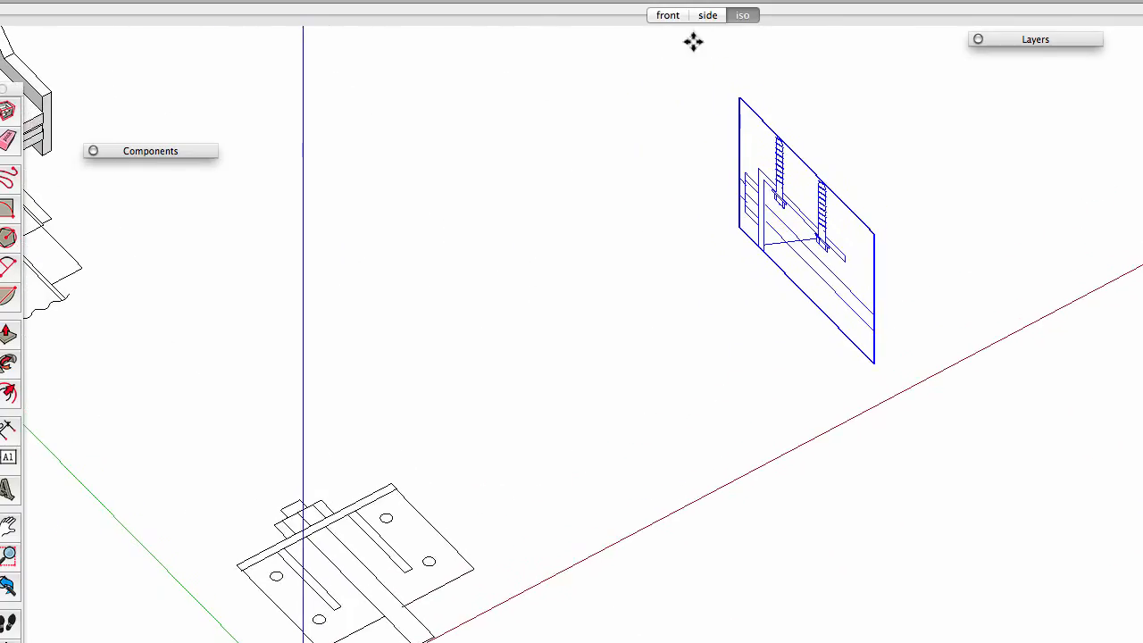
pyautogui.rightClick(739, 20)
pyautogui.click(761, 87)
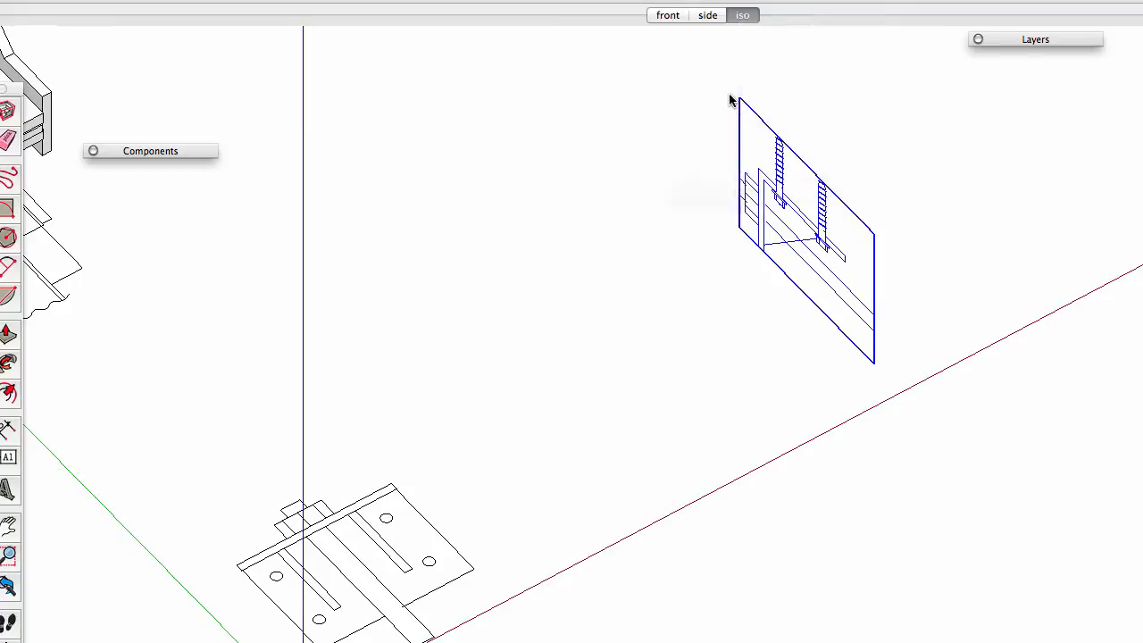
# - Select the upright side drawing again and rotate it in its own plane so the two screws point down
pyautogui.press('space')
pyautogui.click(538, 438)
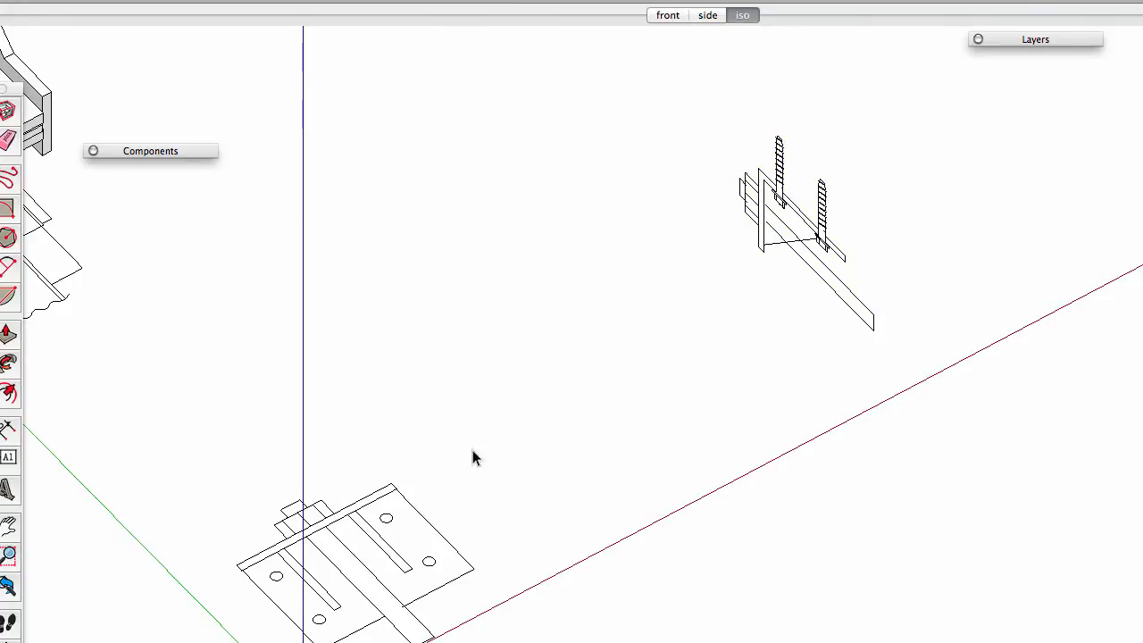
pyautogui.click(871, 332)
pyautogui.press('m')
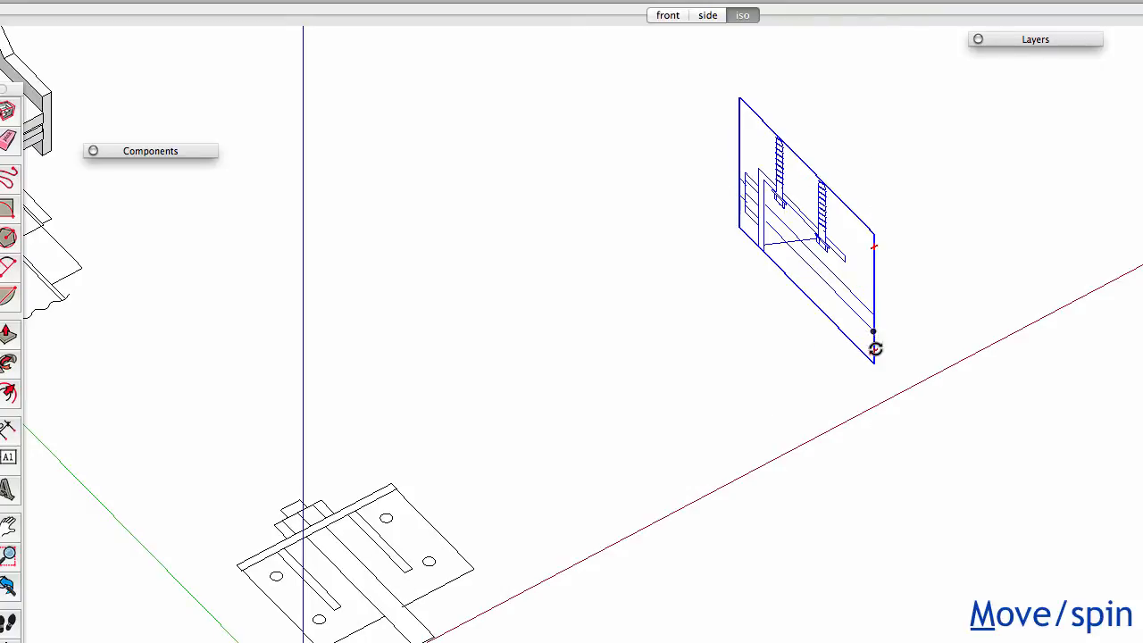
pyautogui.click(875, 348)
pyautogui.click(877, 246)
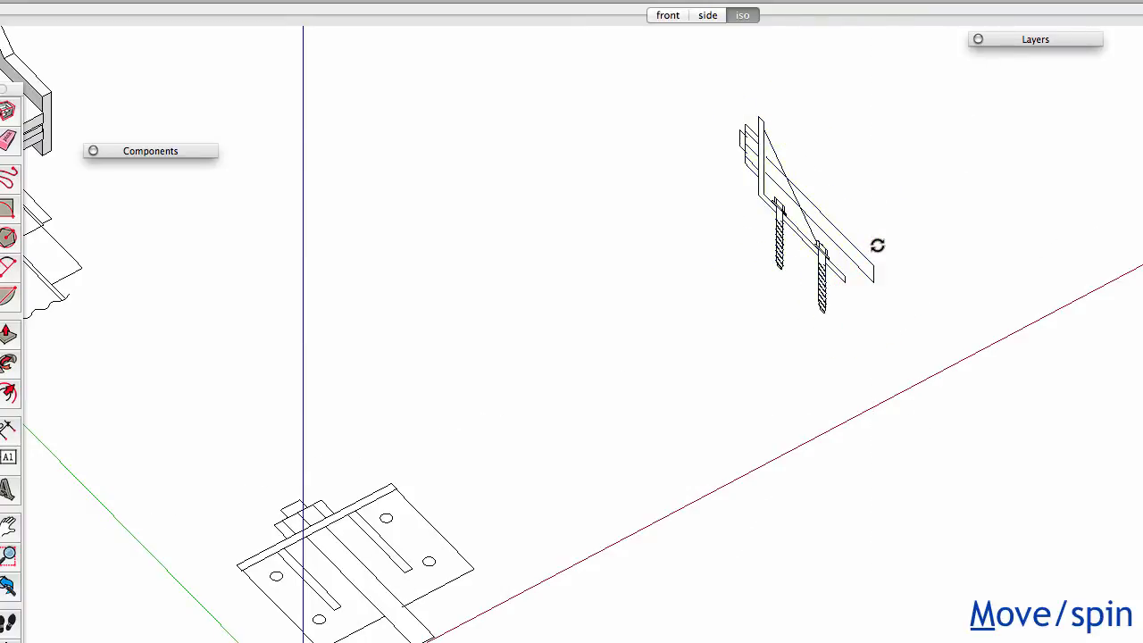
# - Move the side drawing by its angle plate's end corner, locked to one axis direction, to align with the front drawing's plate corner
pyautogui.moveTo(845, 272)
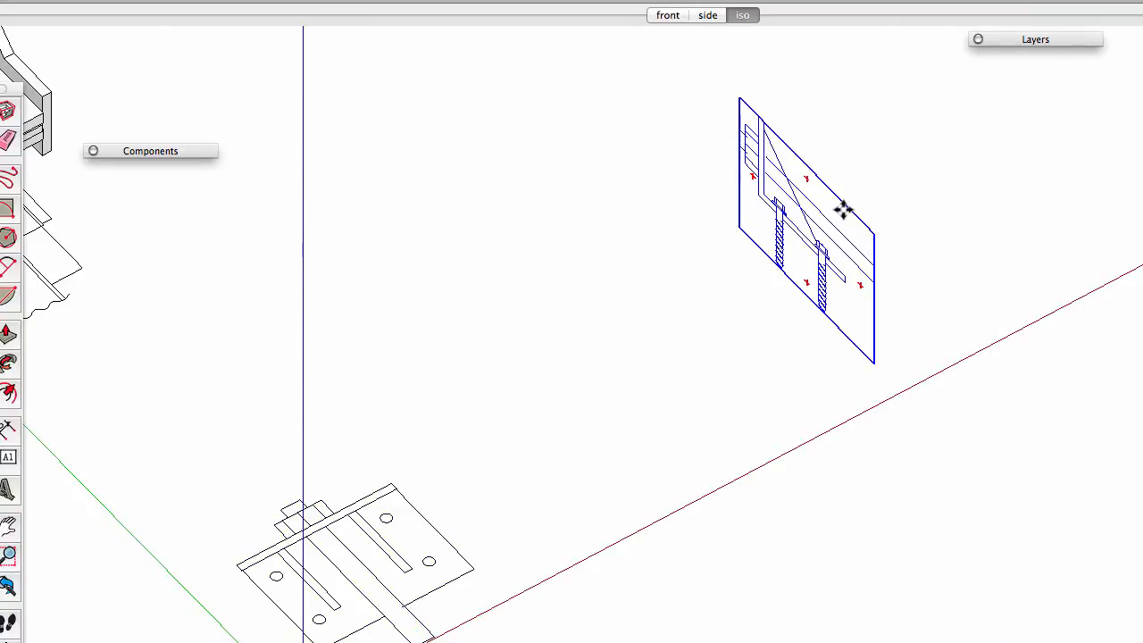
pyautogui.click(843, 284)
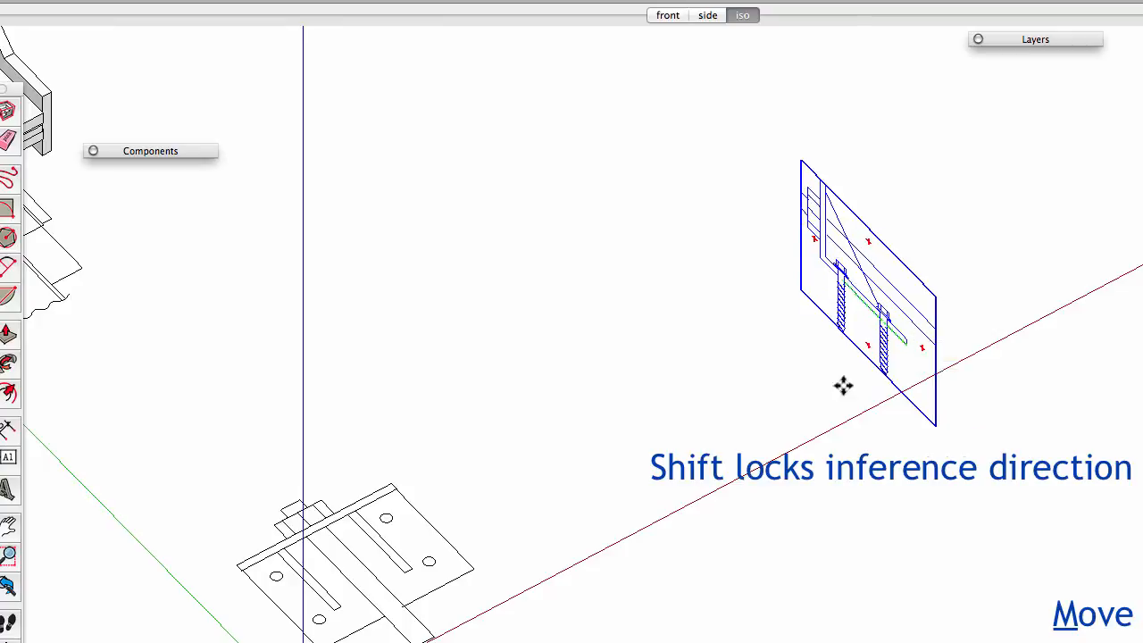
pyautogui.click(472, 571)
# - Trace the L-shaped outline of the angle plate on the side drawing to create its profile face
pyautogui.moveTo(477, 541)
pyautogui.mouseDown(button='middle')
pyautogui.moveTo(766, 205)
pyautogui.moveTo(952, 146)
pyautogui.moveTo(898, 245)
pyautogui.moveTo(592, 512)
pyautogui.moveTo(718, 476)
pyautogui.moveTo(741, 447)
pyautogui.mouseUp(button='middle')
pyautogui.keyDown('shift'); pyautogui.moveTo(668, 154); pyautogui.dragTo(613, 321, button='middle'); pyautogui.keyUp('shift')
pyautogui.scroll(2, 607, 286)
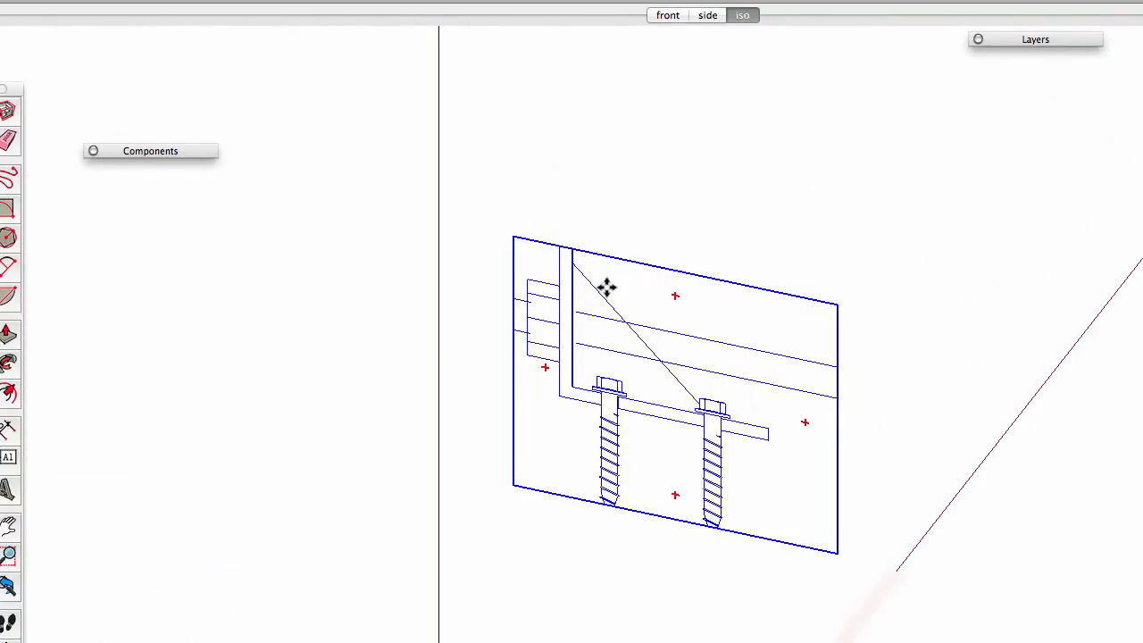
pyautogui.press('l')
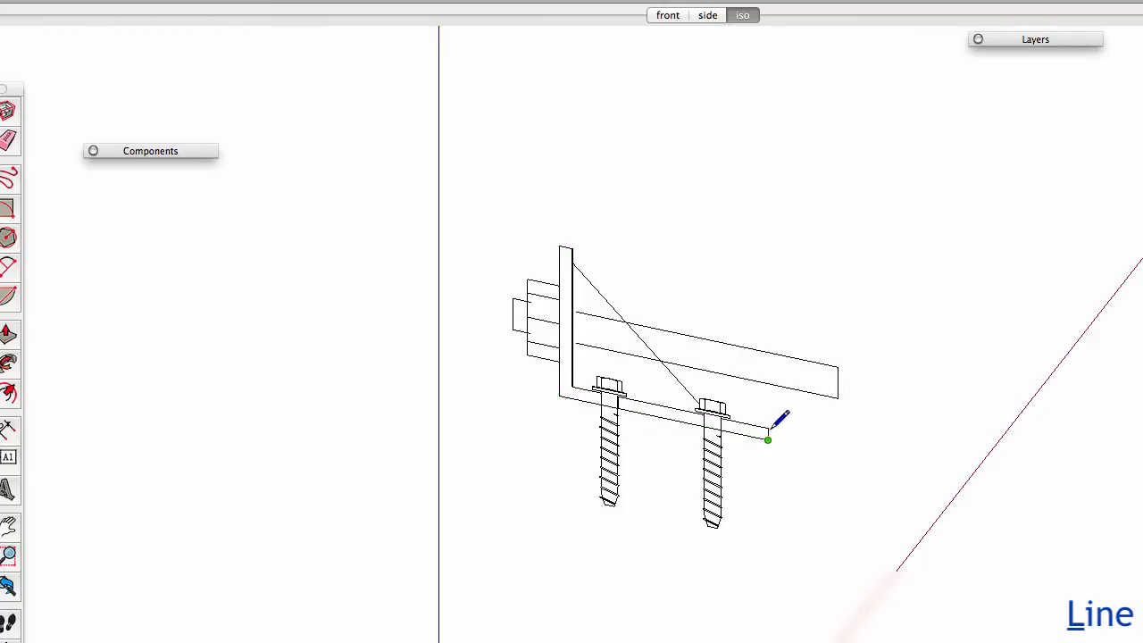
pyautogui.click(574, 390)
# - Push/pull the L-shaped profile along its length to the far corner of the plate in the front drawing
pyautogui.press('p')
pyautogui.click(566, 283)
pyautogui.click(660, 107)
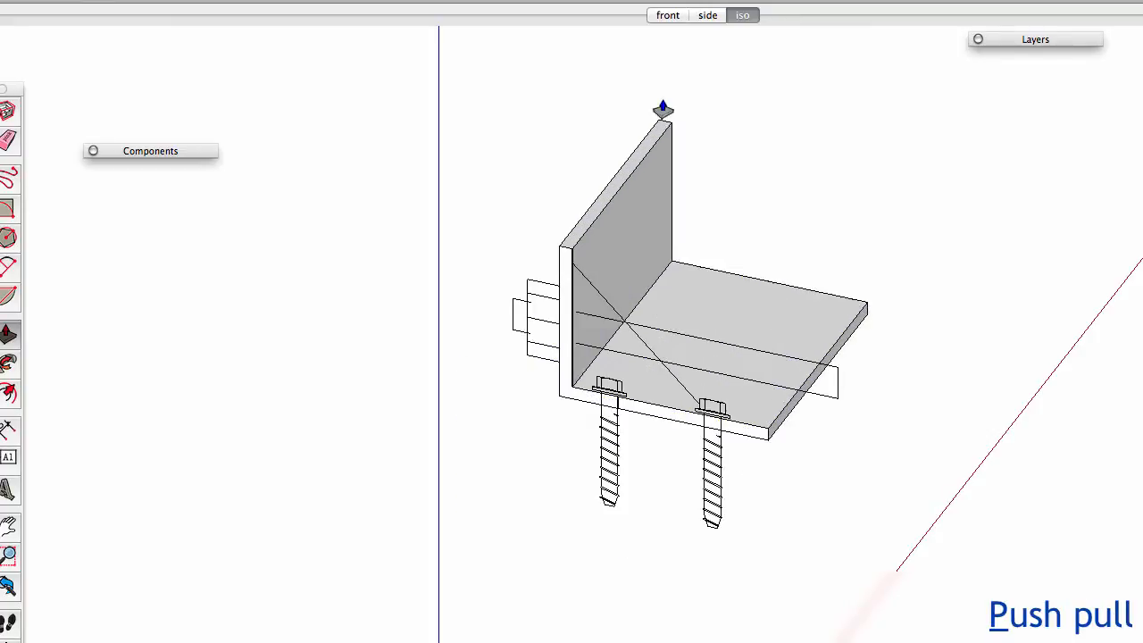
pyautogui.click(667, 15)
pyautogui.moveTo(684, 375); pyautogui.dragTo(518, 327, button='middle')
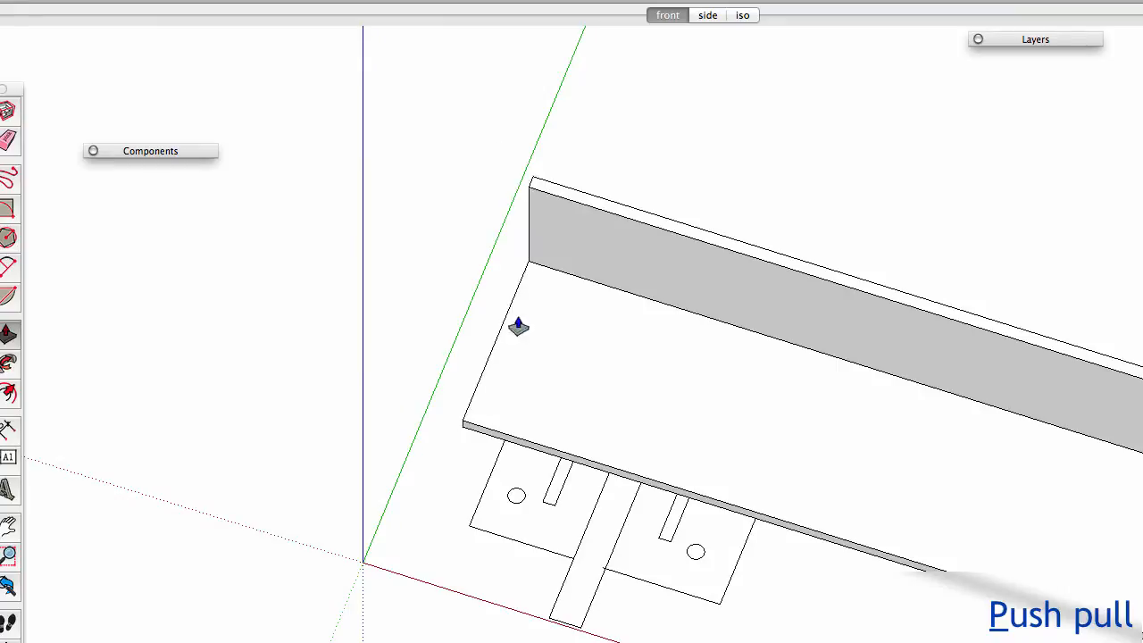
pyautogui.click(469, 528)
# - Push the angle plate's end face at the side drawing back to the near plate corner in the front drawing
pyautogui.scroll(-10, 490, 528)
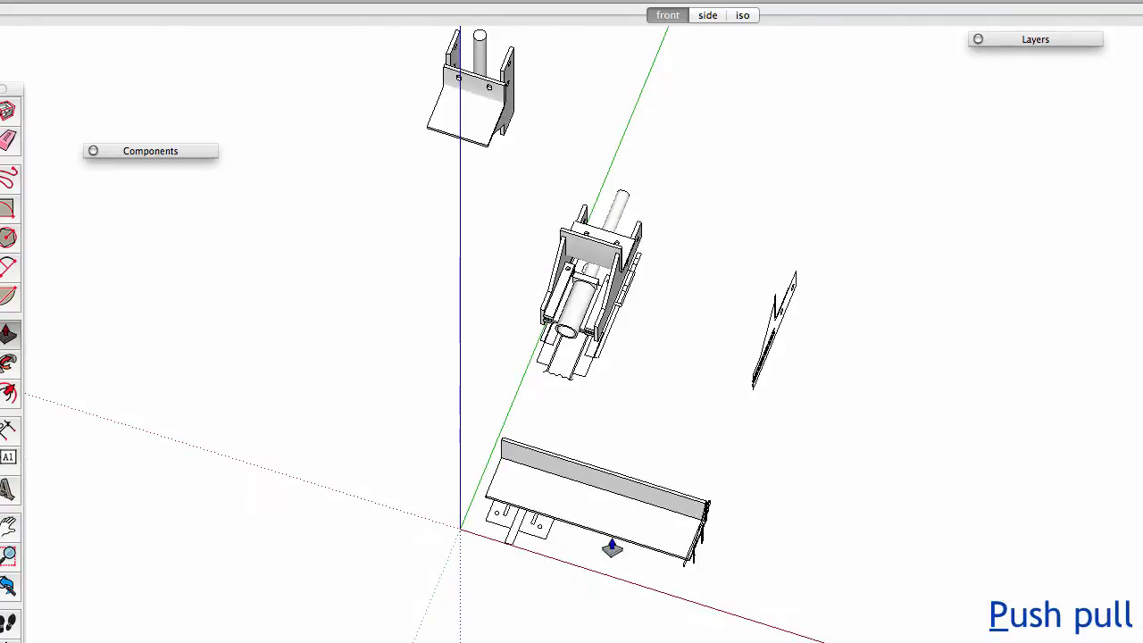
pyautogui.keyDown('shift'); pyautogui.moveTo(612, 548); pyautogui.dragTo(437, 510, button='middle'); pyautogui.keyUp('shift')
pyautogui.scroll(8, 533, 530)
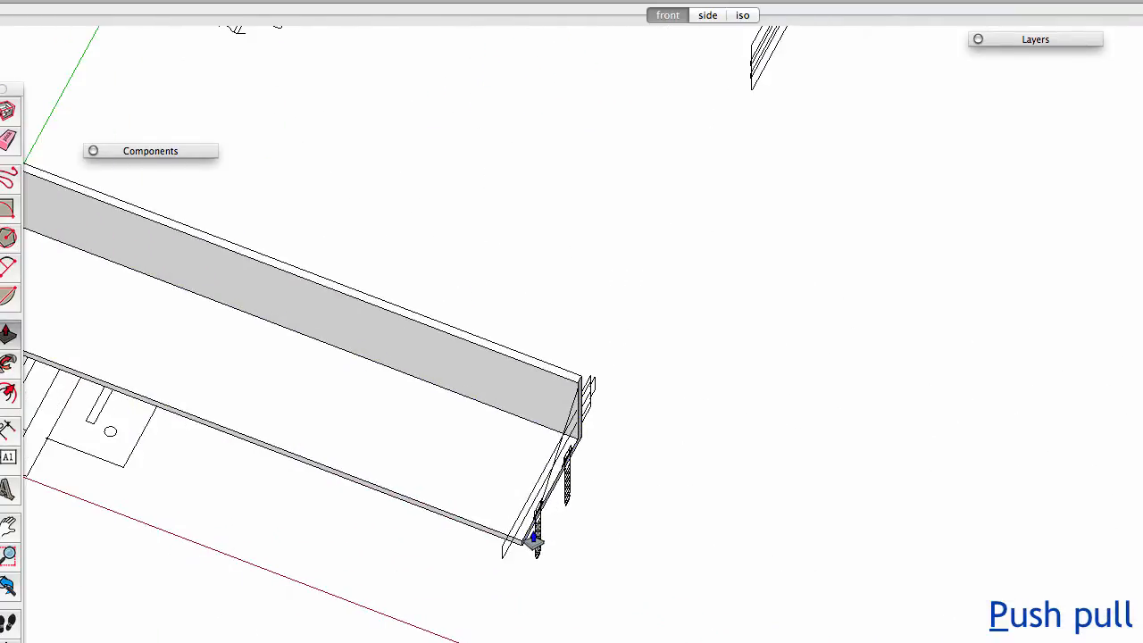
pyautogui.click(530, 536)
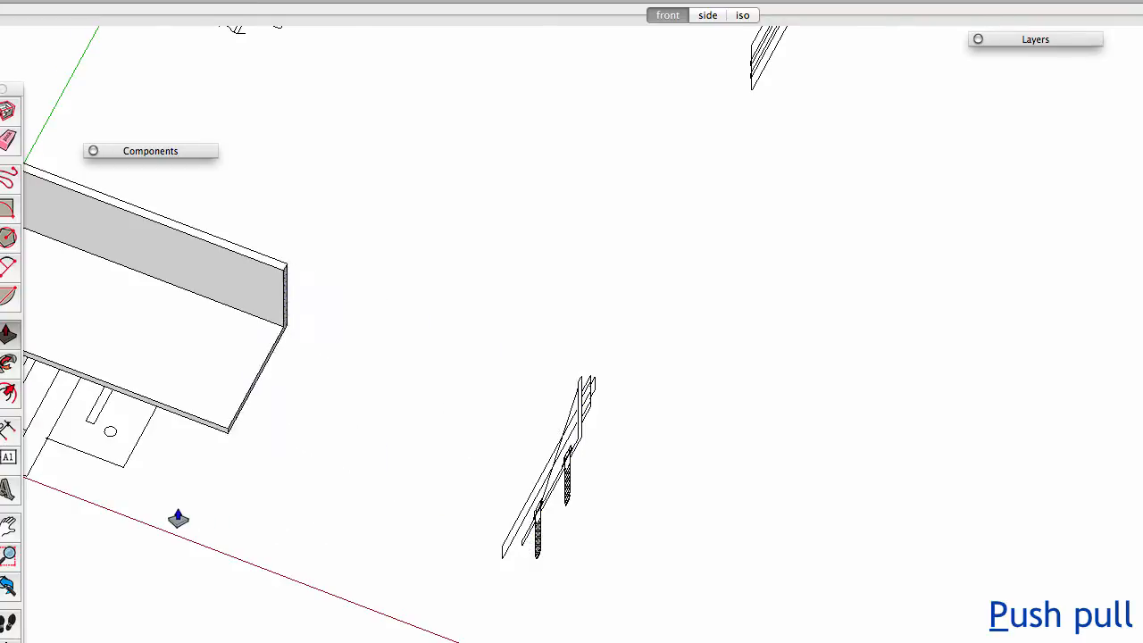
pyautogui.click(126, 471)
# - Trace circles over the four screw holes in the front drawing, matching each hole's centre and radius
pyautogui.moveTo(140, 432); pyautogui.dragTo(727, 222, button='middle')
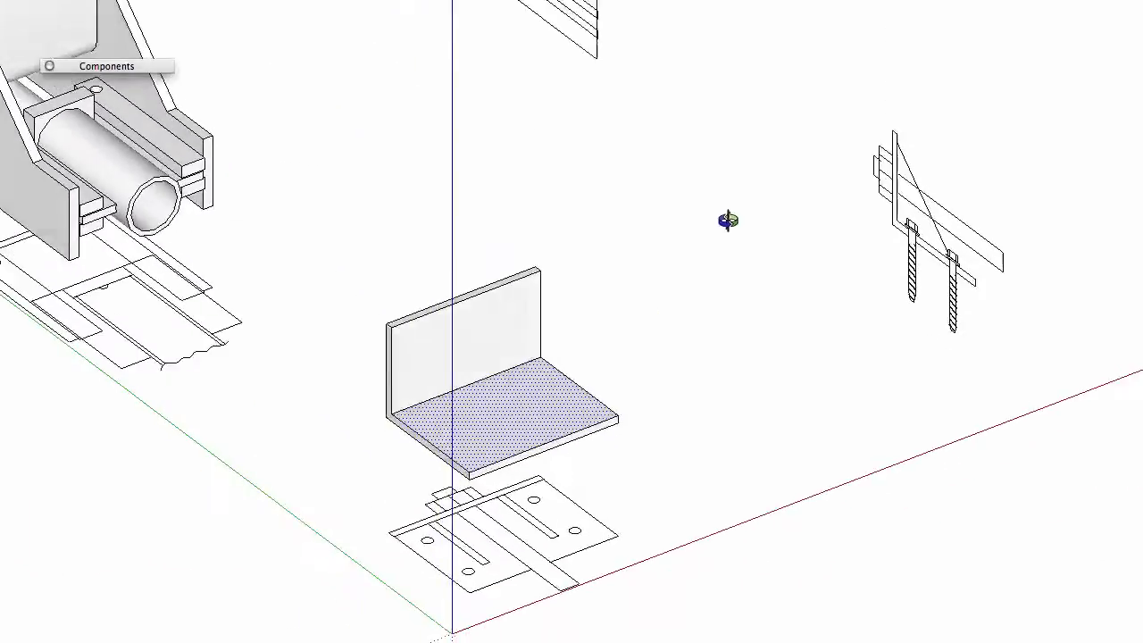
pyautogui.scroll(8, 427, 531)
pyautogui.scroll(3, 425, 522)
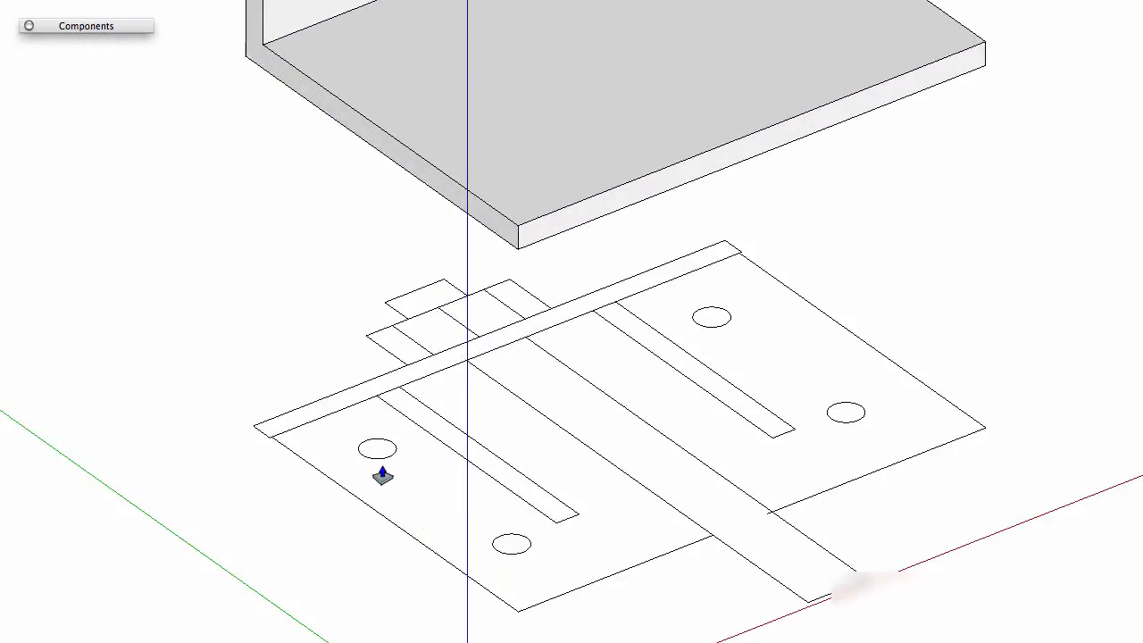
pyautogui.scroll(3, 381, 471)
pyautogui.press('c')
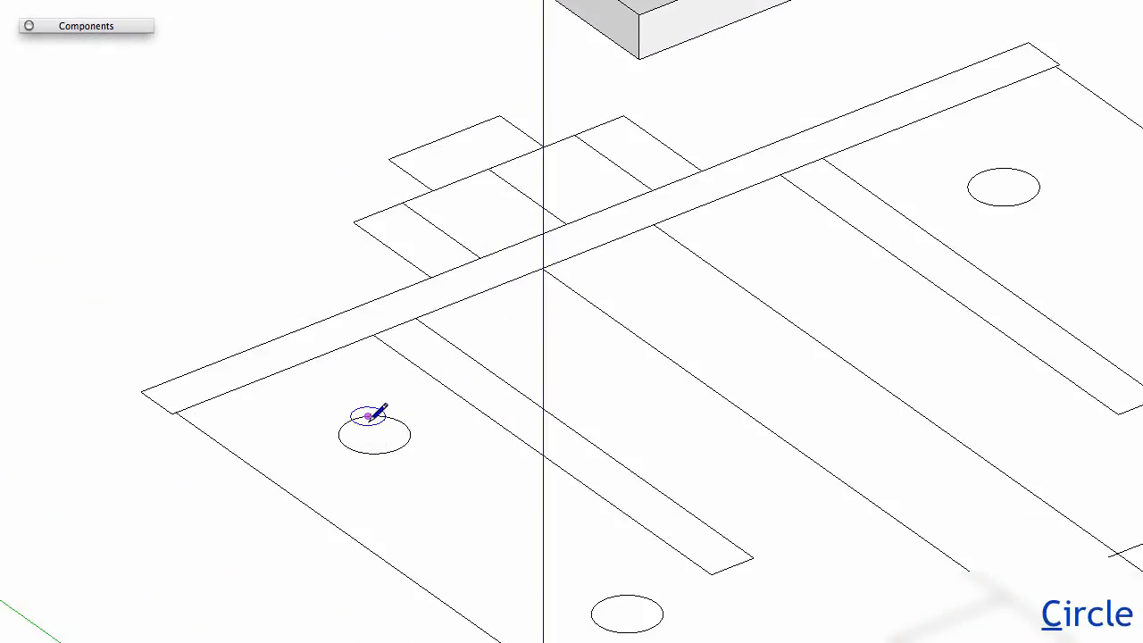
pyautogui.click(374, 435)
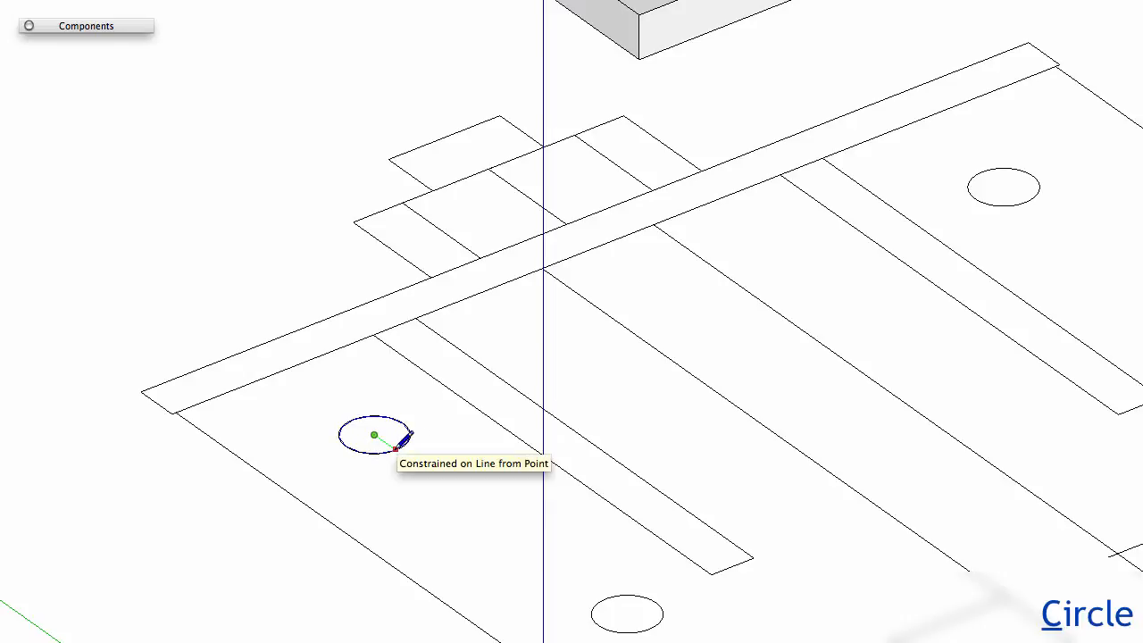
pyautogui.click(395, 448)
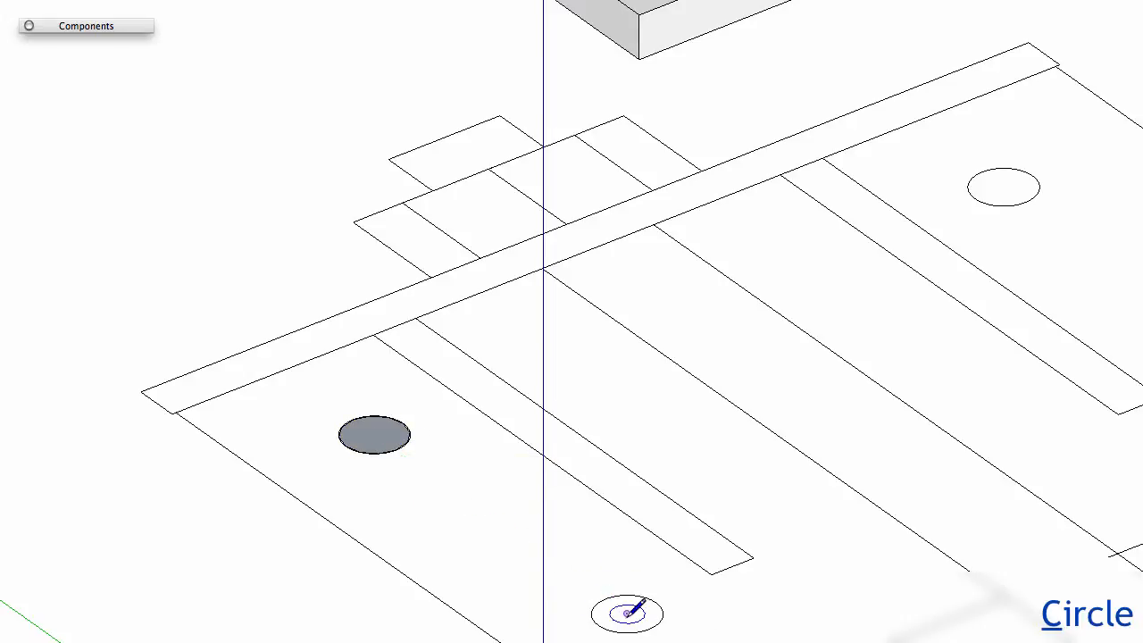
pyautogui.click(627, 614)
pyautogui.click(658, 623)
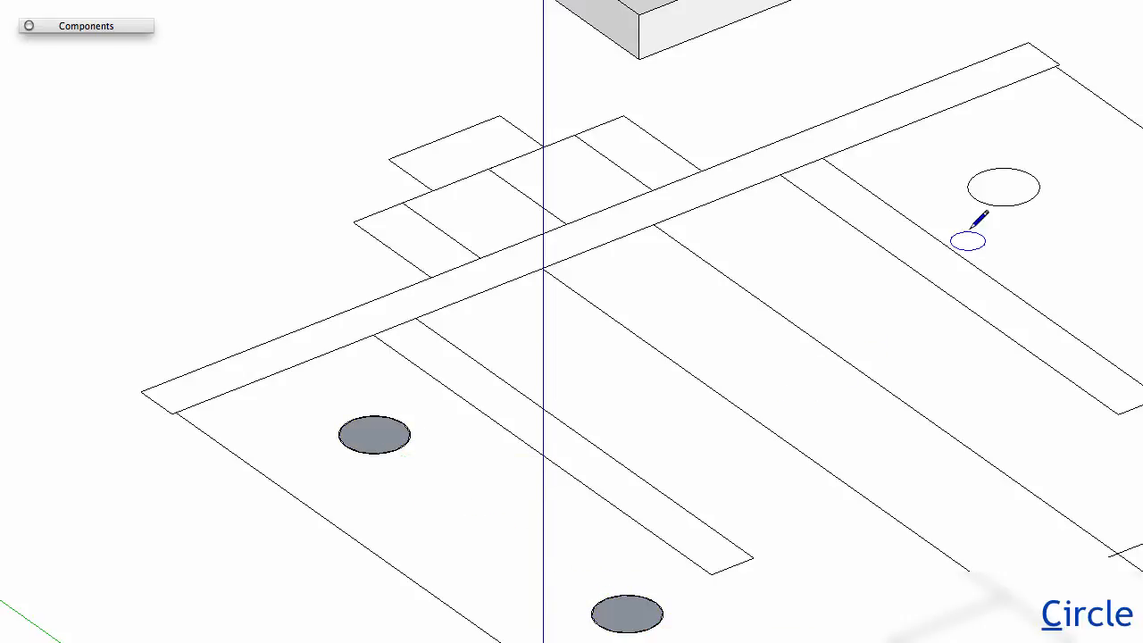
pyautogui.click(1026, 201)
pyautogui.keyDown('shift'); pyautogui.moveTo(1062, 326); pyautogui.dragTo(687, 278, button='middle'); pyautogui.keyUp('shift')
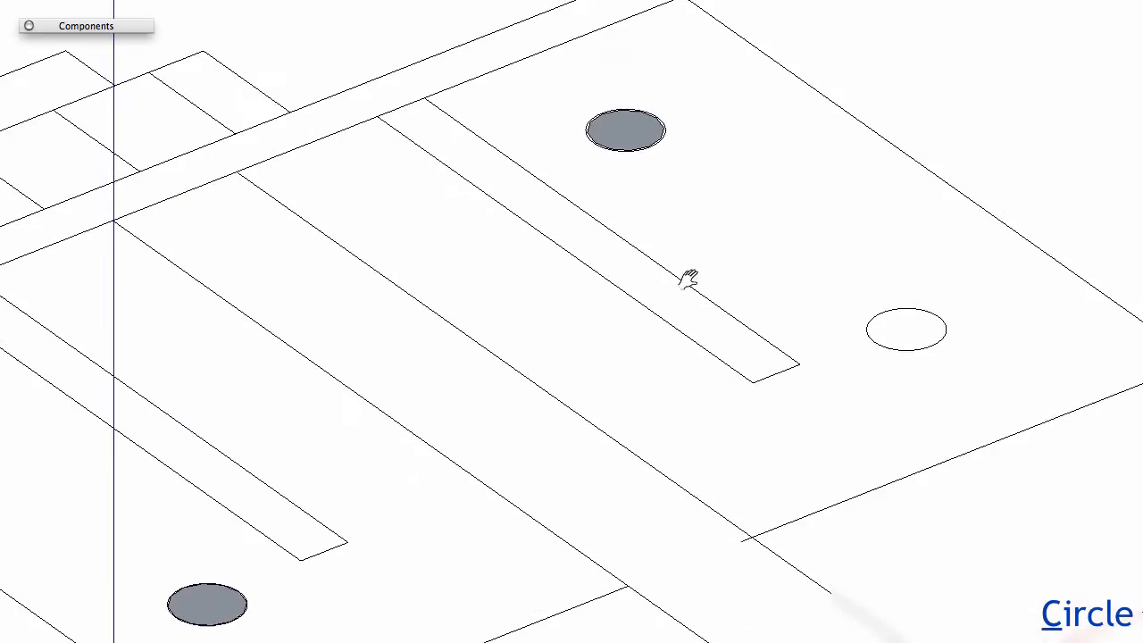
pyautogui.click(930, 344)
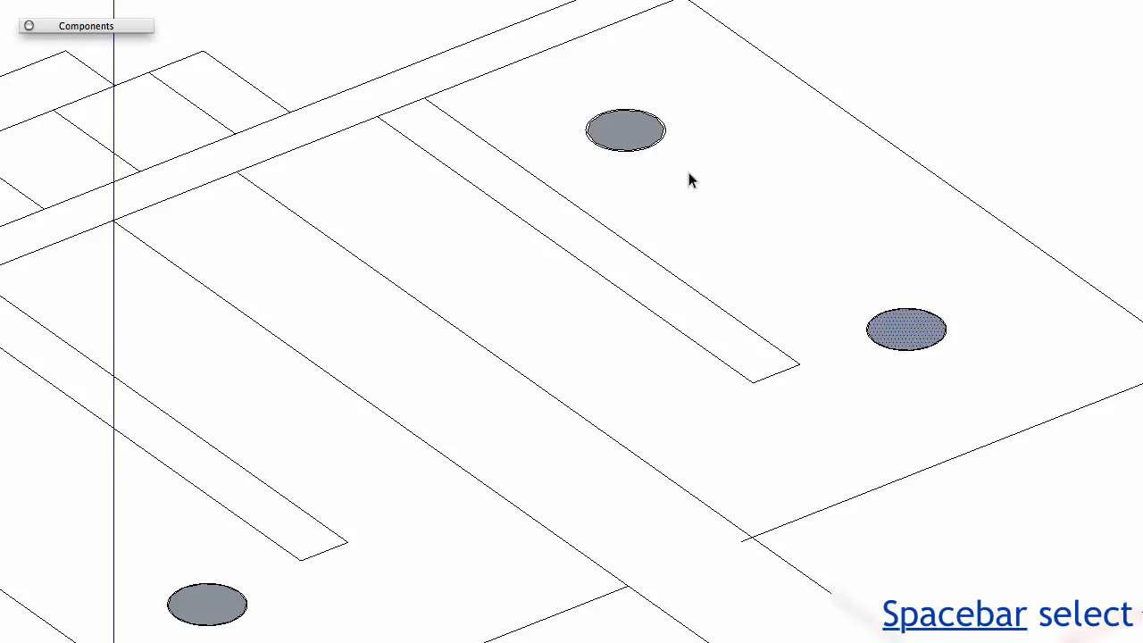
# - Select the four circle faces and move them up, locked to the blue axis, onto the angle plate's horizontal leg
pyautogui.keyDown('shift'); pyautogui.click(625, 134); pyautogui.keyUp('shift')
pyautogui.scroll(-3, 625, 211)
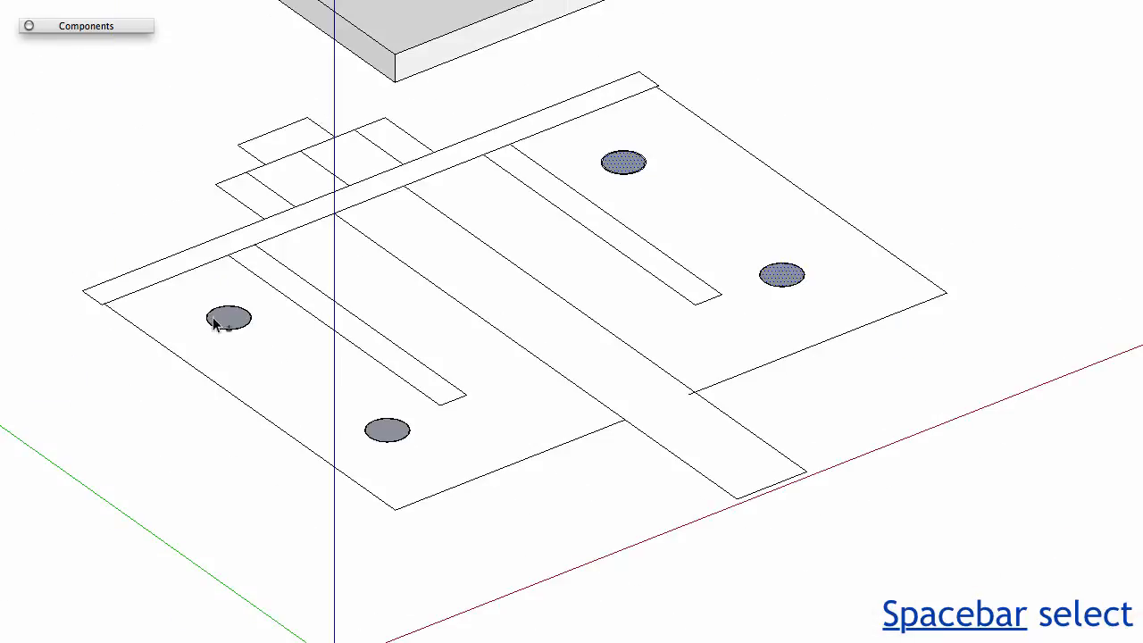
pyautogui.press('m')
pyautogui.click(406, 435)
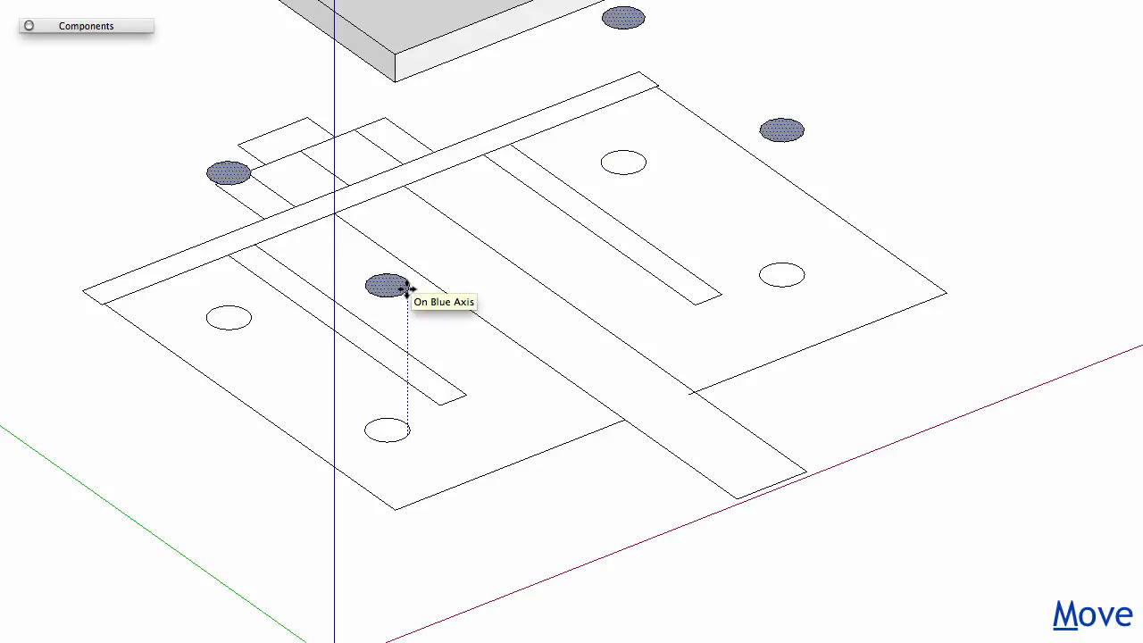
pyautogui.press('shift')
pyautogui.scroll(1, 357, 3)
pyautogui.keyDown('shift'); pyautogui.moveTo(357, 4); pyautogui.dragTo(430, 345, button='middle'); pyautogui.keyUp('shift')
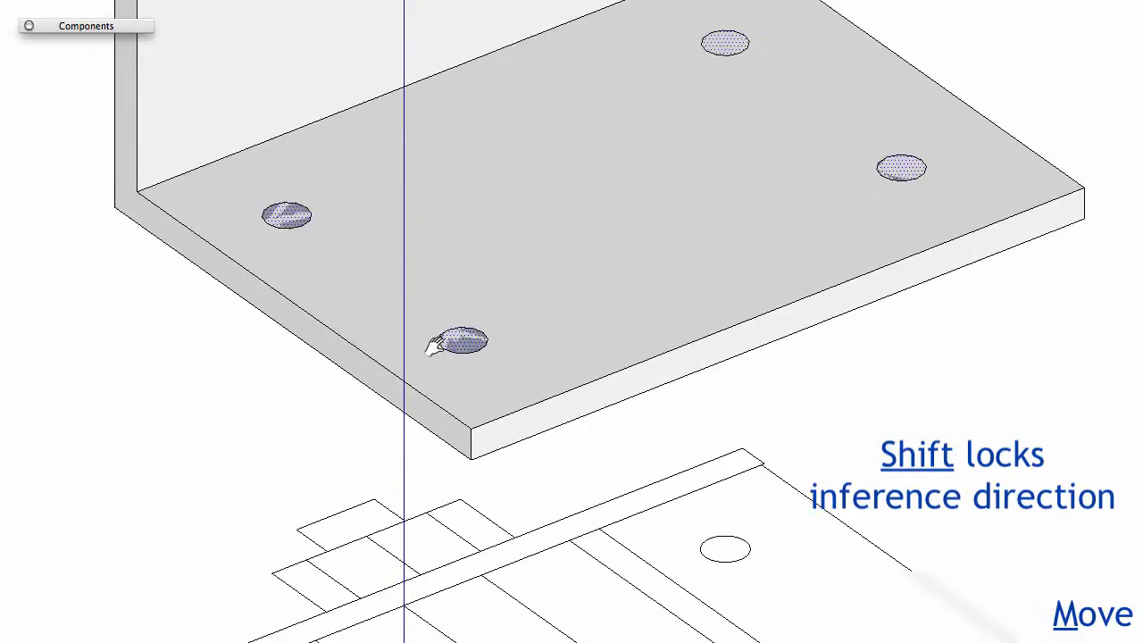
pyautogui.click(555, 182)
# - Push the four circles through the horizontal leg of the angle plate to cut the screw holes
pyautogui.scroll(-2, 542, 236)
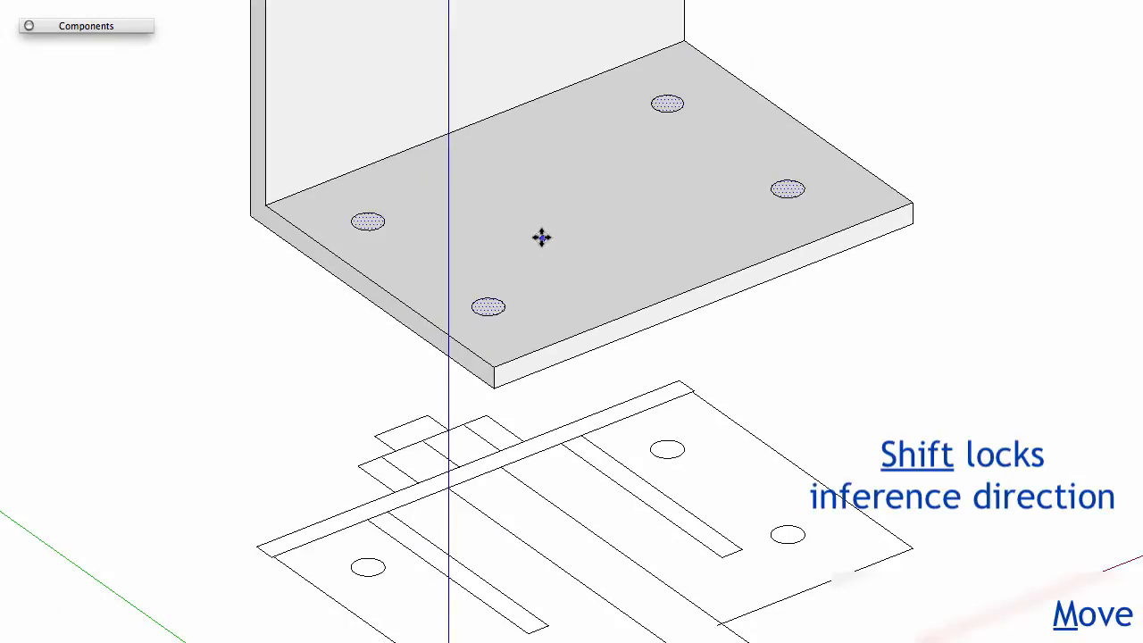
pyautogui.scroll(4, 483, 291)
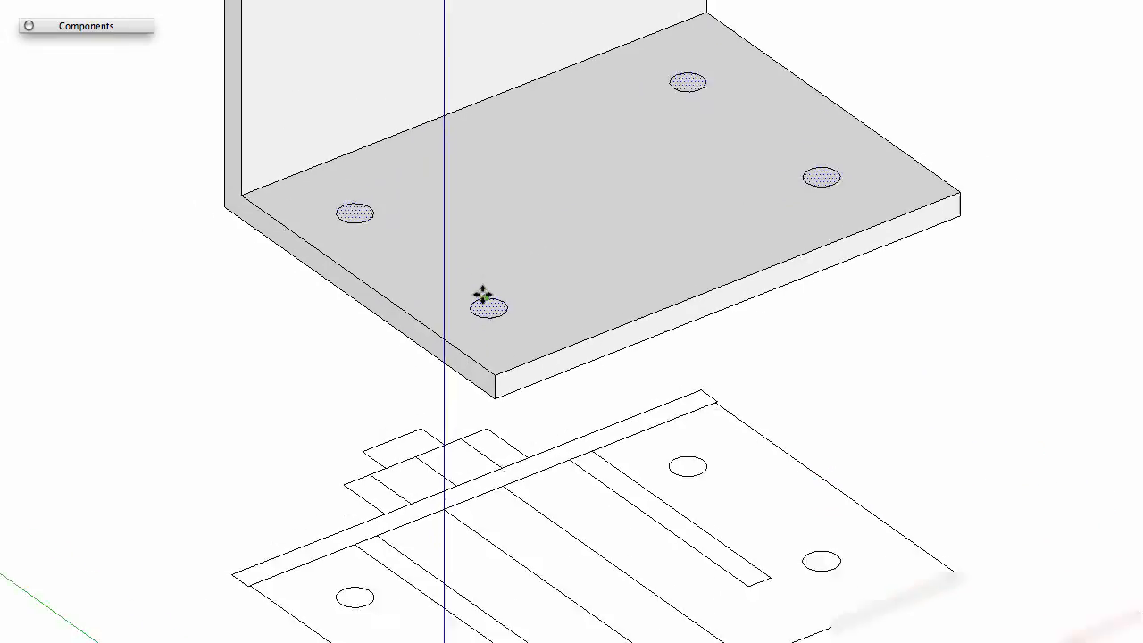
pyautogui.press('p')
pyautogui.moveTo(494, 332); pyautogui.dragTo(505, 493)
pyautogui.moveTo(495, 450); pyautogui.dragTo(504, 514, button='middle')
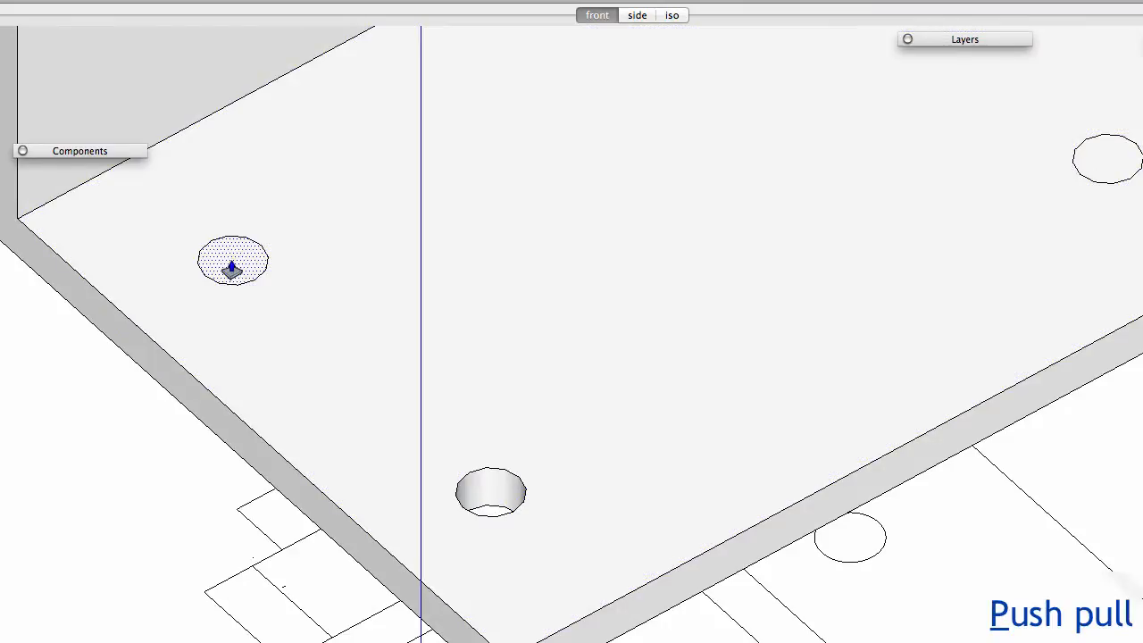
pyautogui.doubleClick(232, 265)
pyautogui.scroll(-3, 449, 268)
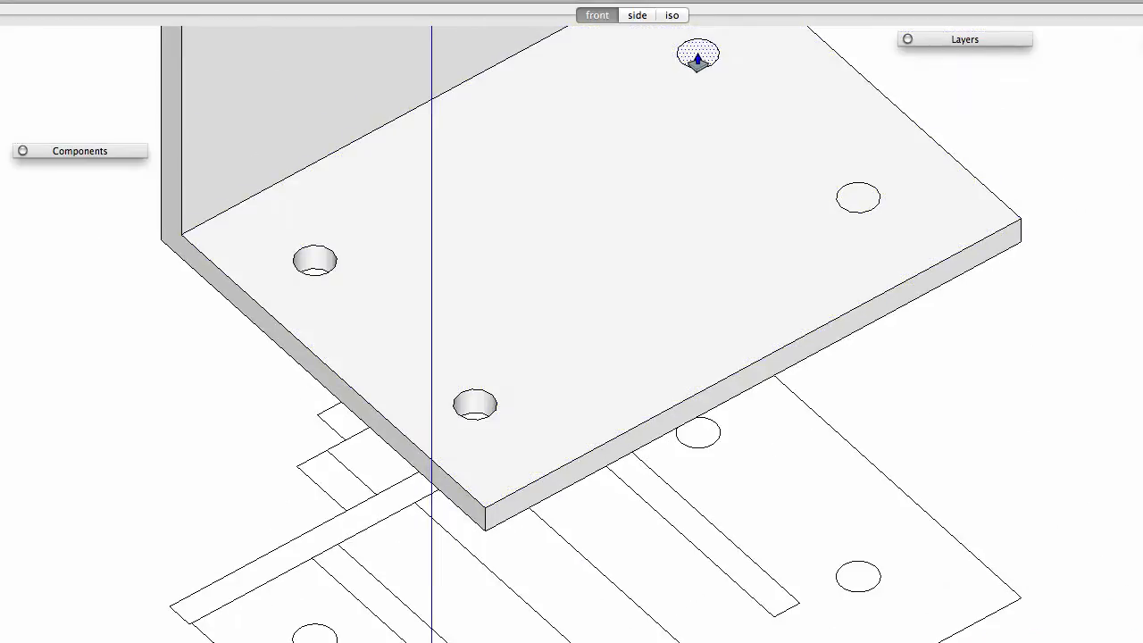
pyautogui.doubleClick(858, 201)
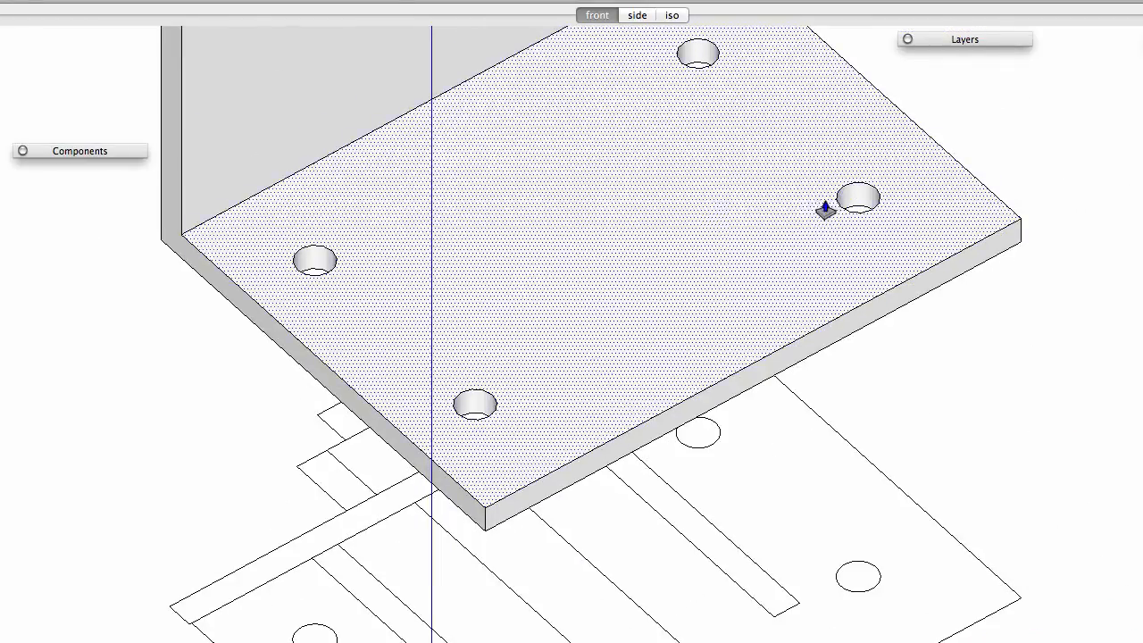
# - Select all the connected geometry of the drilled angle plate and make it a group
pyautogui.scroll(-3, 459, 303)
pyautogui.moveTo(459, 304); pyautogui.dragTo(365, 169, button='middle')
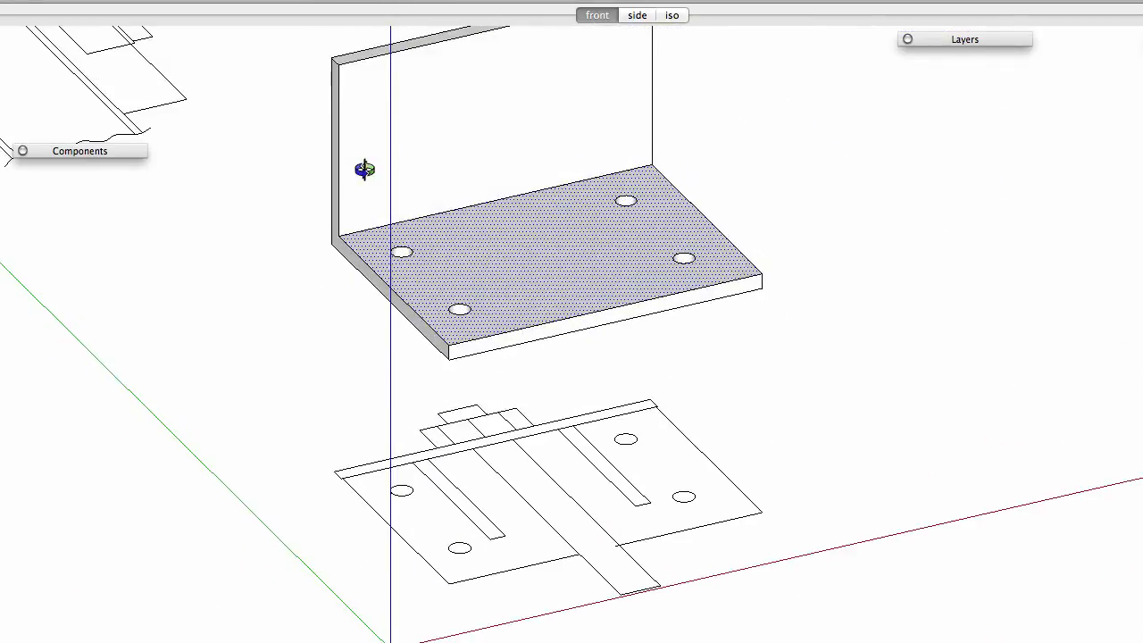
pyautogui.press('space')
pyautogui.tripleClick(495, 242)
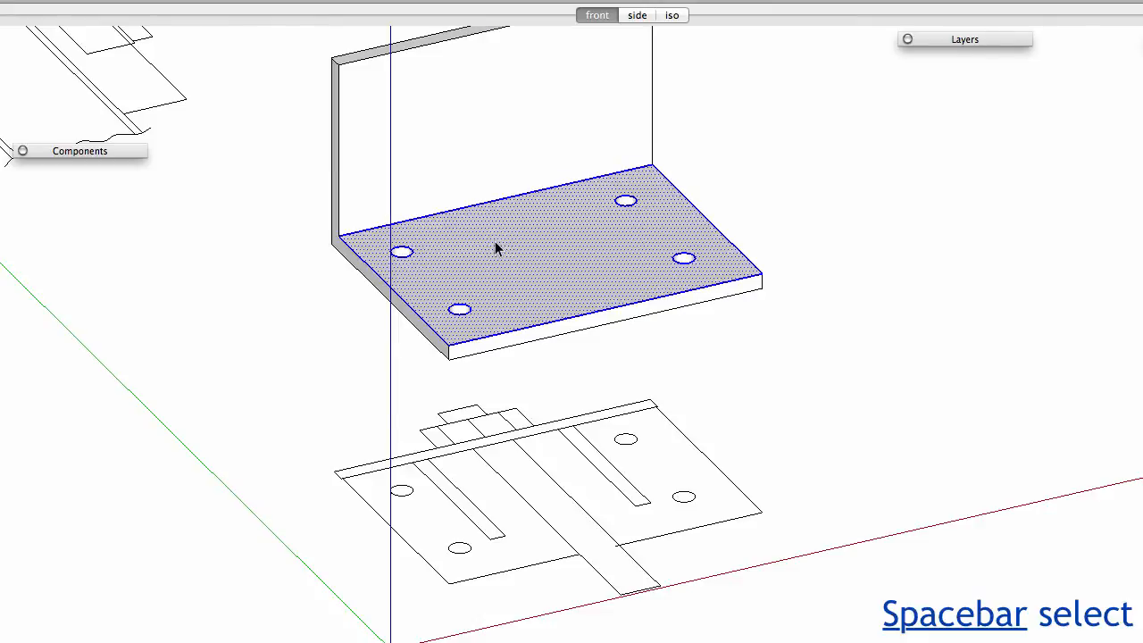
pyautogui.press('g')
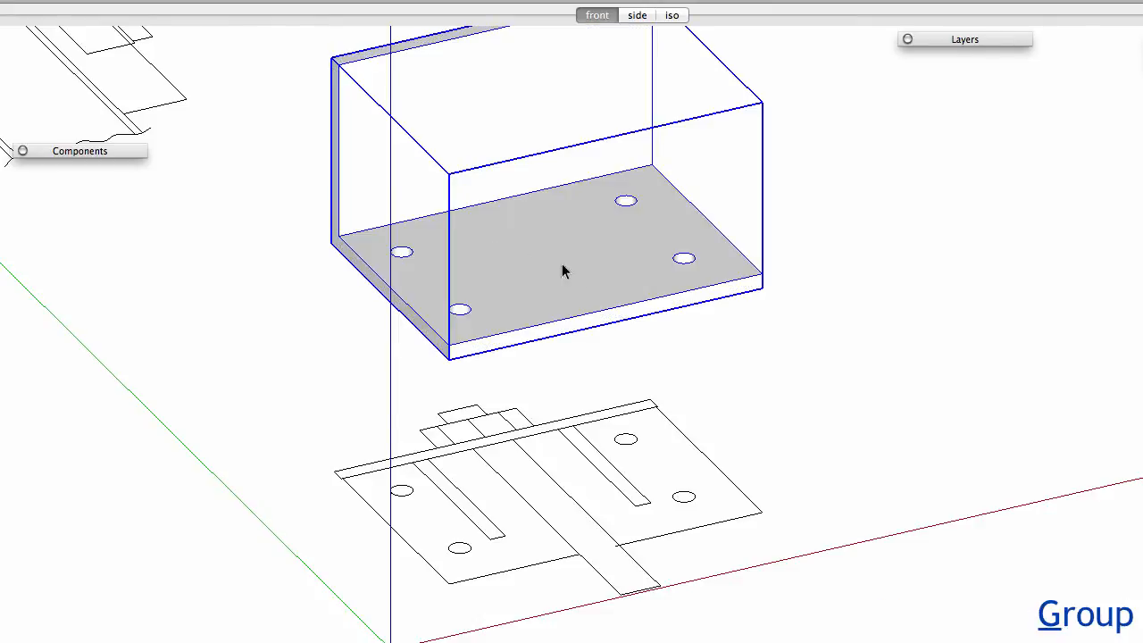
# - Draw the gusset's vertical edge in the side drawing, from the diagonal's upper end down to the angle plate's inner corner
pyautogui.keyDown('shift'); pyautogui.moveTo(580, 271); pyautogui.dragTo(290, 291, button='middle'); pyautogui.keyUp('shift')
pyautogui.scroll(2, 287, 291)
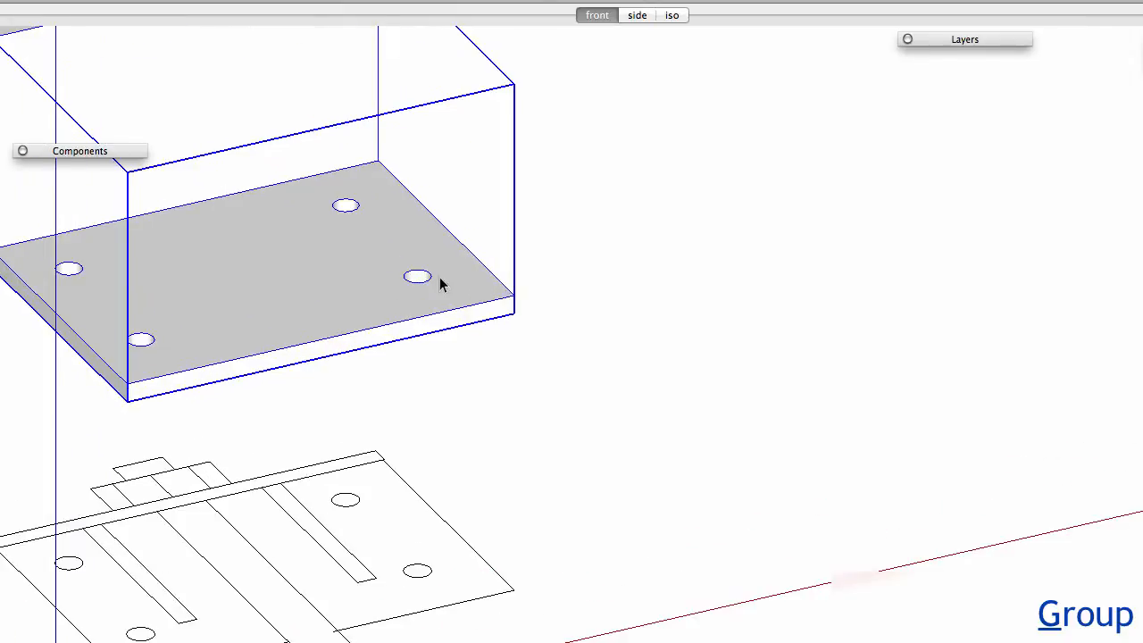
pyautogui.scroll(1, 440, 278)
pyautogui.keyDown('shift'); pyautogui.moveTo(432, 283); pyautogui.dragTo(379, 417, button='middle'); pyautogui.keyUp('shift')
pyautogui.keyDown('shift'); pyautogui.moveTo(842, 189); pyautogui.dragTo(533, 455, button='middle'); pyautogui.keyUp('shift')
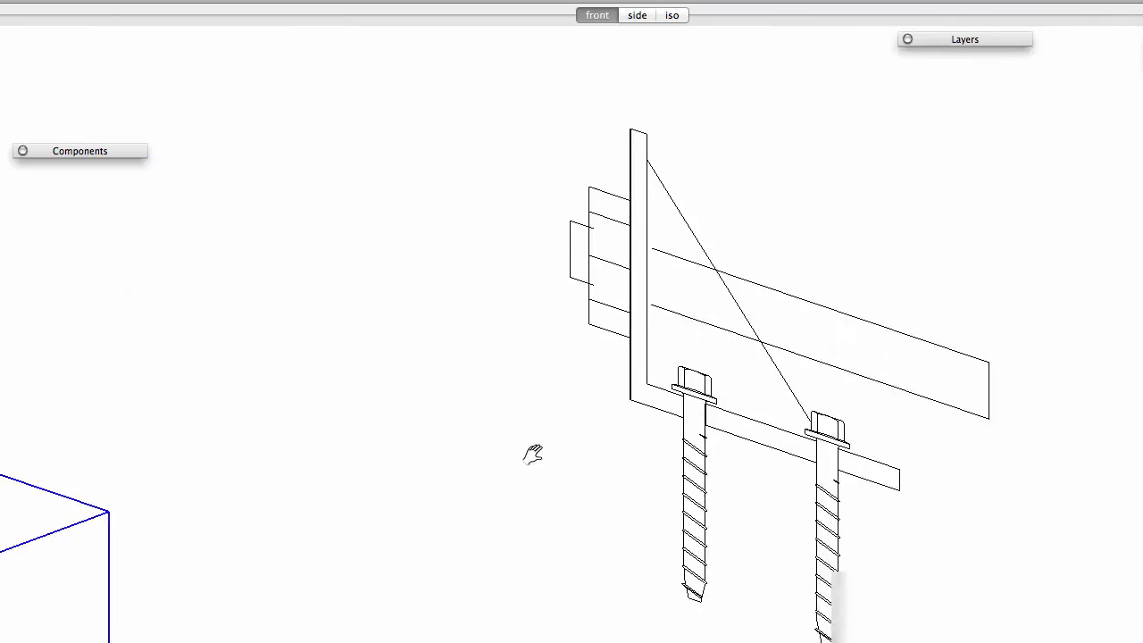
pyautogui.scroll(3, 649, 164)
pyautogui.press('l')
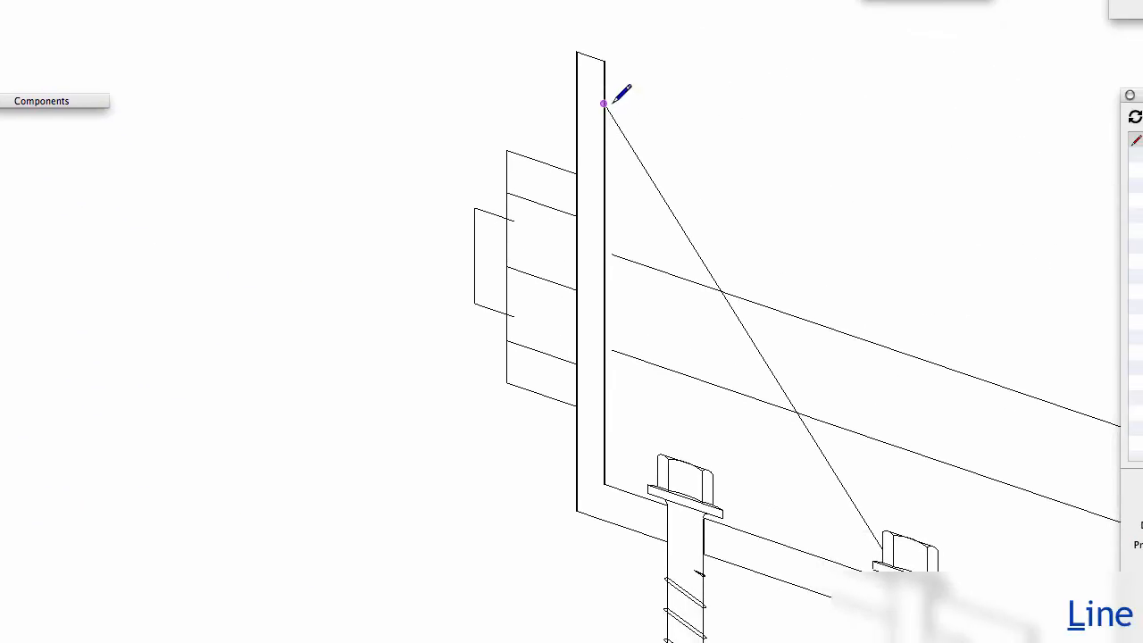
pyautogui.click(604, 103)
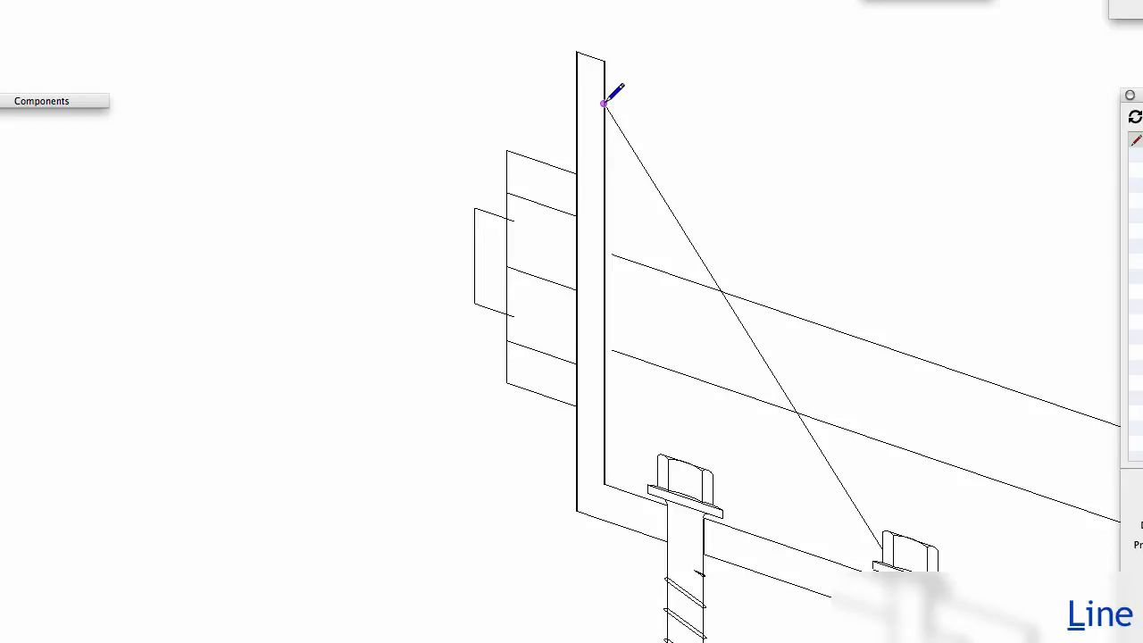
pyautogui.click(604, 483)
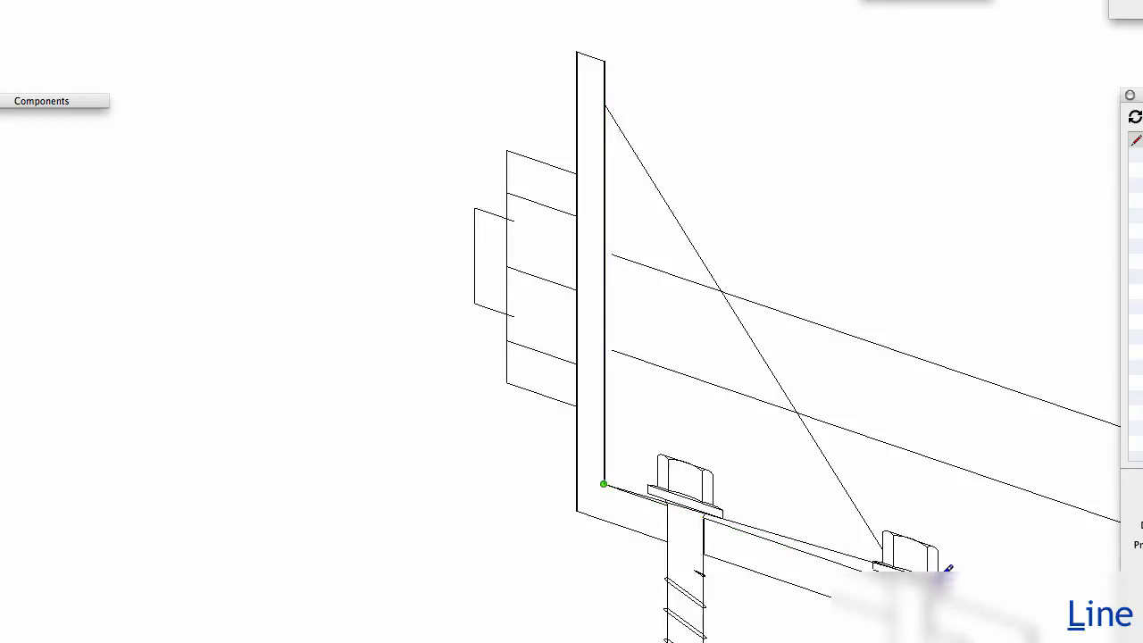
# - Draw the gusset's bottom edge along the green axis to the diagonal's extension, and close the triangle at the diagonal's upper end
pyautogui.keyDown('shift'); pyautogui.moveTo(944, 566); pyautogui.dragTo(642, 386, button='middle'); pyautogui.keyUp('shift')
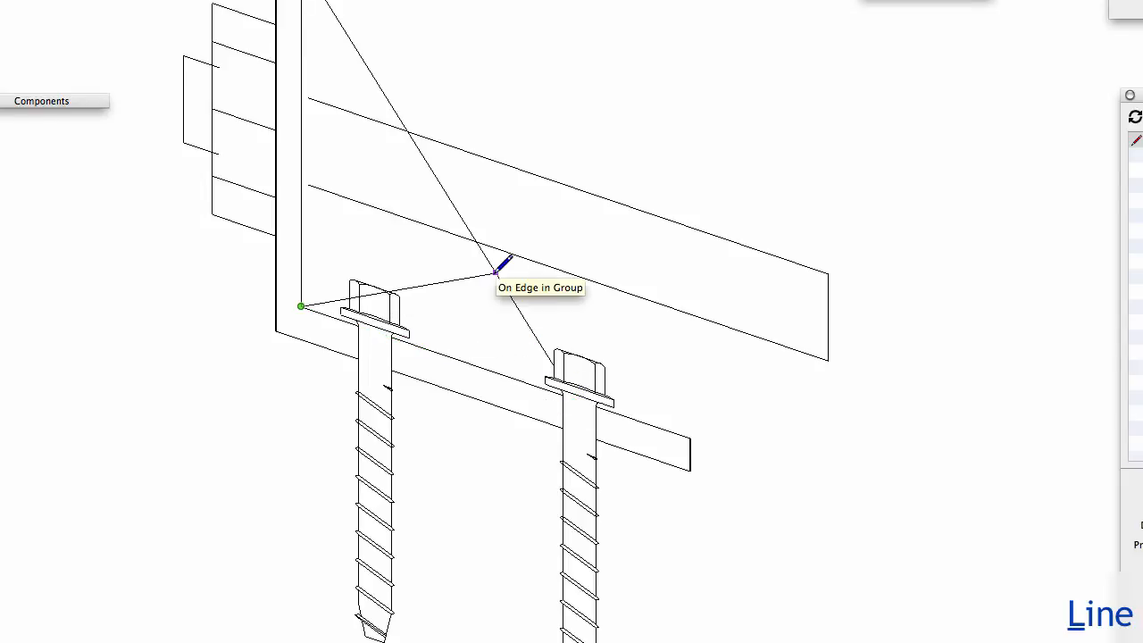
pyautogui.press('shift')
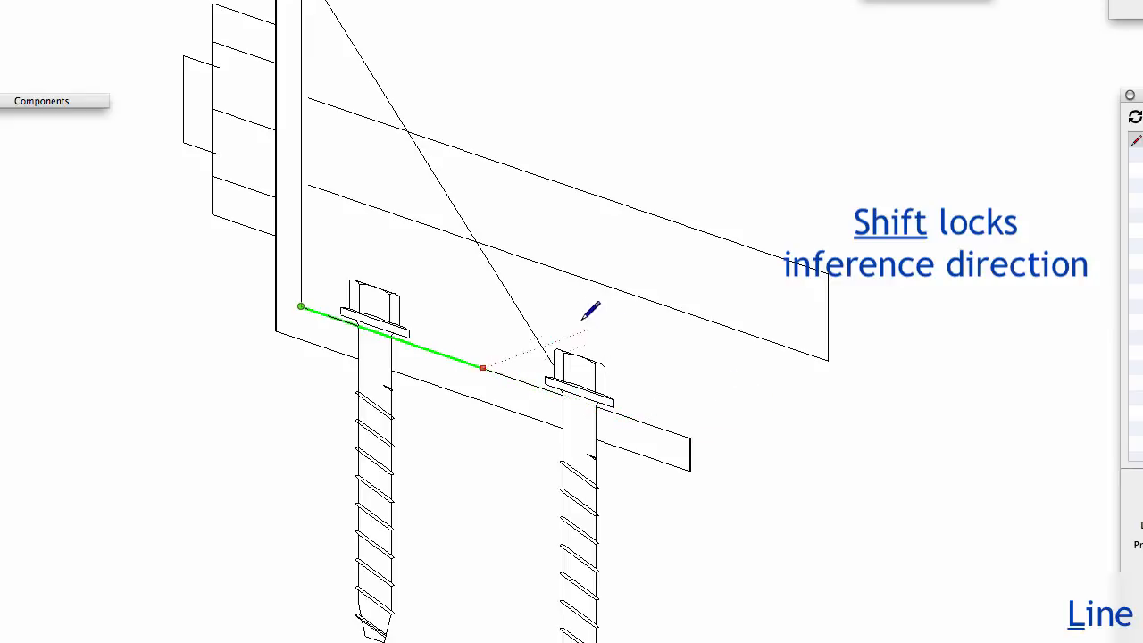
pyautogui.scroll(6, 523, 306)
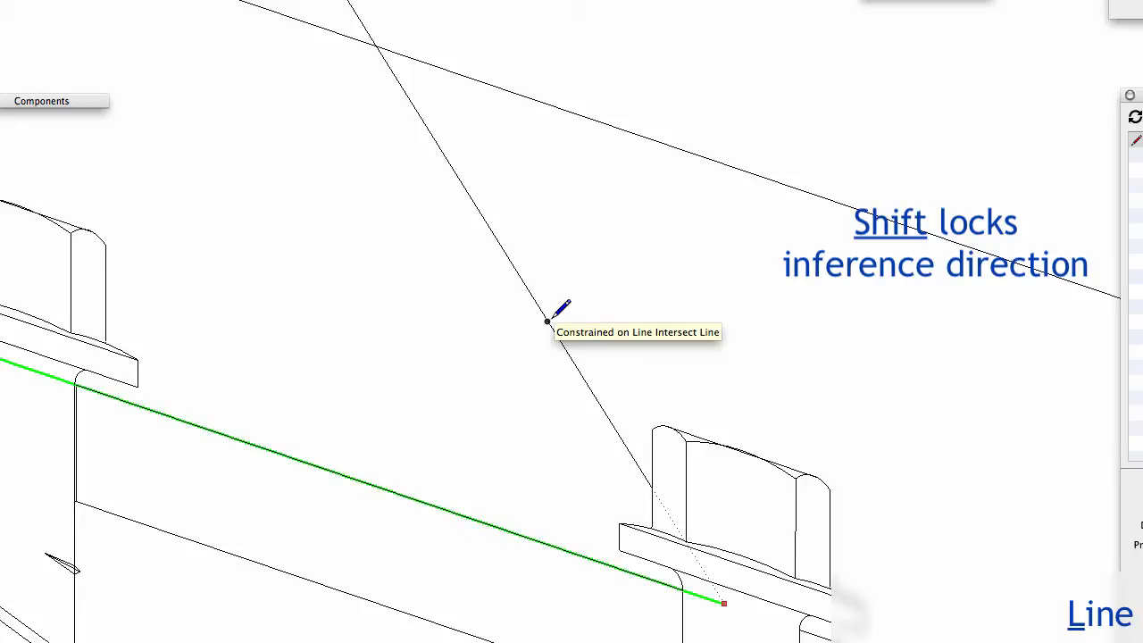
pyautogui.scroll(-6, 548, 319)
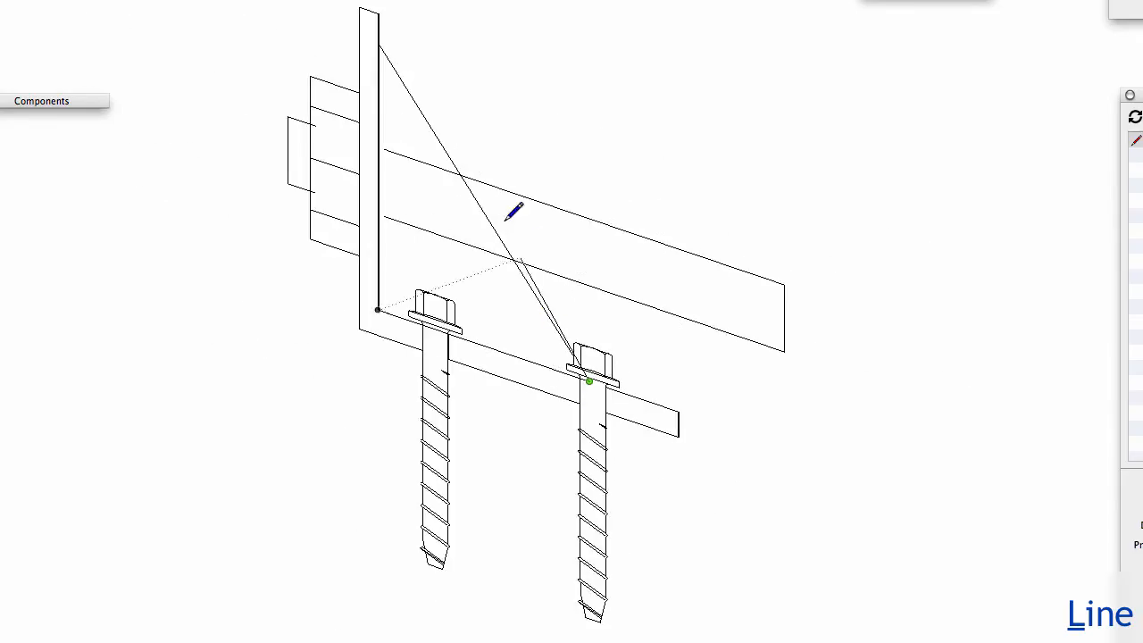
pyautogui.click(378, 42)
# - Push/pull the triangle's two faces to match the first gusset's position and thickness in the front drawing
pyautogui.scroll(-5, 509, 246)
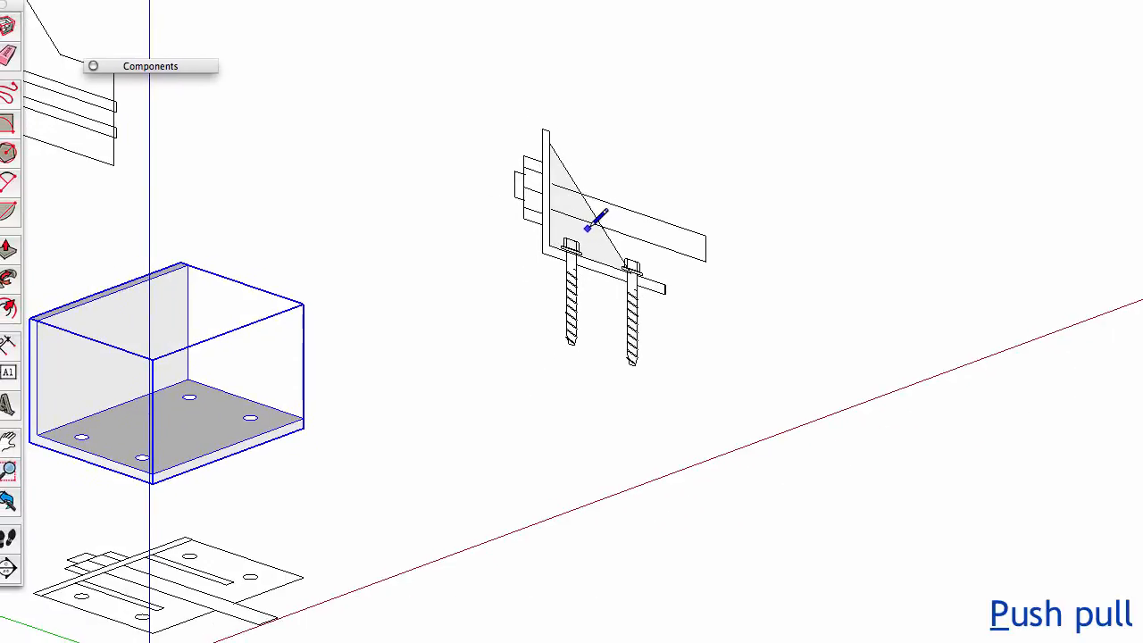
pyautogui.press('p')
pyautogui.click(584, 242)
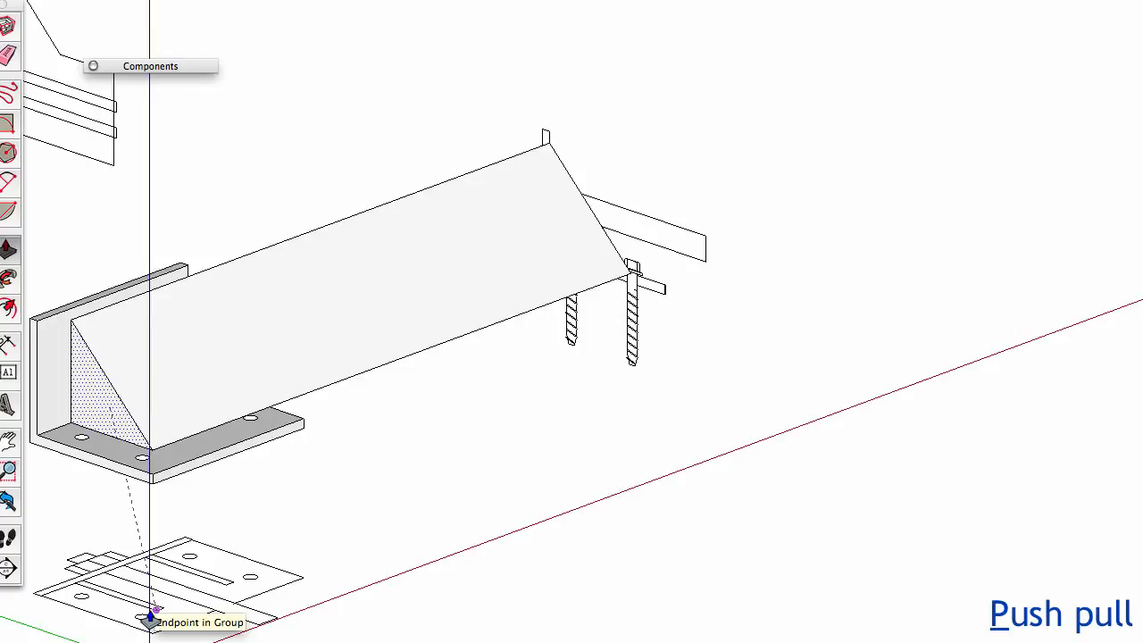
pyautogui.scroll(5, 152, 616)
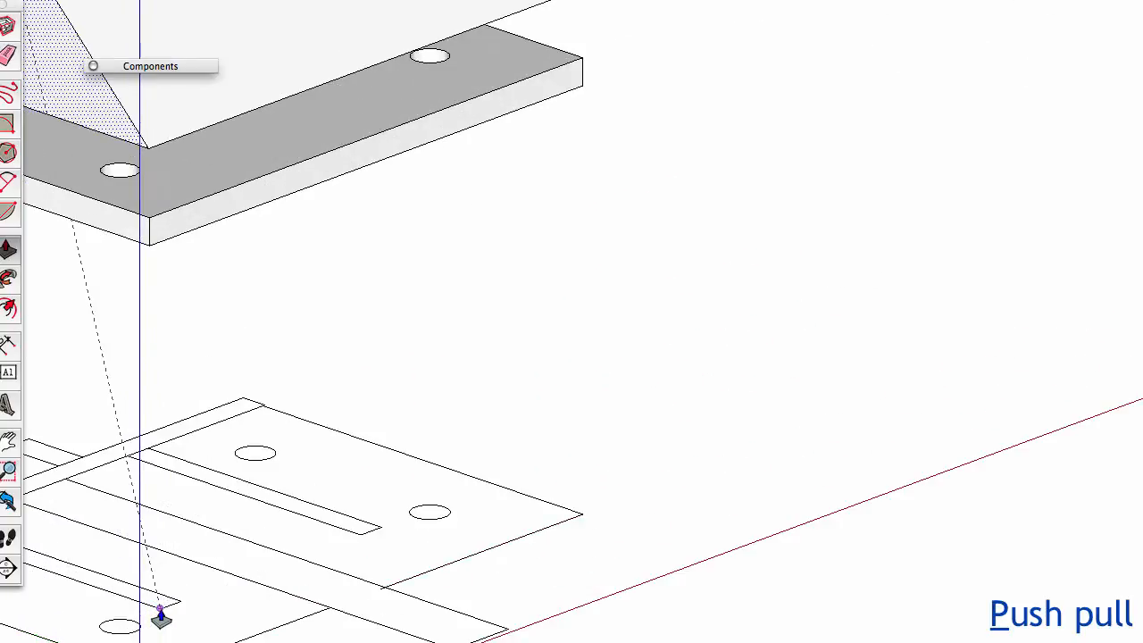
pyautogui.scroll(-5, 164, 618)
pyautogui.moveTo(462, 329); pyautogui.dragTo(666, 307, button='middle')
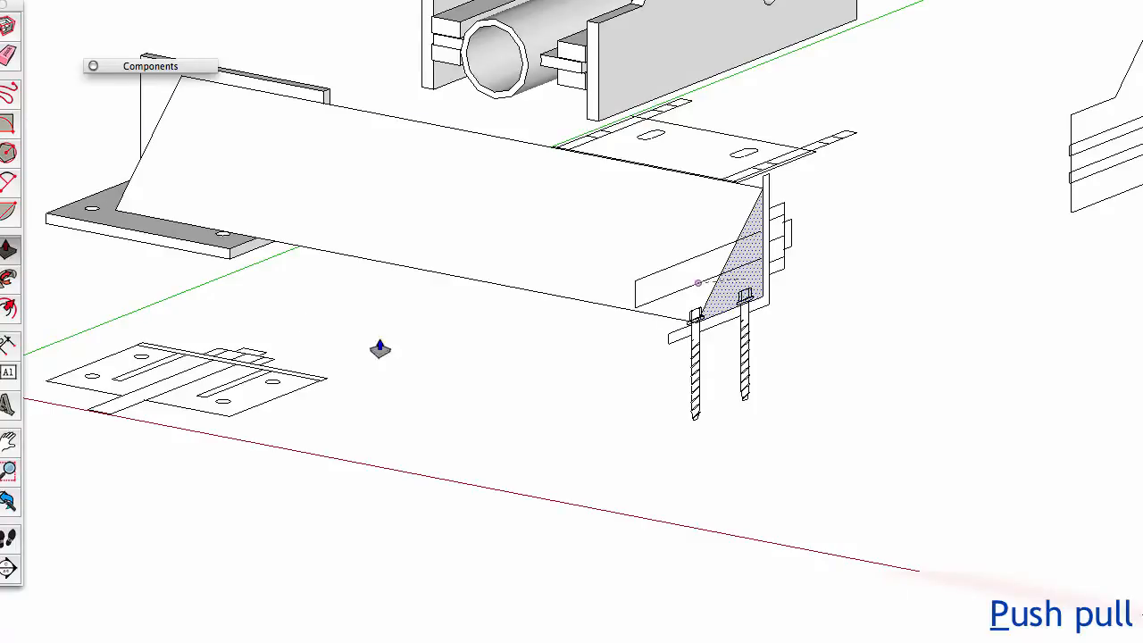
pyautogui.keyDown('shift'); pyautogui.moveTo(164, 355); pyautogui.dragTo(320, 443, button='middle'); pyautogui.keyUp('shift')
# - Copy the gusset to the second gusset position, using the matching gusset endpoints in the front drawing as reference
pyautogui.press('space')
pyautogui.click(321, 259)
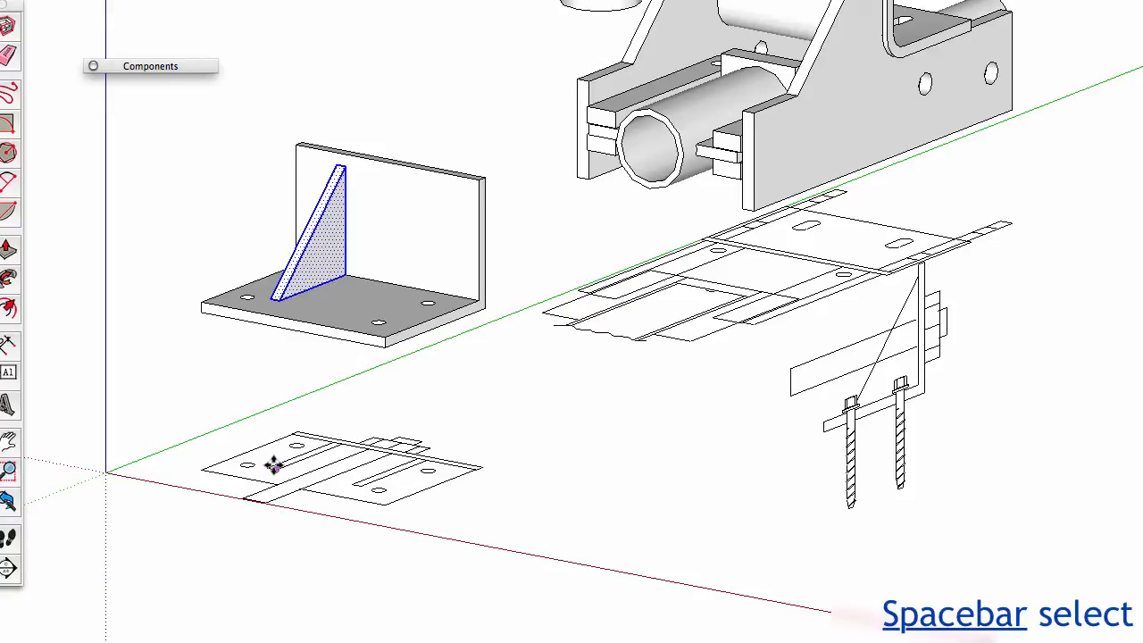
pyautogui.scroll(4, 273, 465)
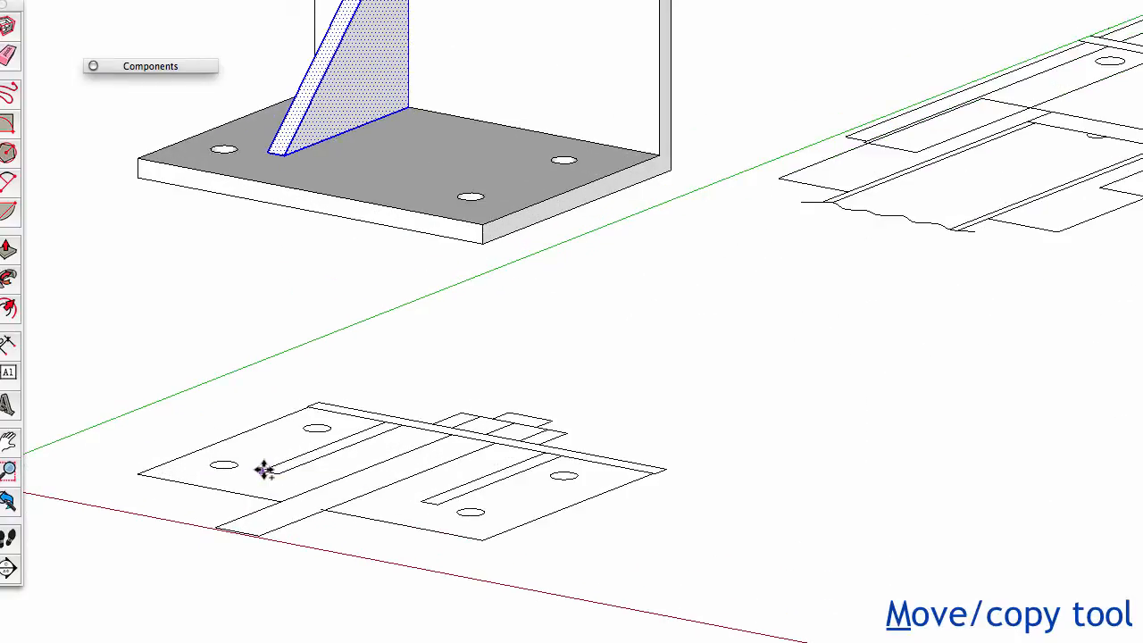
pyautogui.click(262, 469)
pyautogui.click(425, 499)
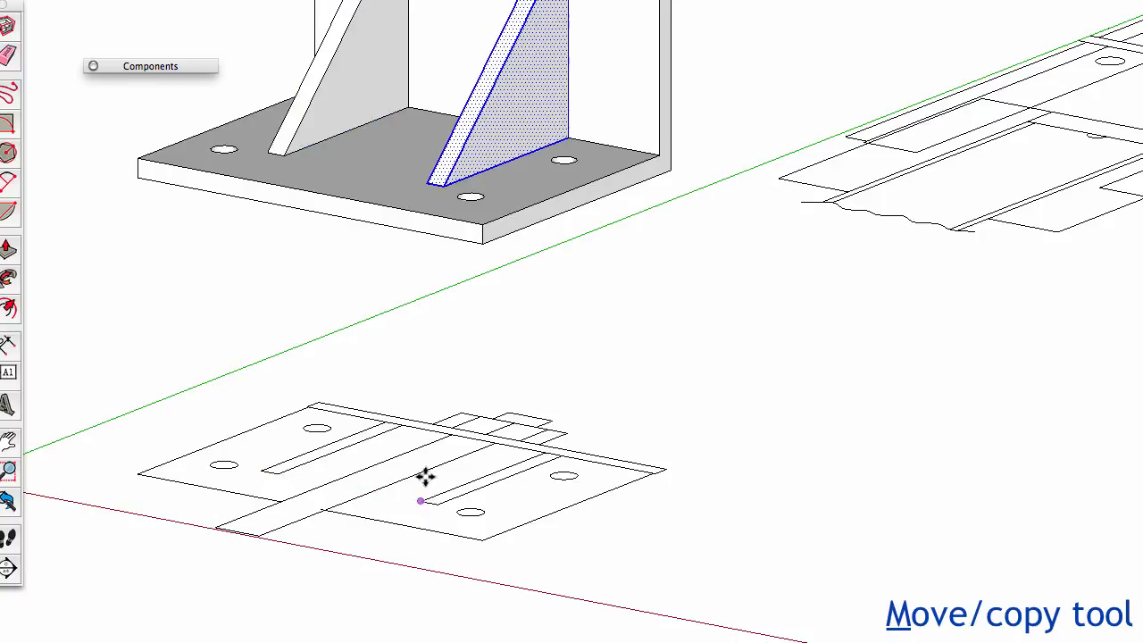
pyautogui.scroll(-4, 451, 342)
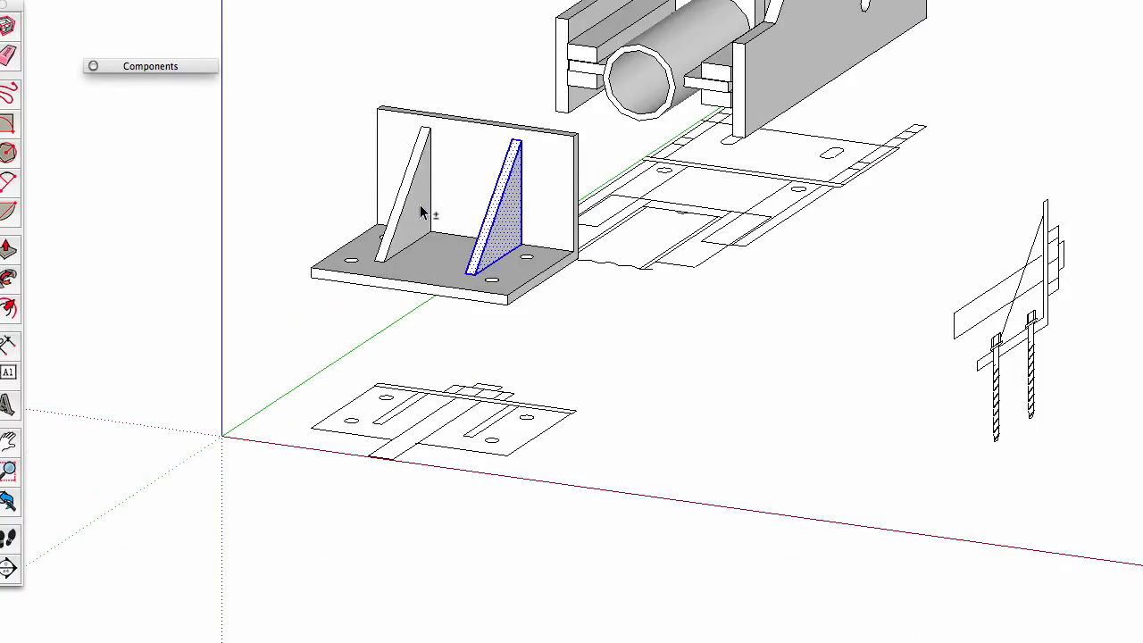
# - Select both gussets together and cut them to the clipboard
pyautogui.press('space')
pyautogui.keyDown('shift'); pyautogui.click(418, 207); pyautogui.keyUp('shift')
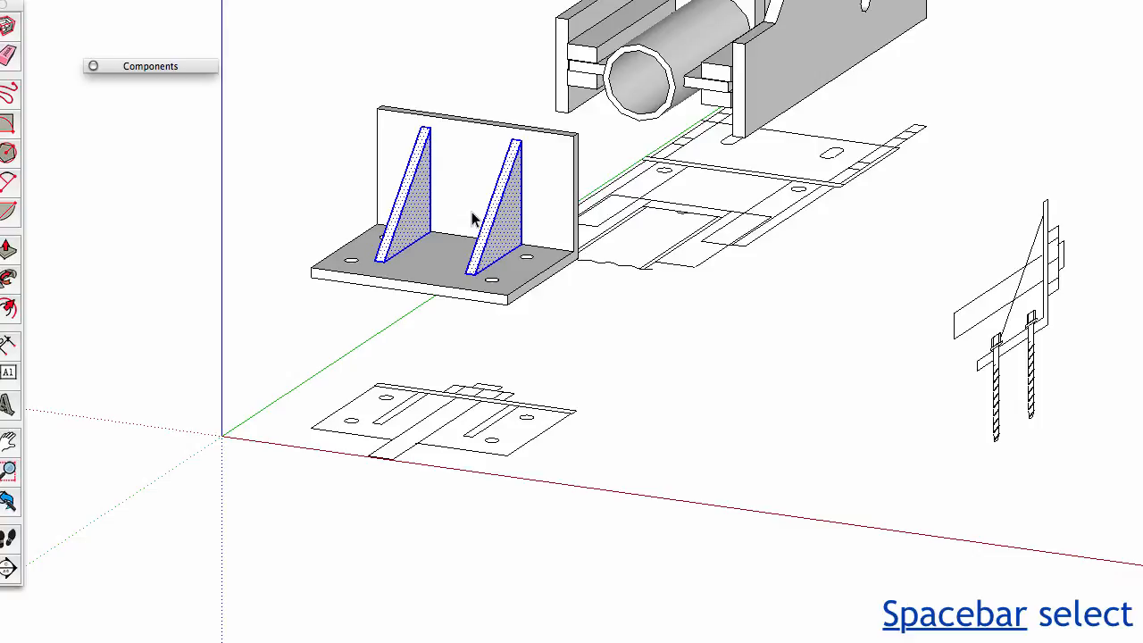
pyautogui.press('super+x')
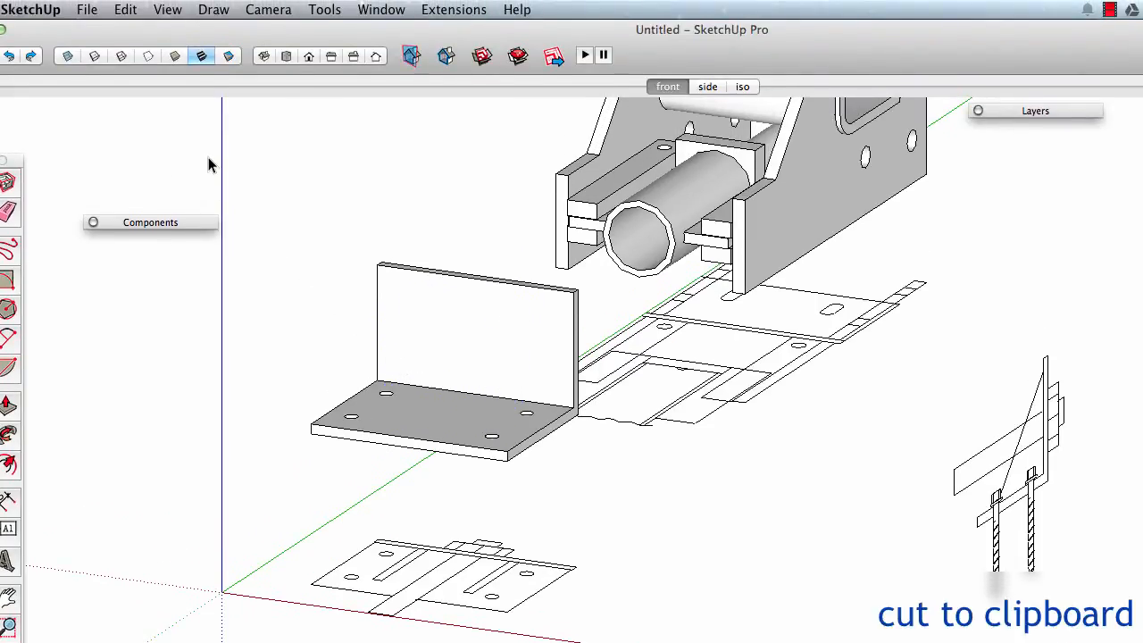
# - Open the angle plate group, paste the gussets in place inside it and close the group
pyautogui.doubleClick(448, 331)
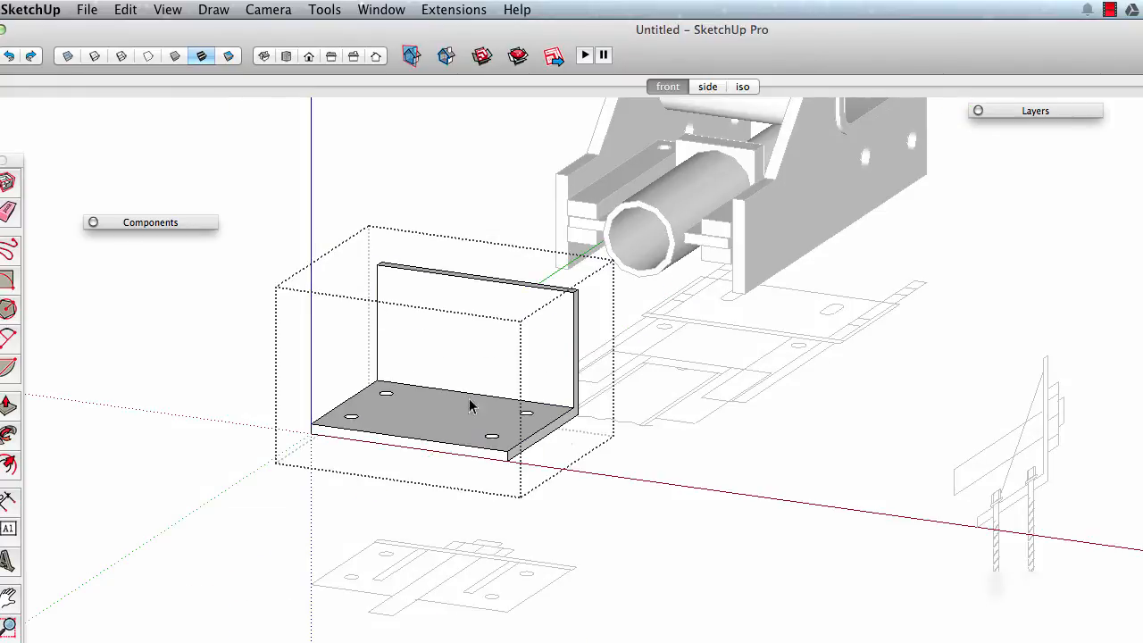
pyautogui.click(124, 11)
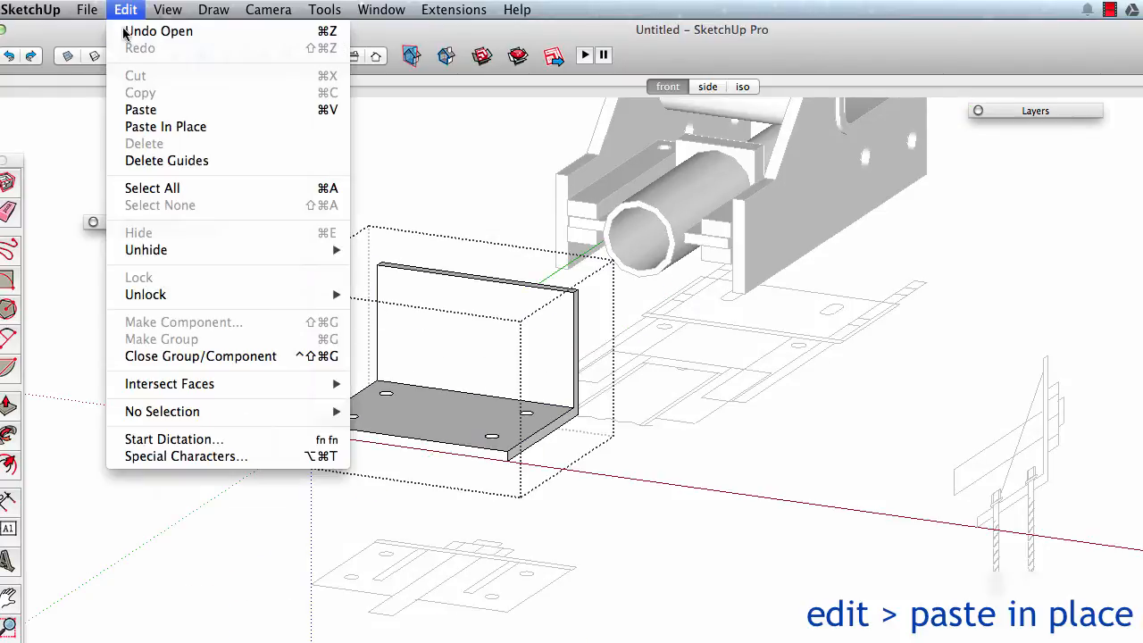
pyautogui.click(148, 130)
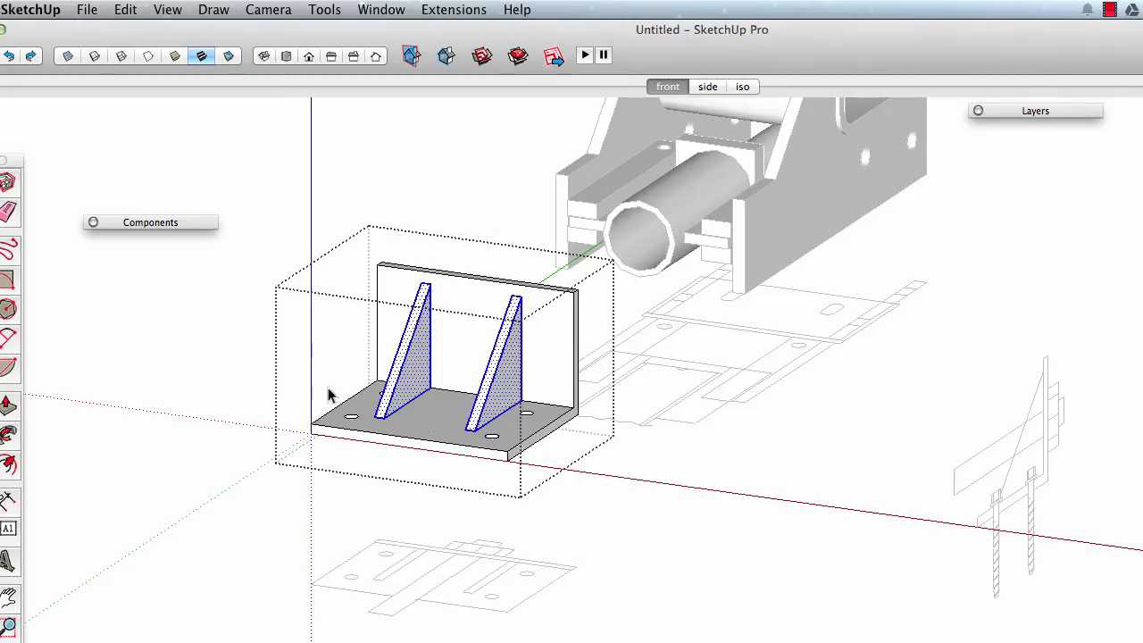
pyautogui.click(623, 513)
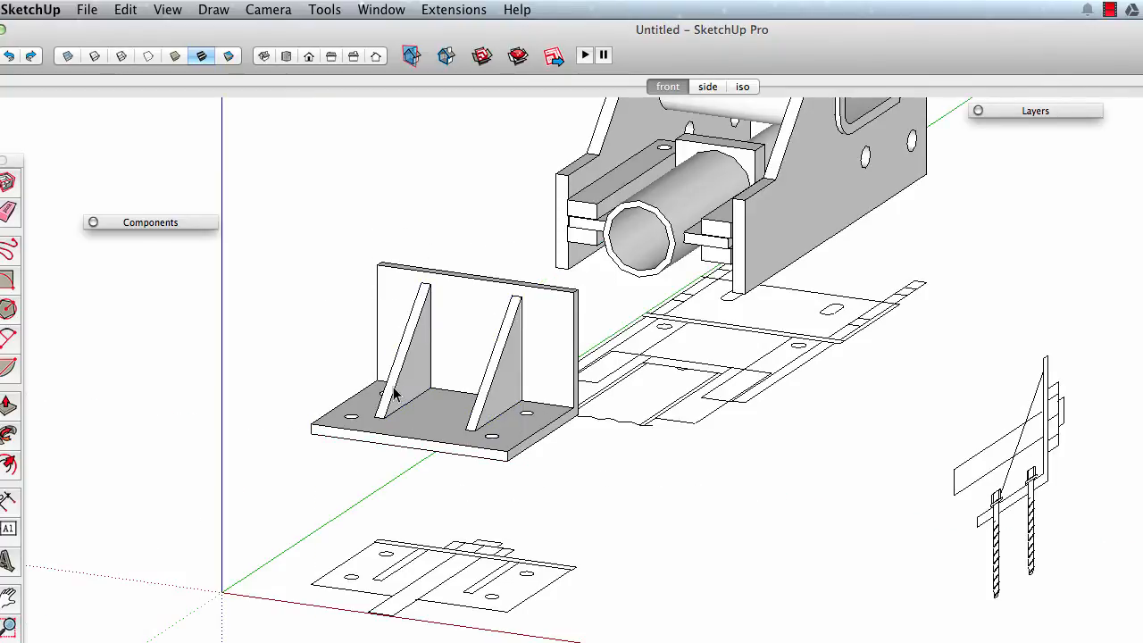
# - Draw an 8-sided circle centred on the angle plate's back face, with its radius reaching the nut's outer corner in the front drawing
pyautogui.click(394, 395)
pyautogui.moveTo(397, 429); pyautogui.dragTo(829, 500, button='middle')
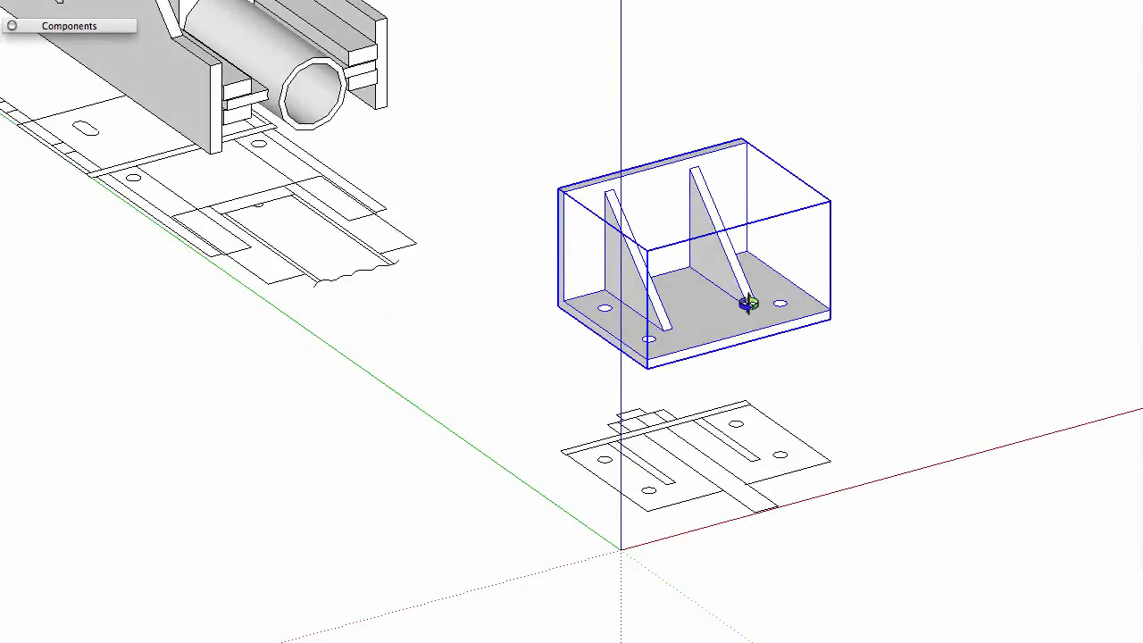
pyautogui.moveTo(748, 304); pyautogui.dragTo(712, 507, button='middle')
pyautogui.scroll(-3, 523, 299)
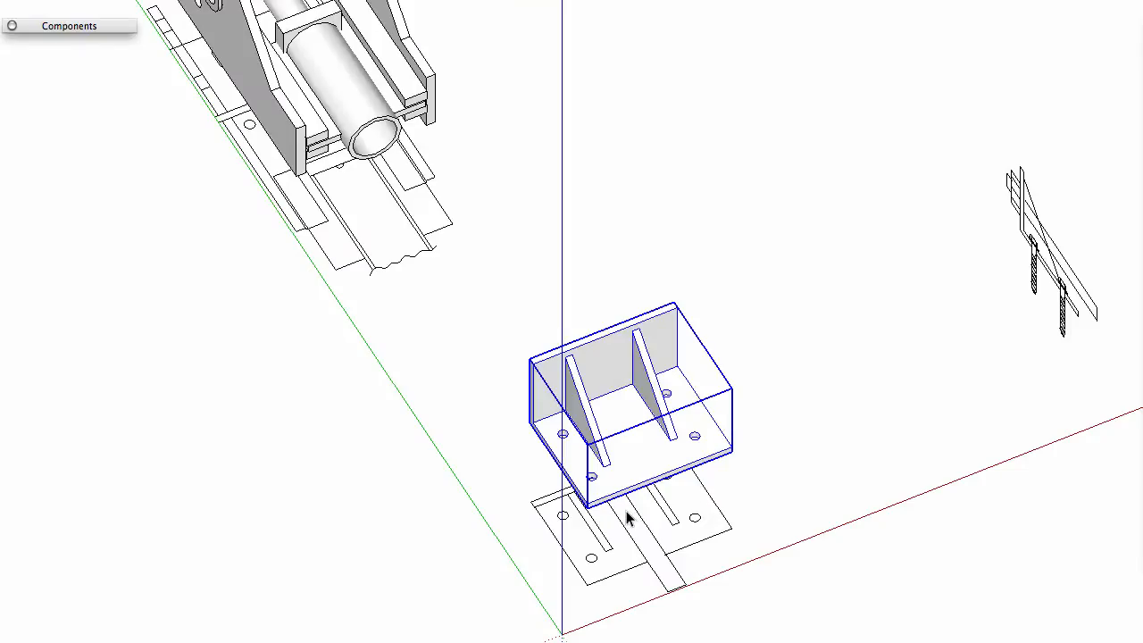
pyautogui.scroll(3, 626, 521)
pyautogui.moveTo(699, 258)
pyautogui.mouseDown(button='middle')
pyautogui.moveTo(760, 571)
pyautogui.moveTo(1006, 539)
pyautogui.moveTo(711, 502)
pyautogui.mouseUp(button='middle')
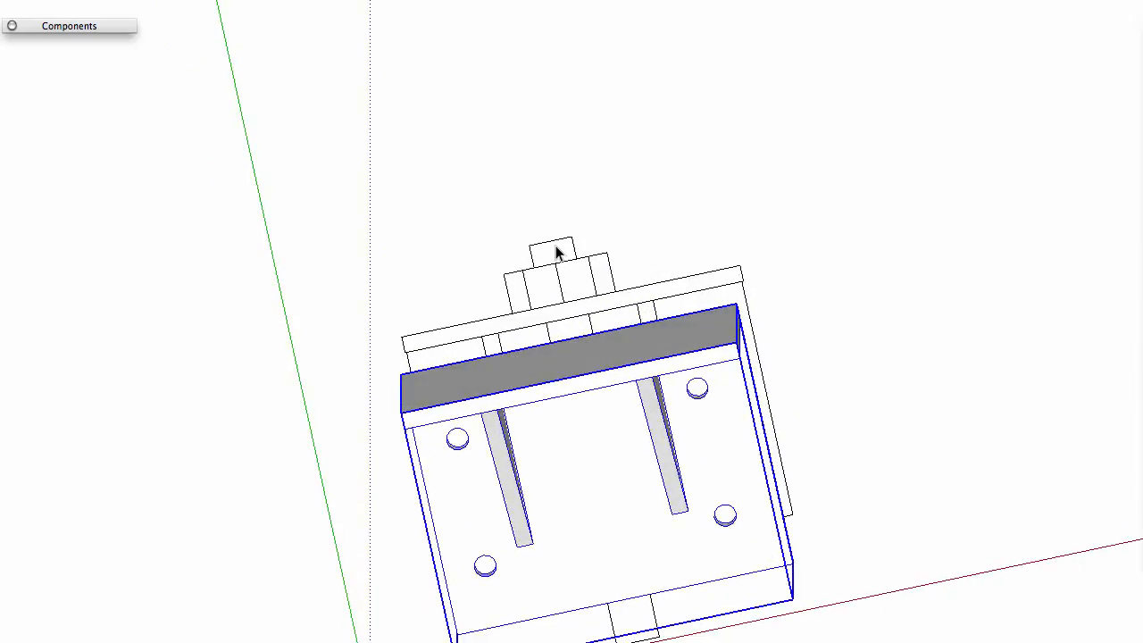
pyautogui.moveTo(601, 382)
pyautogui.mouseDown(button='middle')
pyautogui.moveTo(571, 403)
pyautogui.moveTo(561, 459)
pyautogui.mouseUp(button='middle')
pyautogui.scroll(3, 509, 420)
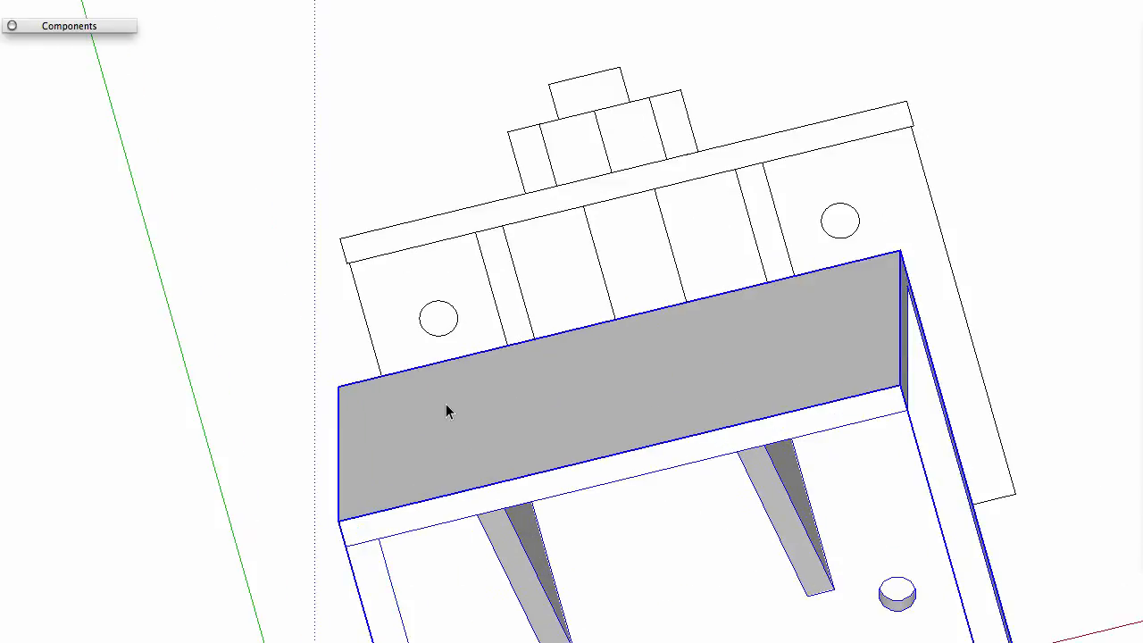
pyautogui.press('c')
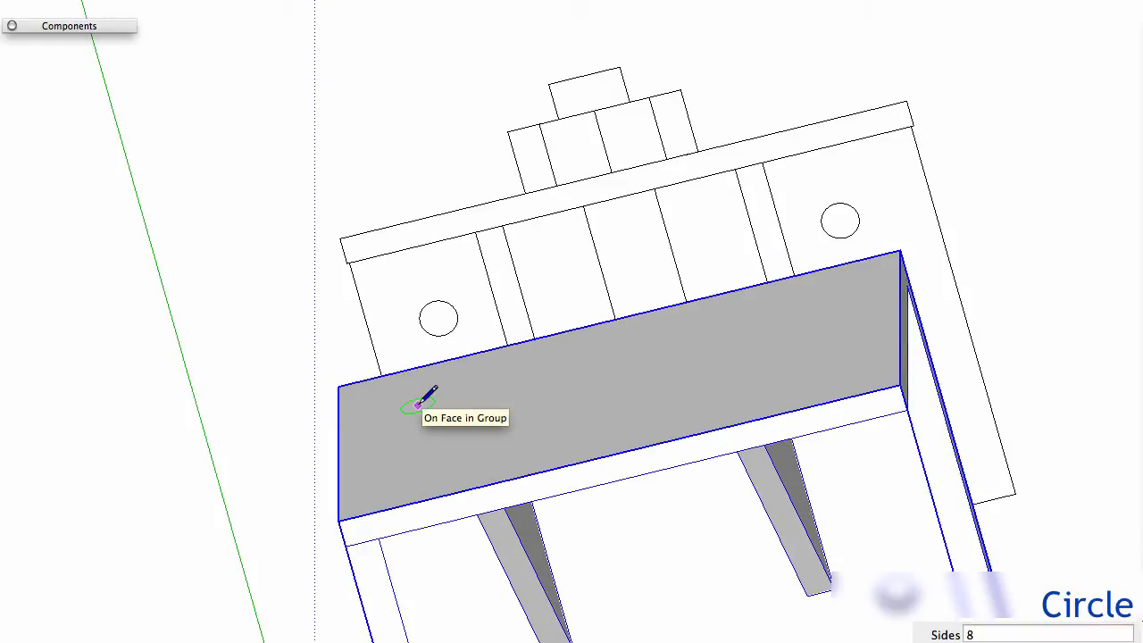
pyautogui.press('Return')
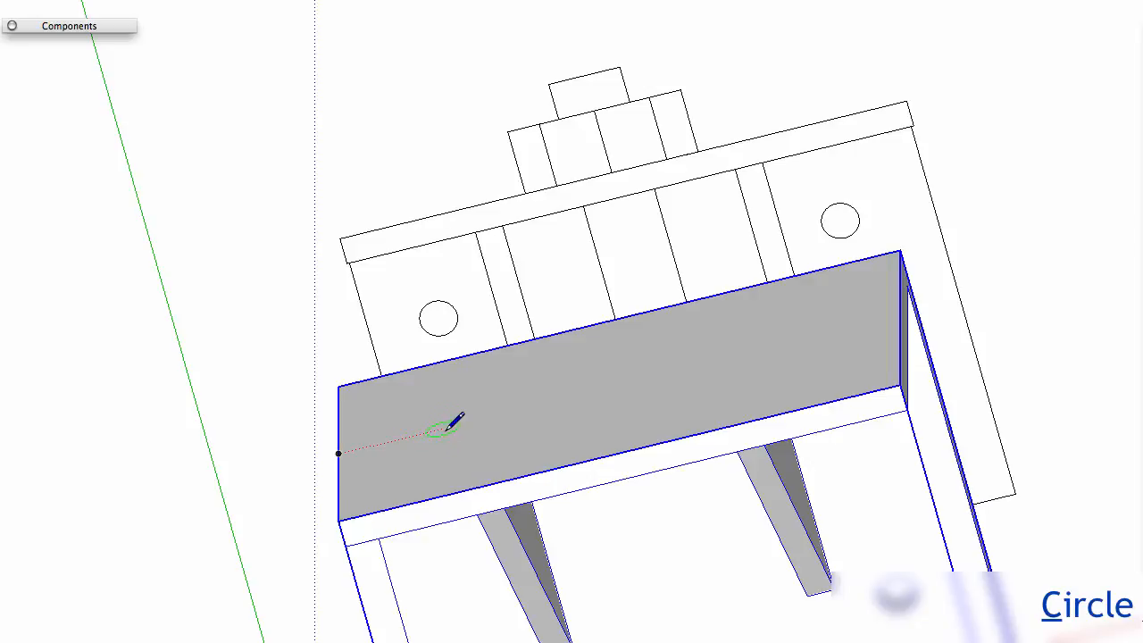
pyautogui.press('shift')
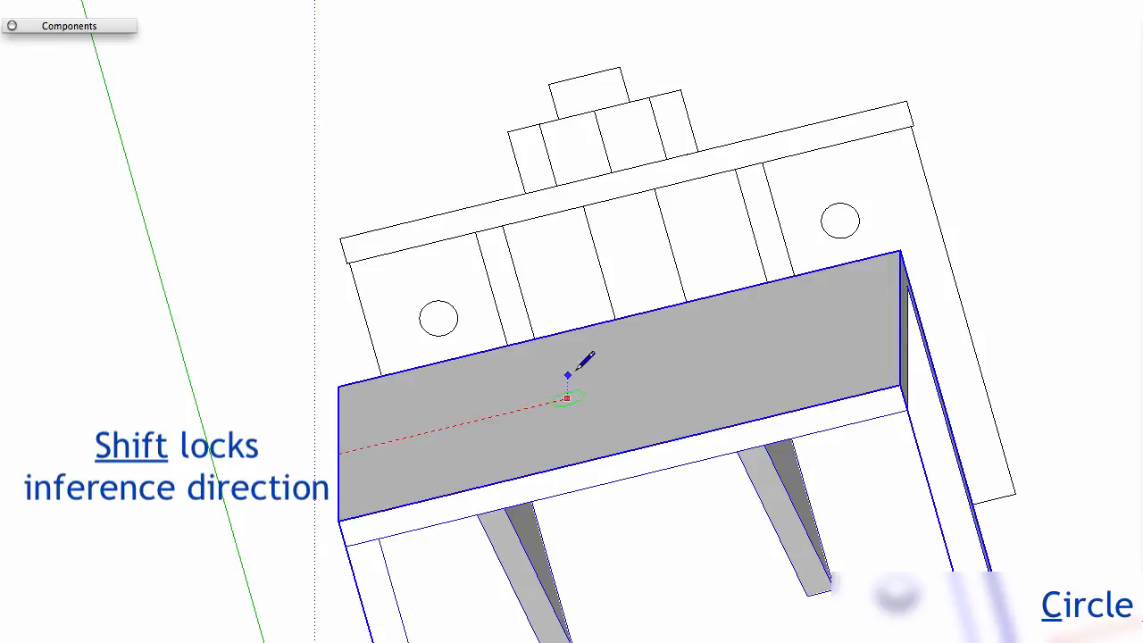
pyautogui.click(626, 449)
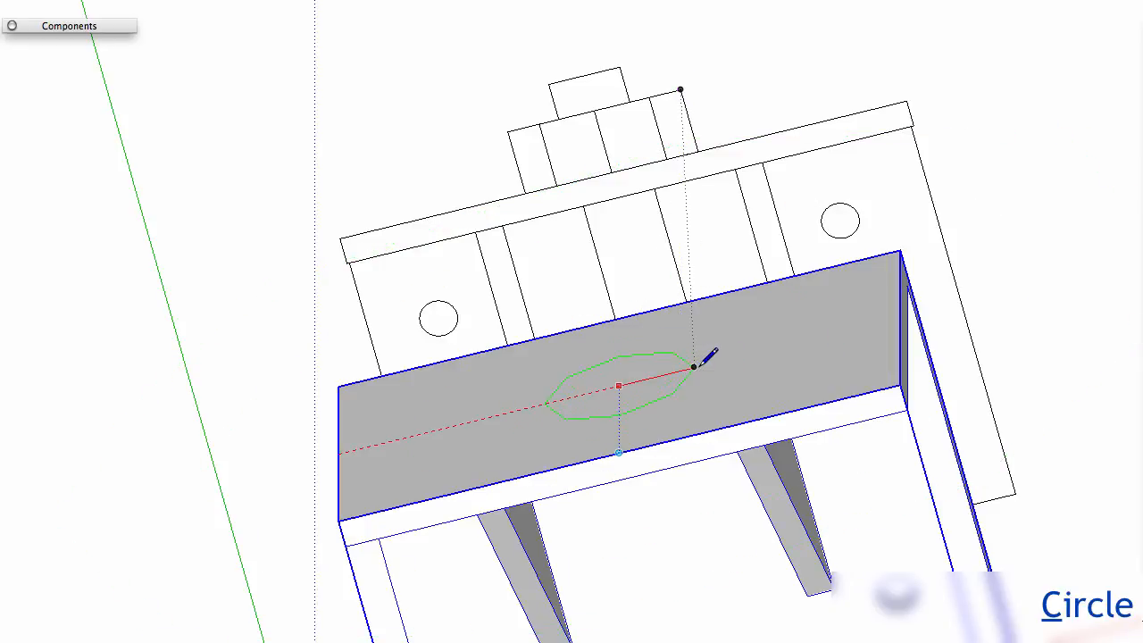
pyautogui.scroll(3, 701, 359)
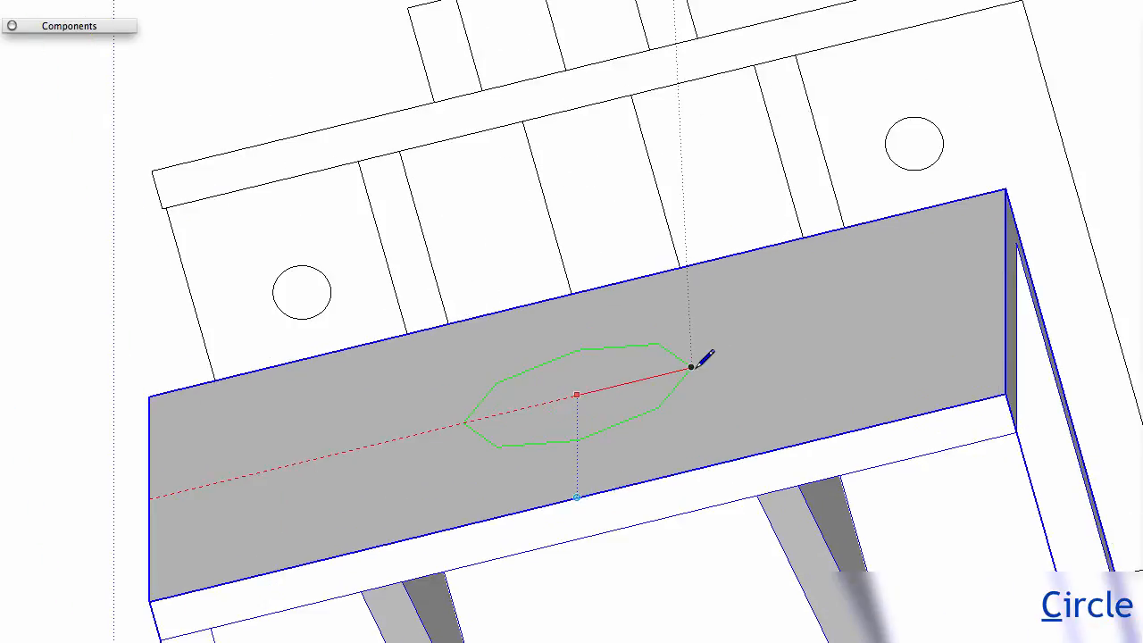
pyautogui.click(693, 366)
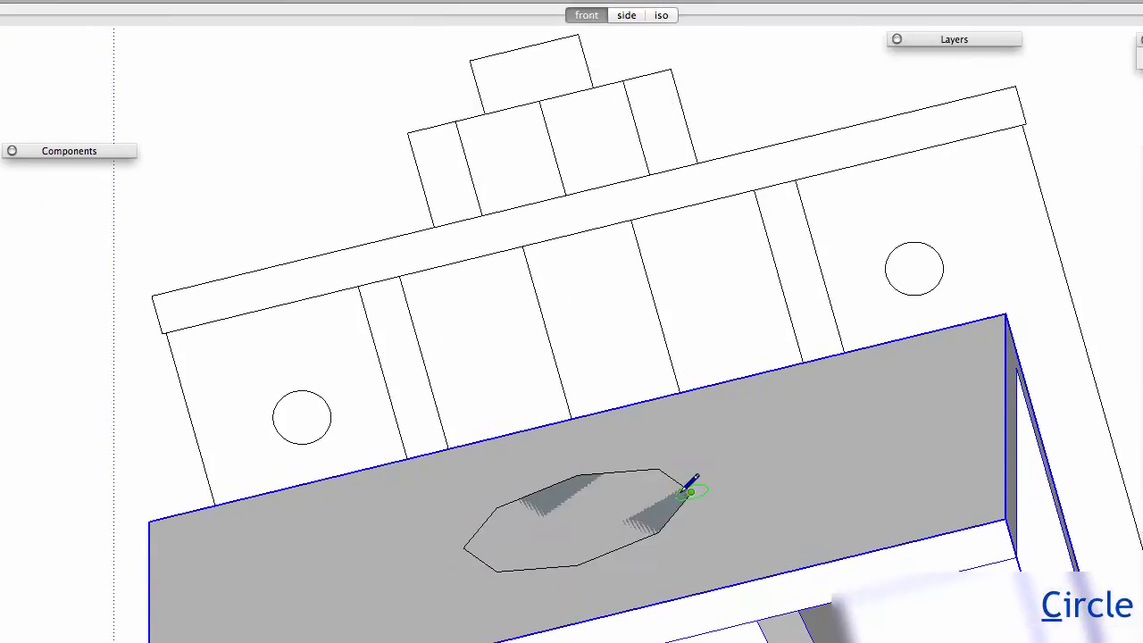
# - Extrude the octagonal face outward to the nut's outer edge in the front drawing
pyautogui.press('p')
pyautogui.click(633, 509)
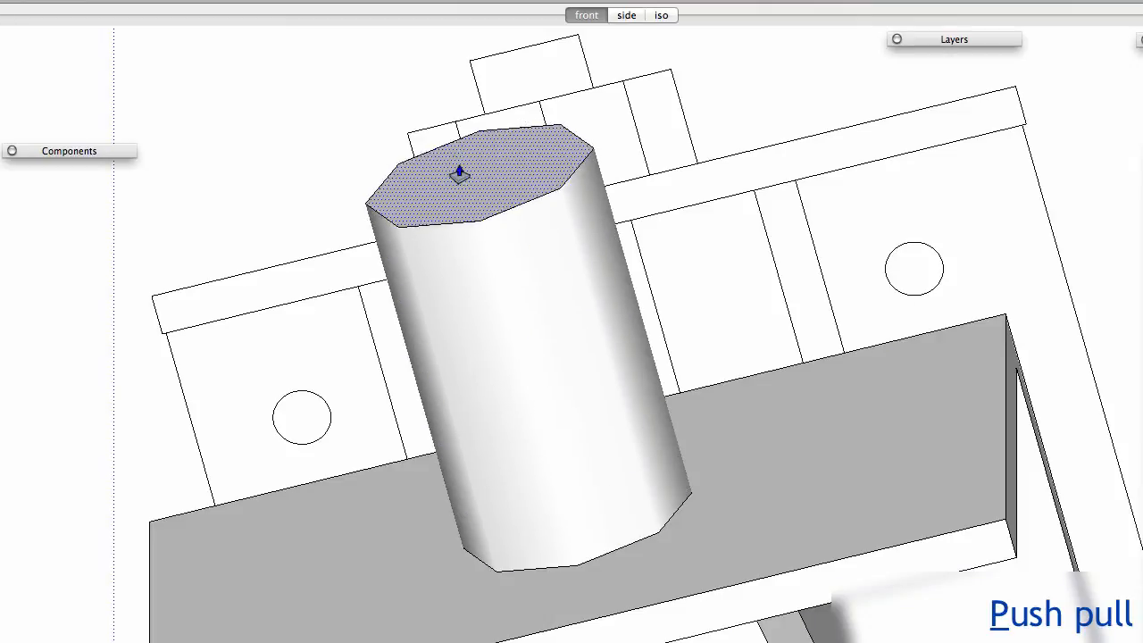
pyautogui.click(674, 78)
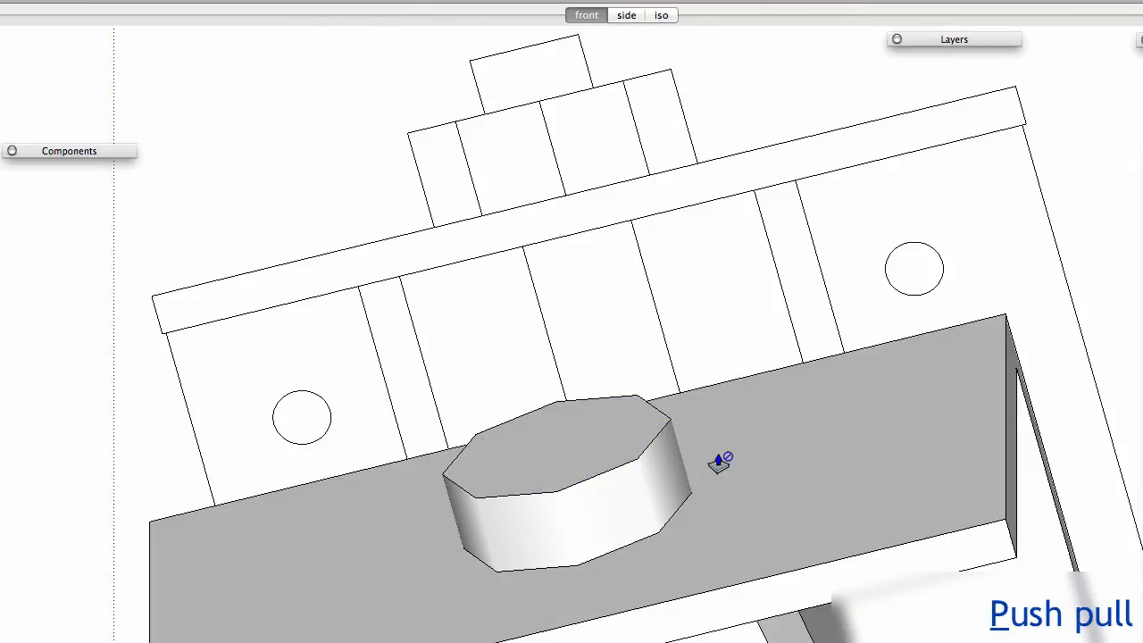
# - Compare the nut with the front drawing and remove the off-centre octagonal extrusion from the angle plate's back face
pyautogui.moveTo(720, 462); pyautogui.dragTo(682, 416, button='middle')
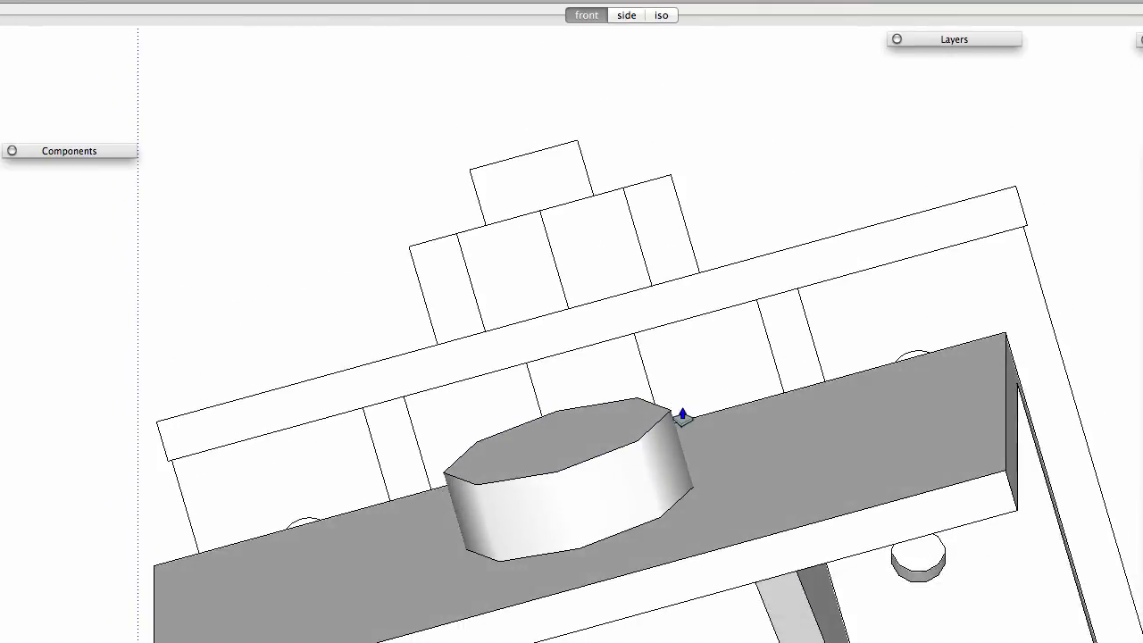
pyautogui.click(587, 17)
pyautogui.scroll(5, 535, 286)
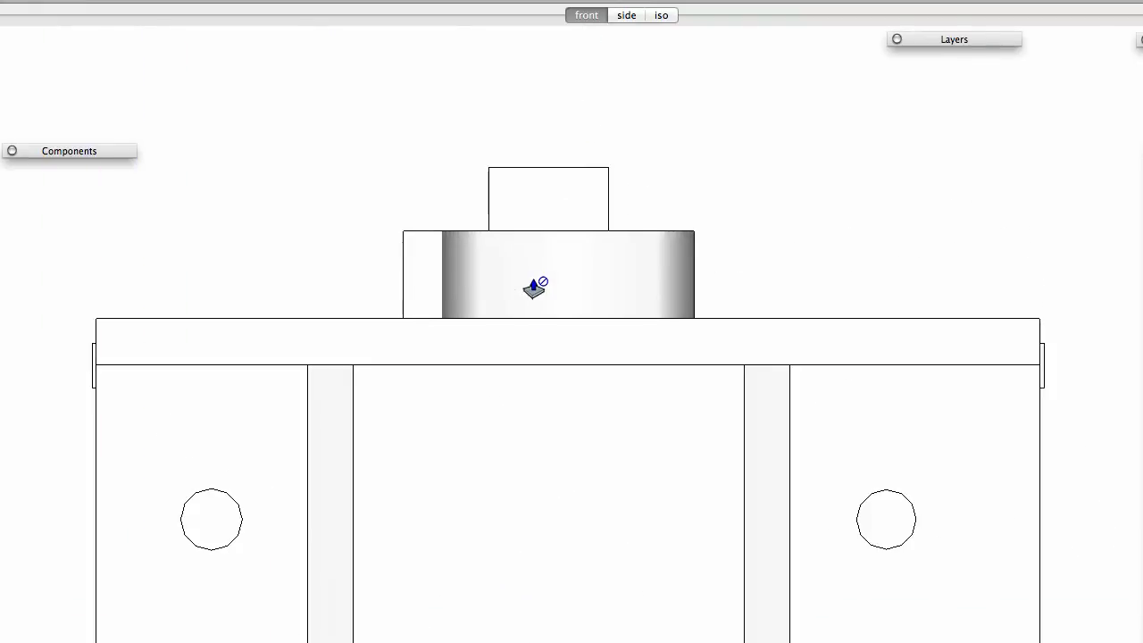
pyautogui.moveTo(524, 242); pyautogui.dragTo(429, 418, button='middle')
pyautogui.scroll(-3, 561, 342)
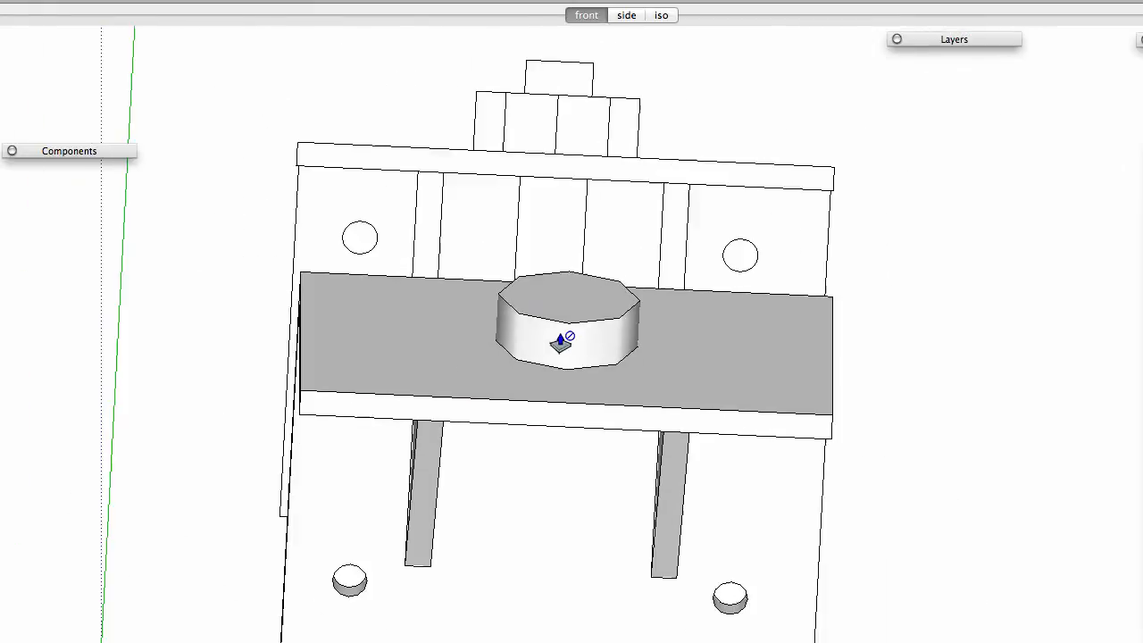
pyautogui.moveTo(573, 295); pyautogui.dragTo(583, 285)
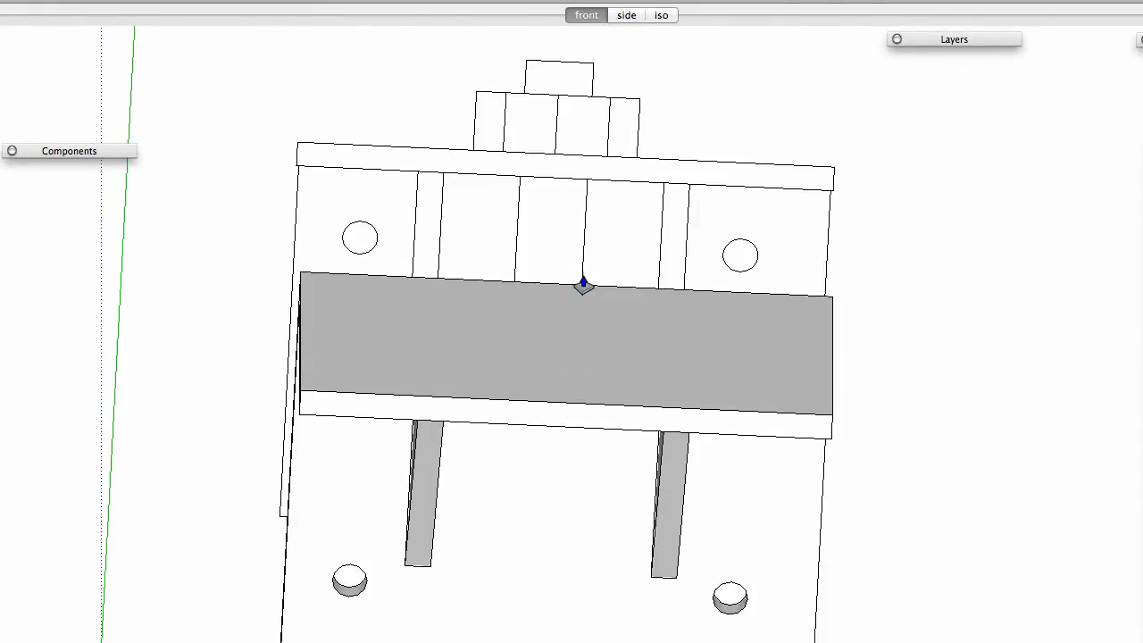
# - Inside the front drawing group, move the nut and bolt outline about 3/16" along the red axis to the plate's midpoint, and close the group
pyautogui.doubleClick(575, 98)
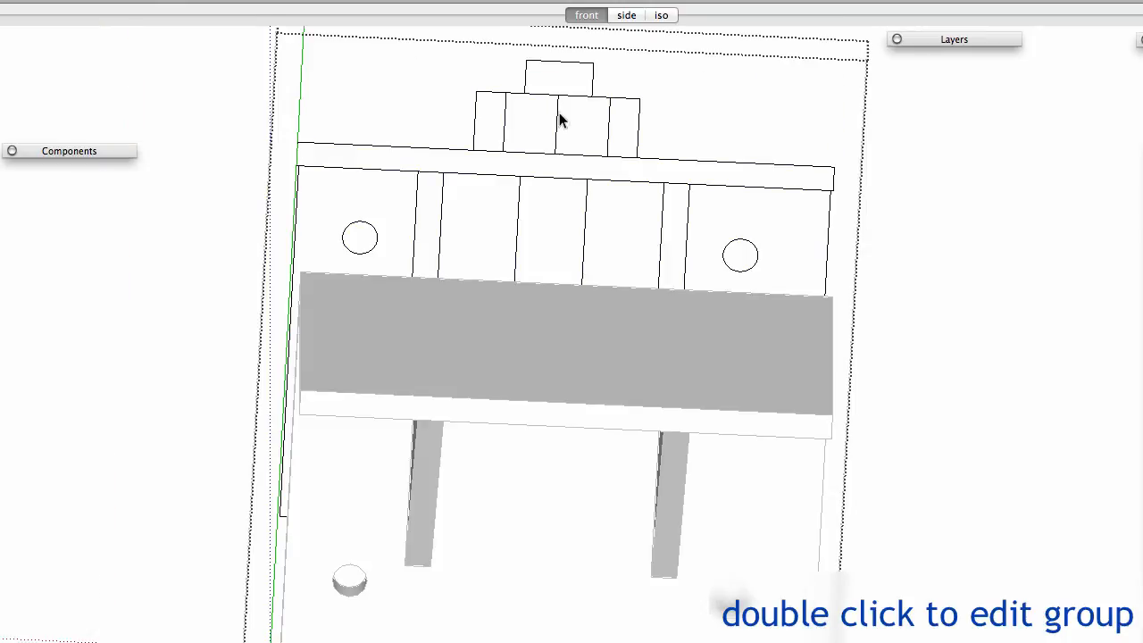
pyautogui.press('space')
pyautogui.moveTo(664, 56); pyautogui.dragTo(440, 120)
pyautogui.press('m')
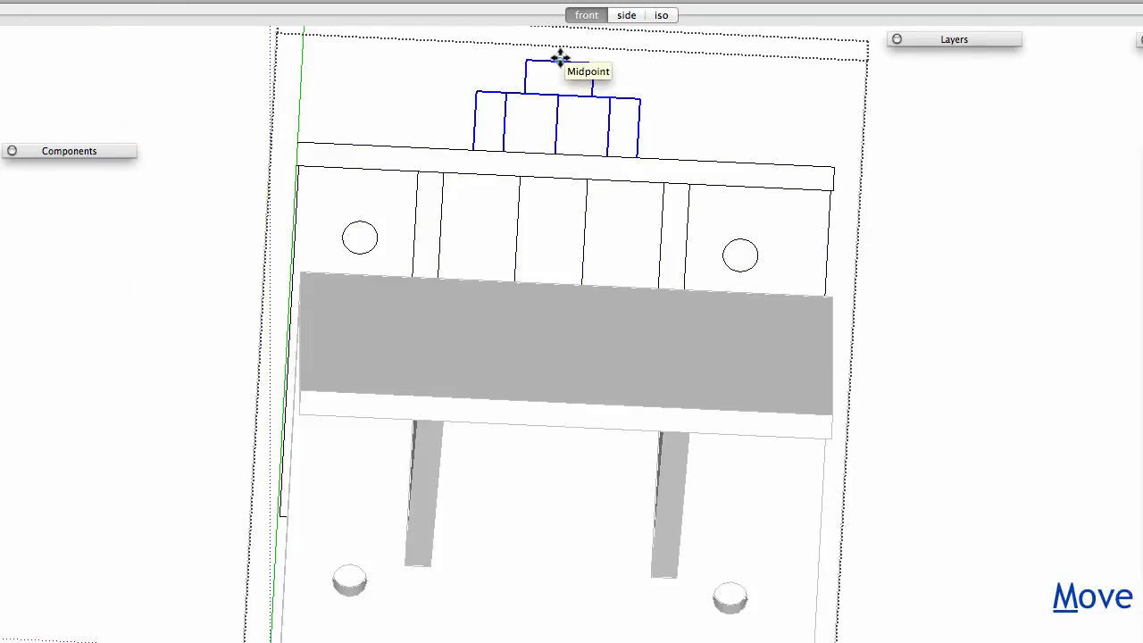
pyautogui.click(559, 60)
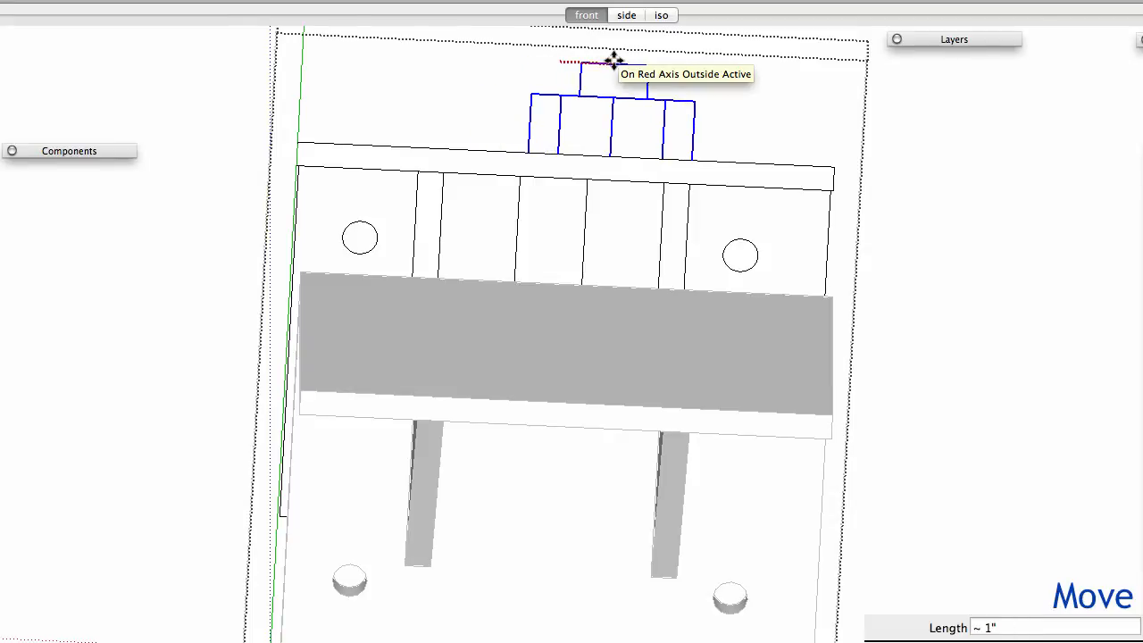
pyautogui.press('shift')
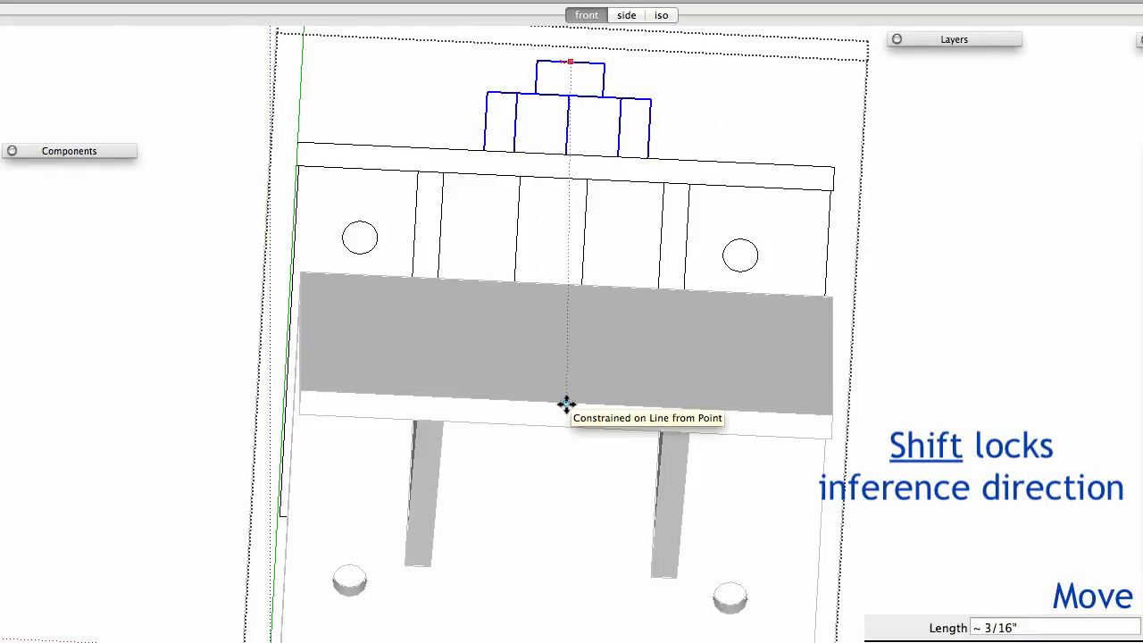
pyautogui.click(566, 404)
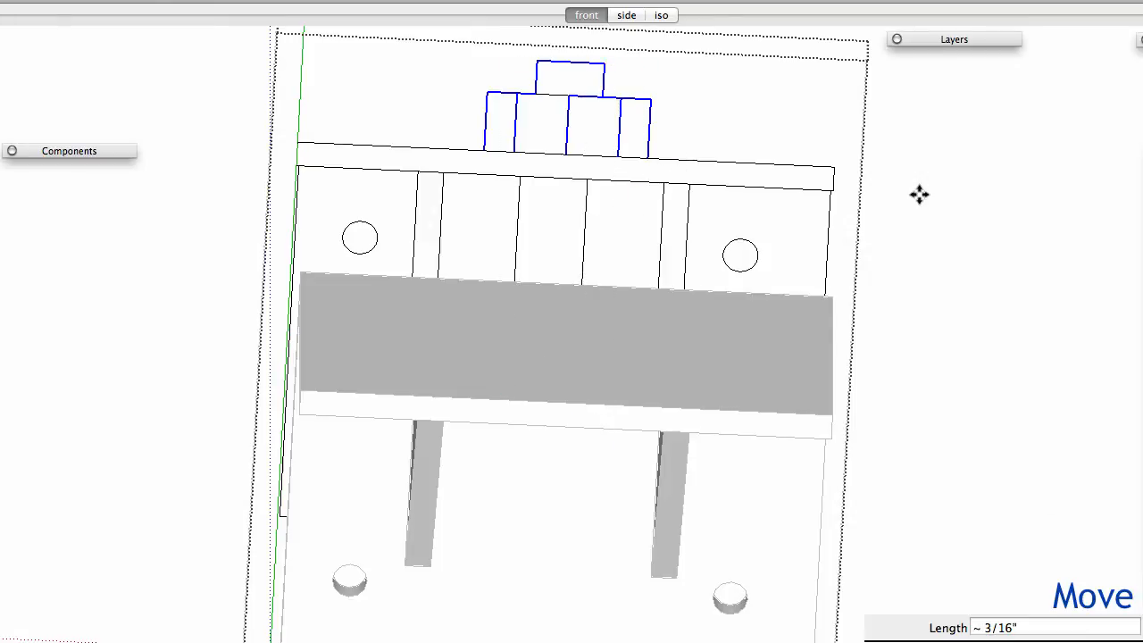
pyautogui.press('space')
pyautogui.click(902, 141)
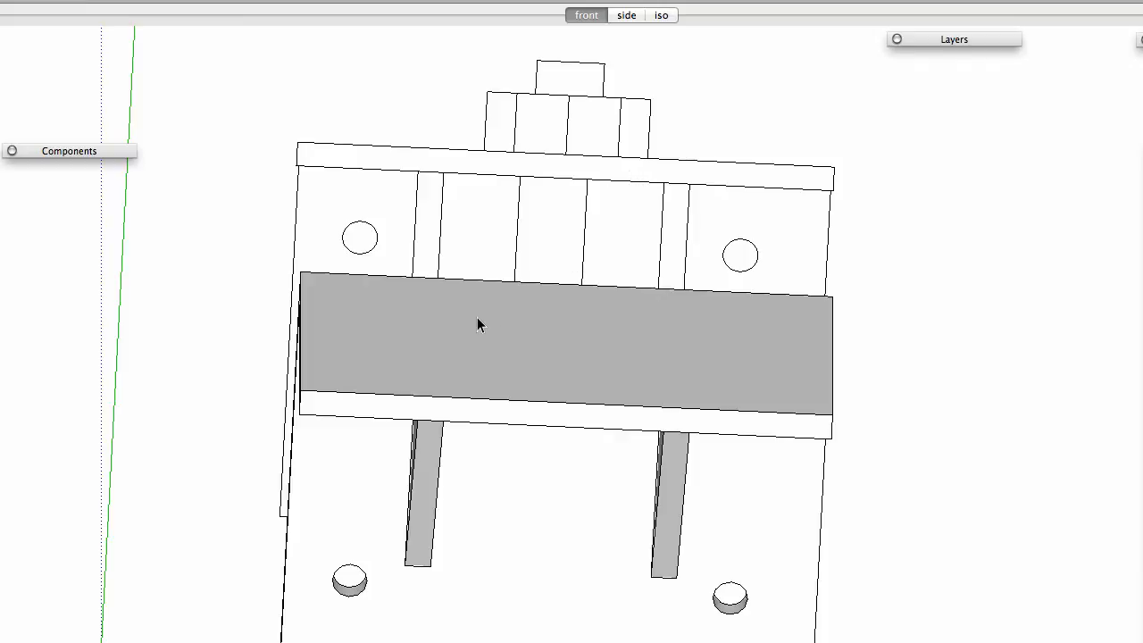
# - Draw an 8-sided circle centred on the angle plate's back face, its radius matching the nut's outer corner in the moved outline
pyautogui.press('c')
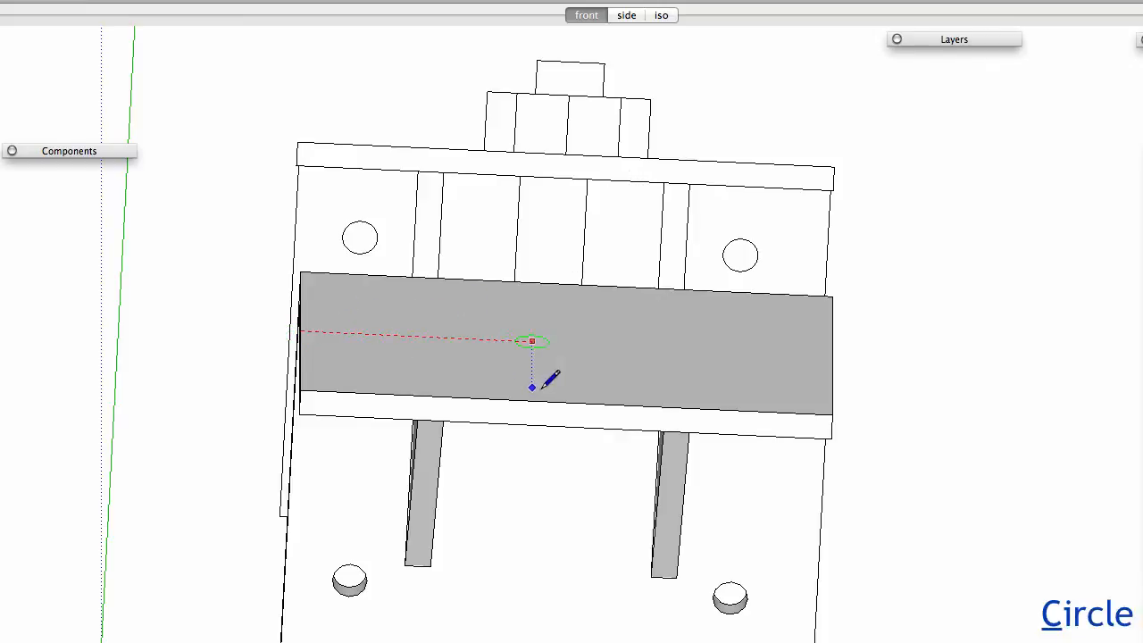
pyautogui.click(574, 401)
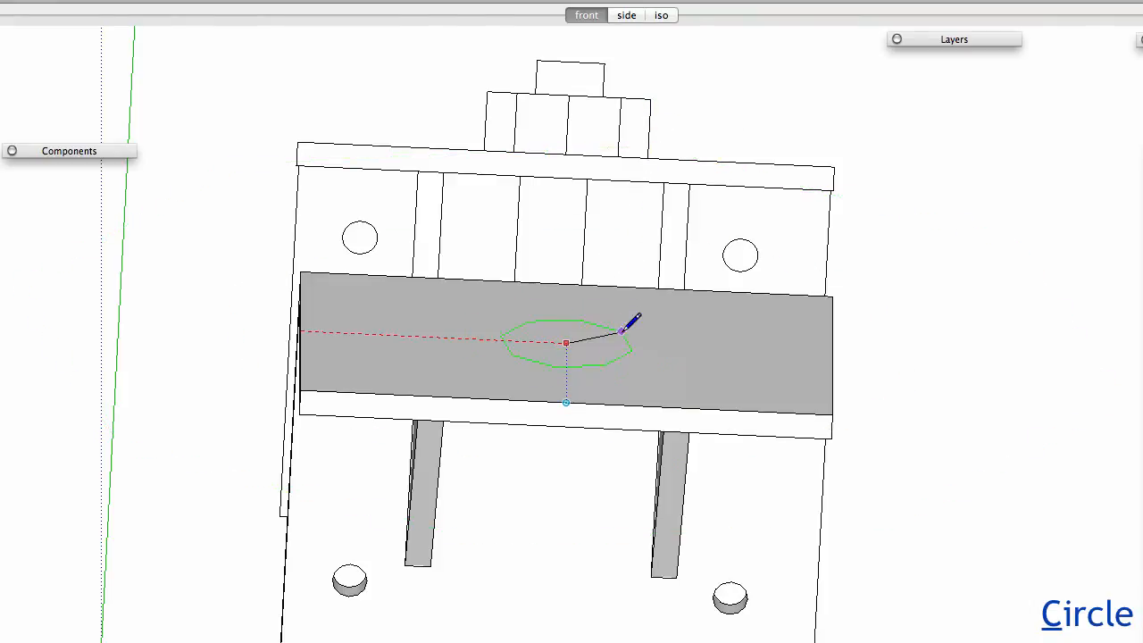
pyautogui.click(649, 344)
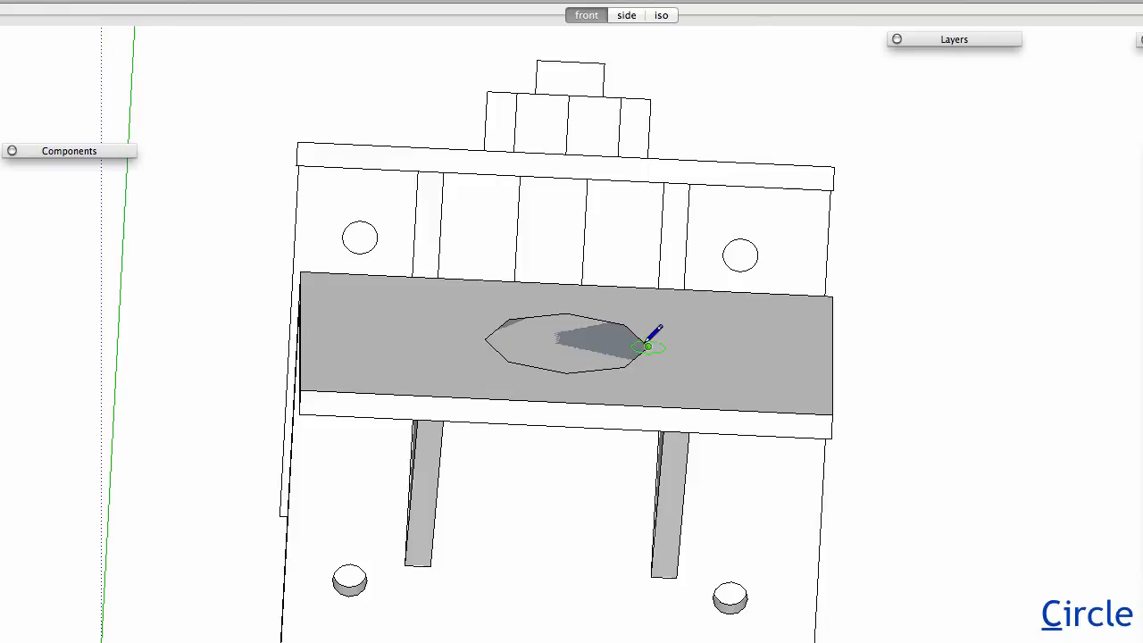
# - Extrude the octagon outward to the nut's outer edge in the drawing and check its alignment in the front view
pyautogui.press('p')
pyautogui.click(594, 350)
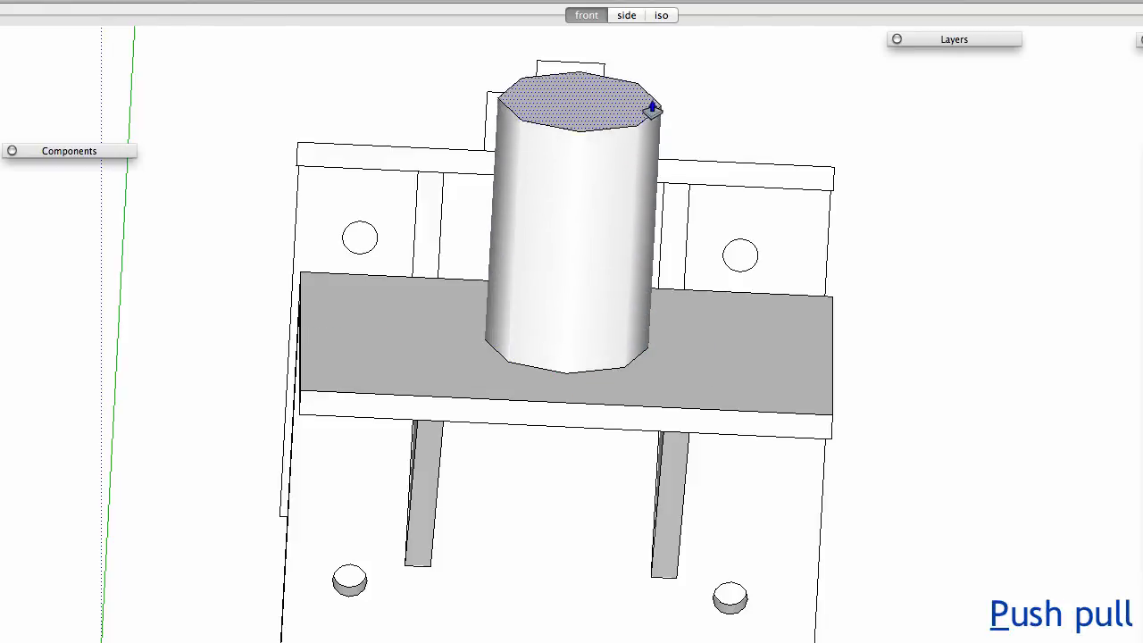
pyautogui.click(488, 100)
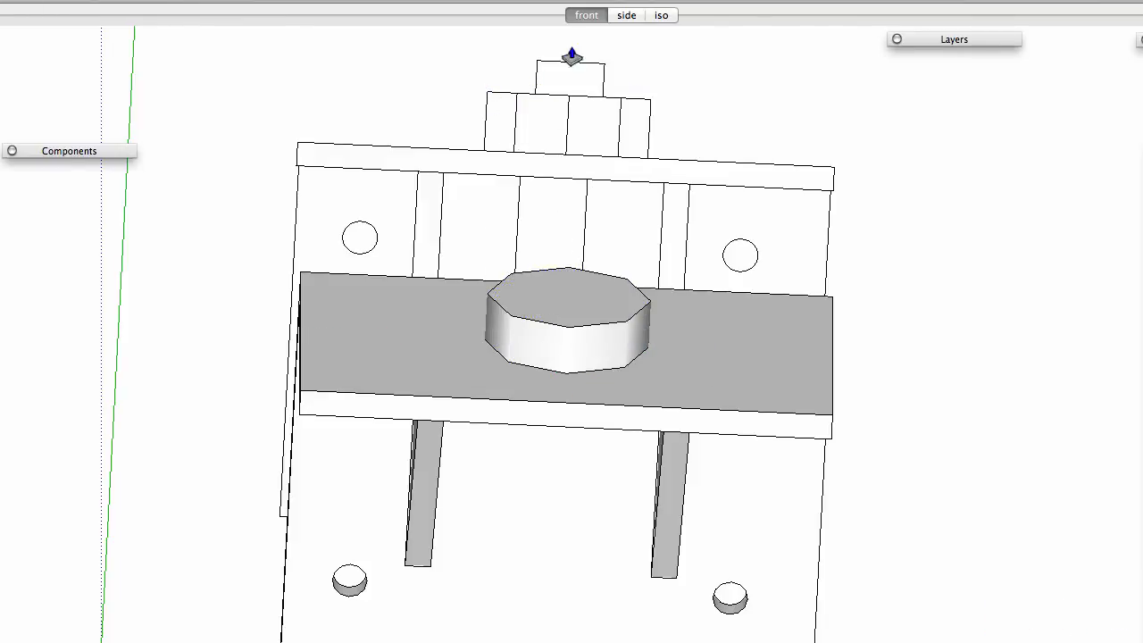
pyautogui.click(587, 15)
pyautogui.scroll(5, 543, 282)
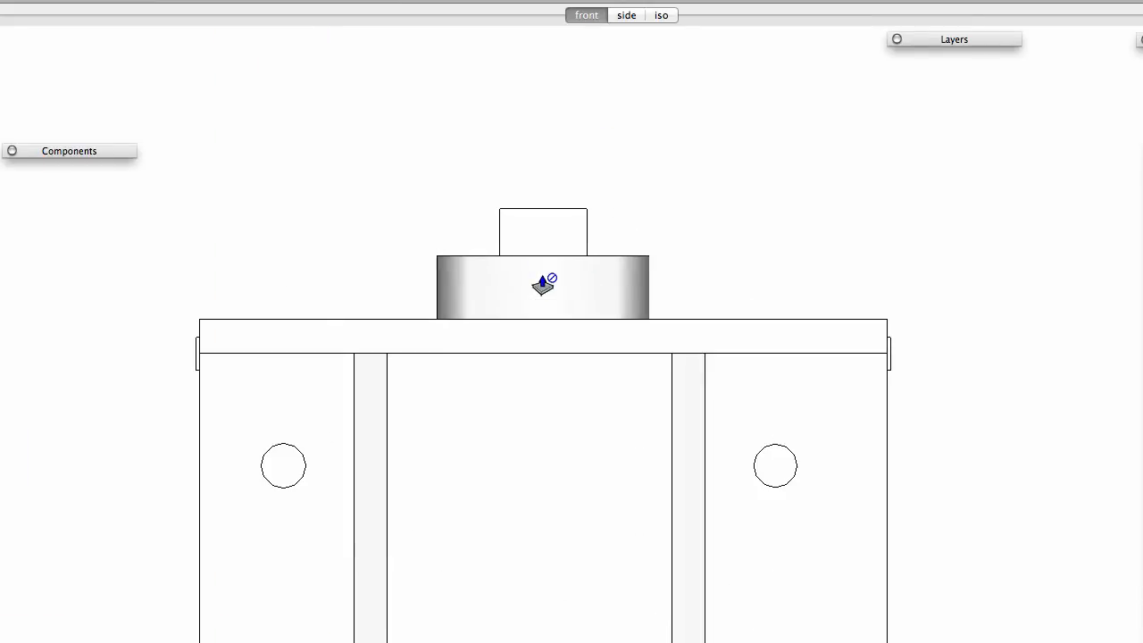
pyautogui.moveTo(543, 282)
pyautogui.mouseDown(button='middle')
pyautogui.moveTo(541, 312)
pyautogui.moveTo(542, 242)
pyautogui.moveTo(543, 399)
pyautogui.mouseUp(button='middle')
pyautogui.scroll(-5, 543, 399)
pyautogui.moveTo(548, 340); pyautogui.dragTo(513, 386, button='middle')
# - Draw a smaller 8-sided circle centred on the nut's outer face, its radius matching the bolt's edge in the front drawing
pyautogui.press('c')
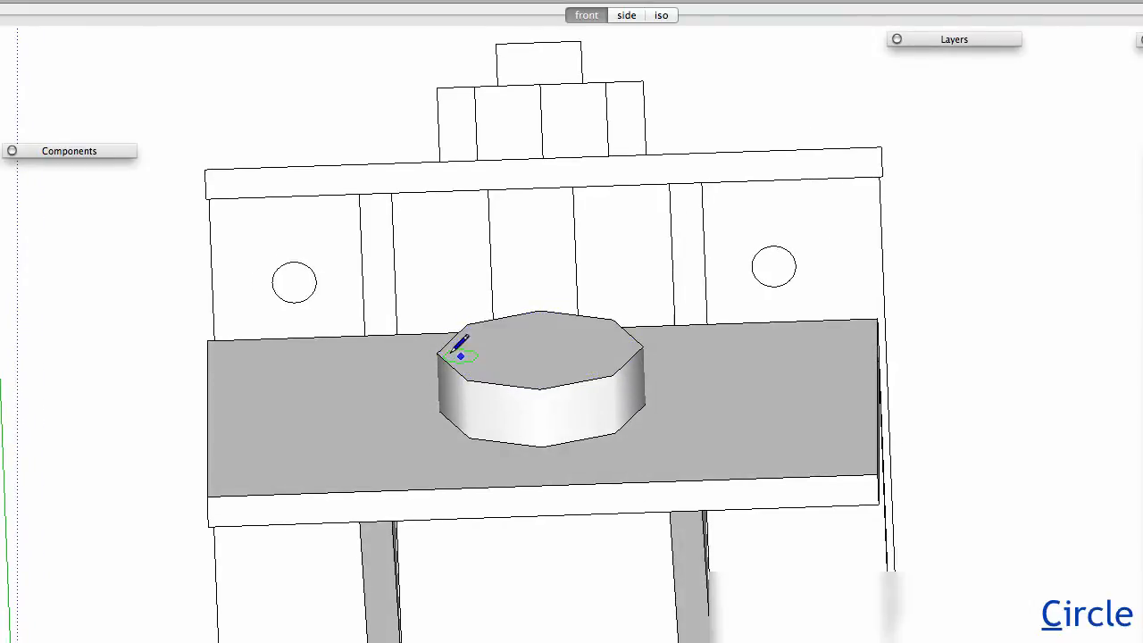
pyautogui.click(539, 349)
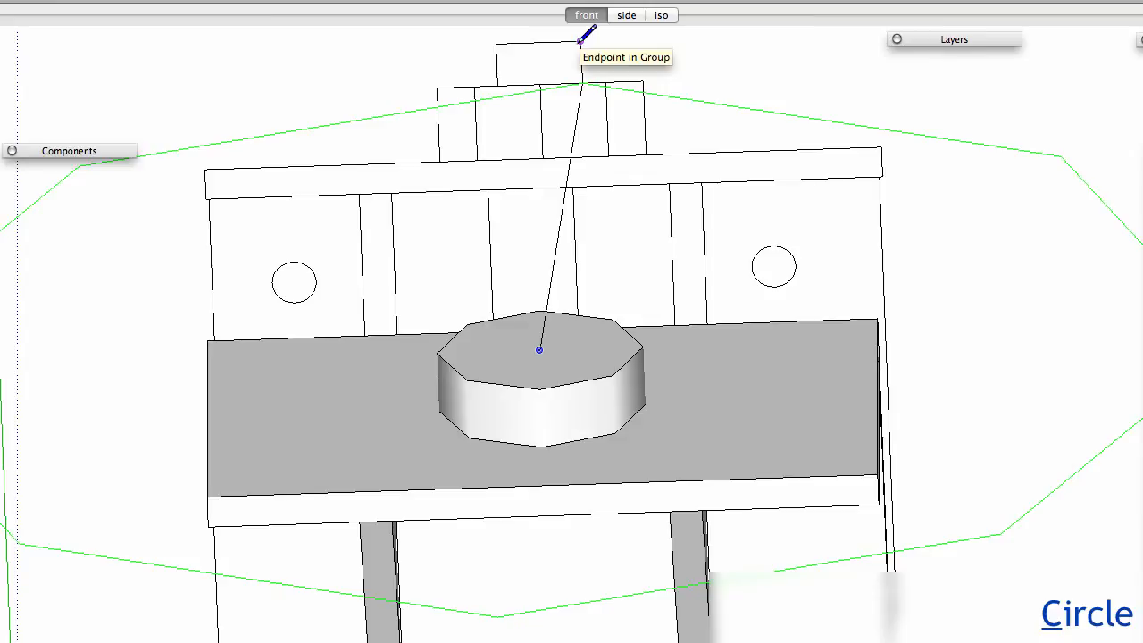
pyautogui.click(582, 346)
# - Extrude the small circle outward to the bolt's end in the front drawing
pyautogui.moveTo(581, 339); pyautogui.dragTo(521, 404, button='middle')
pyautogui.press('p')
pyautogui.moveTo(546, 360); pyautogui.dragTo(440, 63)
pyautogui.keyDown('shift'); pyautogui.moveTo(456, 83); pyautogui.dragTo(476, 219, button='middle'); pyautogui.keyUp('shift')
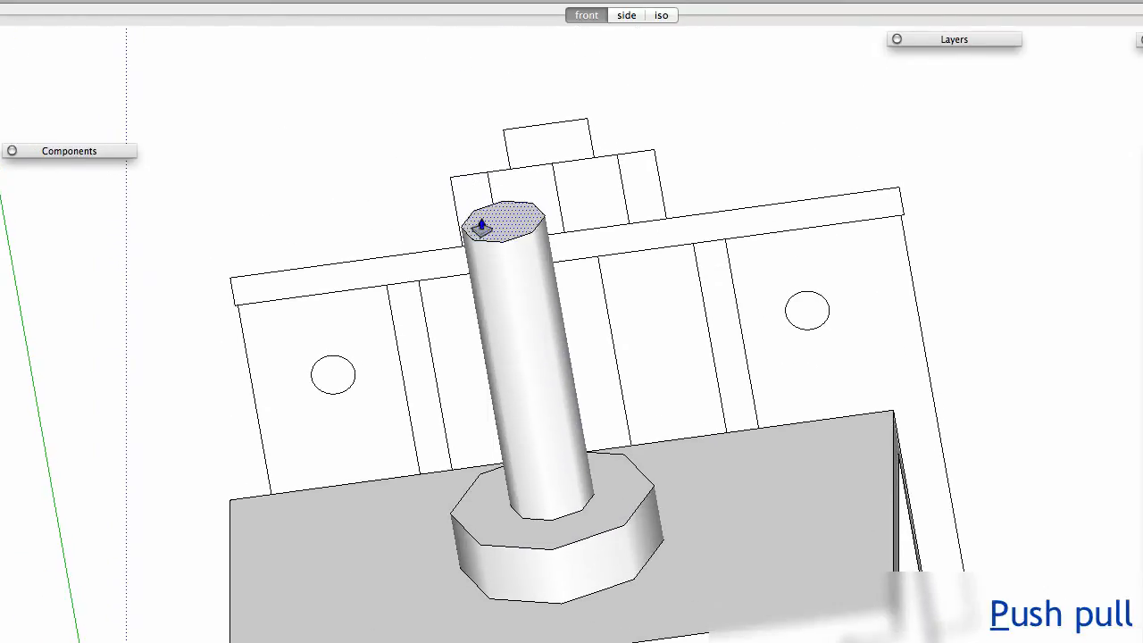
pyautogui.click(587, 125)
# - Select all the connected nut and bolt geometry and make it a group
pyautogui.moveTo(598, 384); pyautogui.dragTo(473, 283, button='middle')
pyautogui.press('space')
pyautogui.tripleClick(467, 284)
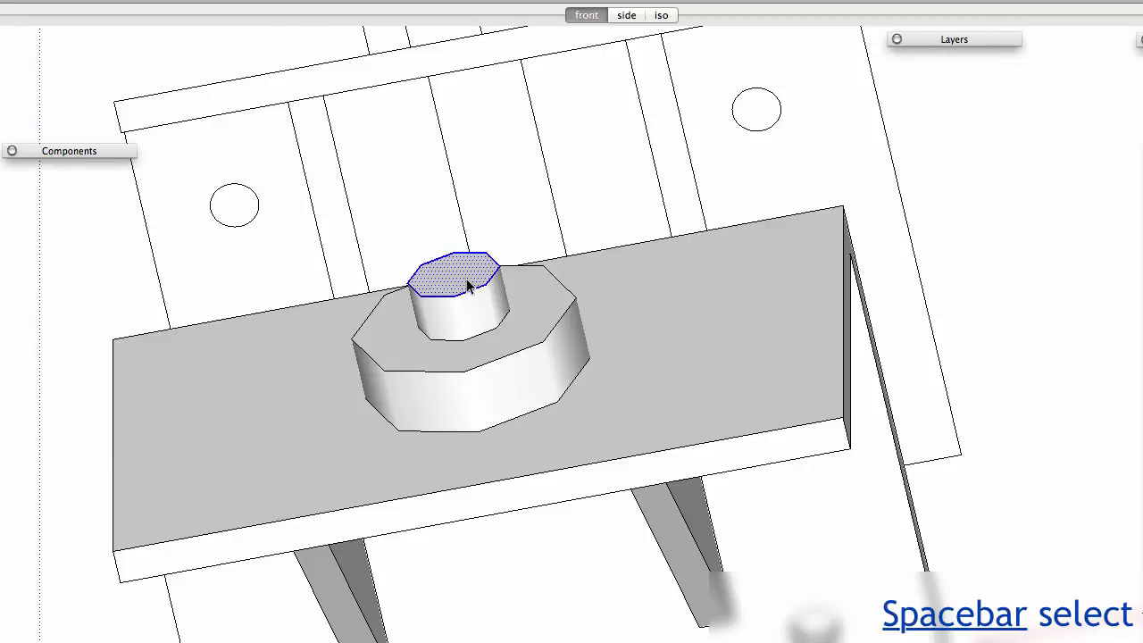
pyautogui.press('g')
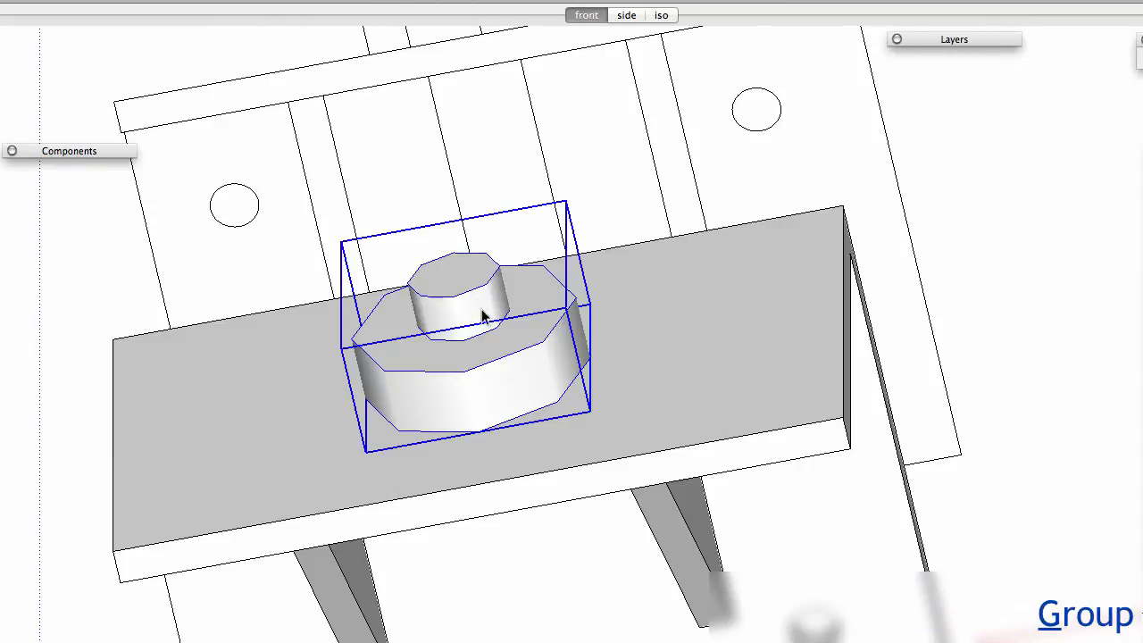
# - Open the nut and bolt group, hide the rest of the model and copy the bolt's end circle onto the nut's underside
pyautogui.doubleClick(486, 318)
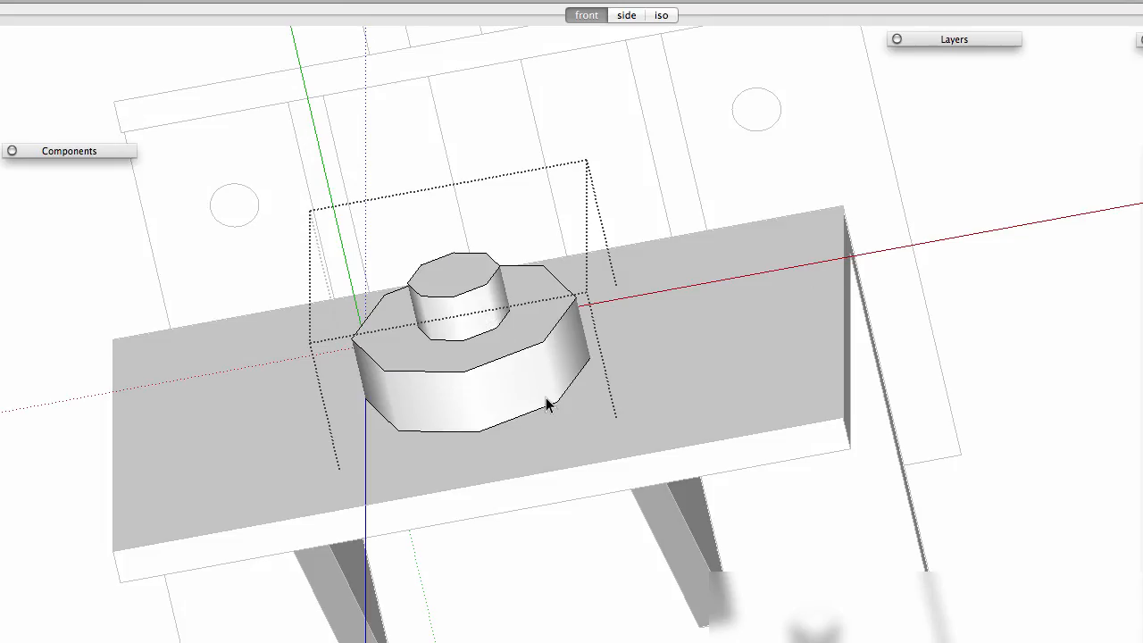
pyautogui.press('h')
pyautogui.moveTo(536, 402); pyautogui.dragTo(447, 169, button='middle')
pyautogui.press('m')
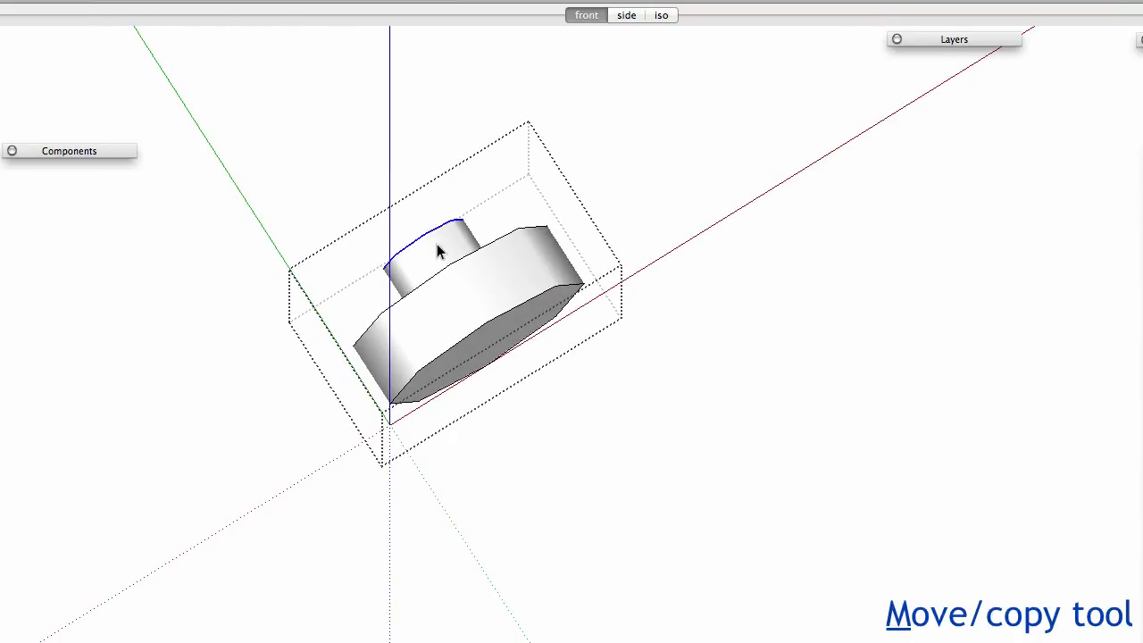
pyautogui.click(423, 233)
pyautogui.click(498, 332)
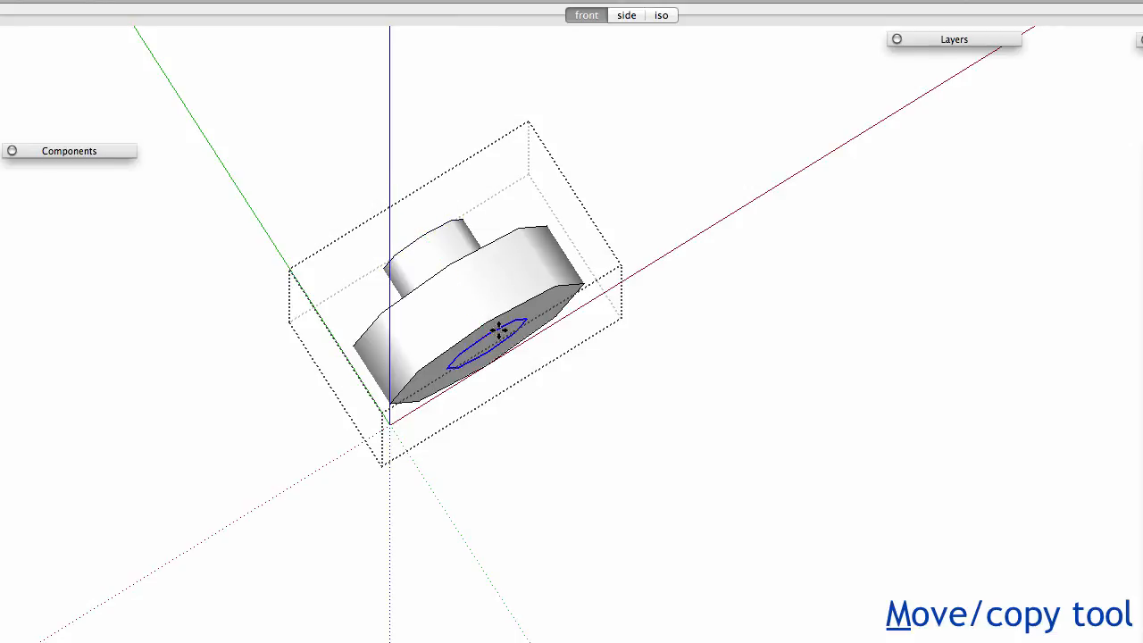
# - Extrude the copied circle out of the nut's underside to form the long bolt shank, showing the rest of the model for reference
pyautogui.press('p')
pyautogui.click(493, 346)
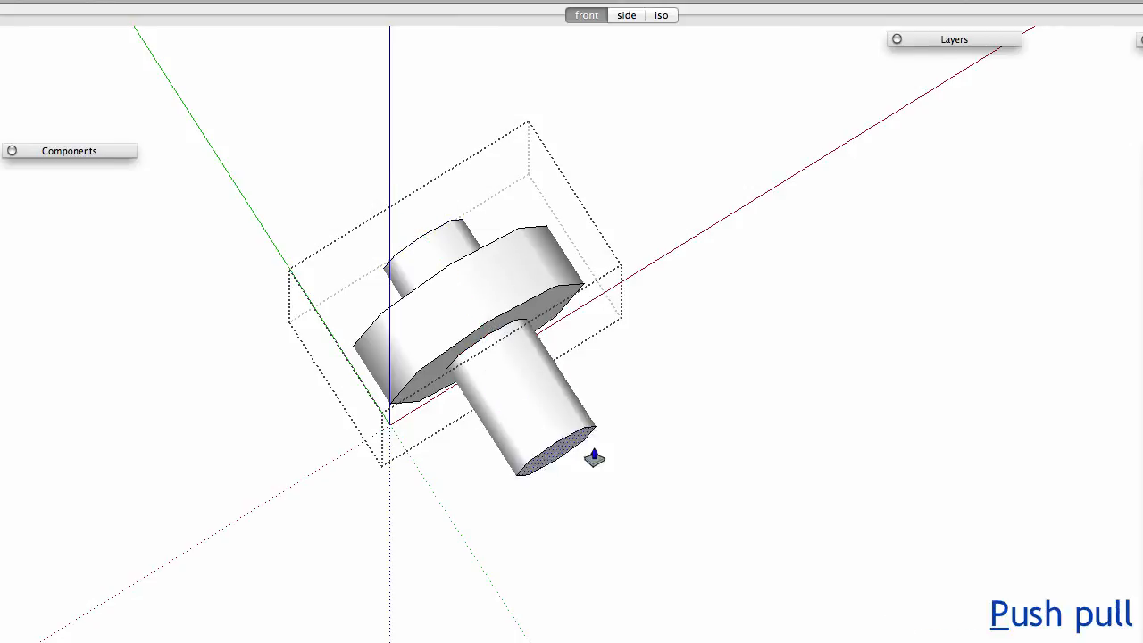
pyautogui.scroll(-3, 592, 459)
pyautogui.hotkey('shift', 'h')
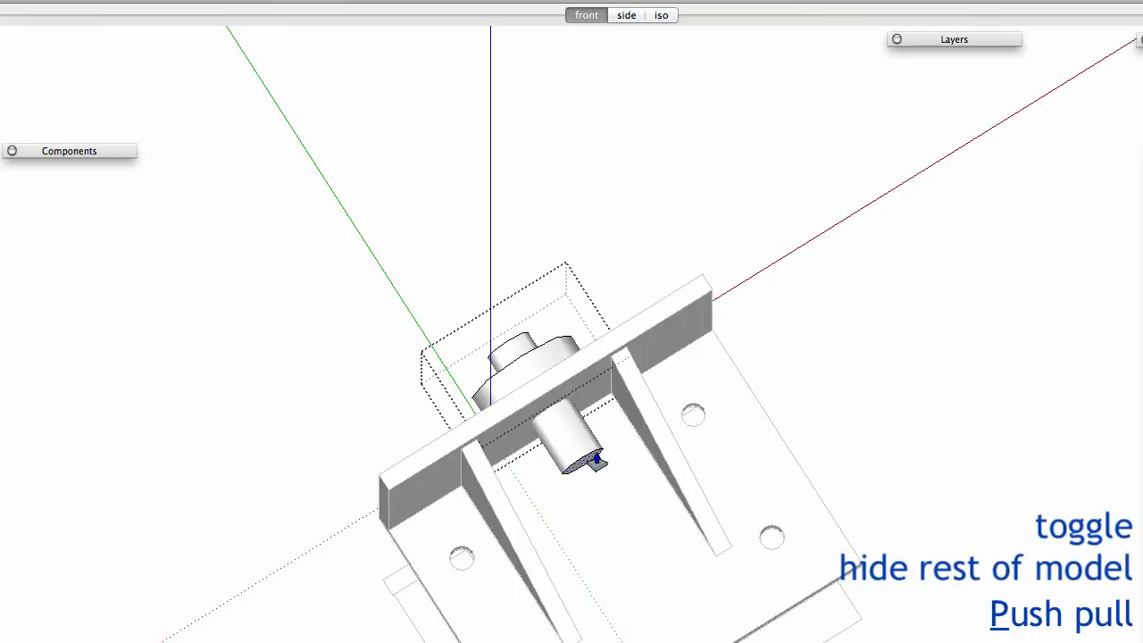
pyautogui.scroll(-4, 649, 548)
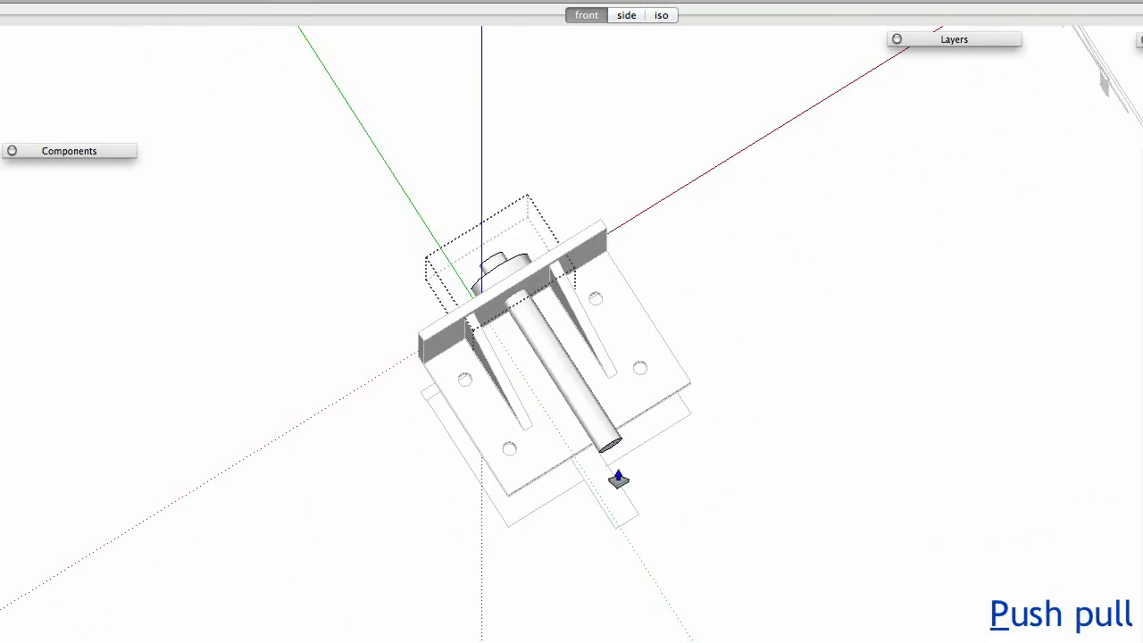
pyautogui.moveTo(590, 387)
pyautogui.mouseDown(button='middle')
pyautogui.moveTo(526, 301)
pyautogui.moveTo(509, 436)
pyautogui.moveTo(502, 378)
pyautogui.mouseUp(button='middle')
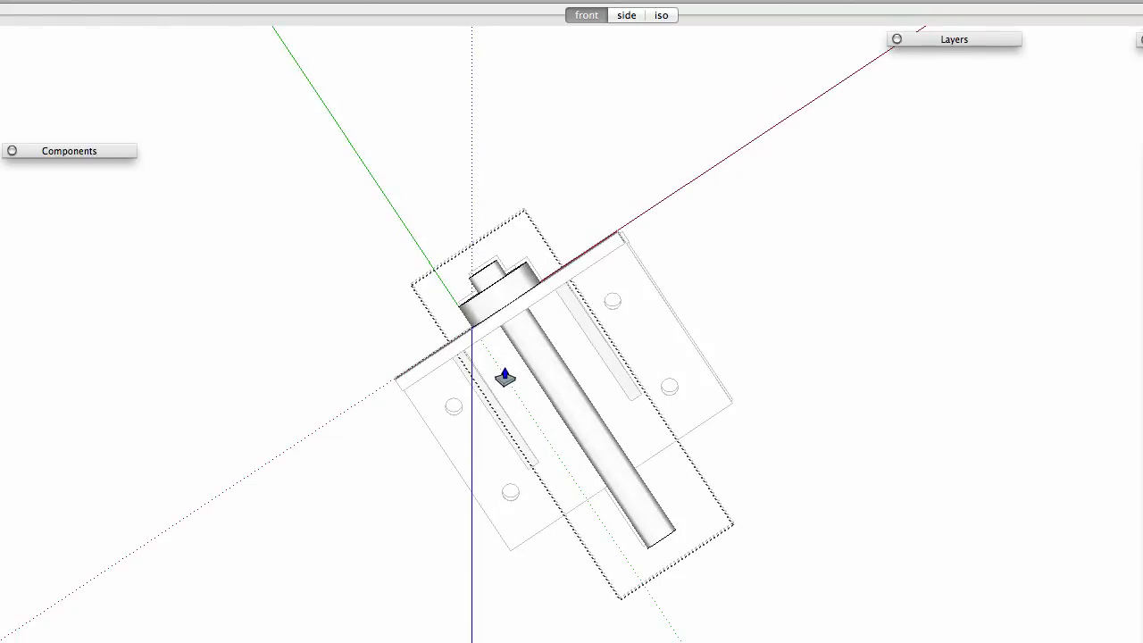
# - Hide the rest of the model again and display the hidden geometry of the nut and bolt
pyautogui.hotkey('shift', 'h')
pyautogui.scroll(5, 504, 299)
pyautogui.scroll(-2, 506, 294)
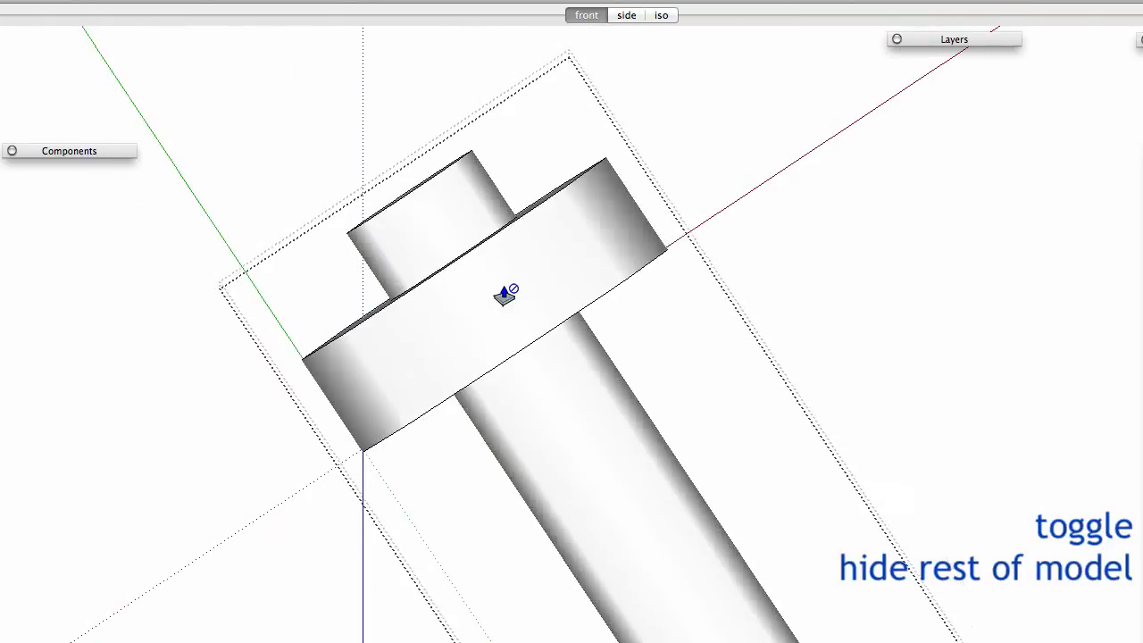
pyautogui.moveTo(491, 314)
pyautogui.mouseDown(button='middle')
pyautogui.moveTo(539, 155)
pyautogui.moveTo(420, 235)
pyautogui.moveTo(389, 295)
pyautogui.moveTo(391, 351)
pyautogui.moveTo(395, 311)
pyautogui.moveTo(385, 336)
pyautogui.moveTo(315, 332)
pyautogui.moveTo(349, 331)
pyautogui.moveTo(352, 357)
pyautogui.moveTo(356, 342)
pyautogui.mouseUp(button='middle')
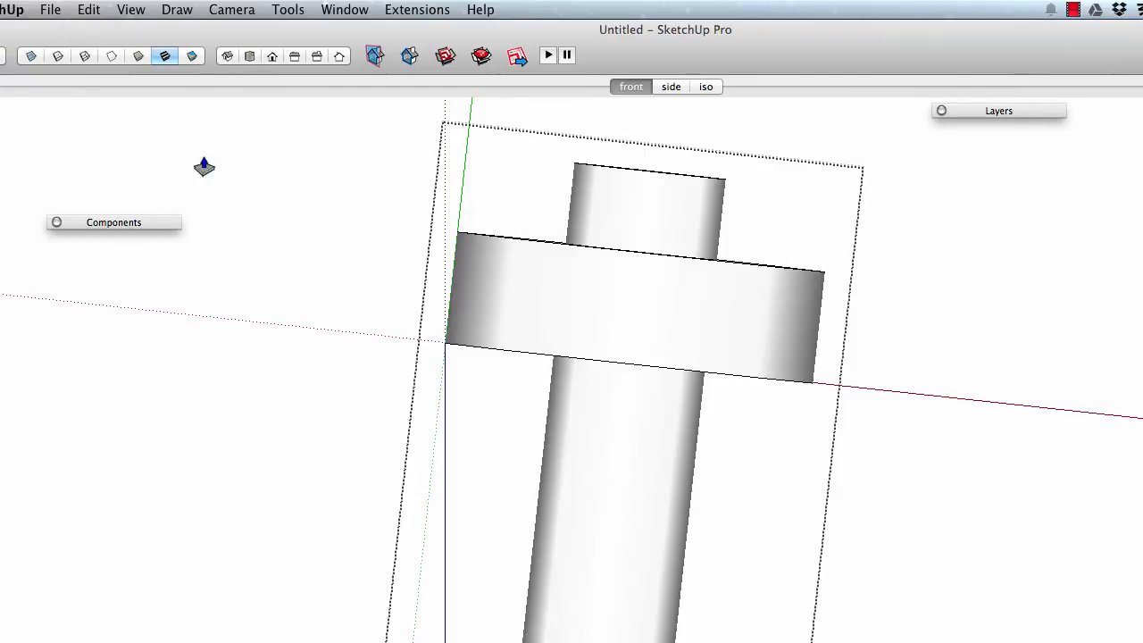
pyautogui.click(129, 11)
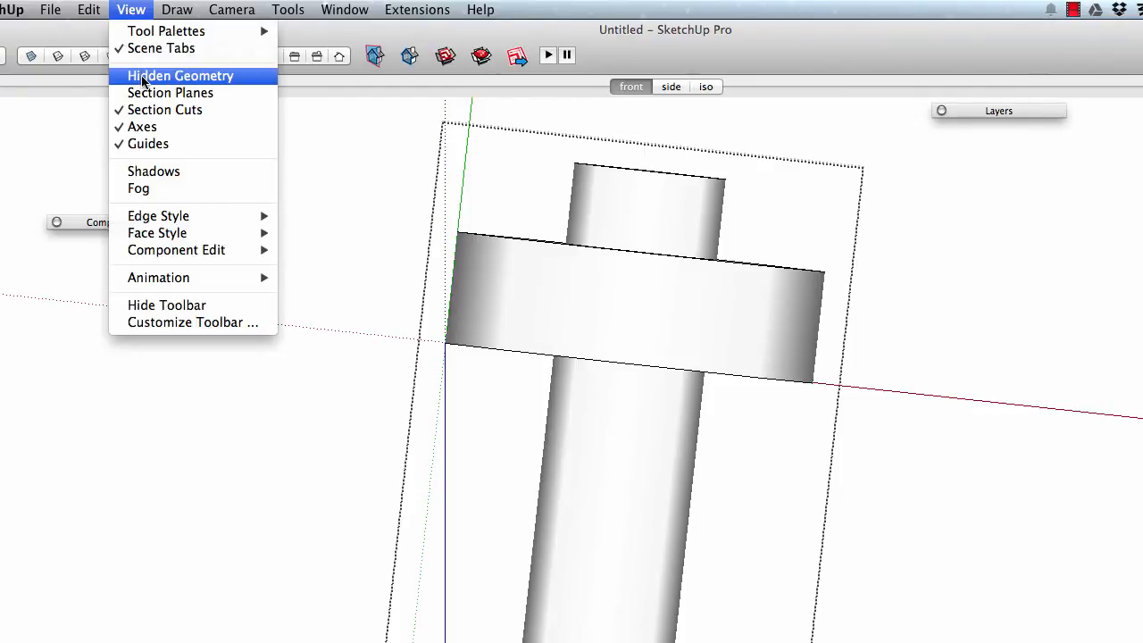
pyautogui.click(246, 82)
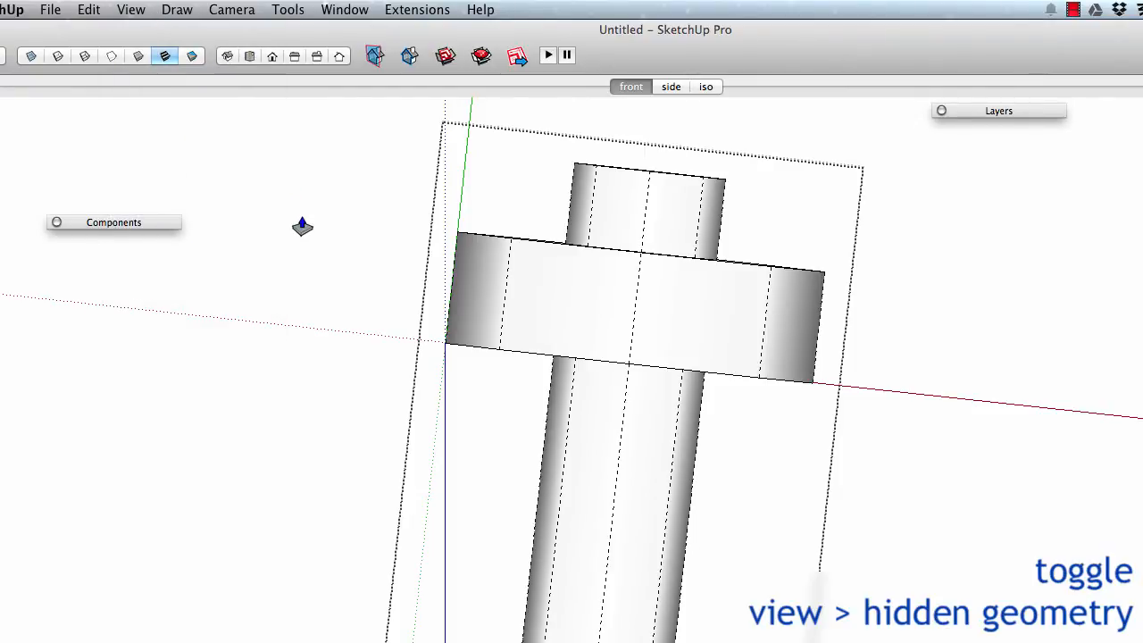
pyautogui.hotkey('alt', 'h')
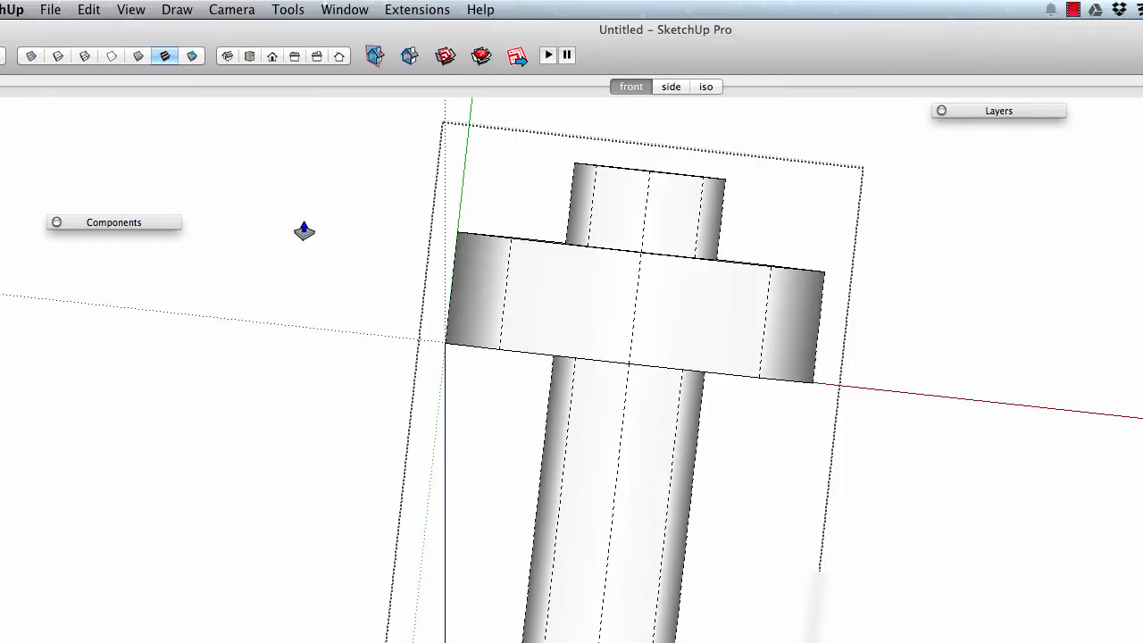
# - In wireframe display, select the nut's vertical side edges and unsoften them so they become hard edges
pyautogui.click(84, 56)
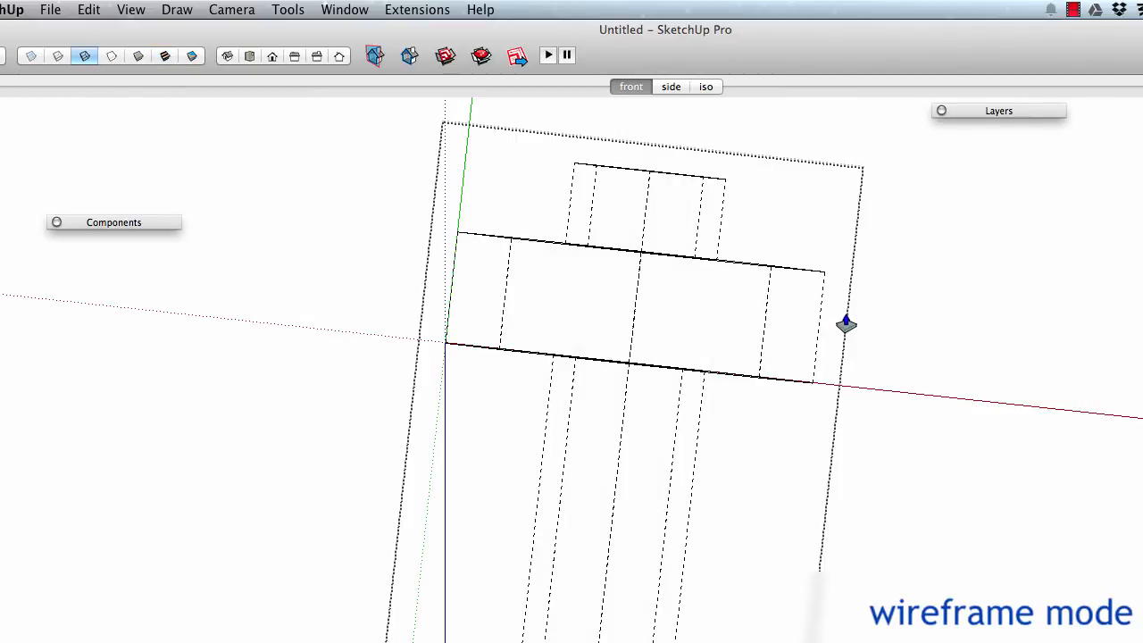
pyautogui.press('space')
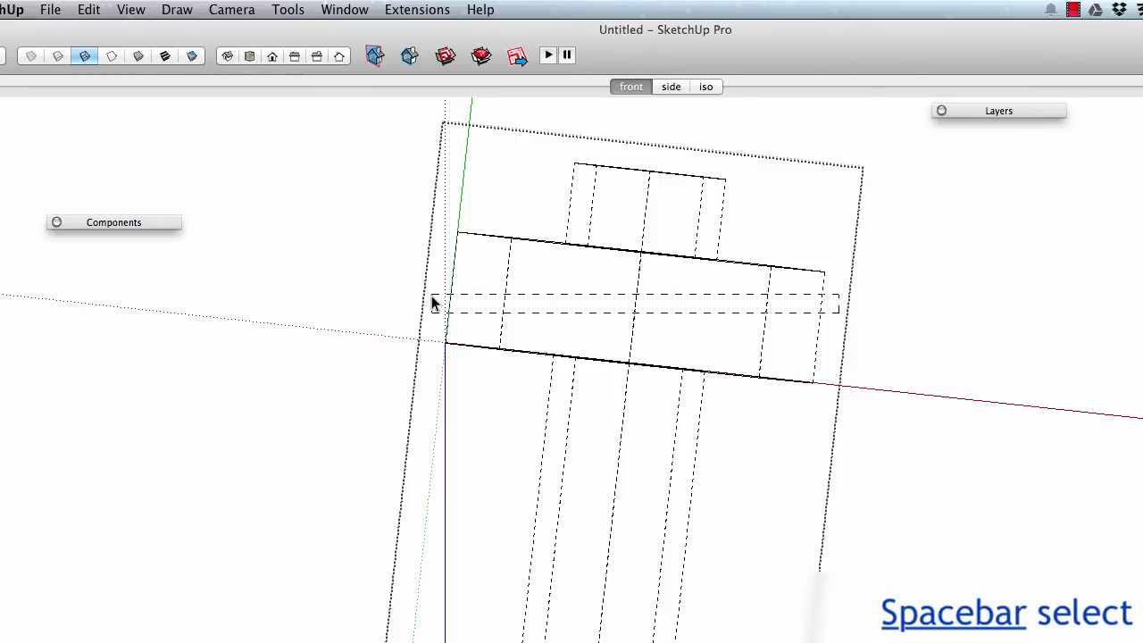
pyautogui.moveTo(431, 296); pyautogui.dragTo(424, 298)
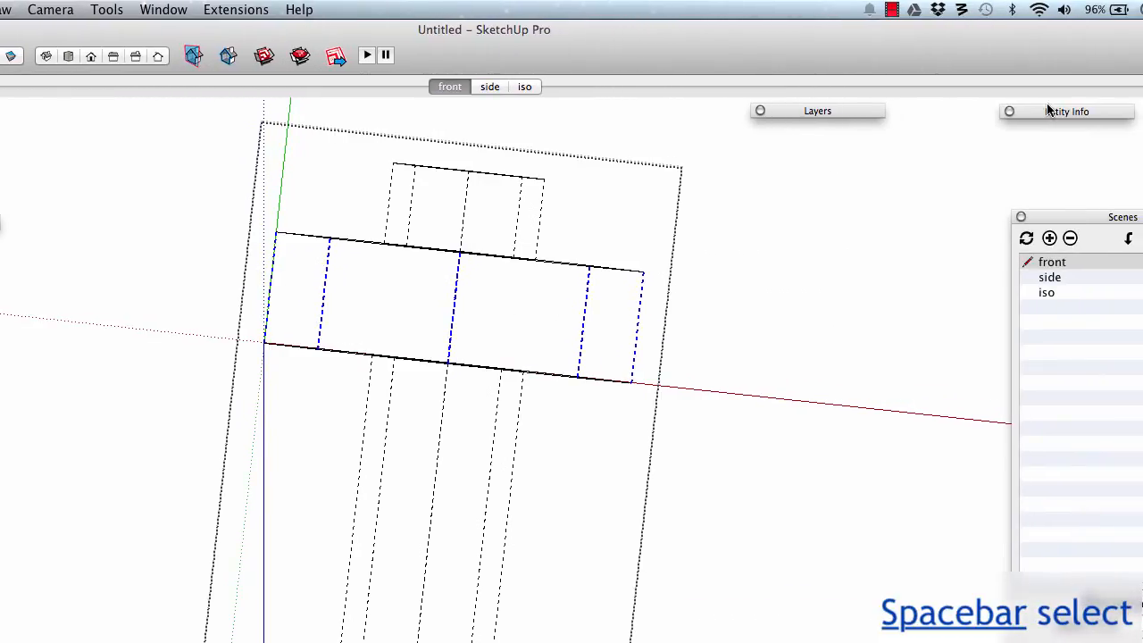
pyautogui.click(1051, 111)
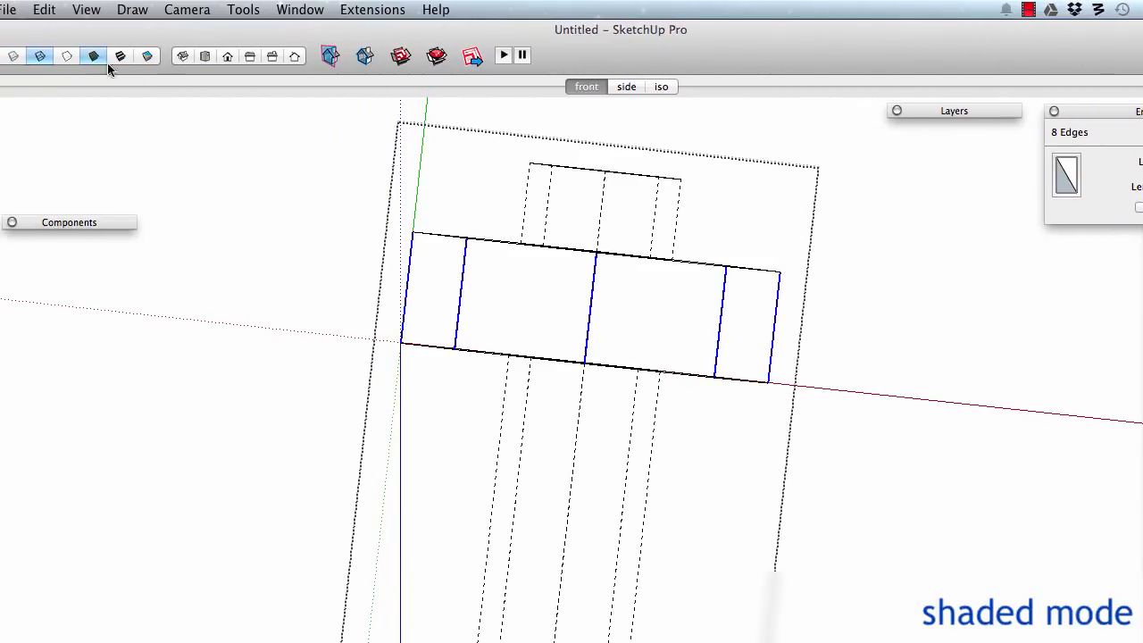
# - Return to the shaded display, close the nut and bolt group and turn off the hidden geometry
pyautogui.click(101, 60)
pyautogui.click(275, 230)
pyautogui.scroll(-4, 558, 330)
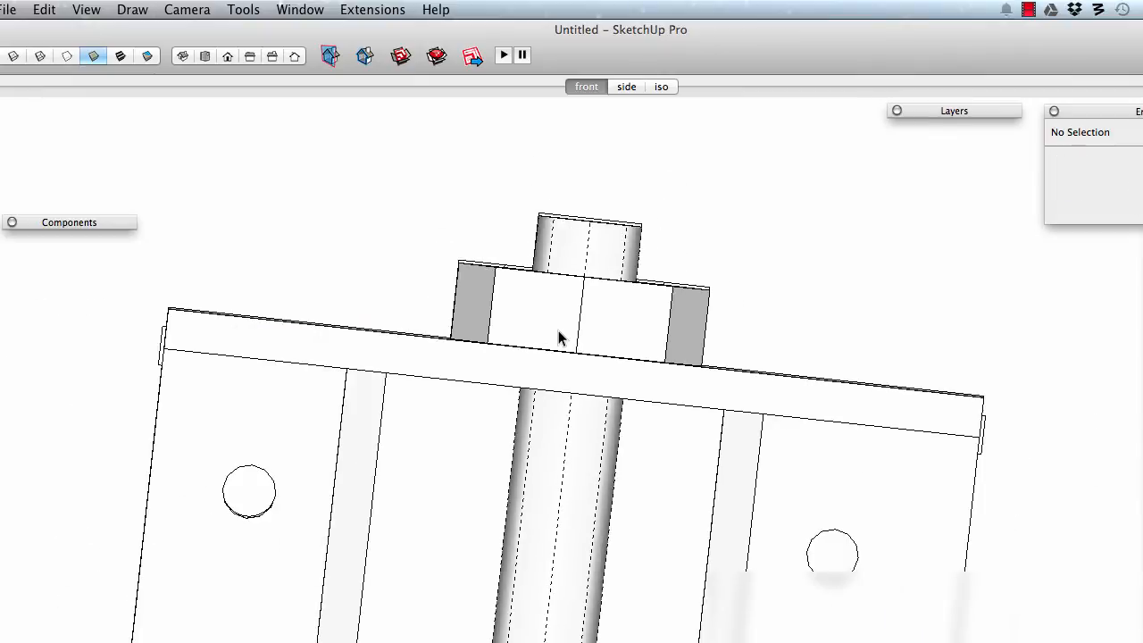
pyautogui.hotkey('shift', 'h')
pyautogui.moveTo(572, 375); pyautogui.dragTo(646, 283, button='middle')
pyautogui.scroll(-3, 590, 486)
pyautogui.scroll(-4, 620, 344)
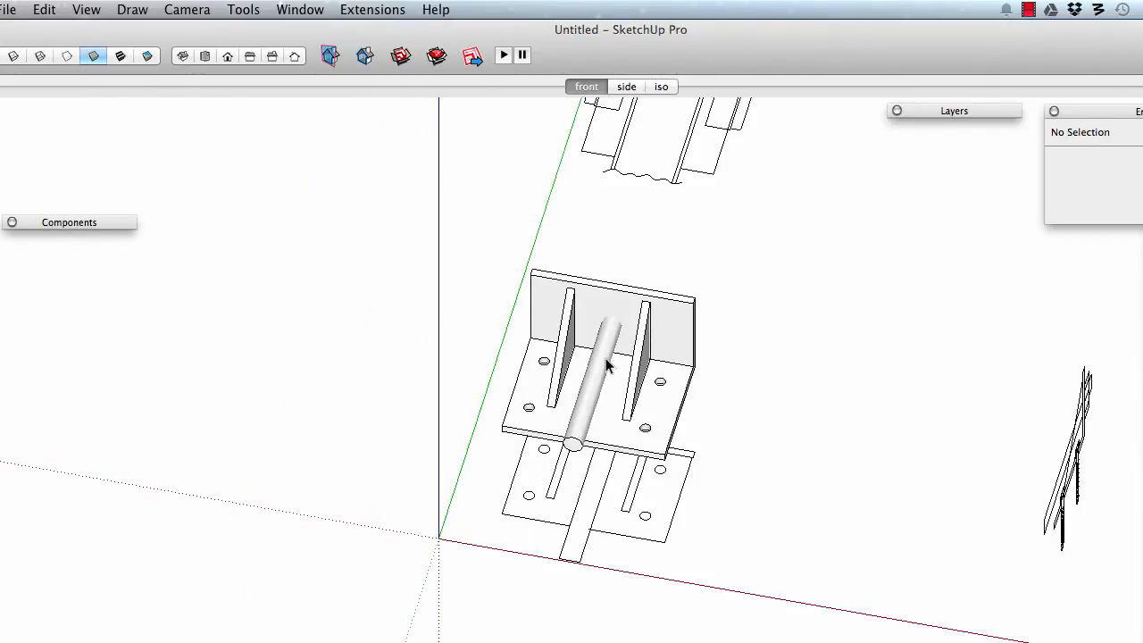
# - Make a component from the nut and bolt group and the angle plate group, with its axes at the base plate's outer corner
pyautogui.click(606, 366)
pyautogui.moveTo(606, 366); pyautogui.dragTo(742, 268, button='middle')
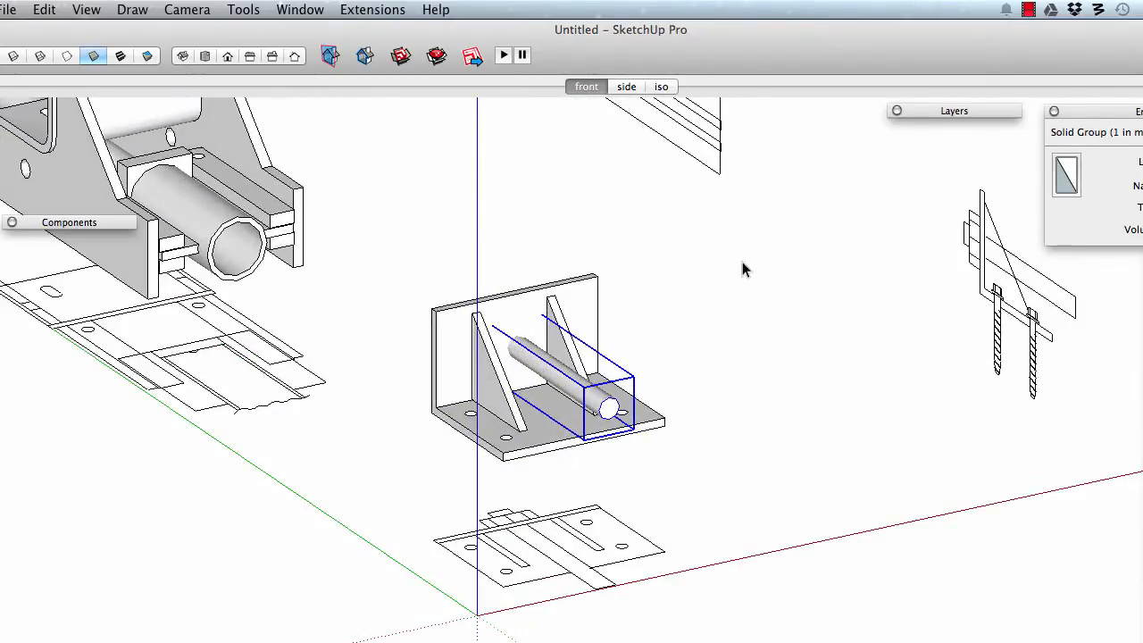
pyautogui.keyDown('shift'); pyautogui.click(492, 431); pyautogui.keyUp('shift')
pyautogui.rightClick(541, 359)
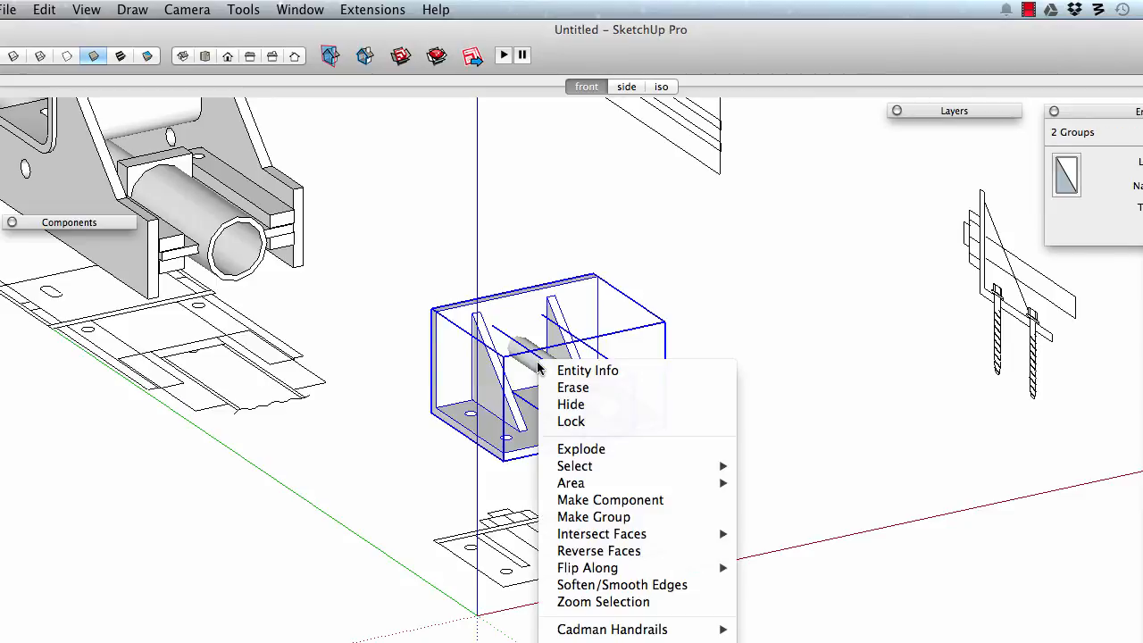
pyautogui.click(615, 500)
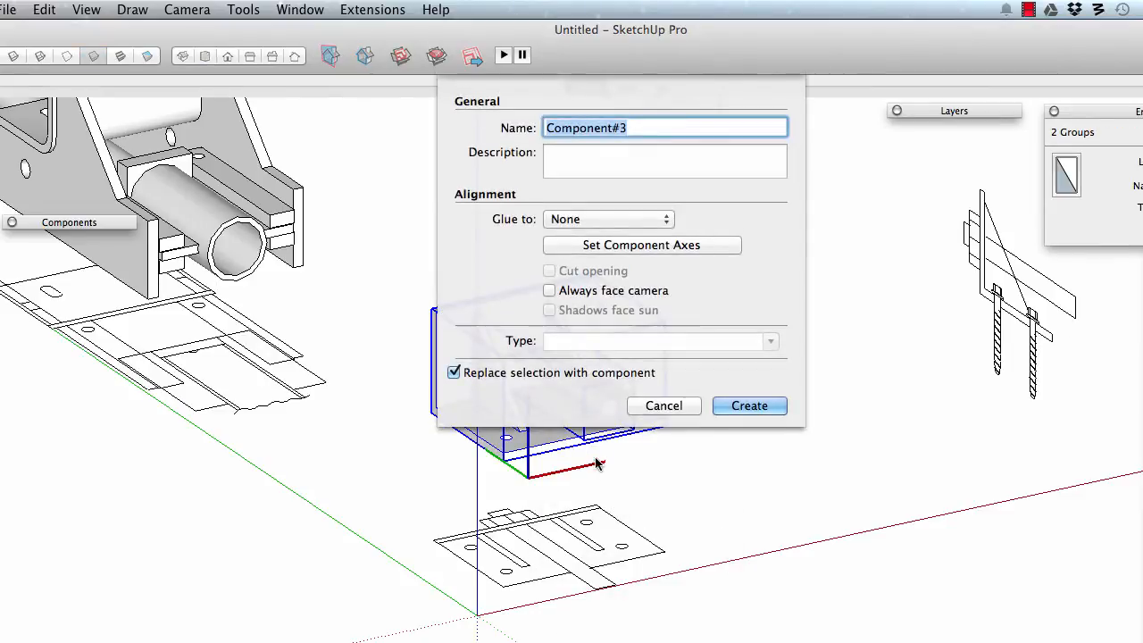
pyautogui.click(683, 254)
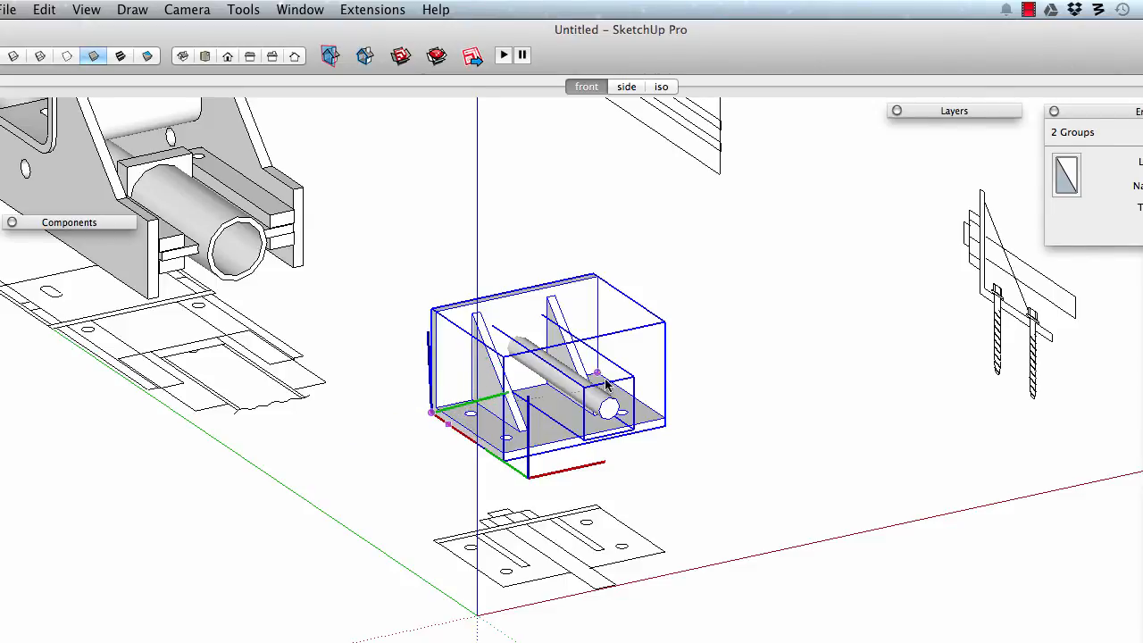
pyautogui.click(663, 353)
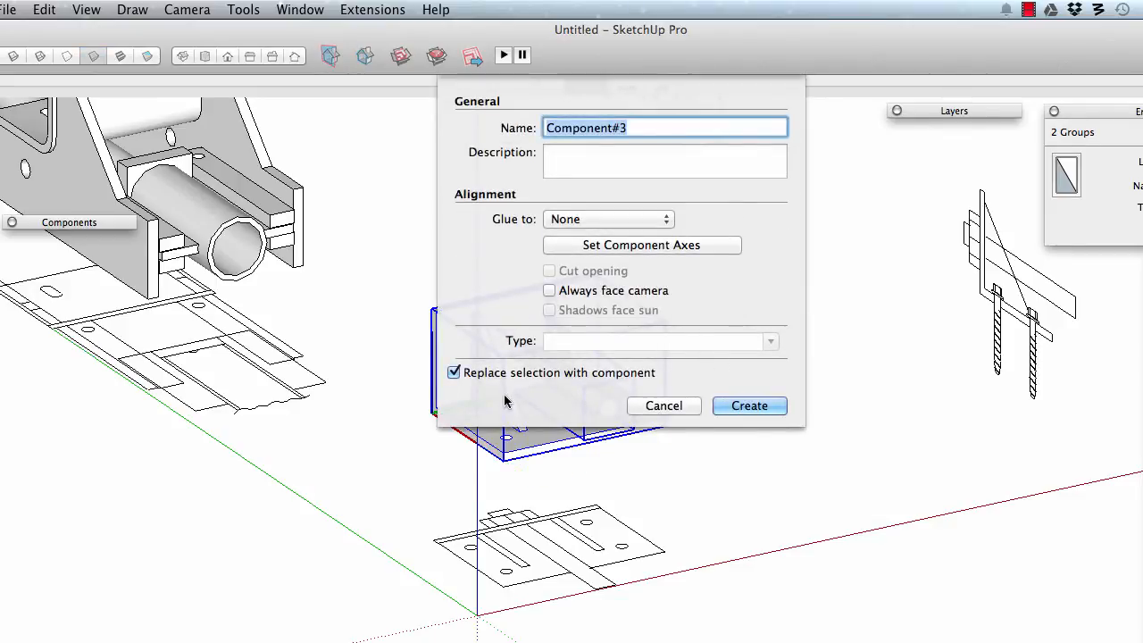
pyautogui.click(745, 407)
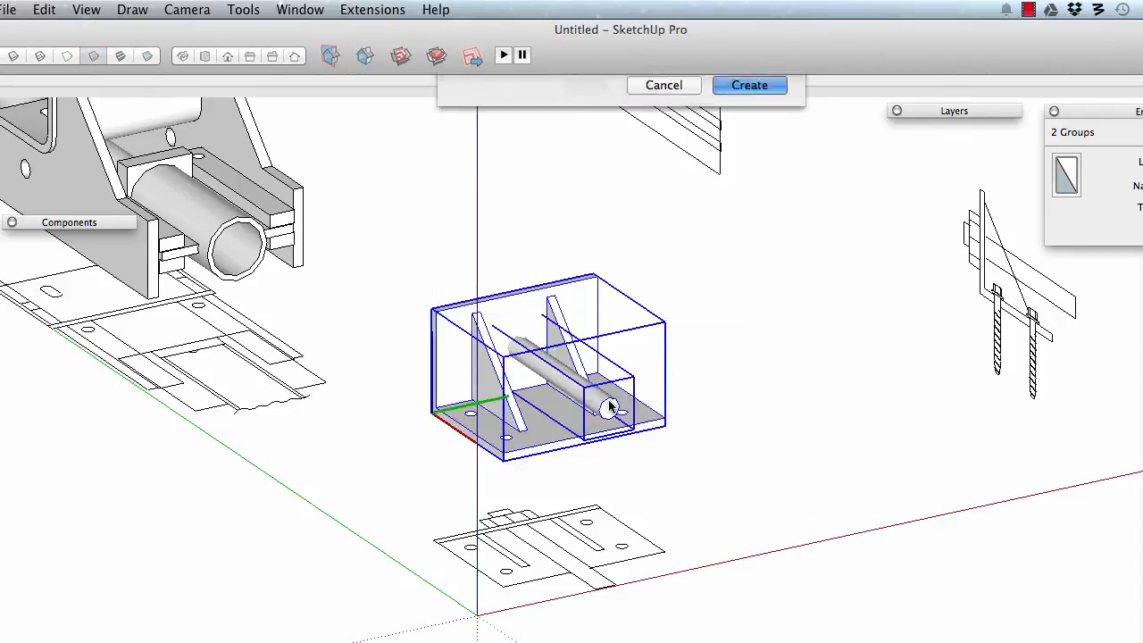
# - Copy the component by its bolt's end centre onto the top centre of the upright bracket's vertical pipe
pyautogui.keyDown('shift'); pyautogui.moveTo(524, 416); pyautogui.dragTo(757, 487, button='middle'); pyautogui.keyUp('shift')
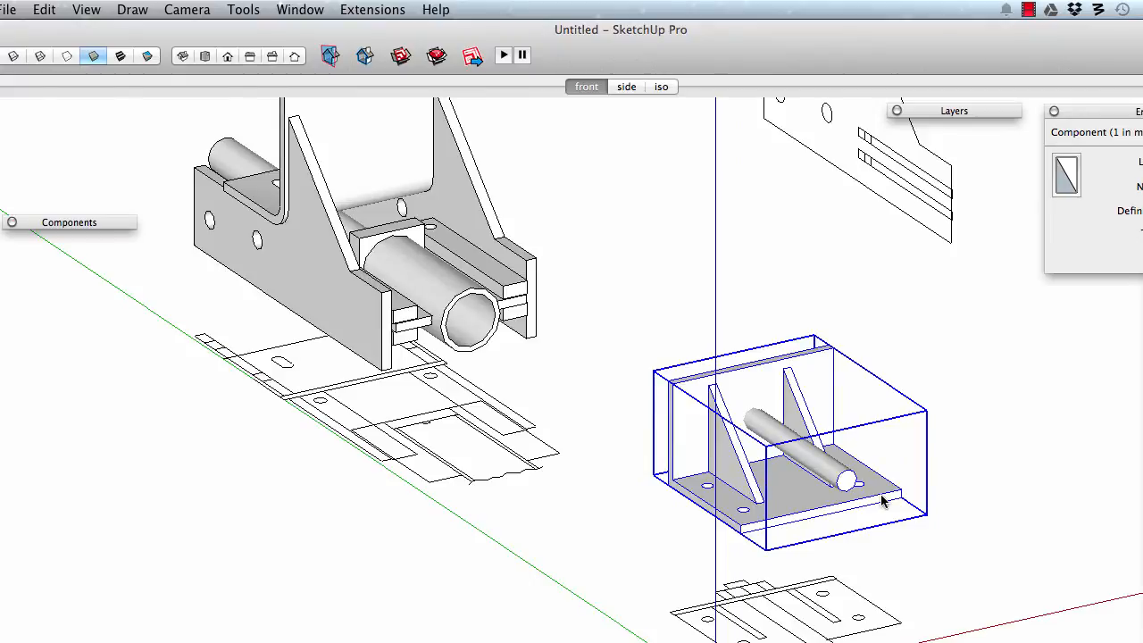
pyautogui.scroll(5, 882, 502)
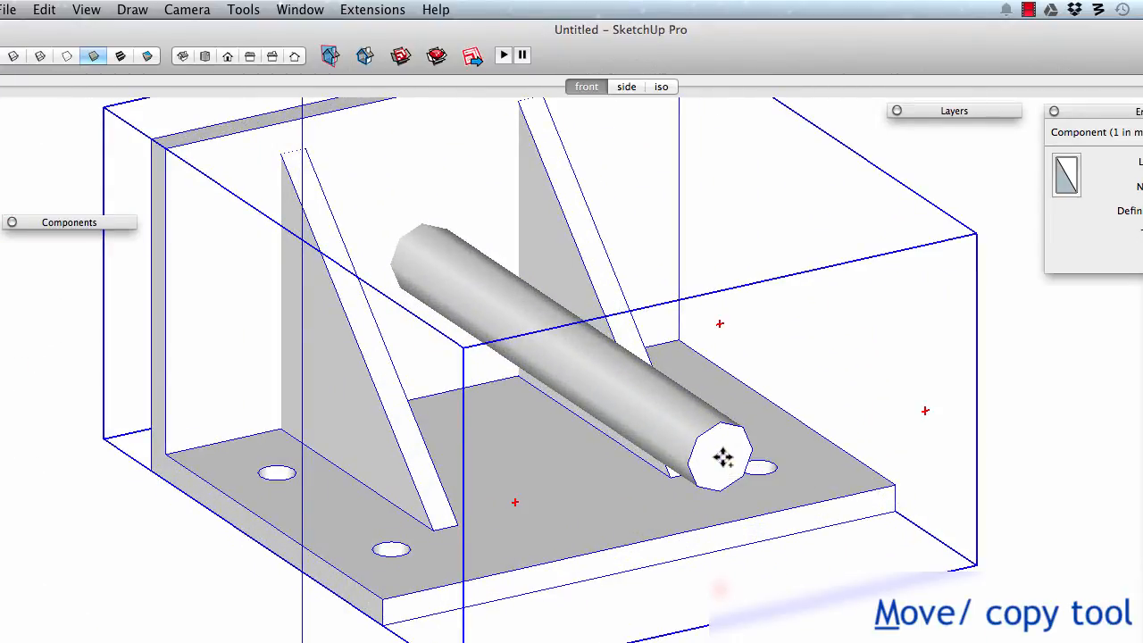
pyautogui.click(723, 457)
pyautogui.scroll(-6, 724, 457)
pyautogui.keyDown('shift'); pyautogui.moveTo(429, 349); pyautogui.dragTo(1000, 581, button='middle'); pyautogui.keyUp('shift')
pyautogui.scroll(-2, 1000, 582)
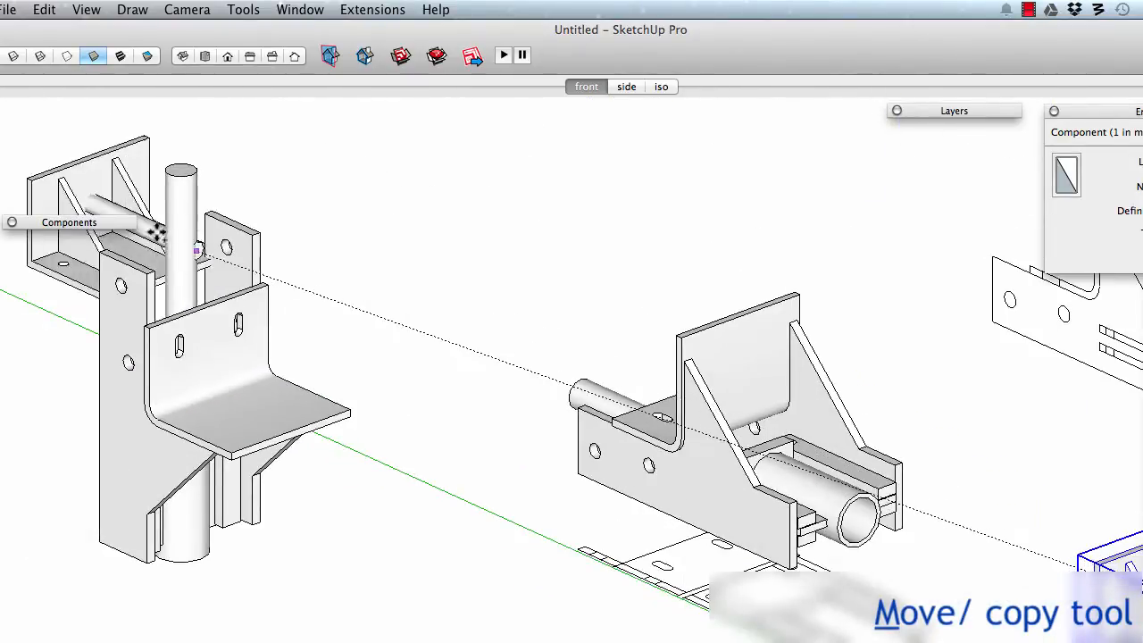
pyautogui.keyDown('shift'); pyautogui.moveTo(156, 232); pyautogui.dragTo(335, 401, button='middle'); pyautogui.keyUp('shift')
pyautogui.scroll(6, 340, 402)
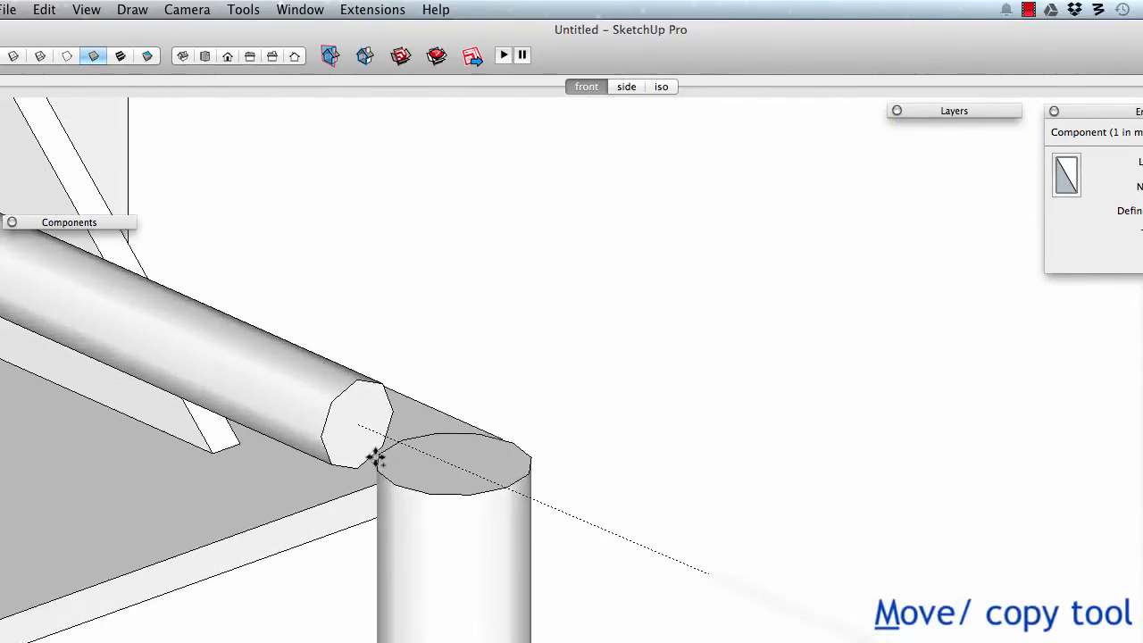
pyautogui.moveTo(375, 458)
pyautogui.mouseDown(button='middle')
pyautogui.moveTo(384, 469)
pyautogui.moveTo(450, 467)
pyautogui.mouseUp(button='middle')
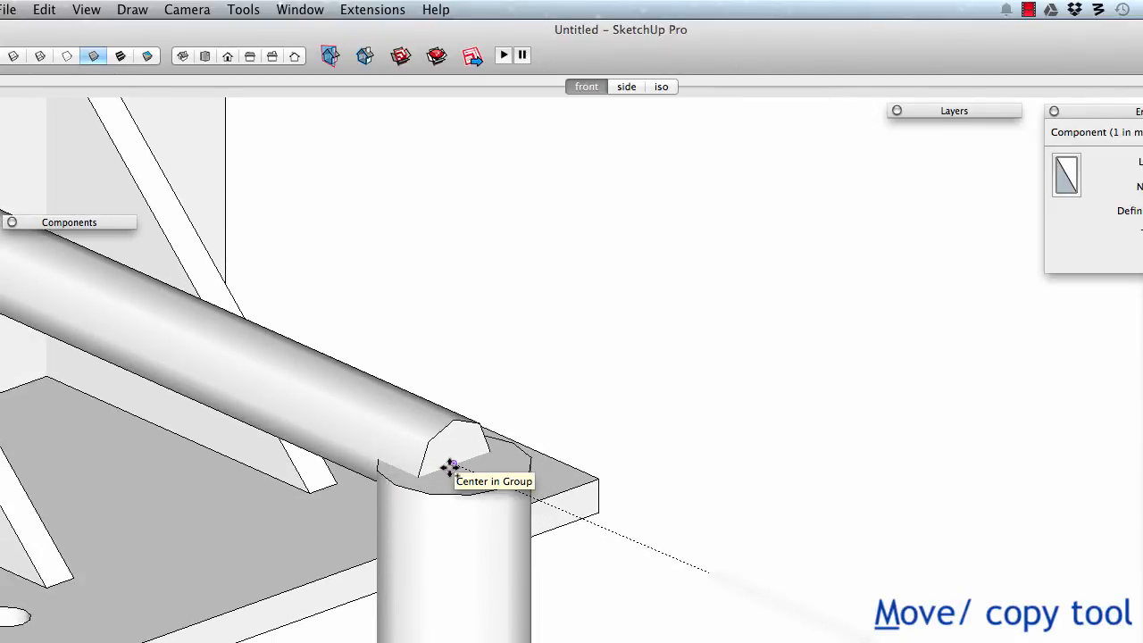
pyautogui.click(451, 466)
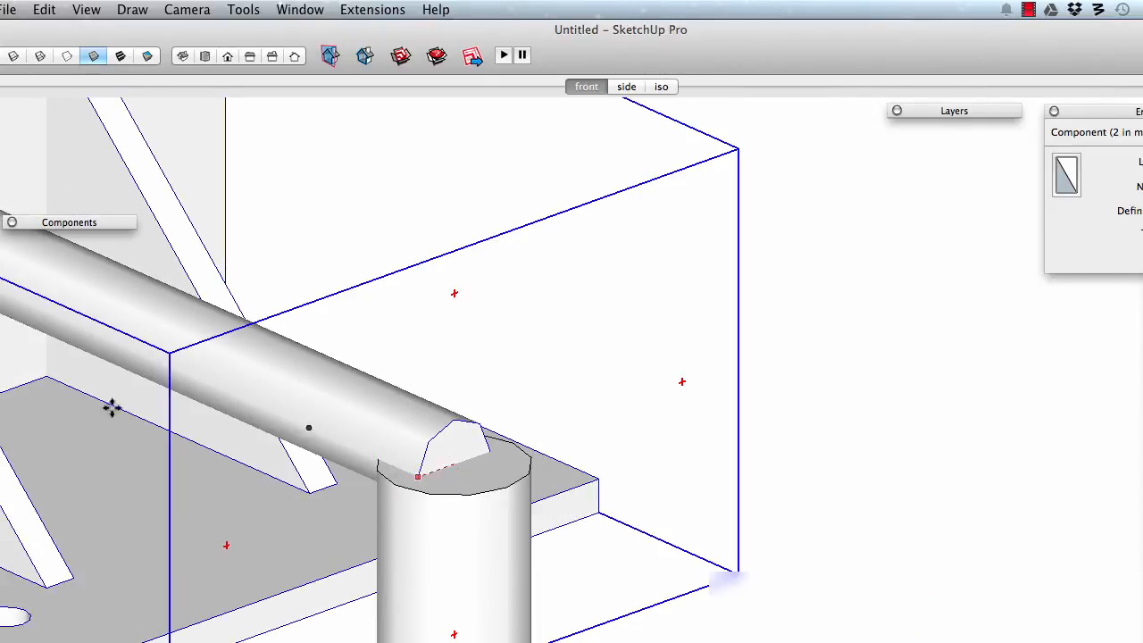
# - Rotate the copied component upright so that its bolt stands vertically on top of the pipe
pyautogui.press('q')
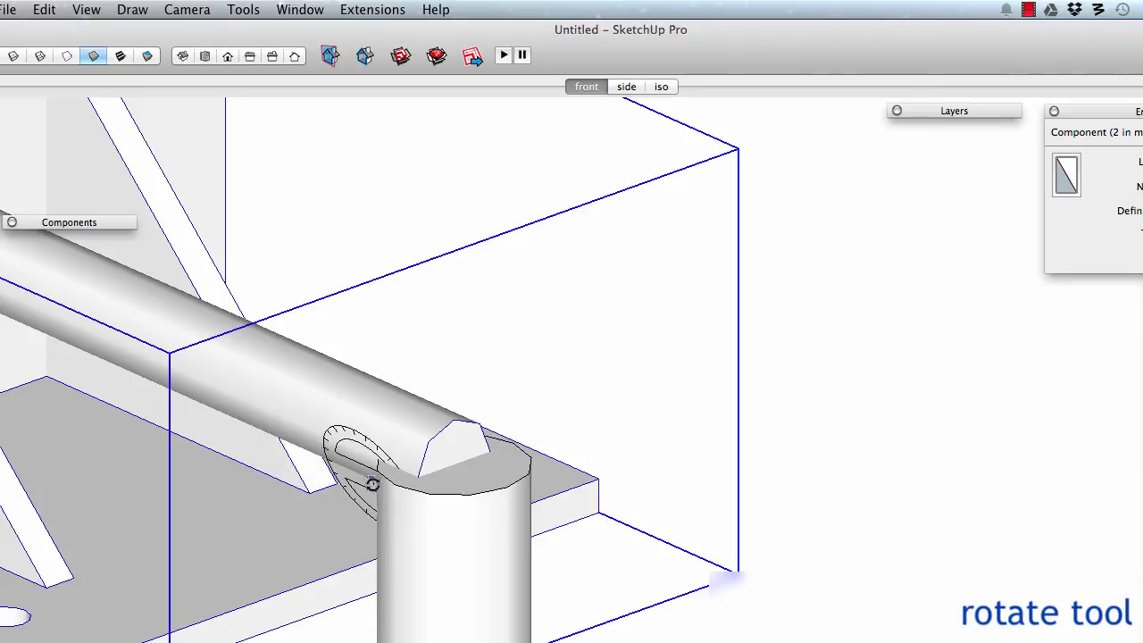
pyautogui.moveTo(394, 485); pyautogui.dragTo(539, 437)
pyautogui.click(453, 415)
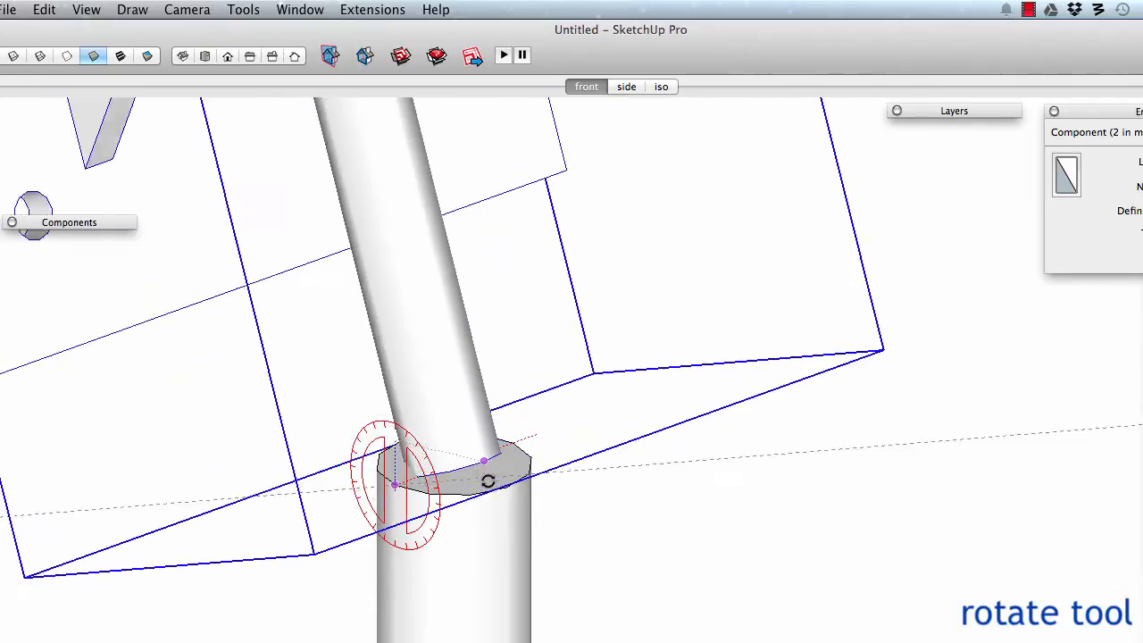
pyautogui.click(492, 492)
# - Rotate the copied component half a turn about its bolt's vertical axis so the holed plate faces the opposite side, and deselect it
pyautogui.scroll(-5, 493, 492)
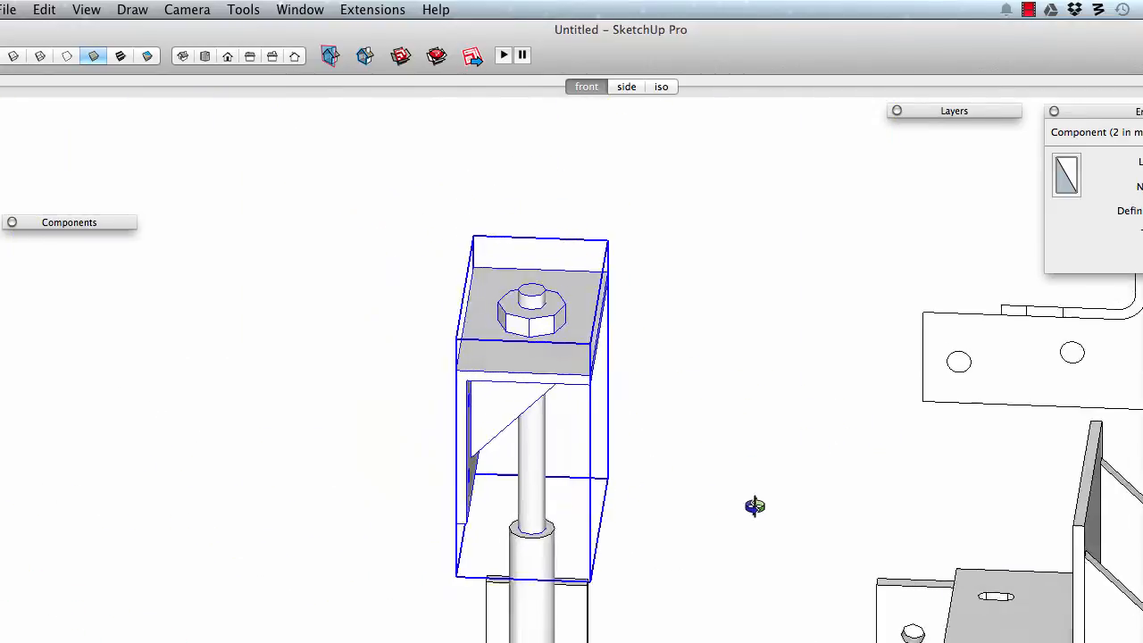
pyautogui.moveTo(754, 506); pyautogui.dragTo(757, 520, button='middle')
pyautogui.keyDown('shift'); pyautogui.moveTo(441, 495); pyautogui.dragTo(386, 393, button='middle'); pyautogui.keyUp('shift')
pyautogui.moveTo(386, 393); pyautogui.dragTo(455, 396, button='middle')
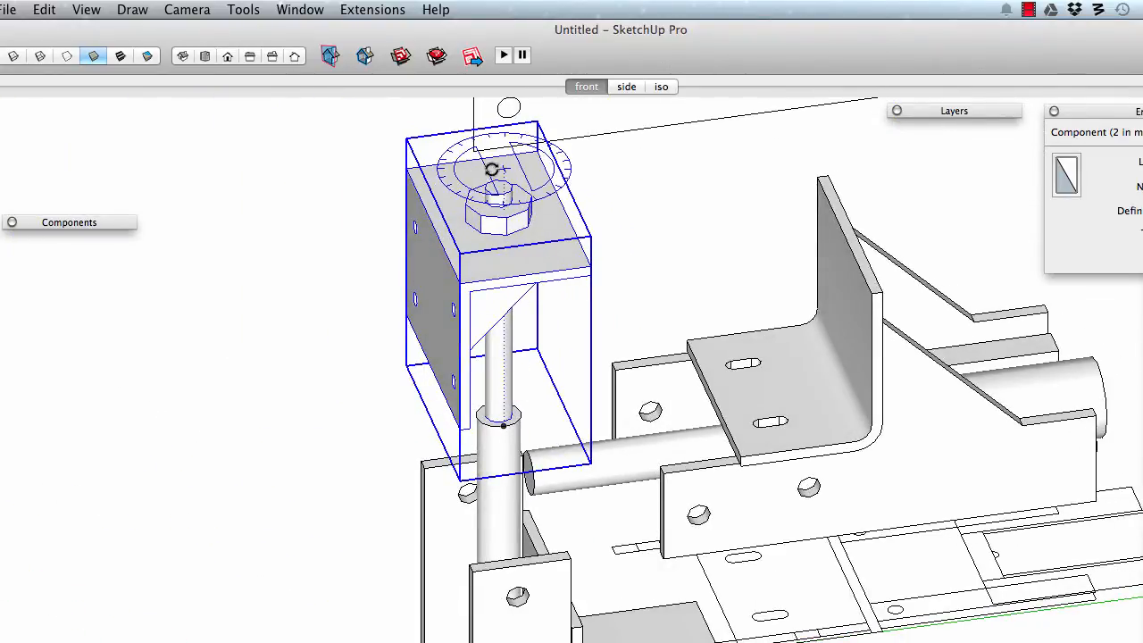
pyautogui.scroll(10, 499, 186)
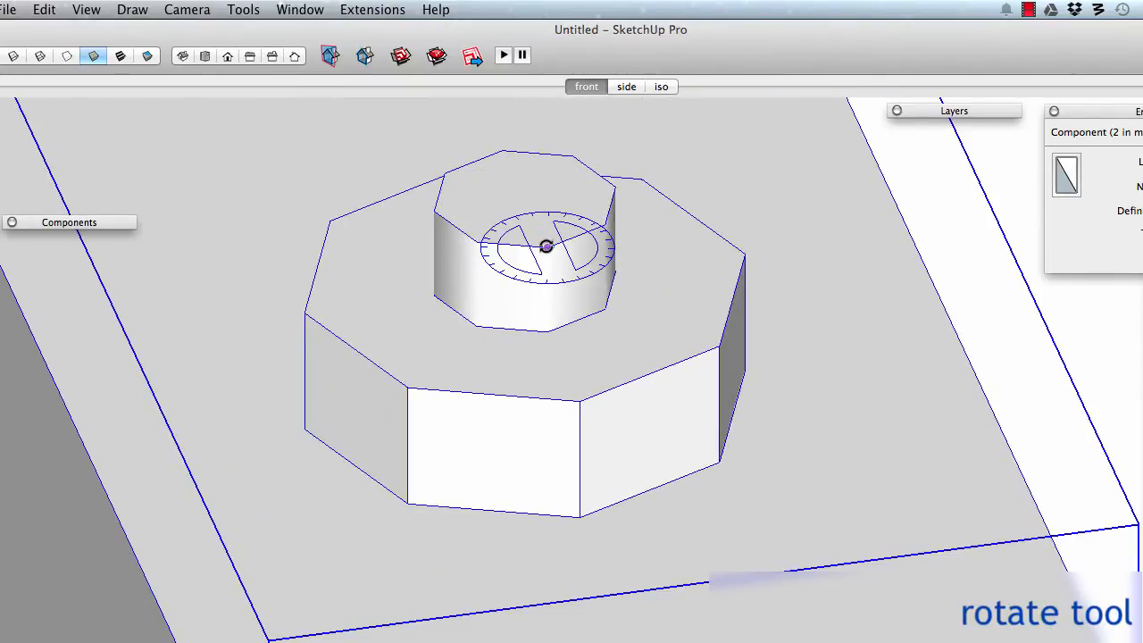
pyautogui.scroll(-6, 524, 205)
pyautogui.scroll(-5, 520, 205)
pyautogui.click(521, 204)
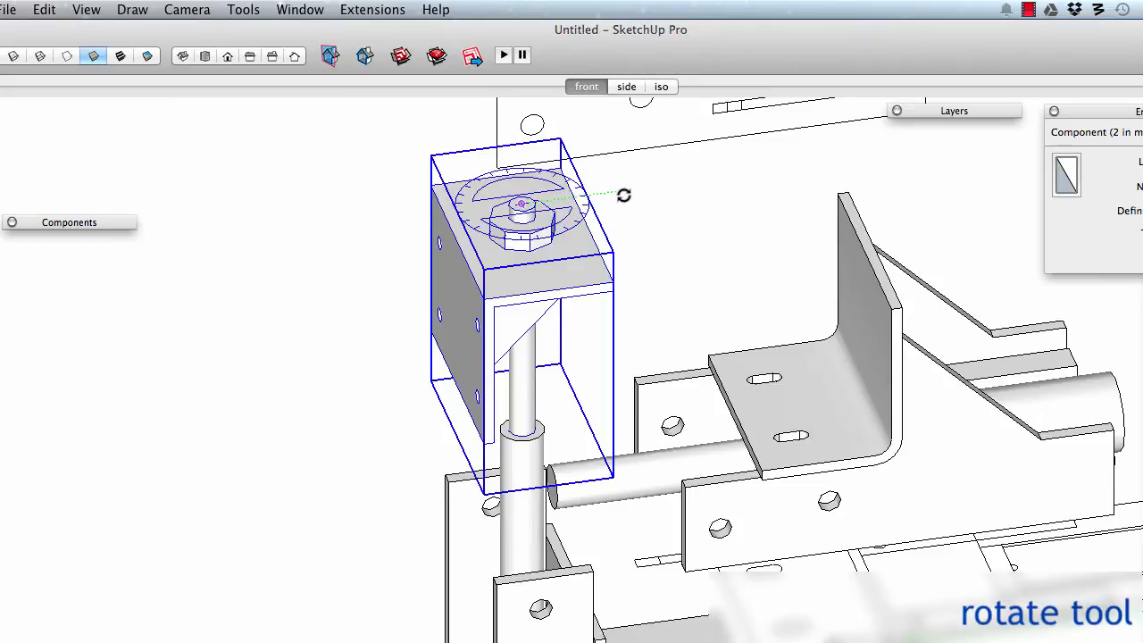
pyautogui.click(623, 195)
pyautogui.click(430, 212)
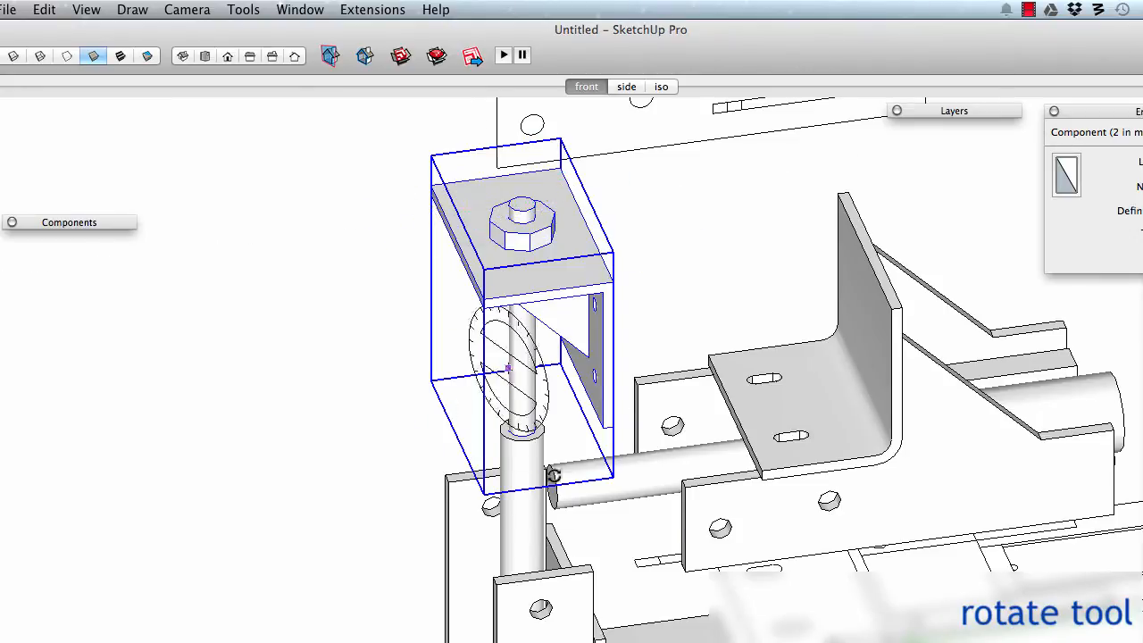
pyautogui.press('space')
pyautogui.click(655, 309)
pyautogui.keyDown('shift'); pyautogui.moveTo(549, 616); pyautogui.dragTo(482, 590, button='middle'); pyautogui.keyUp('shift')
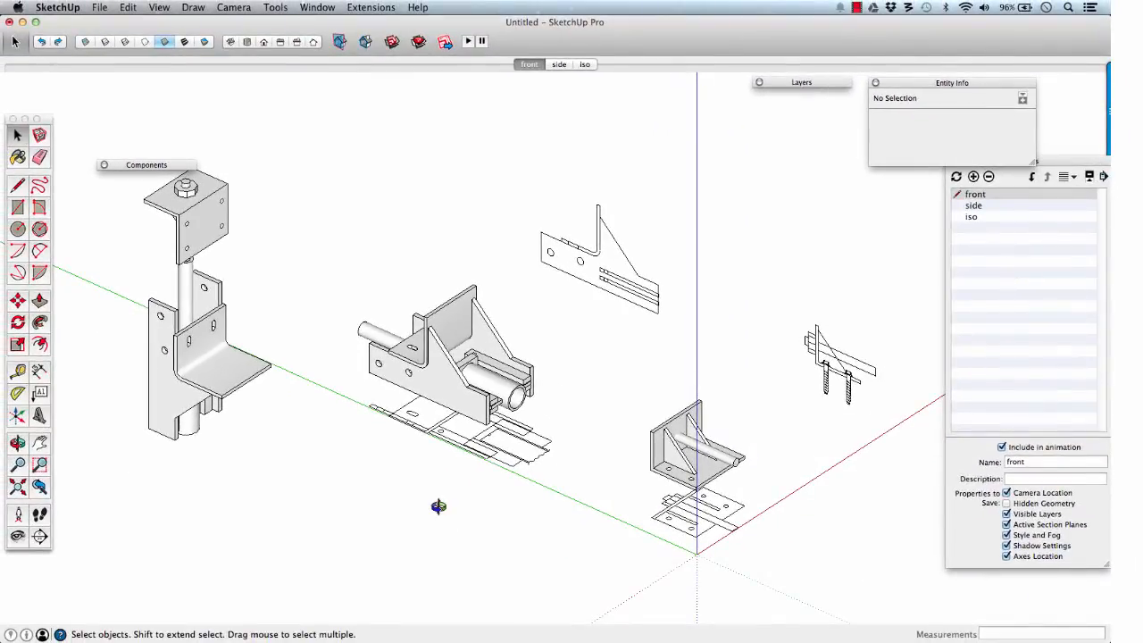
pyautogui.moveTo(438, 506); pyautogui.dragTo(440, 543, button='middle')
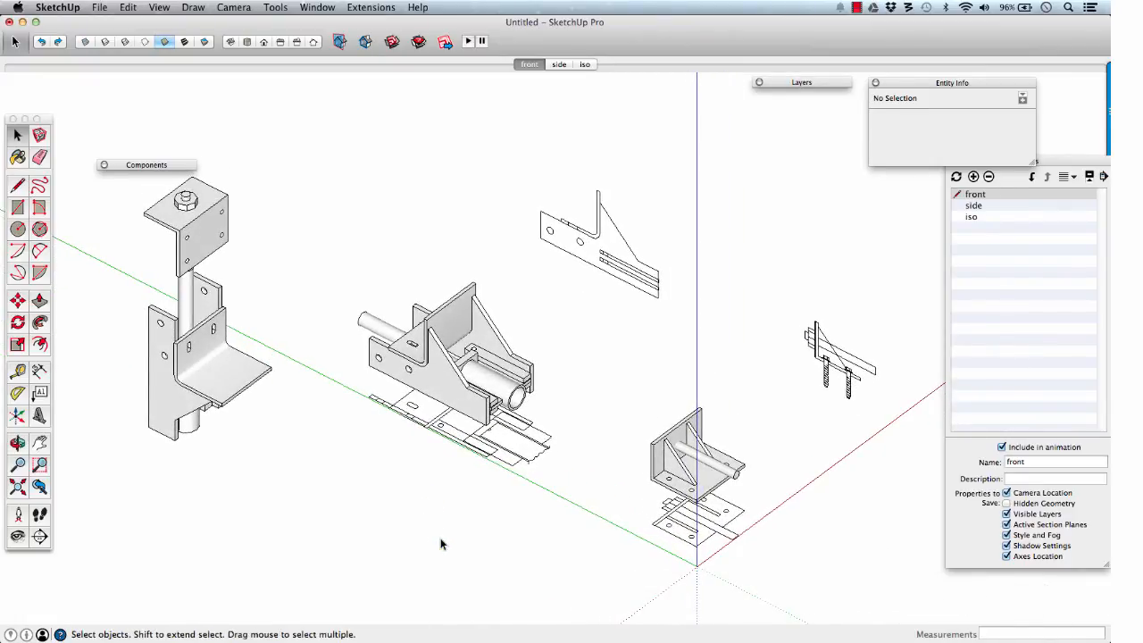